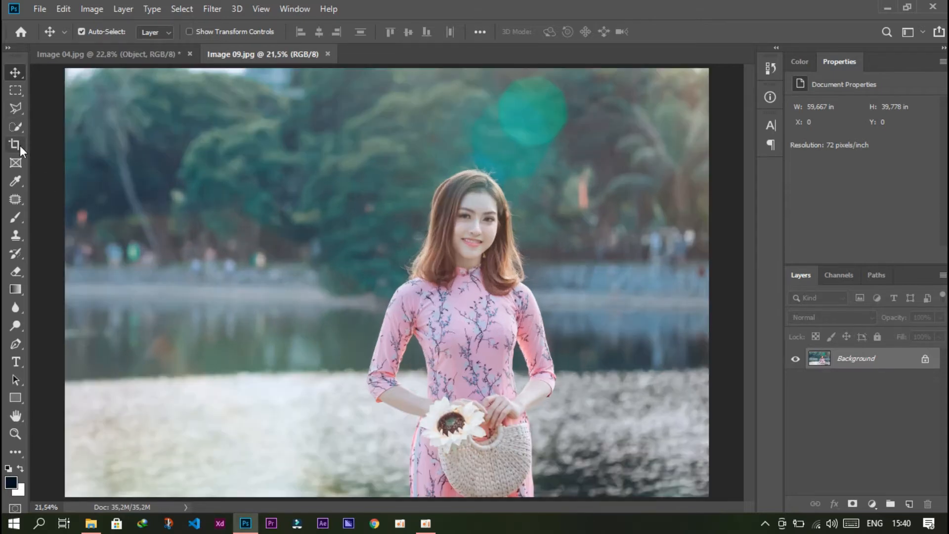
- Crop Image 09.jpg to a 16:9 ratio, shifting the photo up so the woman and her handbag stay in frame
left_click(19, 146)
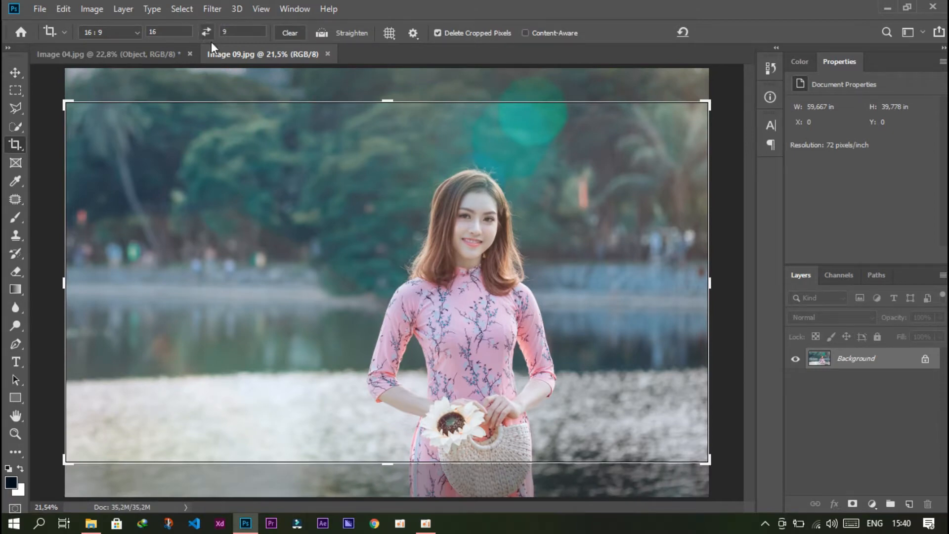
left_click_drag(411, 290, 411, 266)
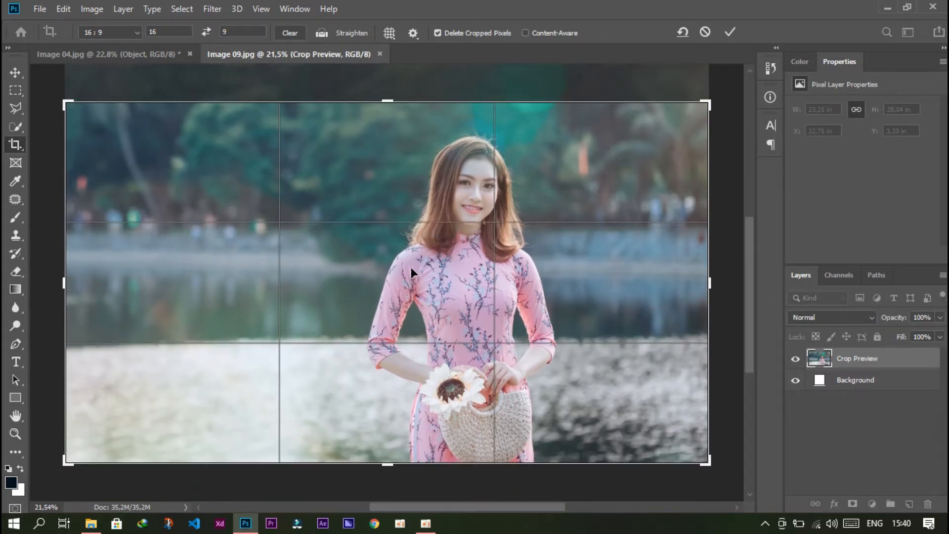
left_click(728, 32)
key("ctrl")
key("ctrl+0")
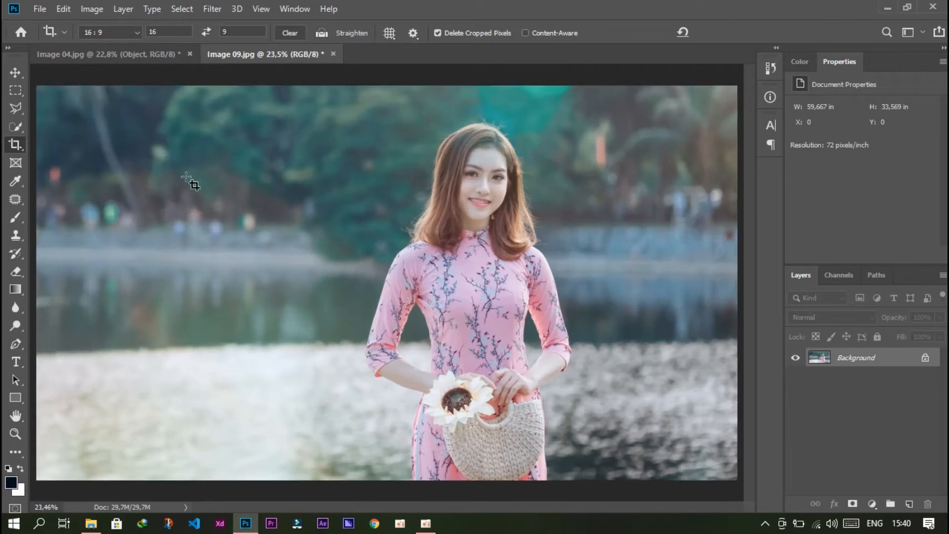
- Create a selection of the woman automatically with Select Subject
left_click(14, 127)
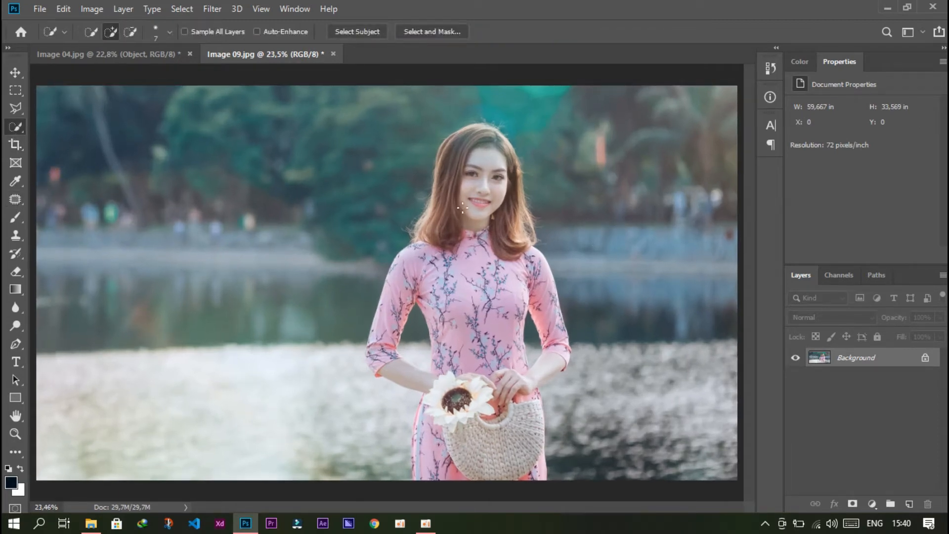
left_click(360, 31)
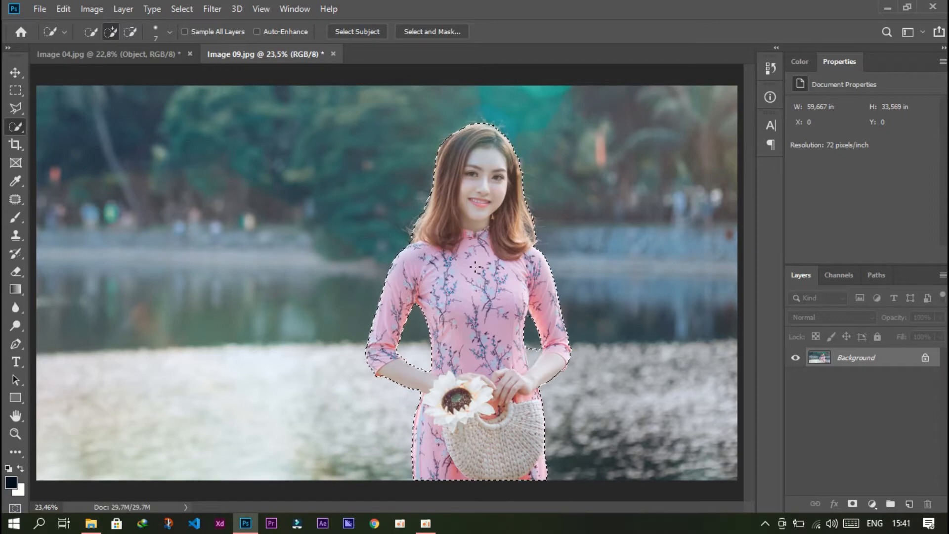
- Refine the woman's selection along the dress edge and remove the background sliver where the flower-side forearm meets the dress
key("alt")
scroll(434, 409, "up", 5)
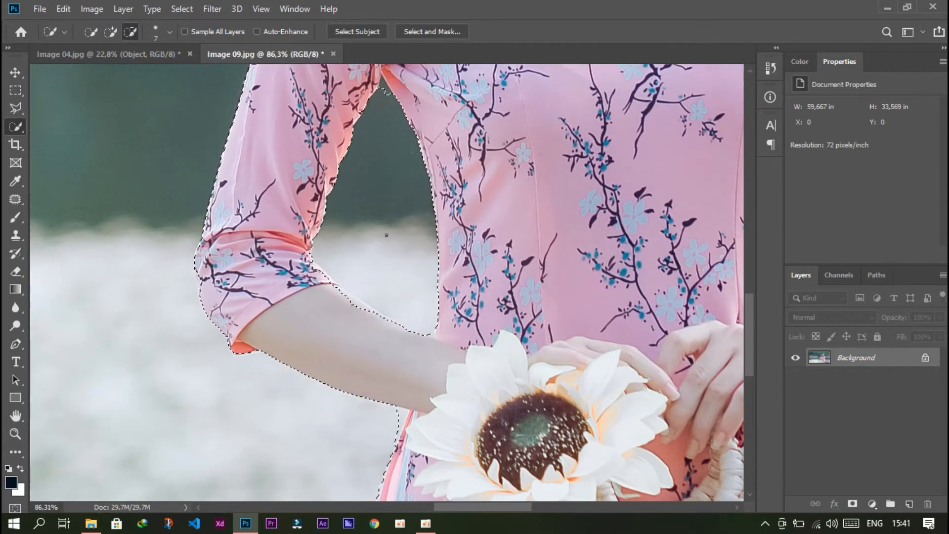
mouse_move(583, 233)
left_mouse_down()
mouse_move(343, 252)
mouse_move(431, 149)
left_mouse_up()
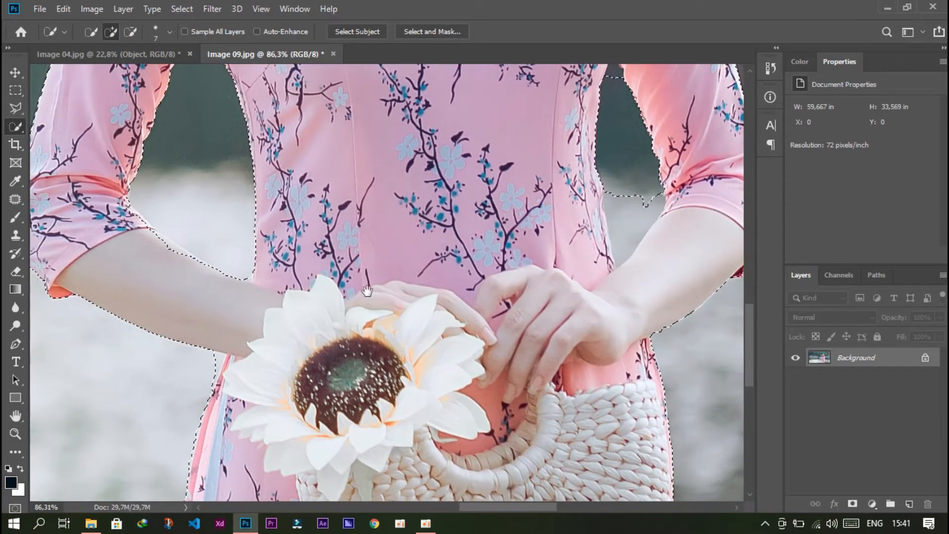
left_click_drag(357, 318, 409, 166)
left_click_drag(329, 323, 407, 203)
scroll(384, 270, "up", 4)
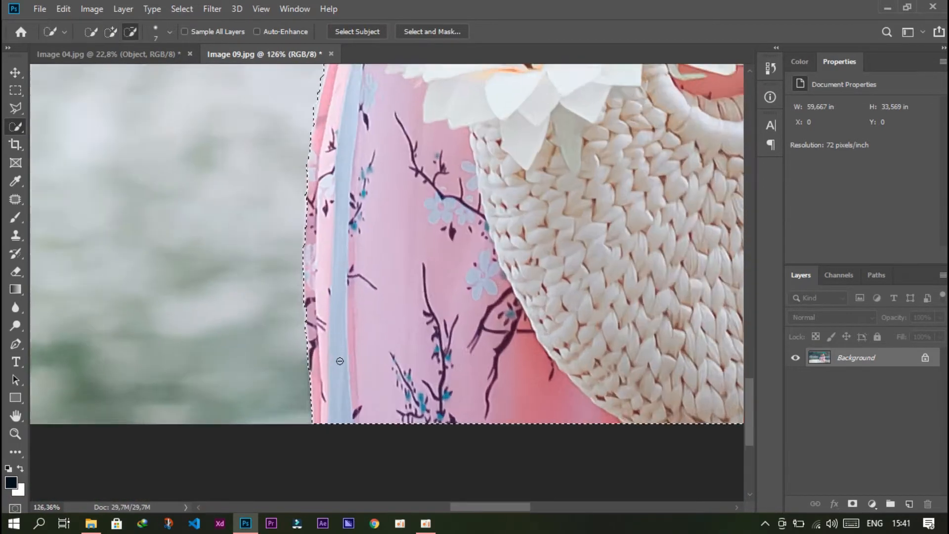
left_click_drag(334, 278, 334, 307)
scroll(336, 316, "up", 10)
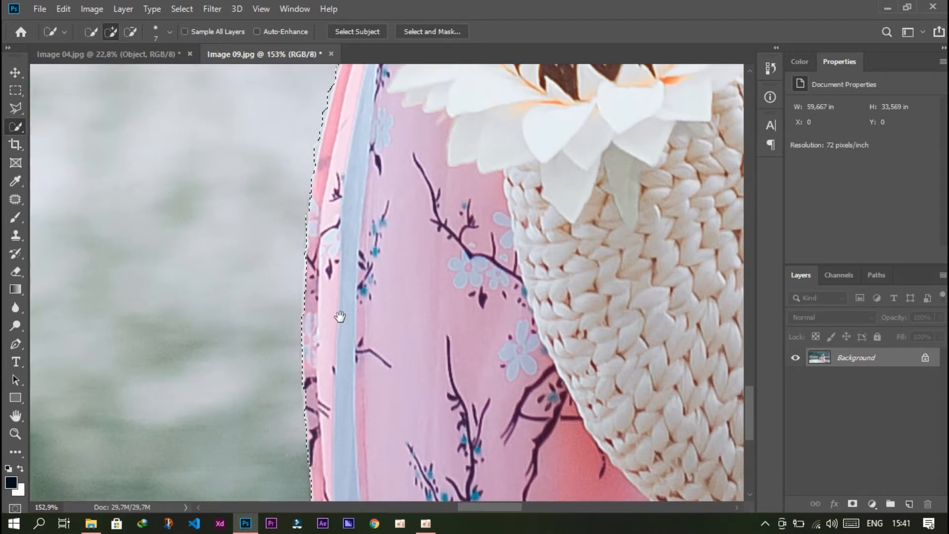
key("alt")
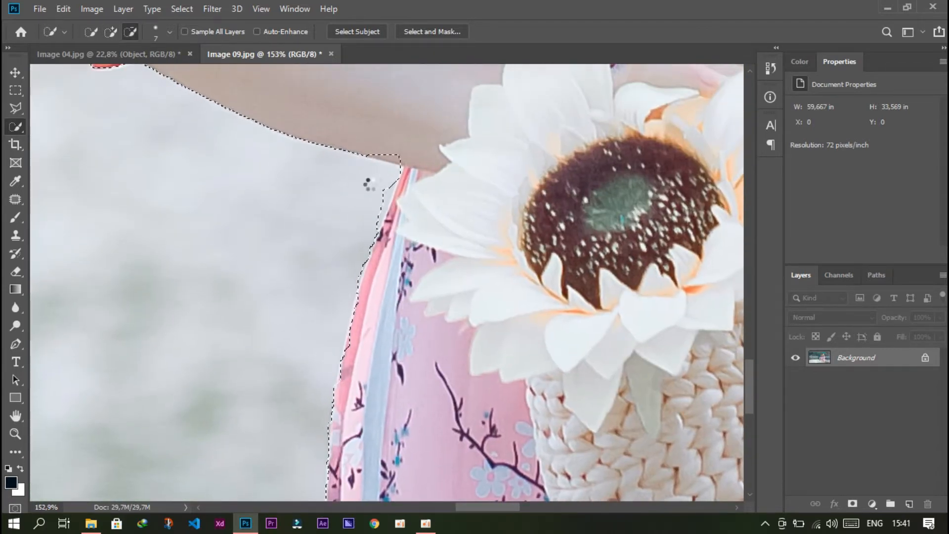
key("alt")
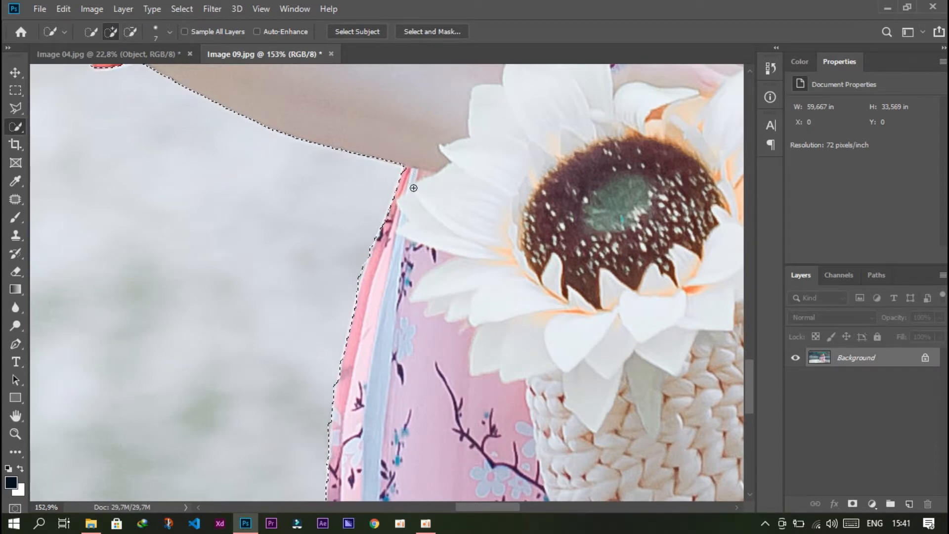
- Set the Quick Selection brush to size 9 and subtract the leftover background at the armpit of the flower-side arm
key("space")
left_click_drag(365, 171, 483, 258)
left_click_drag(310, 204, 478, 245)
left_click_drag(389, 157, 409, 259)
left_click_drag(378, 176, 378, 206)
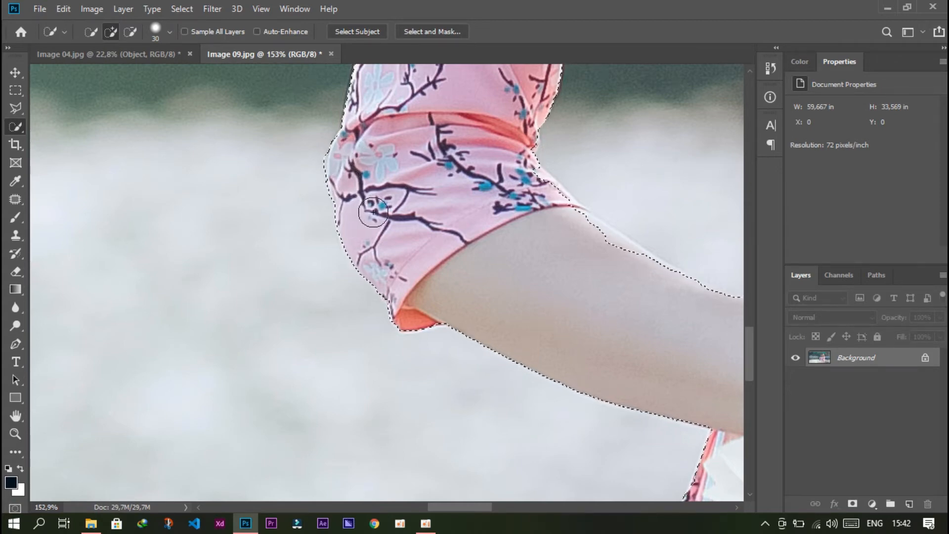
left_click_drag(396, 248, 266, 340)
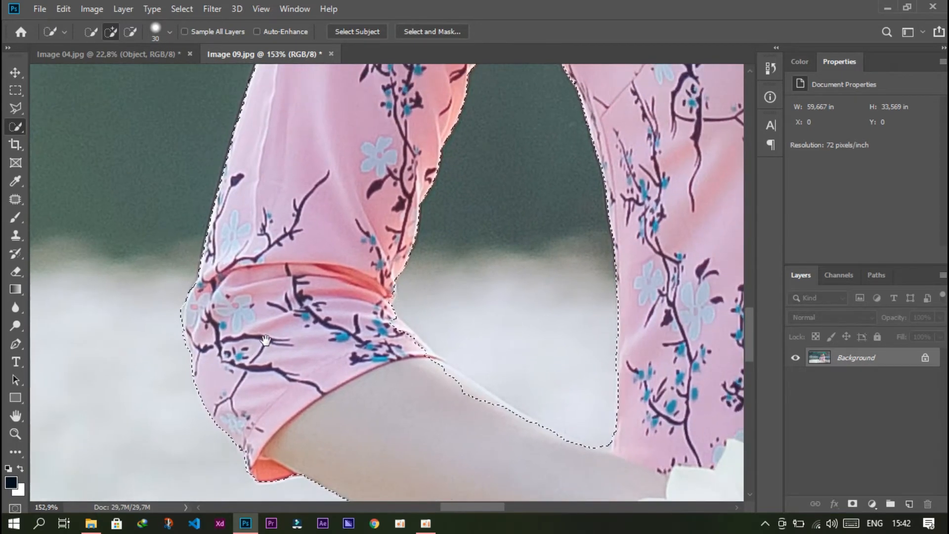
left_click_drag(289, 190, 276, 345)
left_click_drag(348, 196, 322, 312)
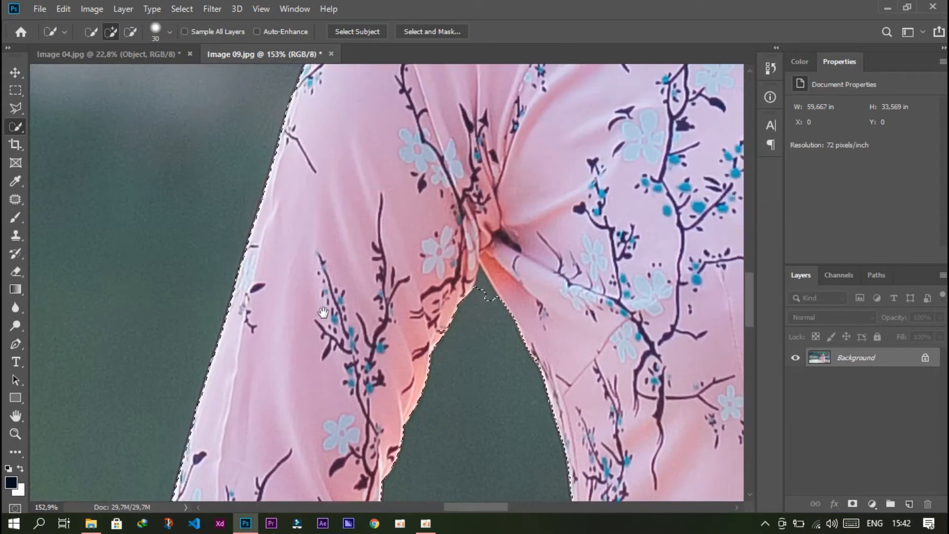
key("bracketleft")
key("bracketleft")
key("bracketleft")
key("bracketleft")
key("bracketleft")
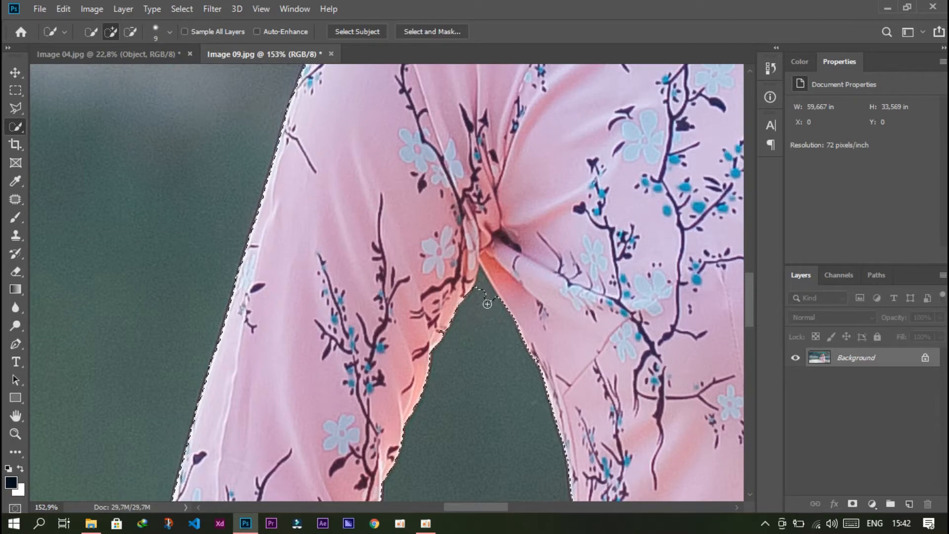
left_click(486, 302, "alt")
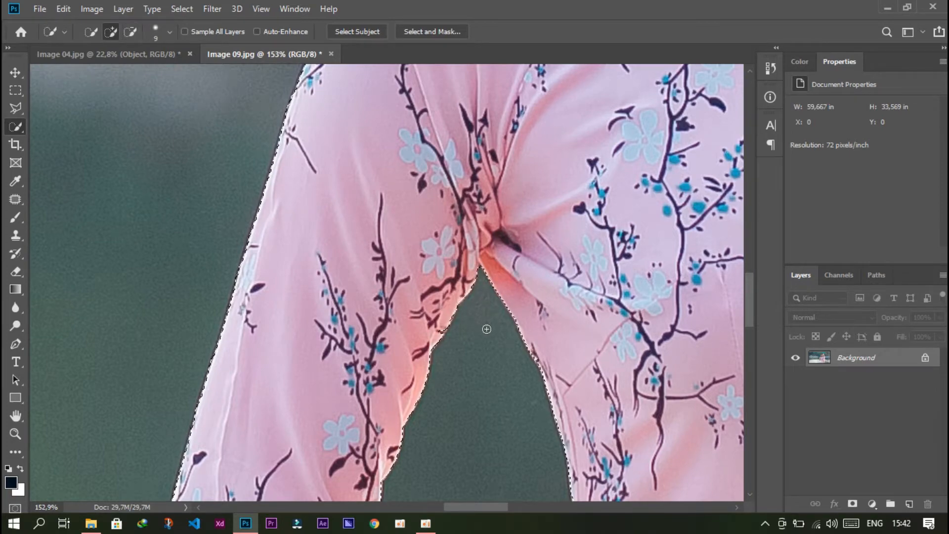
- Correct the selection along the inner edge of the flower-side forearm, in the gap between arm and waist
scroll(479, 232, "down", 8)
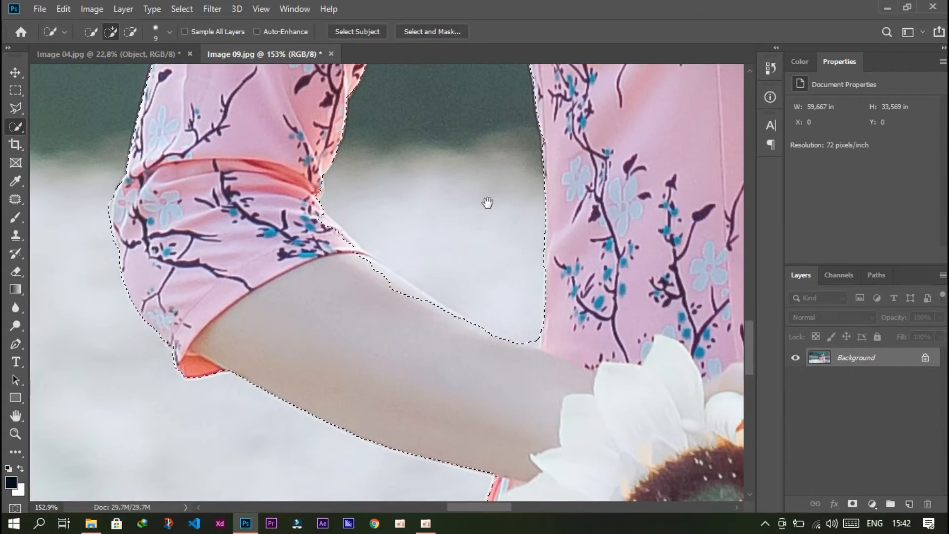
scroll(531, 336, "up", 5)
mouse_move(531, 338)
left_mouse_down()
mouse_move(491, 243)
mouse_move(509, 307)
left_mouse_up()
left_click(492, 245, "alt")
scroll(470, 237, "down", 5)
scroll(355, 233, "up", 4)
- Use the Lasso tool to clean up the remaining selection errors along the flower-side forearm's inner edge
right_click(18, 111)
left_click(69, 108)
left_click(357, 226, "alt")
mouse_move(565, 360)
left_mouse_down()
mouse_move(320, 332)
mouse_move(355, 229)
left_mouse_up()
scroll(378, 300, "down", 8)
left_click_drag(387, 148, 383, 233)
left_click_drag(593, 272, 359, 189)
left_click_drag(416, 419, 355, 244)
scroll(354, 244, "up", 6)
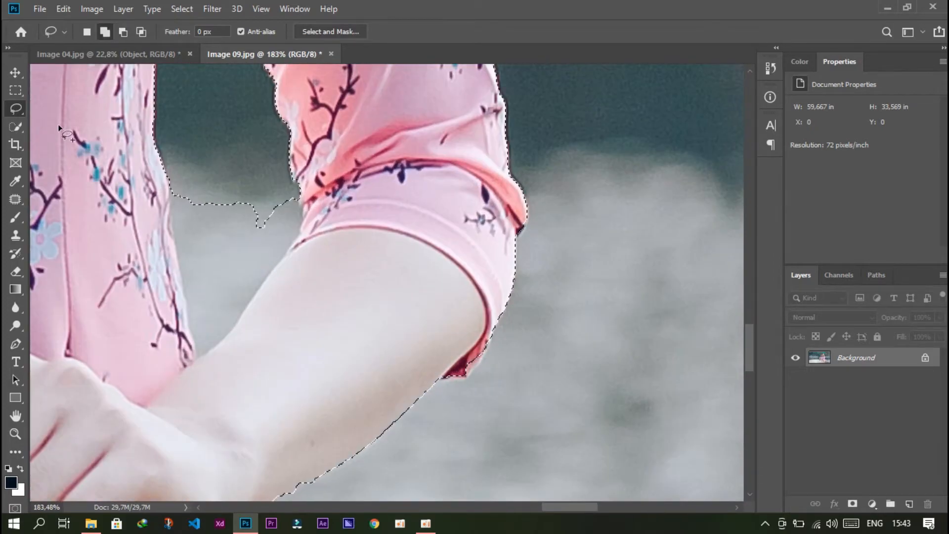
- Subtract the background in the gap between the other arm and the waist with the Quick Selection tool
key("w")
scroll(456, 348, "up", 3)
left_click_drag(481, 367, 468, 247)
left_click_drag(220, 458, 272, 330)
mouse_move(346, 445)
left_mouse_down()
mouse_move(321, 79)
mouse_move(401, 225)
mouse_move(430, 445)
left_mouse_up()
left_click_drag(410, 163, 448, 395)
left_click_drag(459, 242, 467, 256)
left_click_drag(531, 385, 430, 64)
left_click_drag(395, 420, 424, 292)
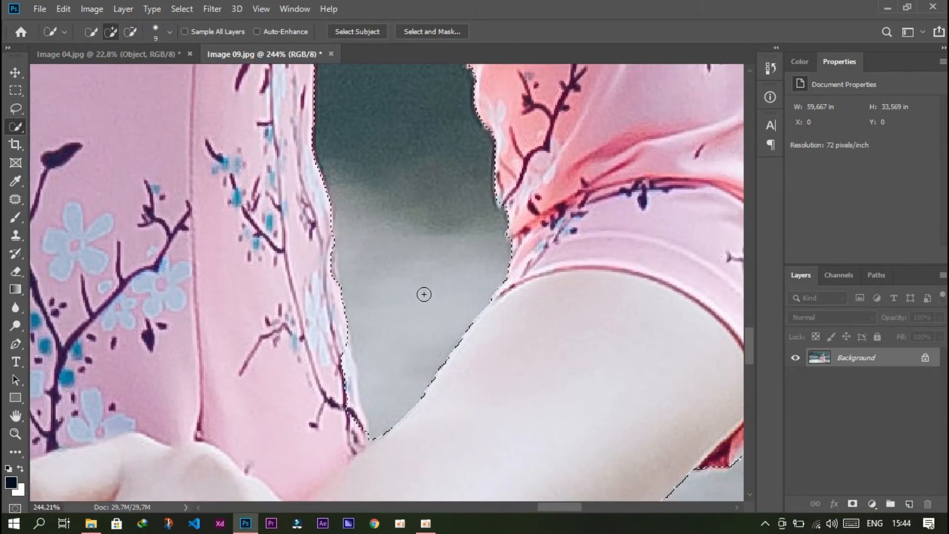
scroll(373, 154, "up", 3)
mouse_move(295, 130)
left_mouse_down()
mouse_move(303, 127)
mouse_move(323, 307)
mouse_move(349, 363)
left_mouse_up()
- Open the selection in Select and Mask and brush the Refine Edge tool over the hair near the shoulder opposite the flower
scroll(349, 363, "down", 6)
scroll(416, 281, "up", 2)
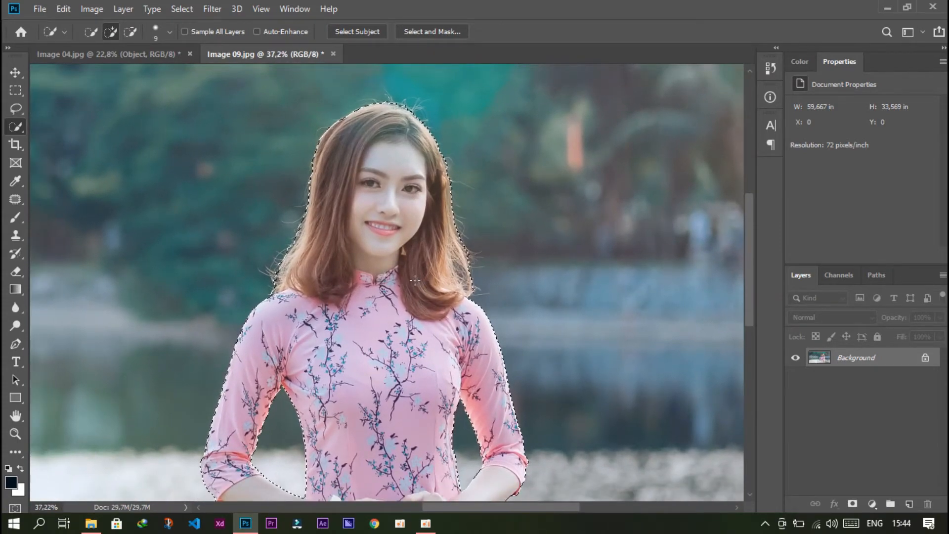
left_click(433, 32)
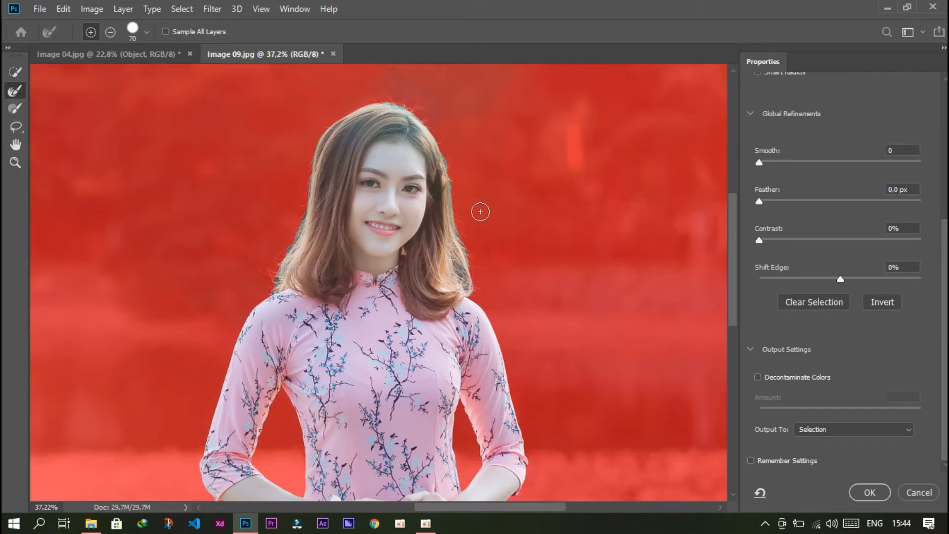
scroll(481, 211, "up", 3)
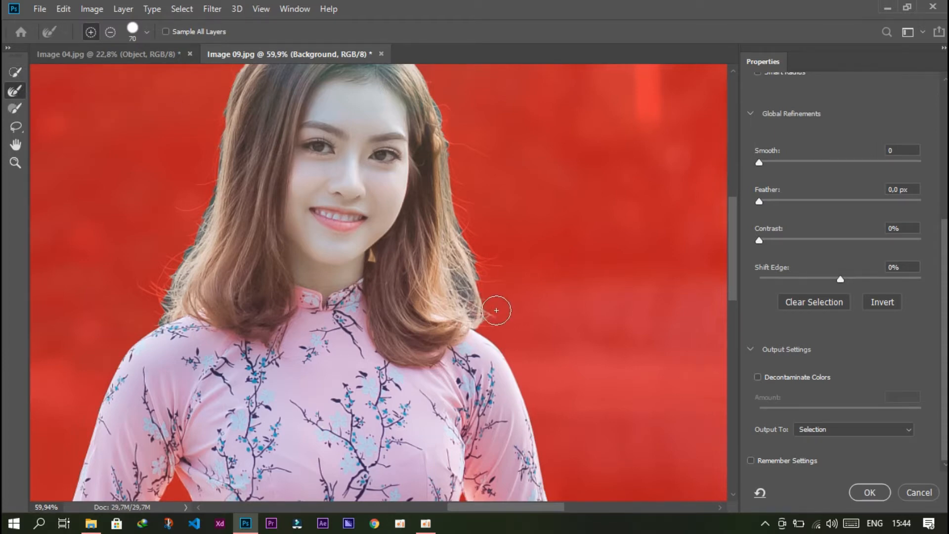
mouse_move(456, 279)
left_mouse_down()
mouse_move(492, 269)
mouse_move(439, 117)
mouse_move(475, 161)
mouse_move(465, 165)
mouse_move(486, 279)
mouse_move(506, 323)
mouse_move(442, 99)
mouse_move(483, 297)
left_mouse_up()
- Refine the hair edge over the crown and down the flower side of the head to the shoulder
scroll(488, 254, "up", 5)
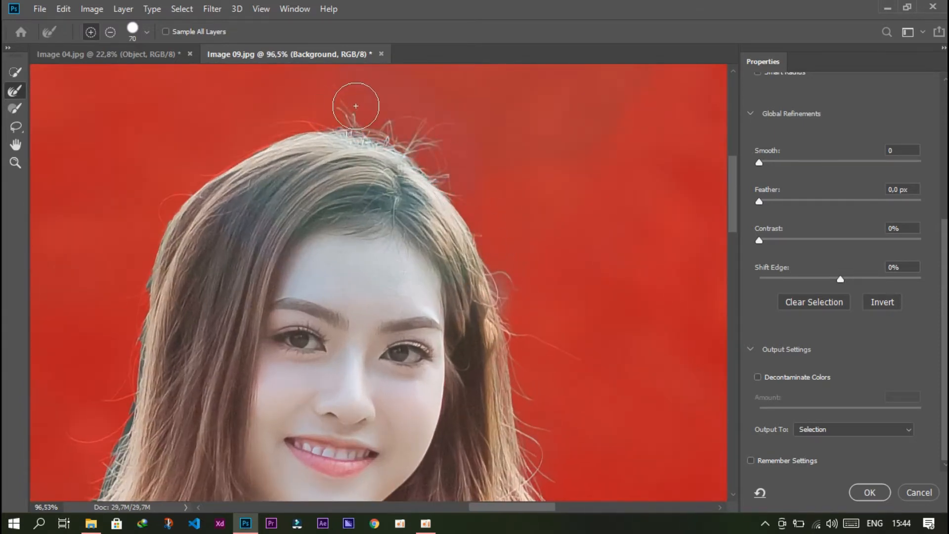
mouse_move(391, 125)
left_mouse_down()
mouse_move(334, 98)
mouse_move(274, 121)
mouse_move(218, 162)
mouse_move(154, 239)
mouse_move(131, 361)
left_mouse_up()
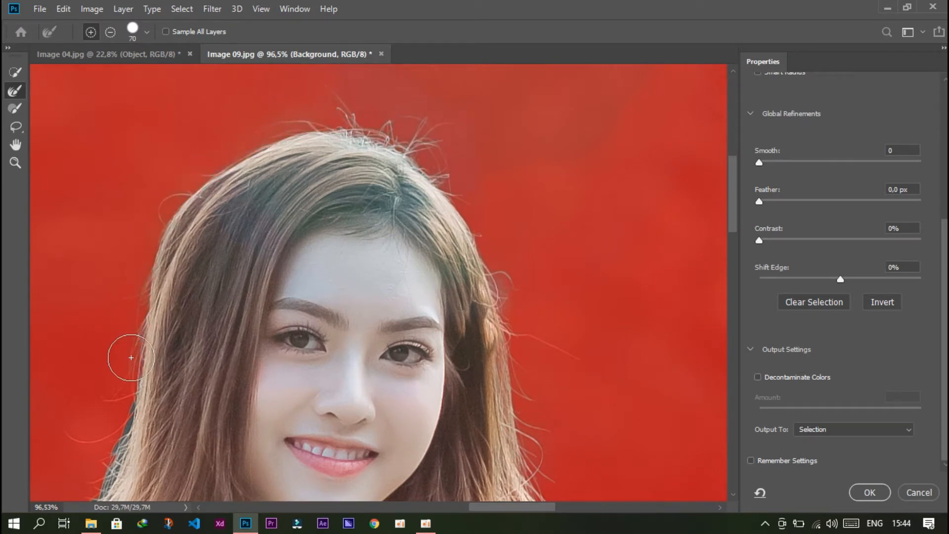
left_click_drag(263, 303, 416, 197)
left_click_drag(274, 319, 279, 267)
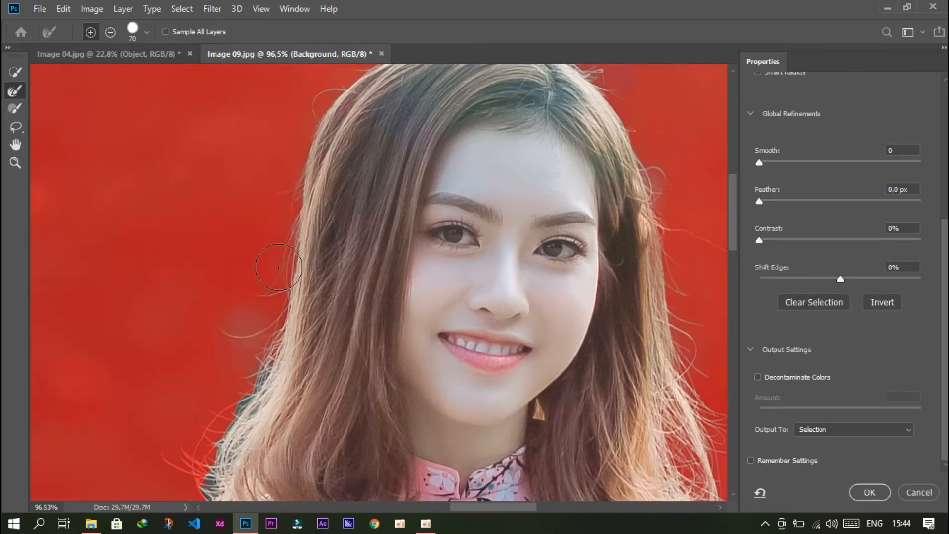
left_click_drag(194, 445, 304, 258)
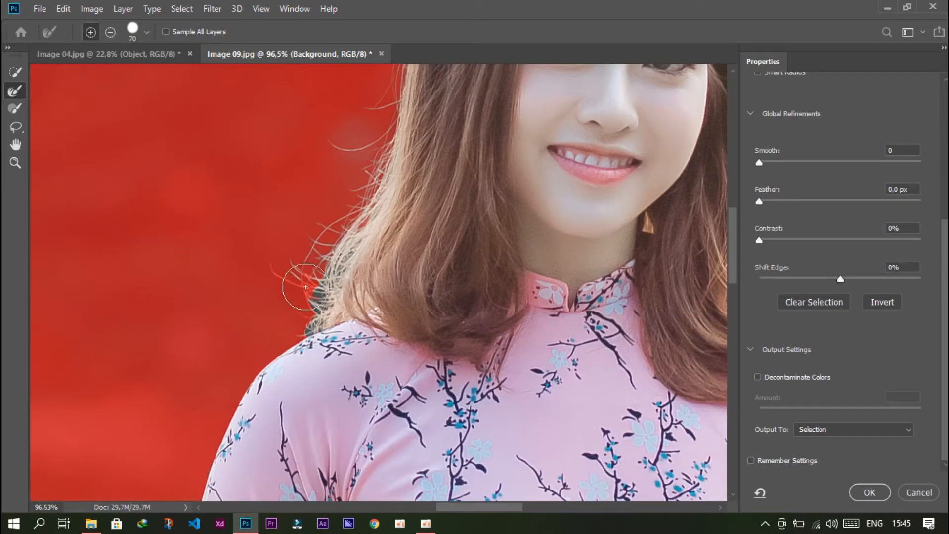
mouse_move(305, 293)
left_mouse_down()
mouse_move(296, 324)
mouse_move(329, 252)
left_mouse_up()
scroll(376, 213, "down", 5)
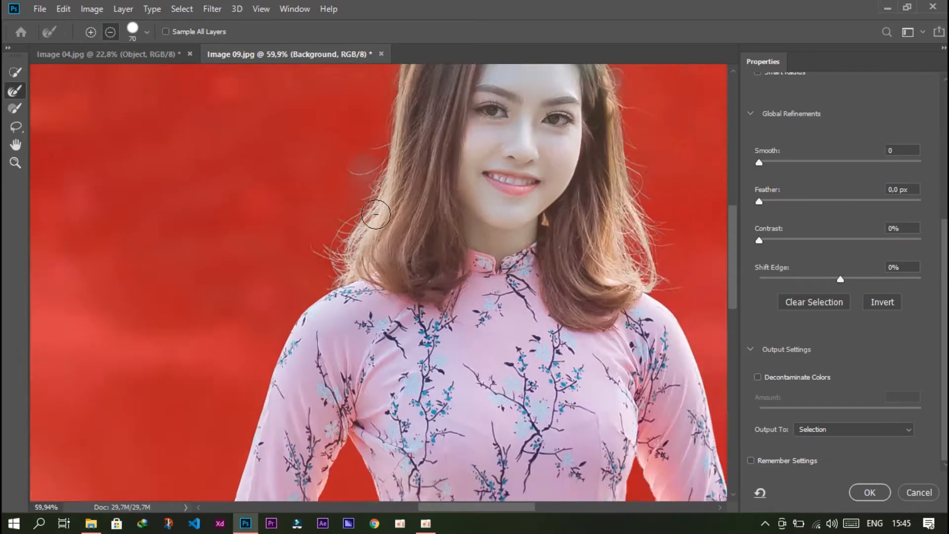
mouse_move(456, 123)
left_mouse_down()
mouse_move(428, 235)
mouse_move(341, 155)
left_mouse_up()
left_click_drag(366, 266, 369, 170)
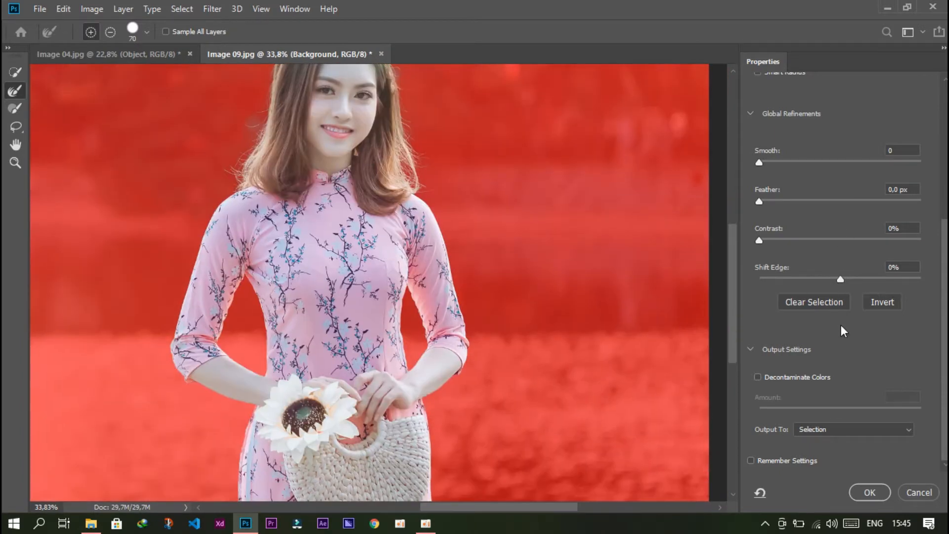
- Output the refined selection to a new layer with a layer mask
scroll(853, 371, "up", 6)
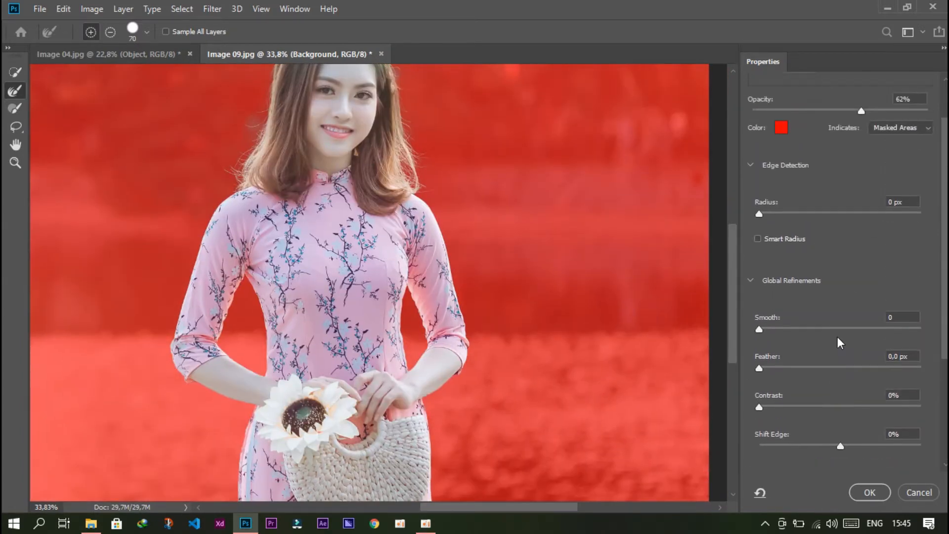
scroll(836, 337, "down", 8)
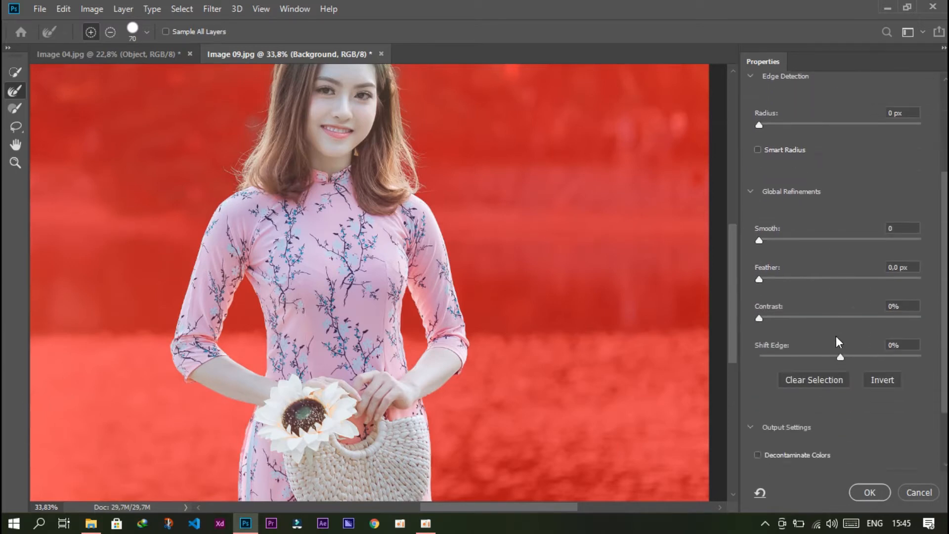
left_click(836, 425)
left_click(836, 473)
left_click(869, 492)
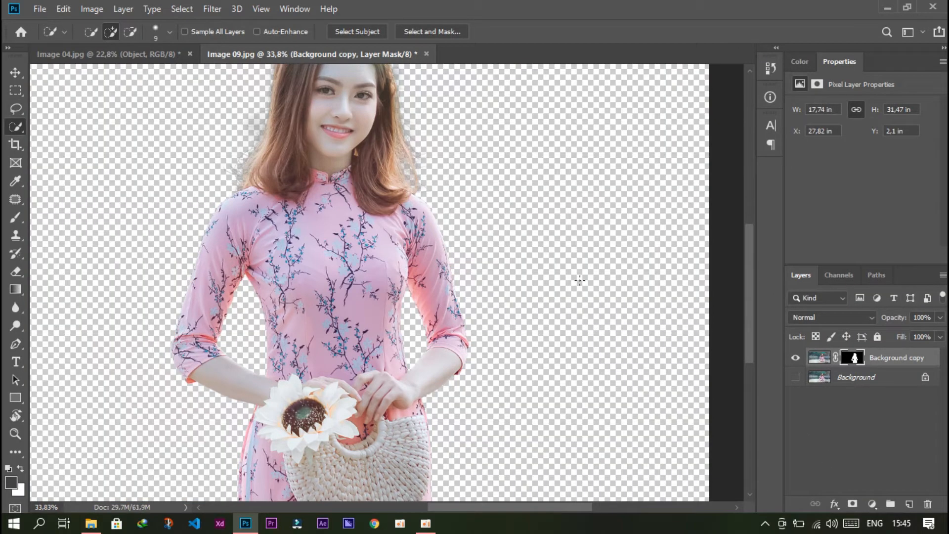
- Make the Background layer visible again beneath the masked Background copy layer
scroll(440, 270, "down", 2)
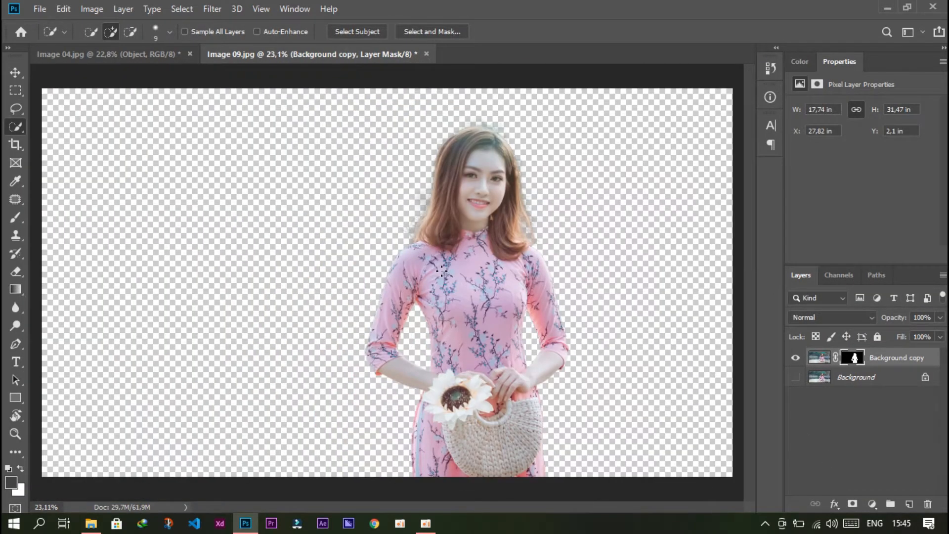
left_click(795, 358)
left_click(796, 378)
left_click(796, 358)
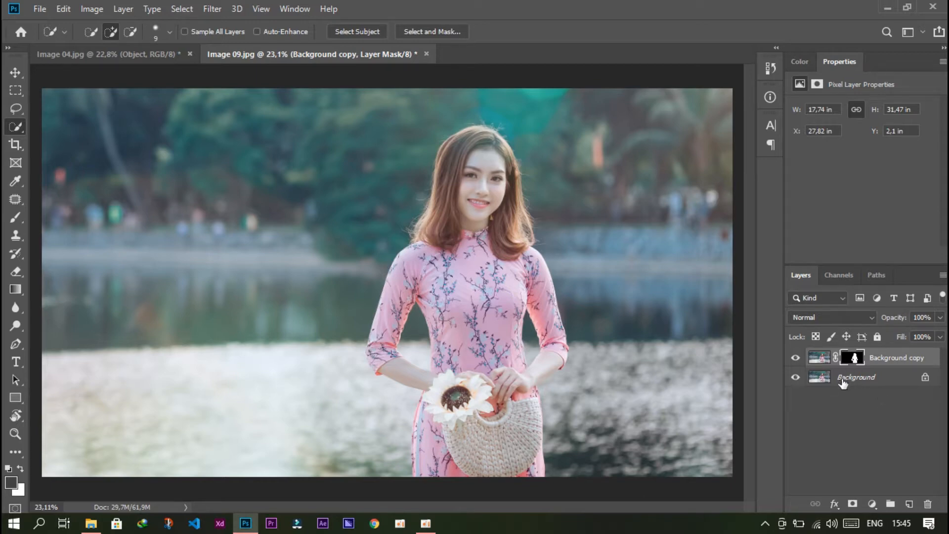
- Make the Background layer active and load the Background copy's layer mask as a selection
left_click_drag(842, 380, 853, 363)
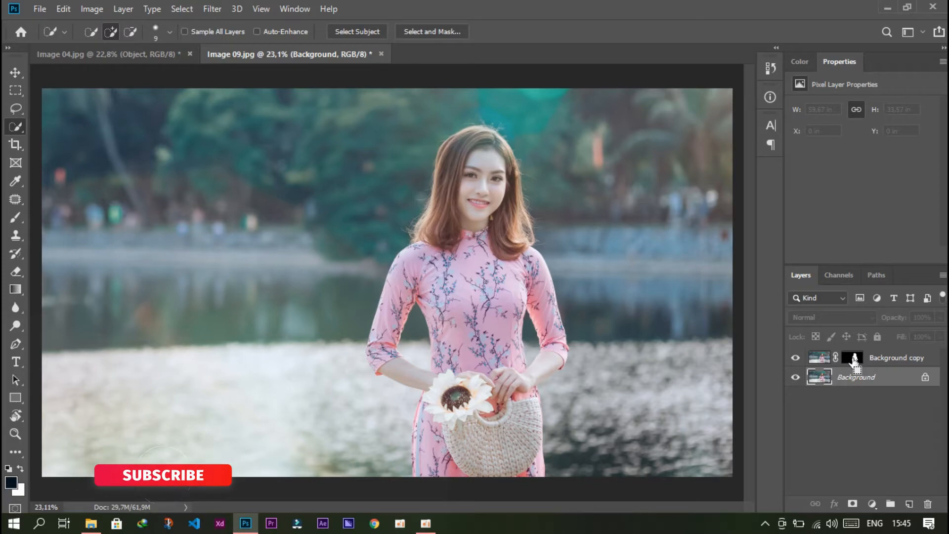
left_click(854, 360, "ctrl")
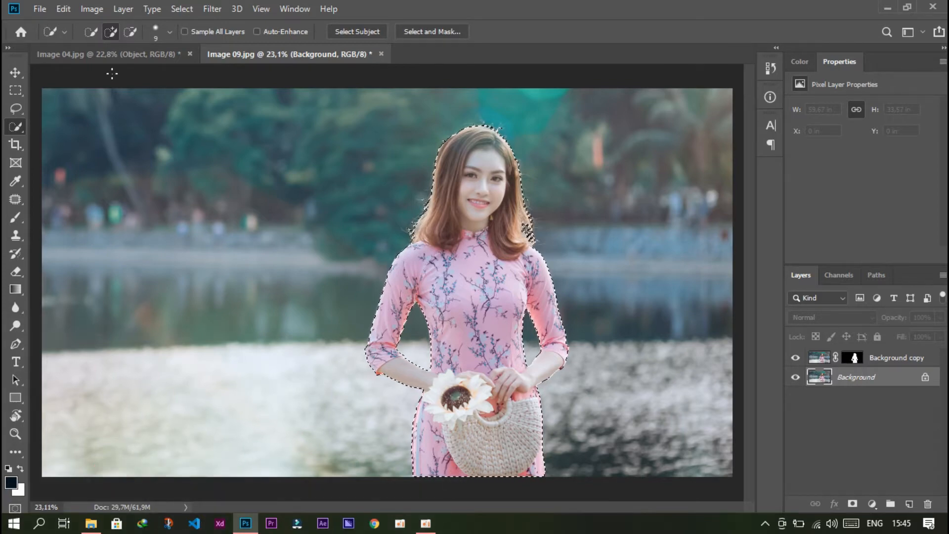
- Expand the selection around the woman by 15 pixels
left_click(182, 11)
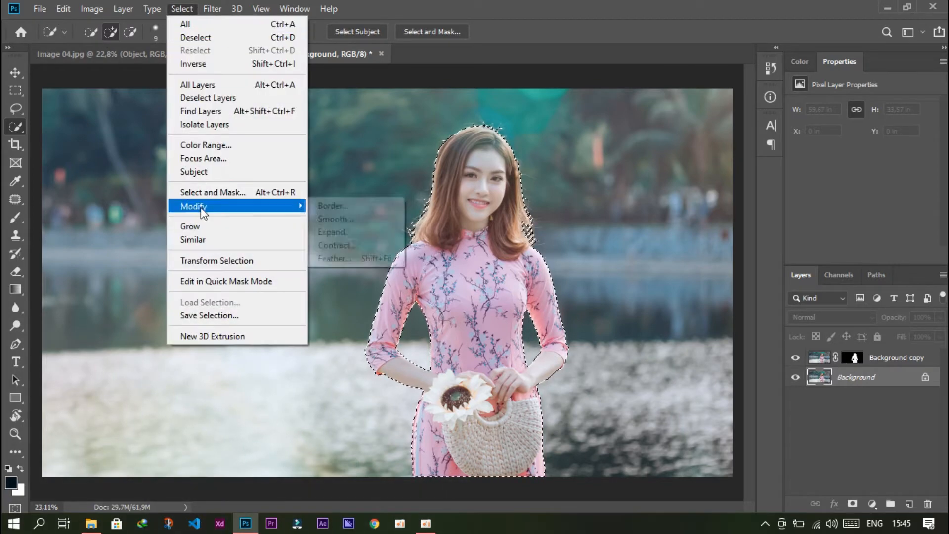
mouse_move(249, 206)
left_click(341, 228)
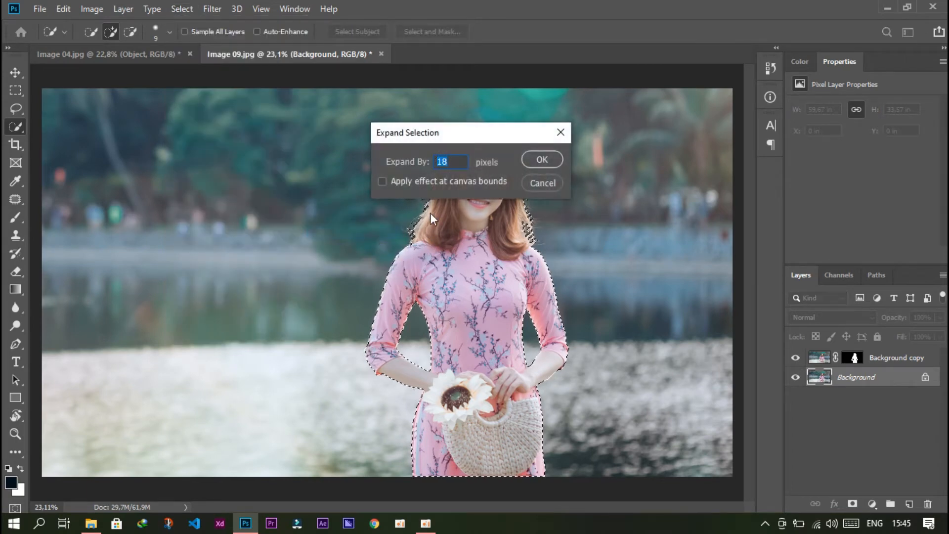
scroll(452, 163, "down", 1)
scroll(451, 163, "down", 2)
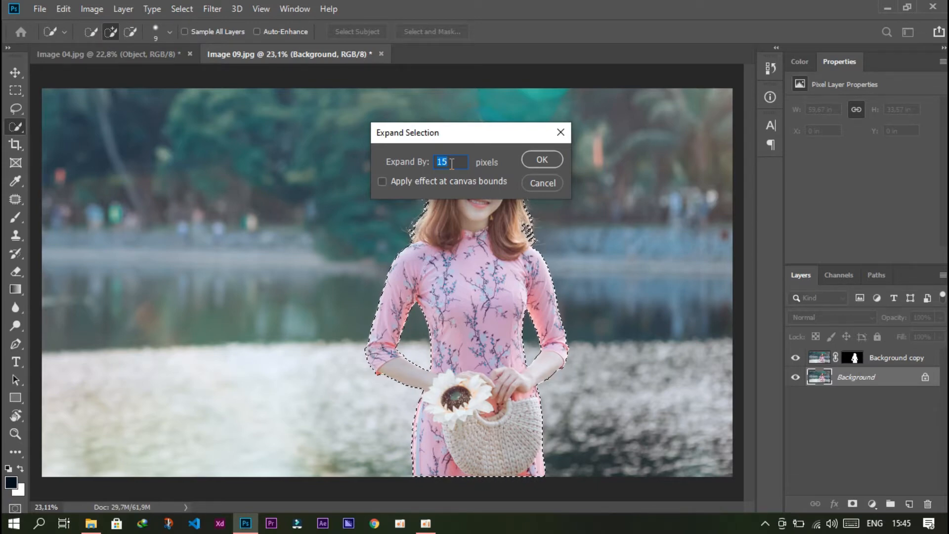
key("Return")
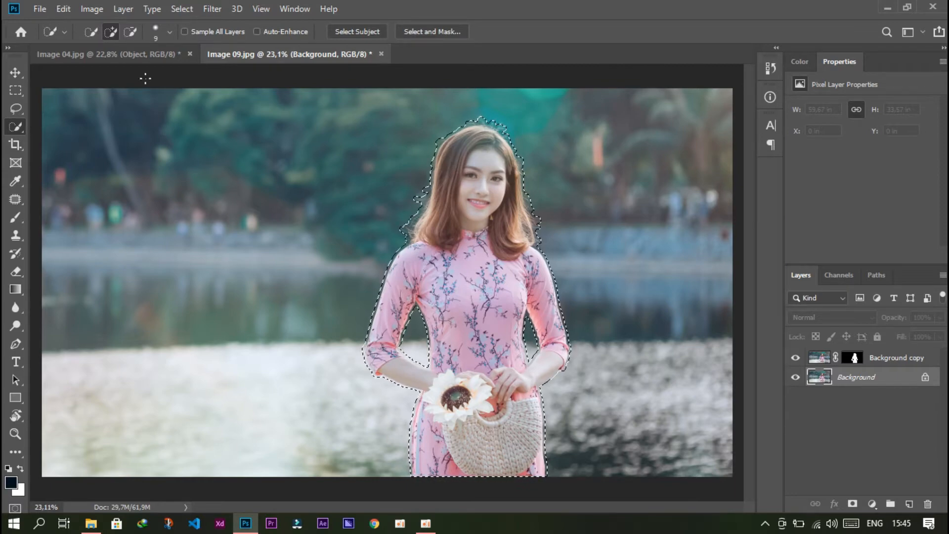
- Replace the selected woman on the Background layer with a Content-Aware fill at 100% opacity, and hide the Background copy layer with nothing selected
left_click(65, 11)
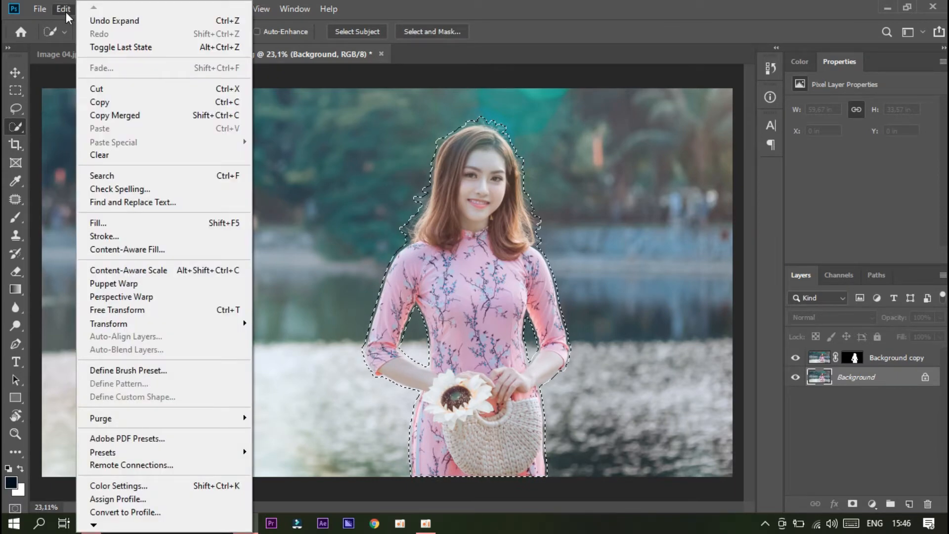
left_click(113, 222)
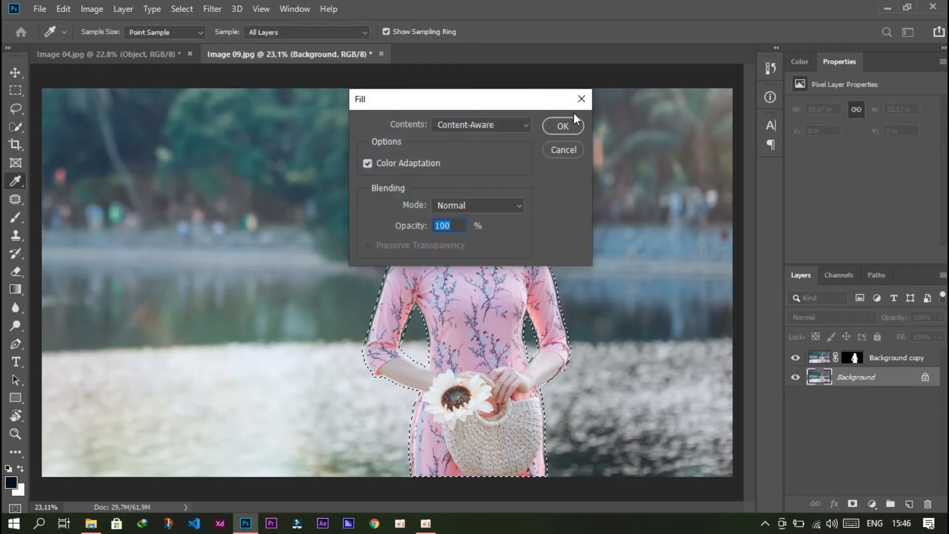
left_click(567, 126)
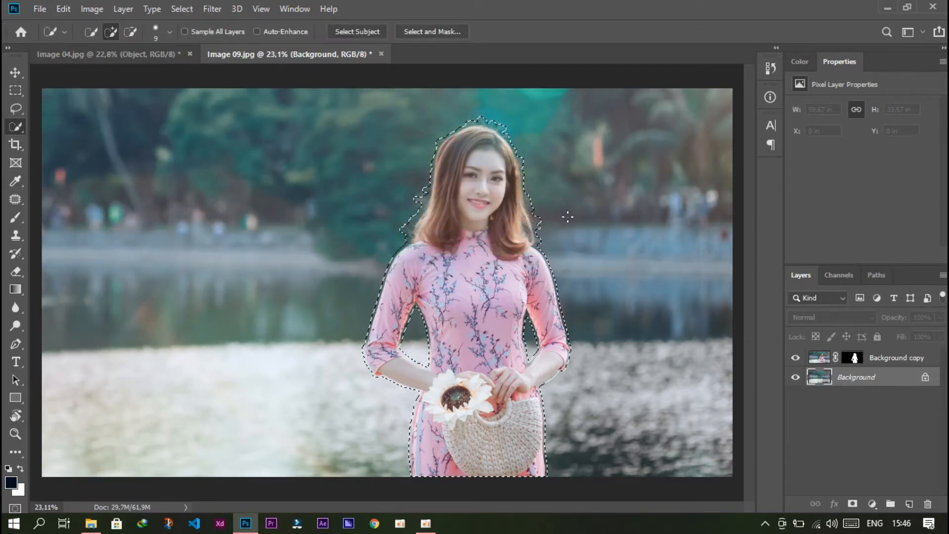
left_click(795, 358)
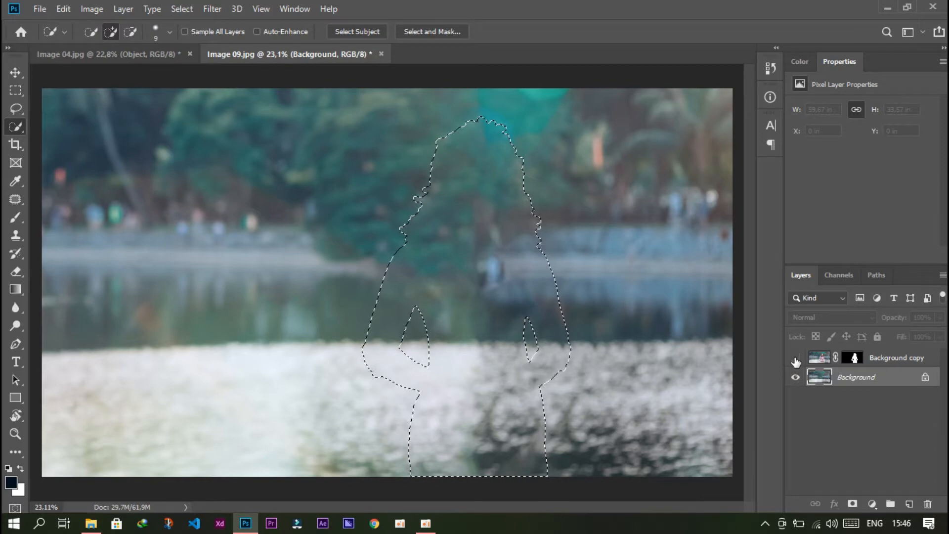
key("ctrl+d")
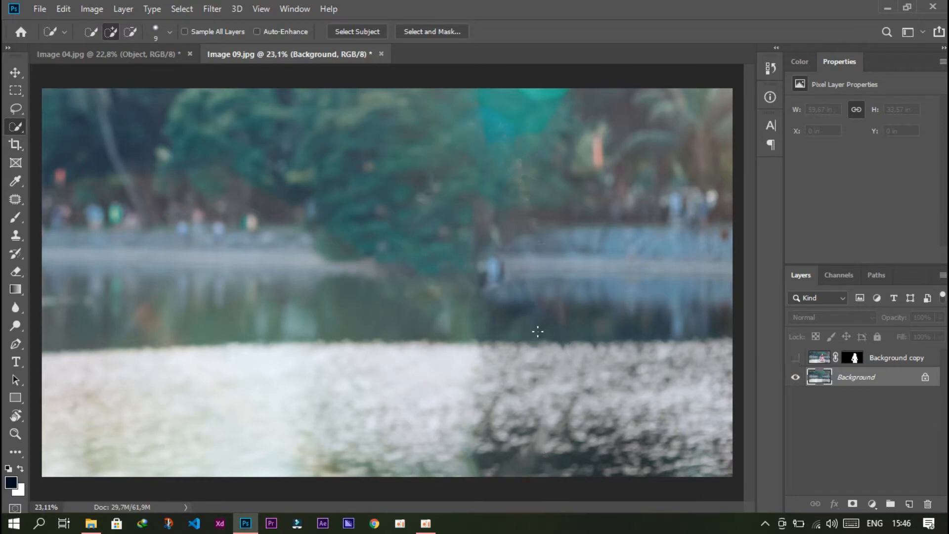
- Lasso the strip of stray hair marks between the trees and the far shore, remove them with a Content-Aware fill, and deselect
scroll(539, 329, "up", 3)
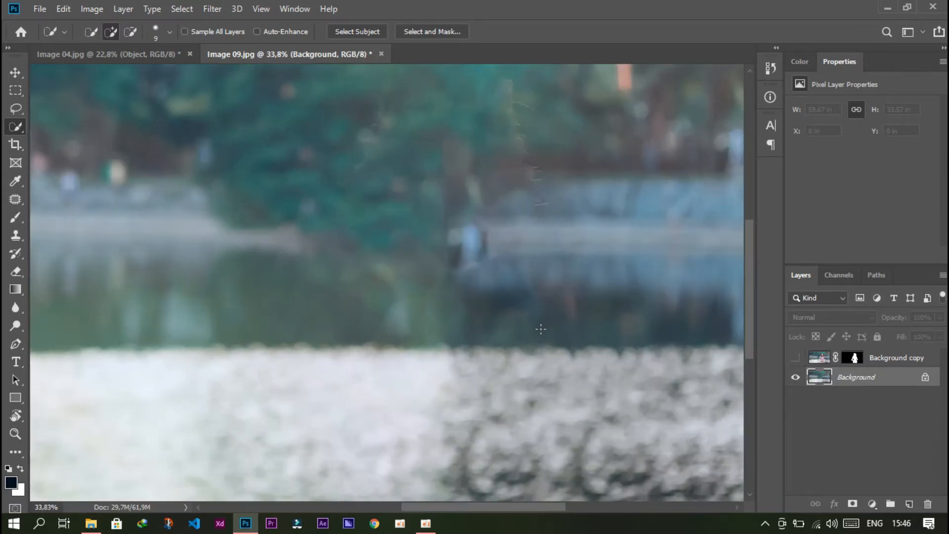
left_click(16, 108)
left_click_drag(514, 186, 494, 293)
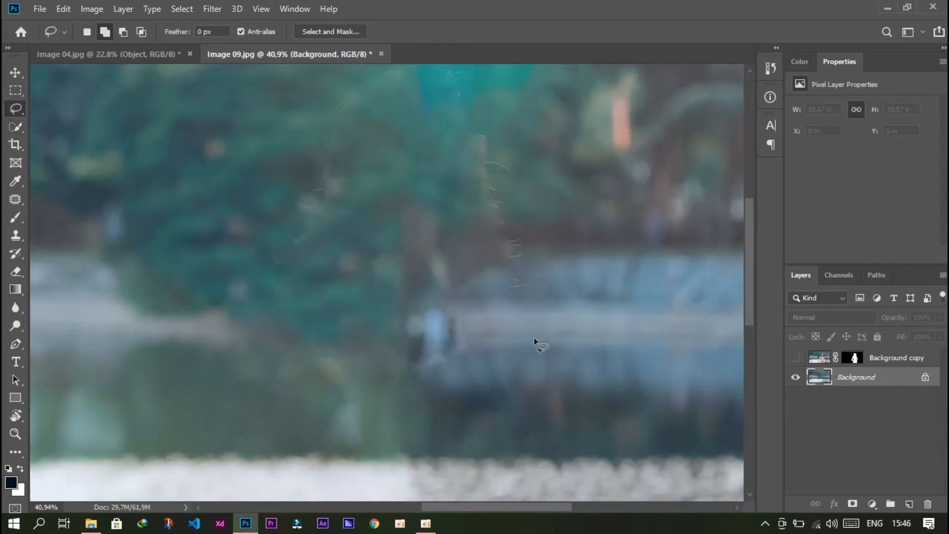
mouse_move(534, 342)
left_mouse_down()
mouse_move(491, 281)
mouse_move(470, 222)
mouse_move(468, 97)
mouse_move(524, 143)
mouse_move(559, 245)
mouse_move(567, 325)
mouse_move(551, 355)
mouse_move(524, 334)
left_mouse_up()
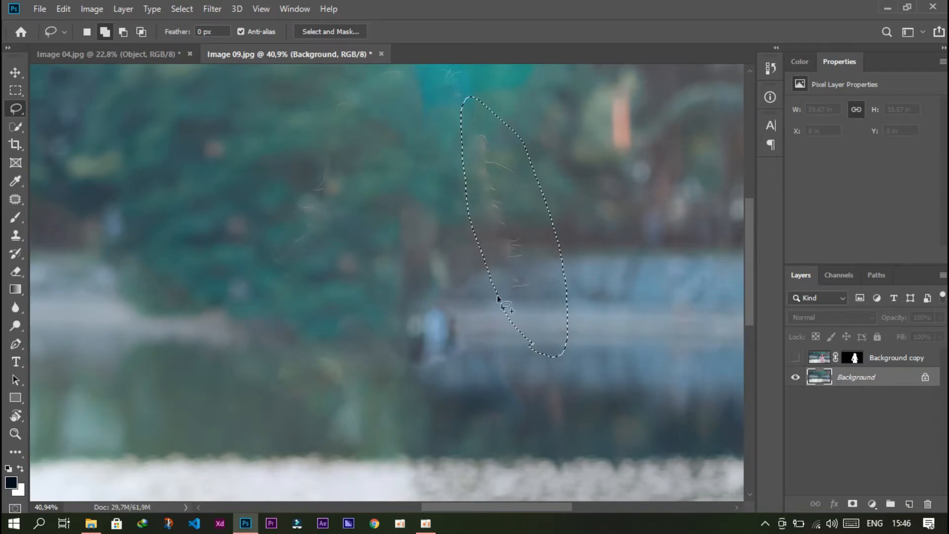
left_click(61, 9)
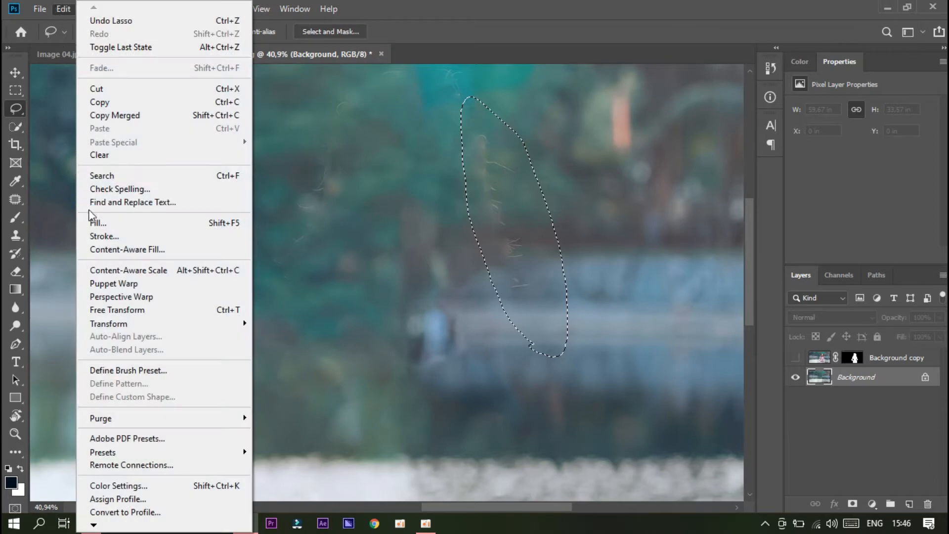
left_click(92, 223)
left_click(555, 124)
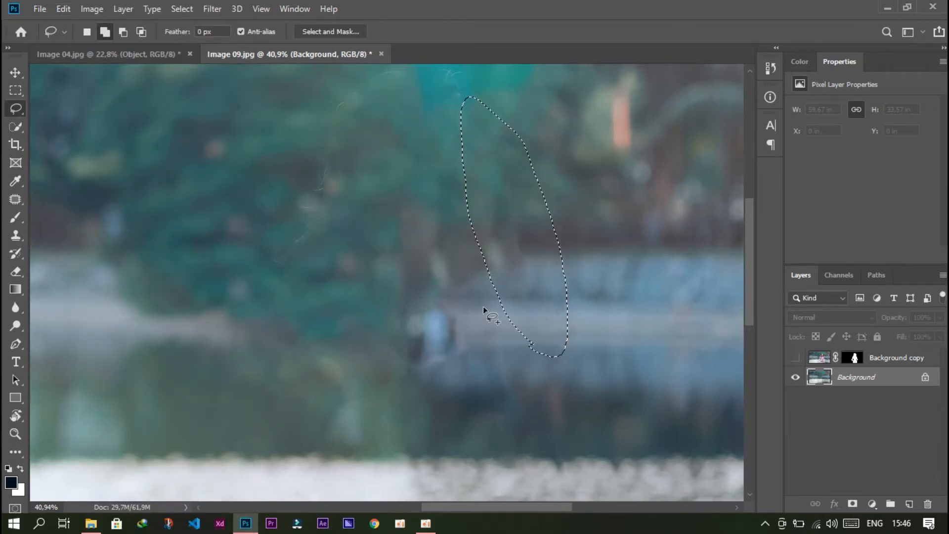
key("ctrl+d")
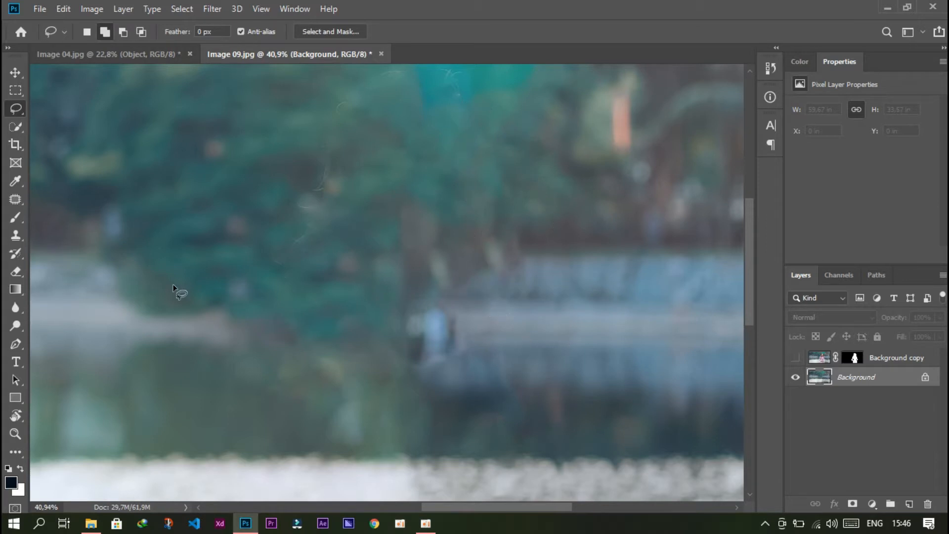
- Patch the remaining stray hair marks in the trees with the Patch tool, and compare the background with the Background copy layer shown and hidden
left_click(16, 200)
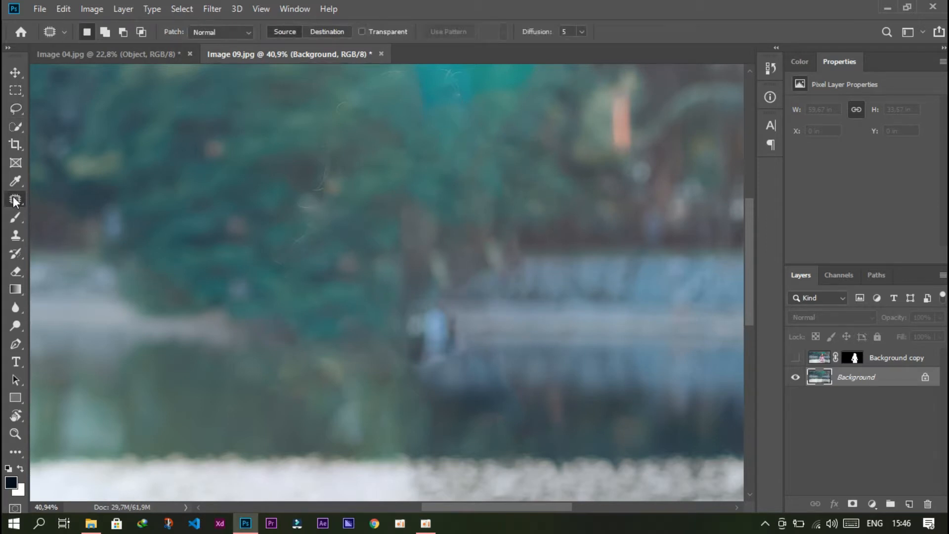
scroll(448, 155, "up", 2)
mouse_move(472, 156)
left_mouse_down()
mouse_move(451, 139)
mouse_move(371, 216)
mouse_move(340, 121)
mouse_move(480, 96)
mouse_move(299, 96)
left_mouse_up()
key("ctrl+d")
left_click_drag(402, 229, 468, 191)
scroll(432, 249, "down", 5)
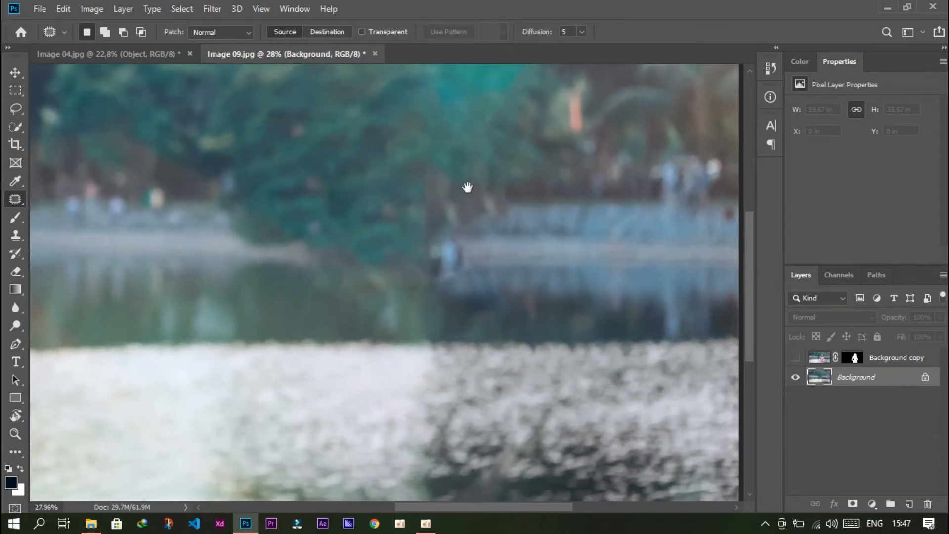
left_click(795, 357)
left_click(795, 359)
left_click(796, 358)
left_click(795, 359)
key("ctrl+0")
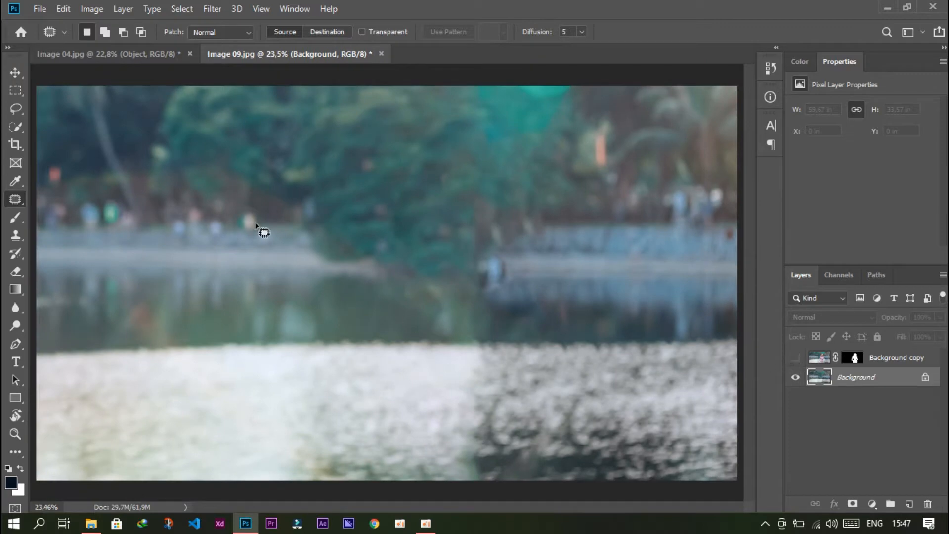
- Save the cleaned background as a JPEG named background in the Image 09 folder, with Maximum quality 12 and Progressive format
left_click(16, 73)
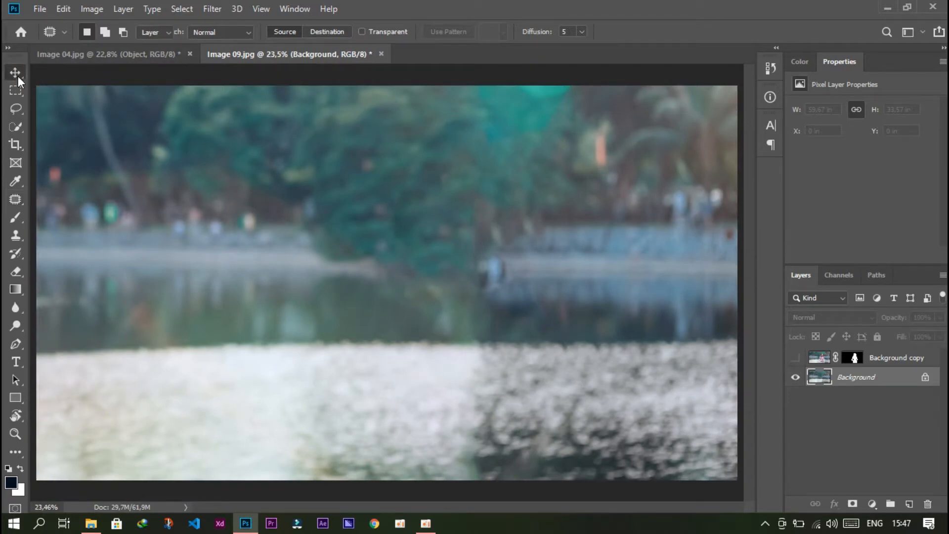
left_click(36, 9)
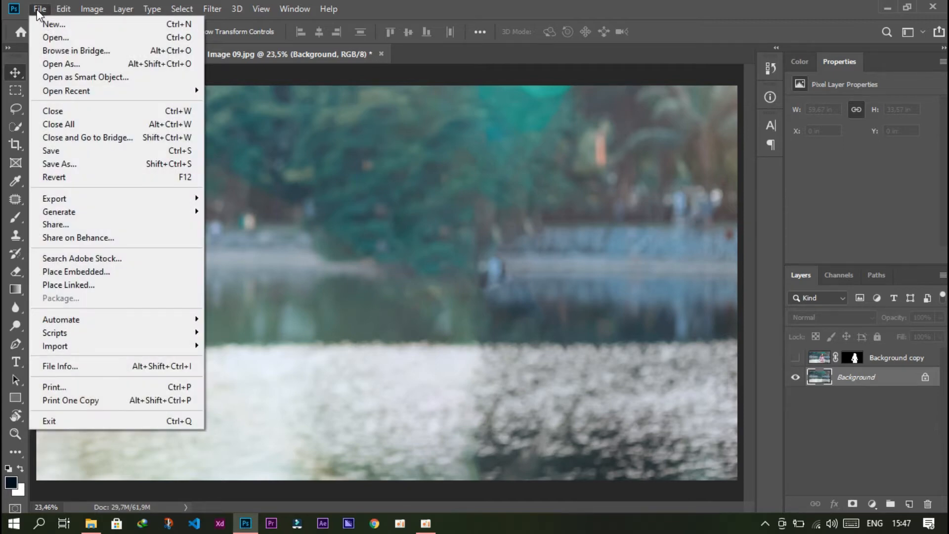
left_click(59, 163)
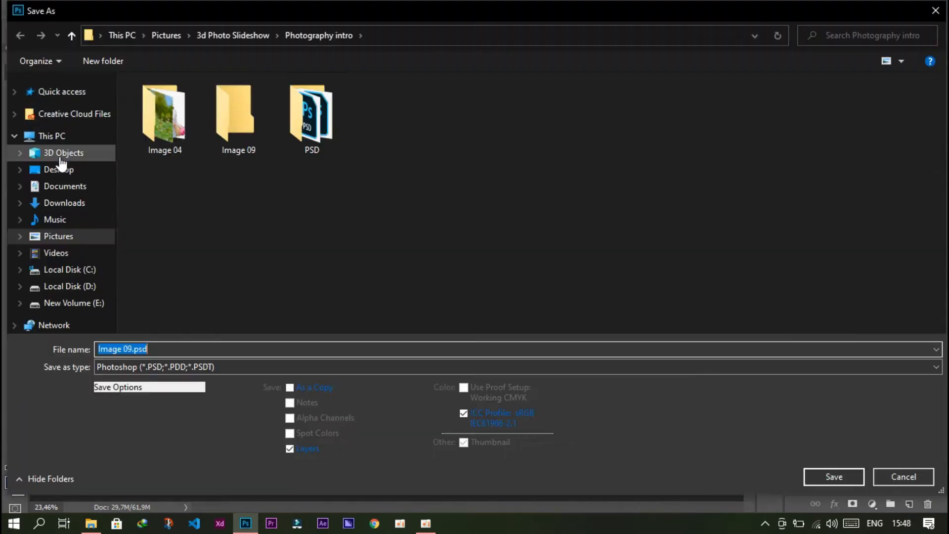
double_click(225, 115)
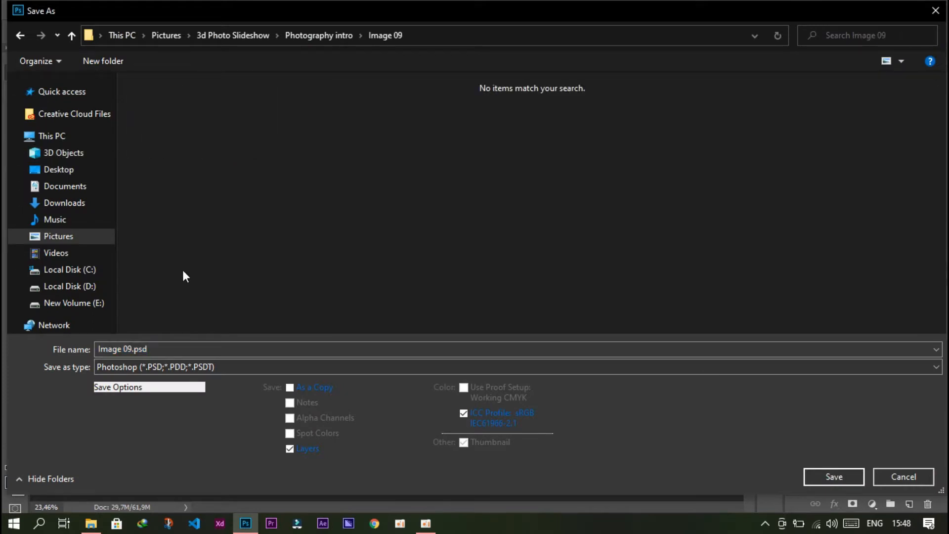
left_click(225, 366)
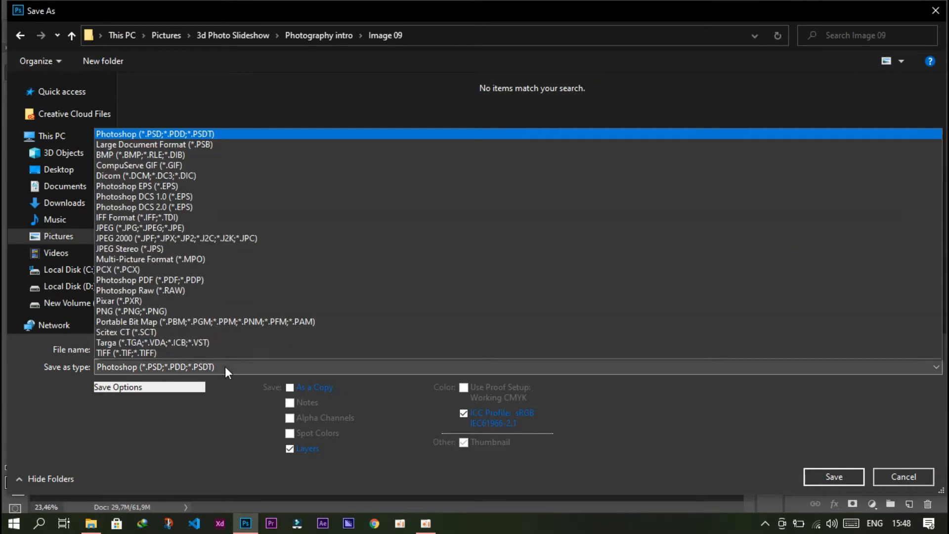
left_click(216, 230)
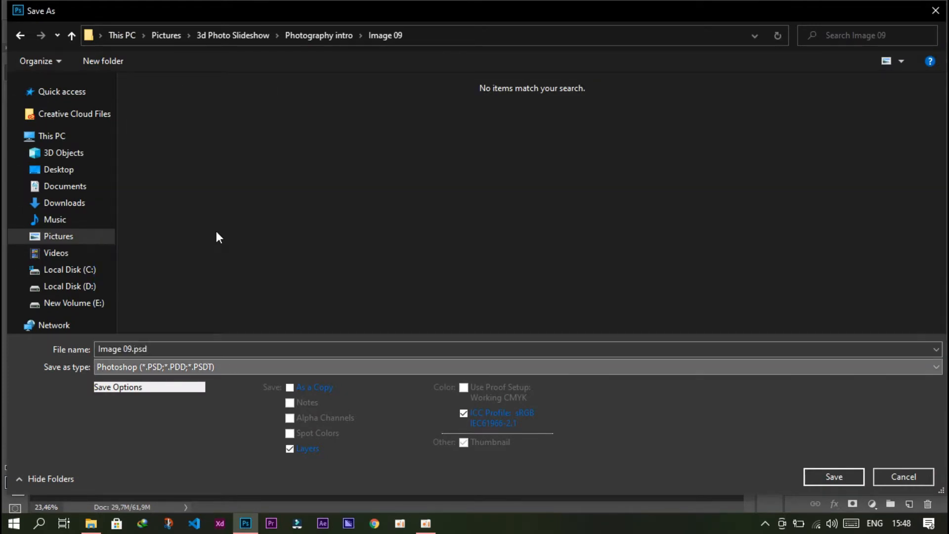
left_click(195, 348)
type("ba")
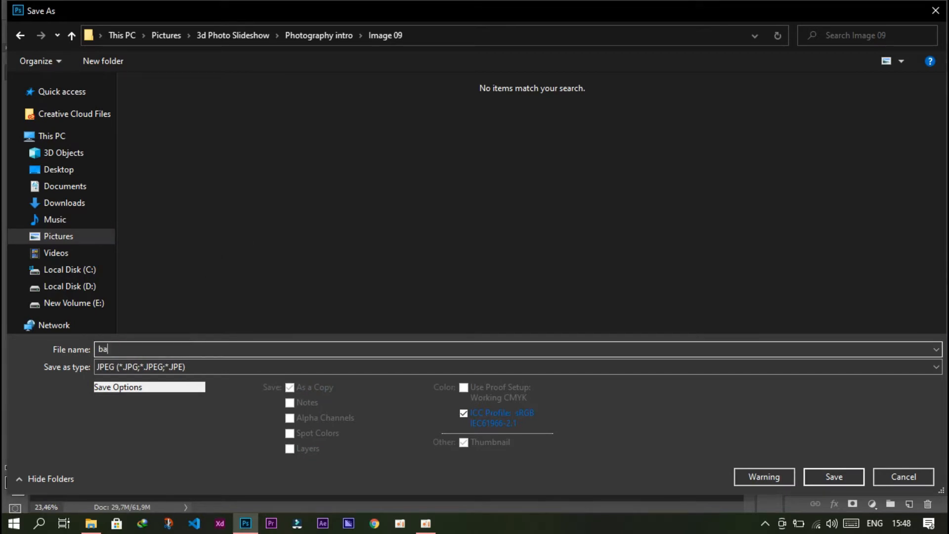
type("ckground")
key("Return")
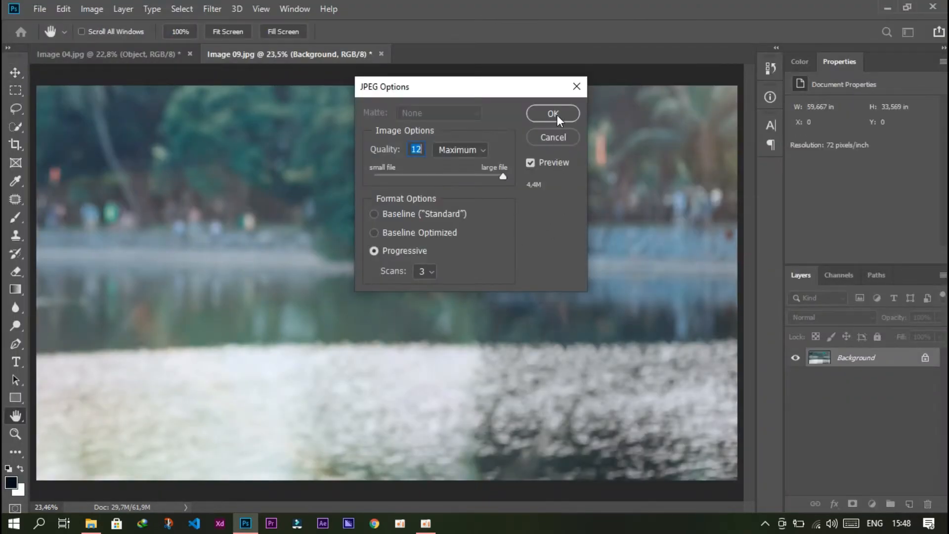
left_click(552, 113)
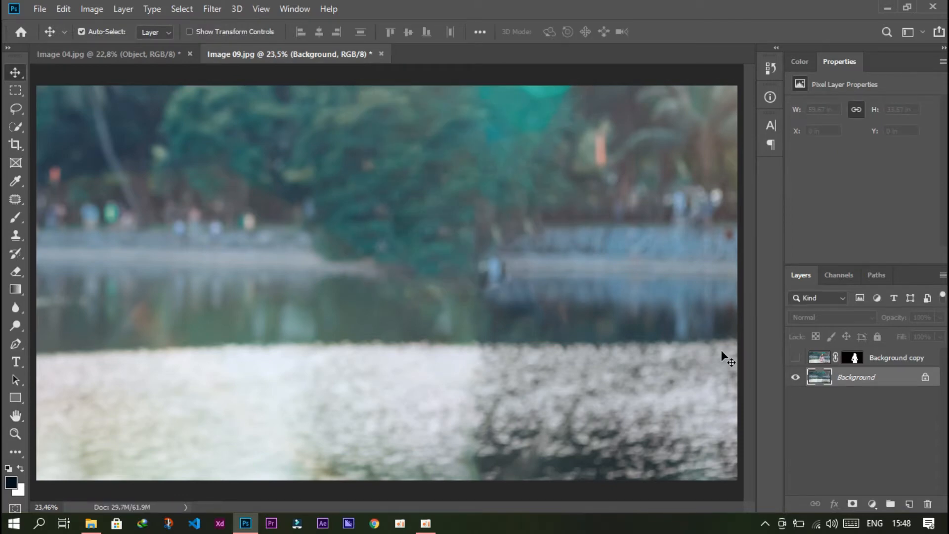
- Show only the Background copy layer and save the woman's cutout as a PNG named Object in the Image 09 folder
left_click(795, 377)
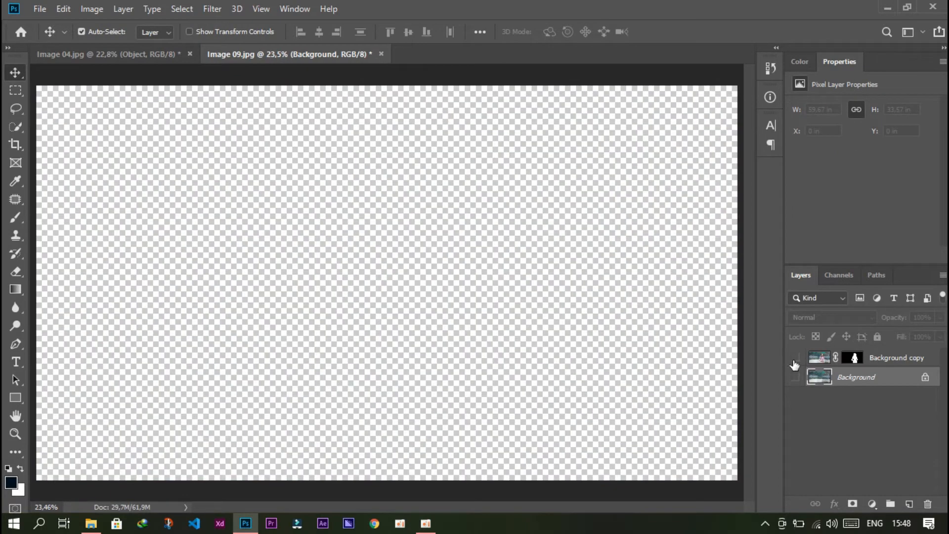
left_click(795, 357)
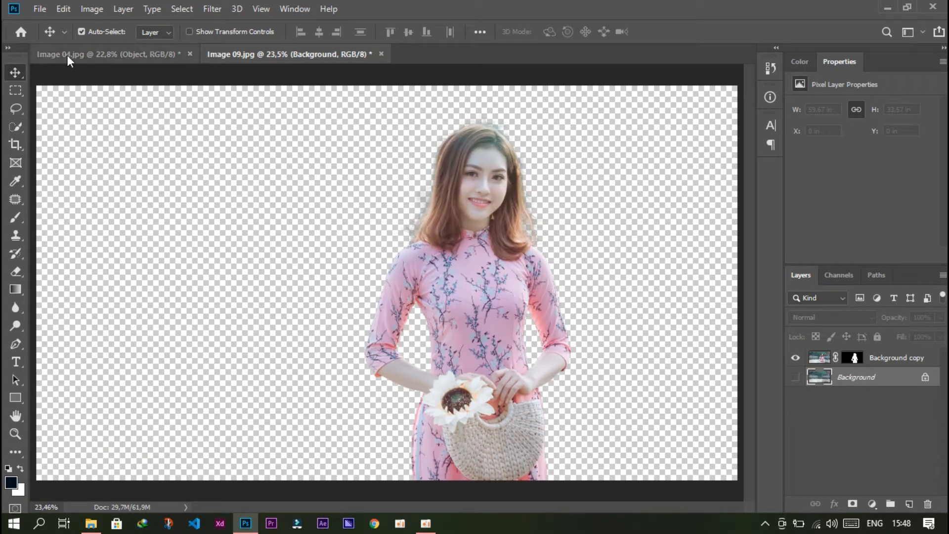
left_click(42, 9)
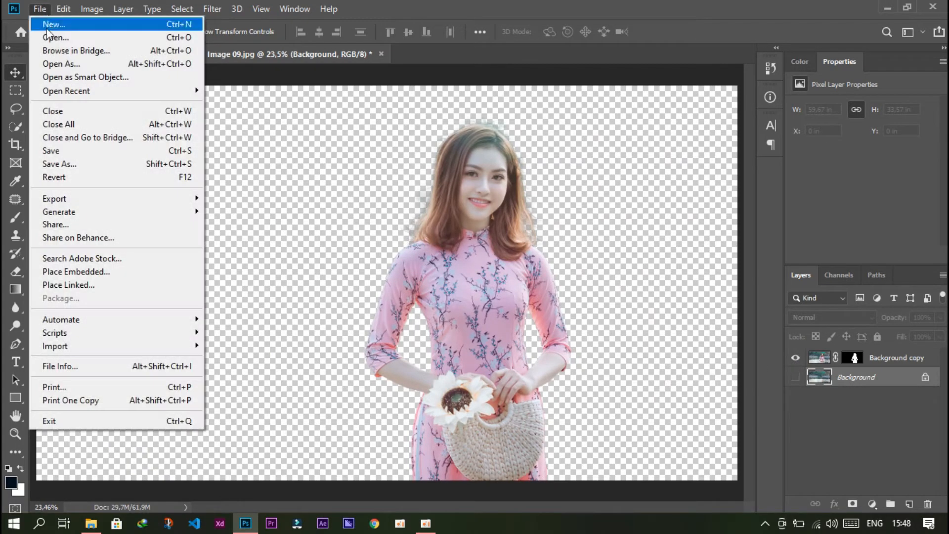
left_click(74, 164)
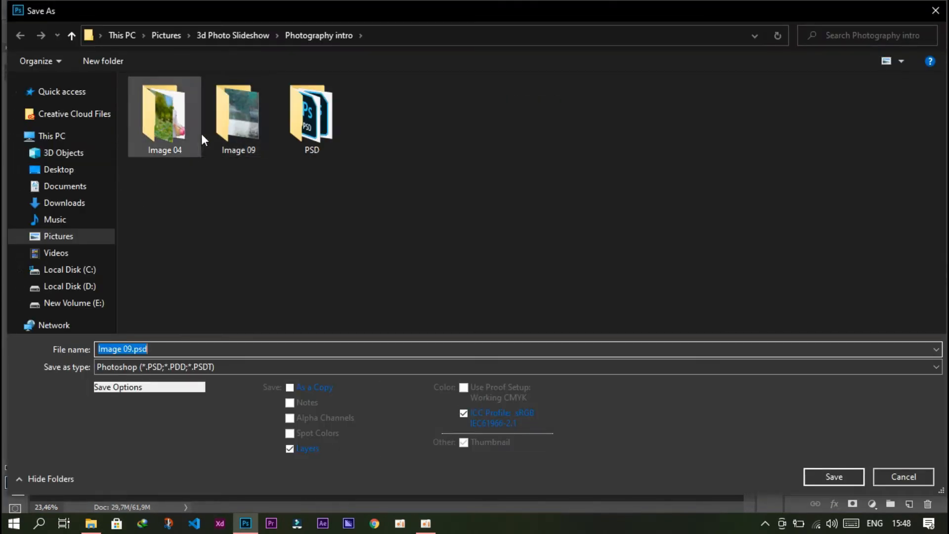
double_click(236, 115)
left_click(231, 365)
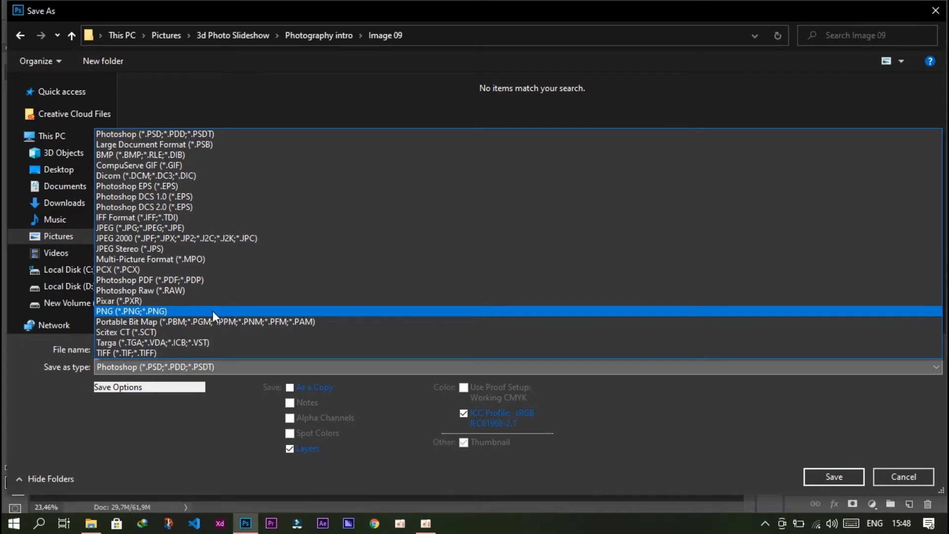
left_click(213, 311)
left_click(216, 348)
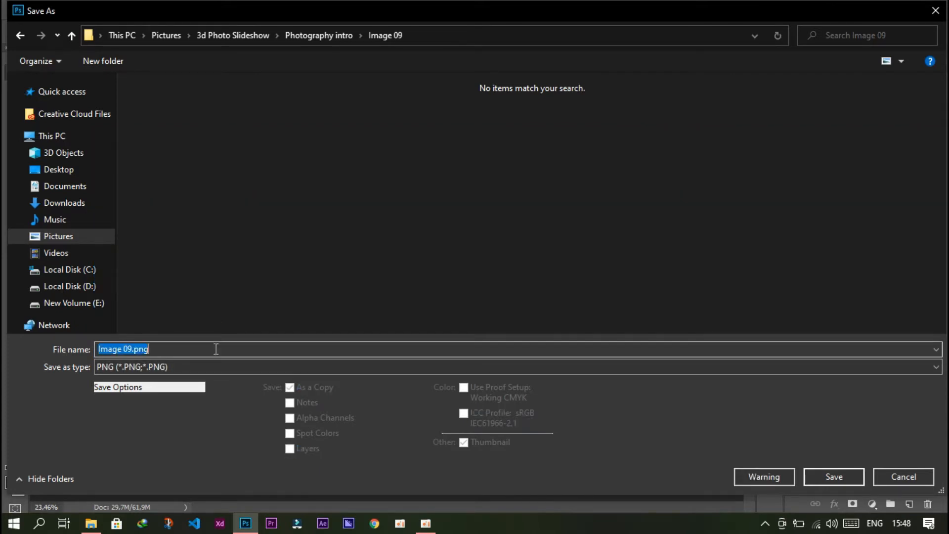
type("Ob")
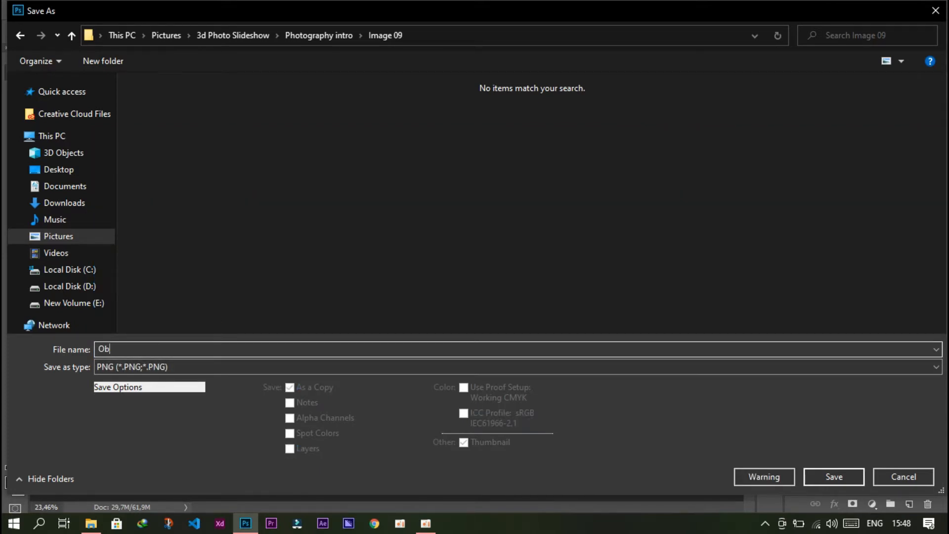
type("ject")
key("Return")
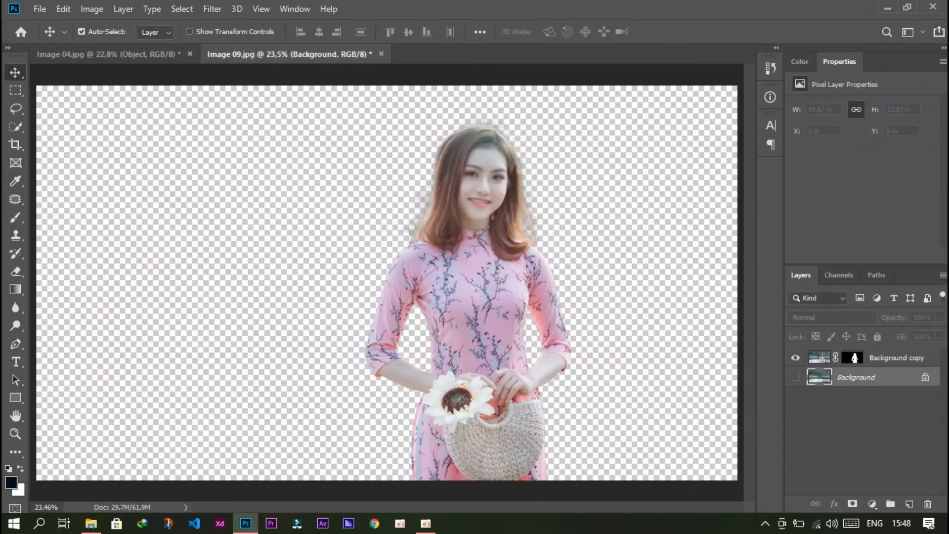
- Show the Background layer again and switch to File Explorer to check the exported files in the Image 09 folder
left_click(553, 148)
left_click(795, 377)
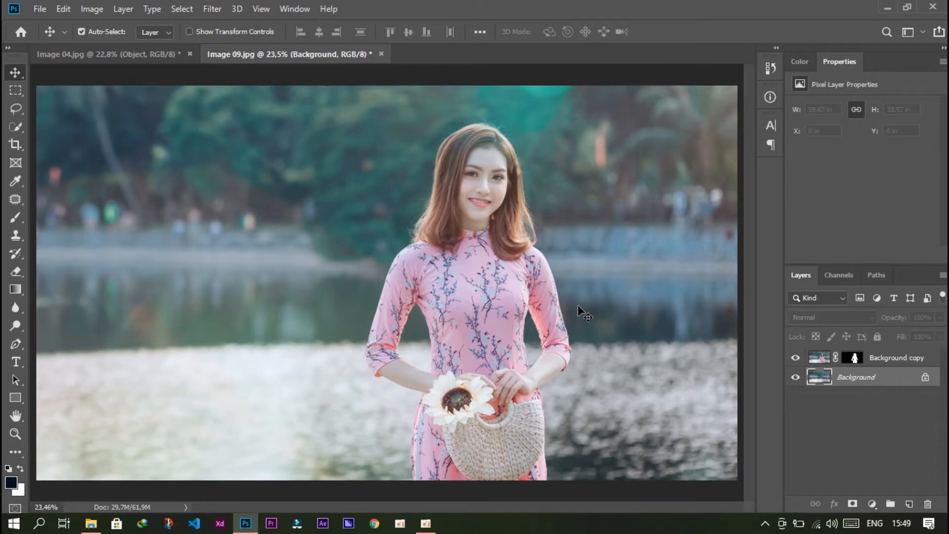
left_click(91, 522)
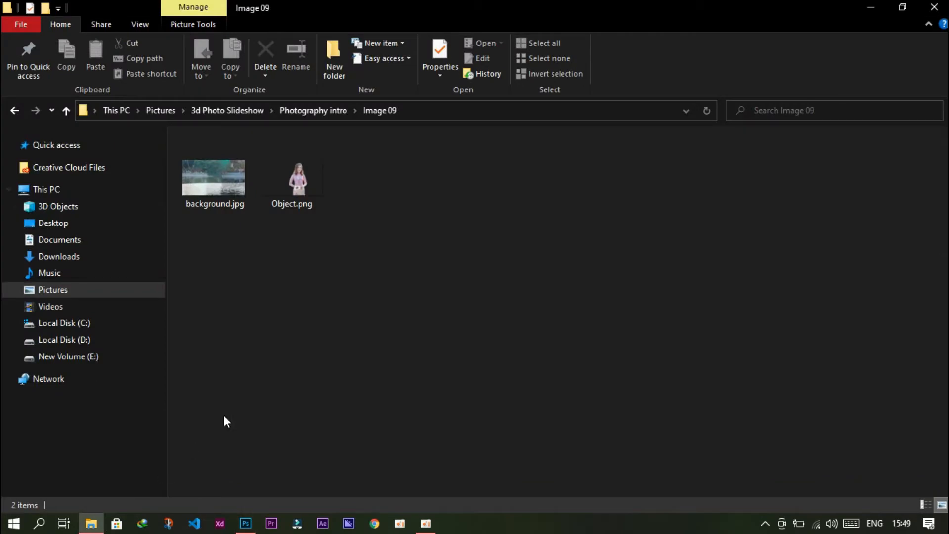
- Create folders named Image 01, Image 02 and Image 03 in the Photography intro folder
left_click(302, 110)
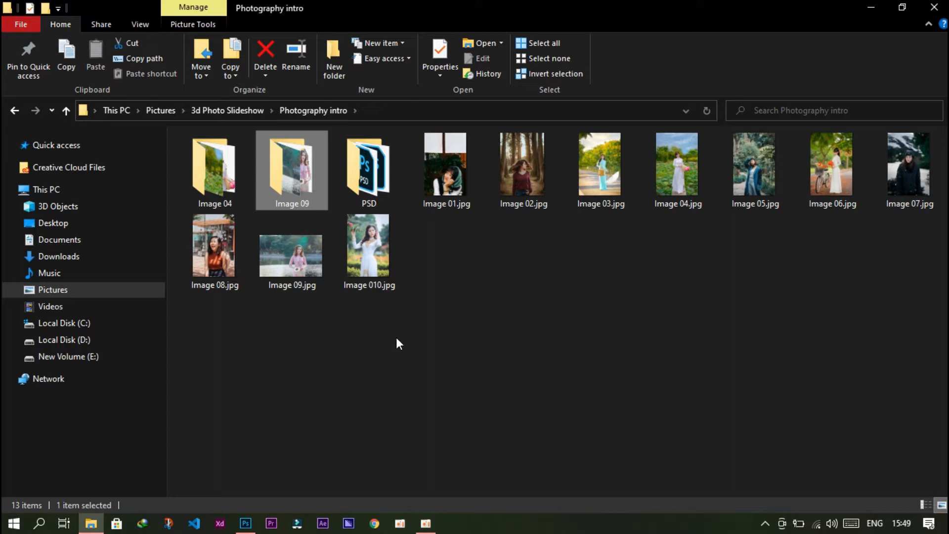
key("ctrl+shift+n")
type("Image 01")
key("Return")
key("ctrl+shift+n")
type("Image ")
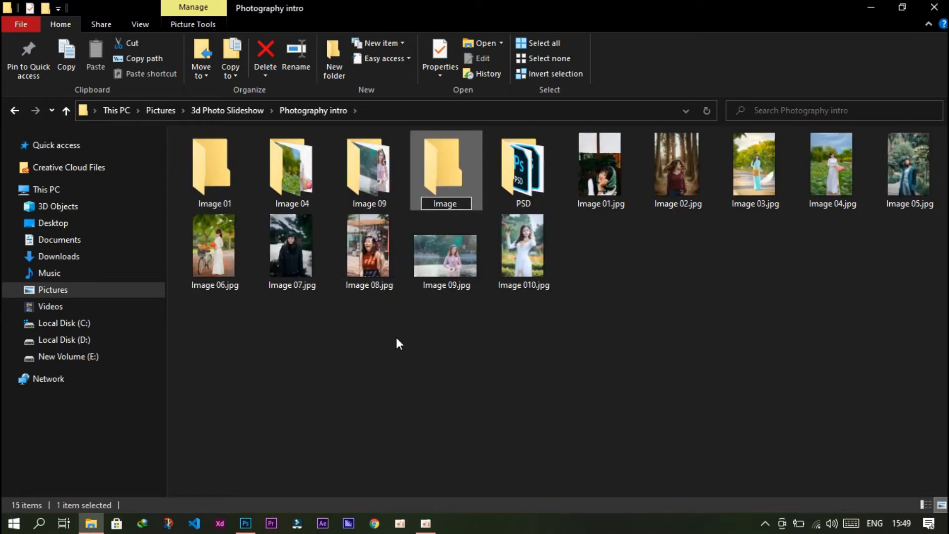
type("02")
key("Return")
key("ctrl+shift+n")
type("Image 03")
key("Return")
- Create four more folders in Photography intro, named Image 05, Image 06, Image 07 and Image 08
key("ctrl+shift+n")
type("Image 05")
key("Return")
key("ctrl+shift+n")
type("Image 06")
key("Return")
key("ctrl+shift+n")
type("Image 07")
key("Return")
key("ctrl+shift+n")
type("Image 08")
key("Return")
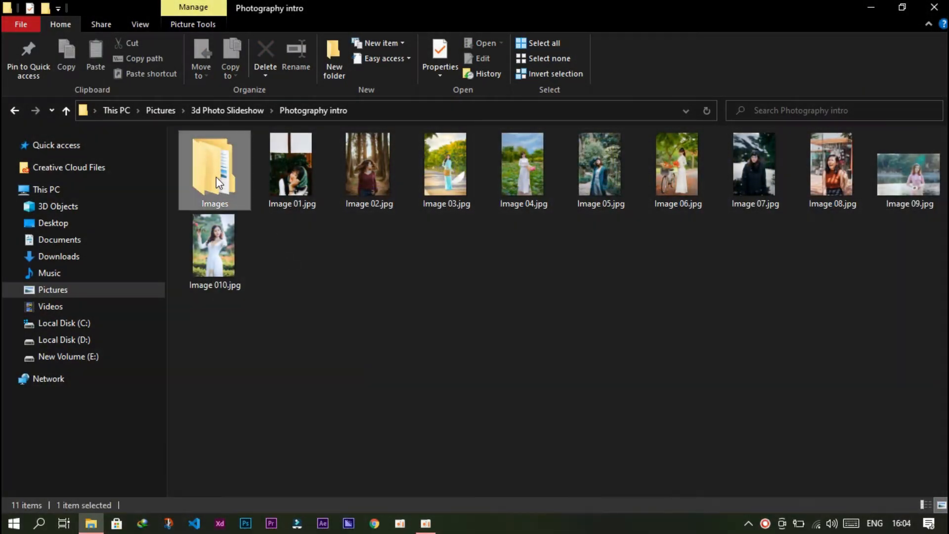
- Examine the background and object files in the Image 04, Image 03 and Image 05 subfolders of the Images folder
double_click(215, 177)
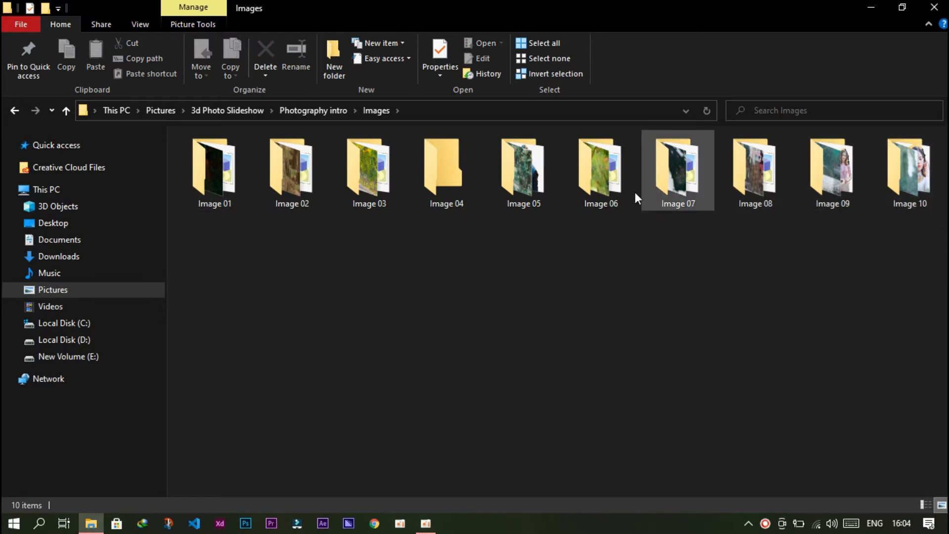
double_click(434, 174)
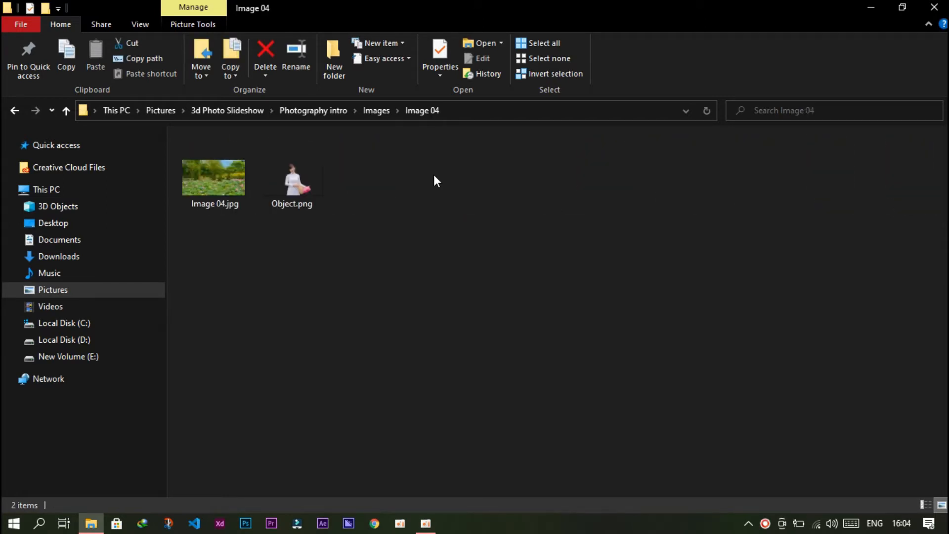
left_click(375, 110)
left_click(357, 170)
double_click(357, 167)
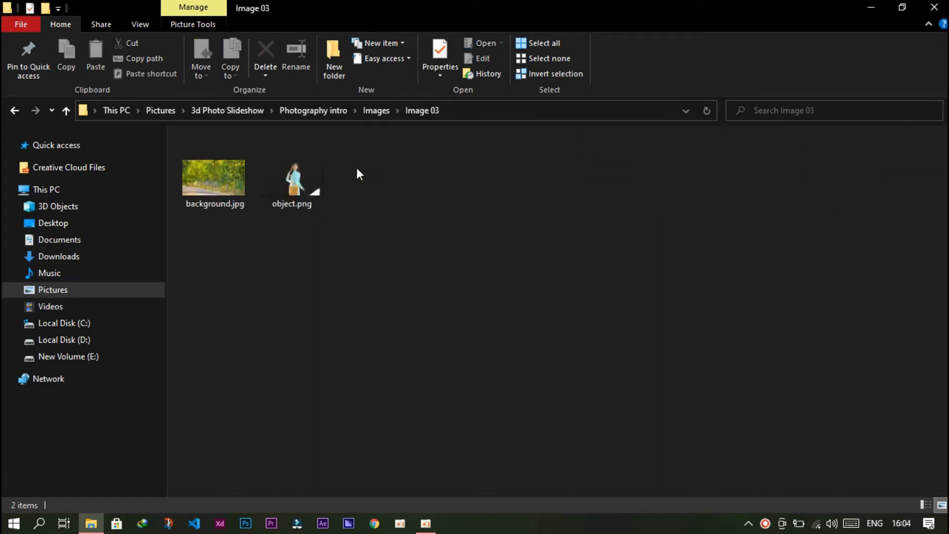
left_click(373, 112)
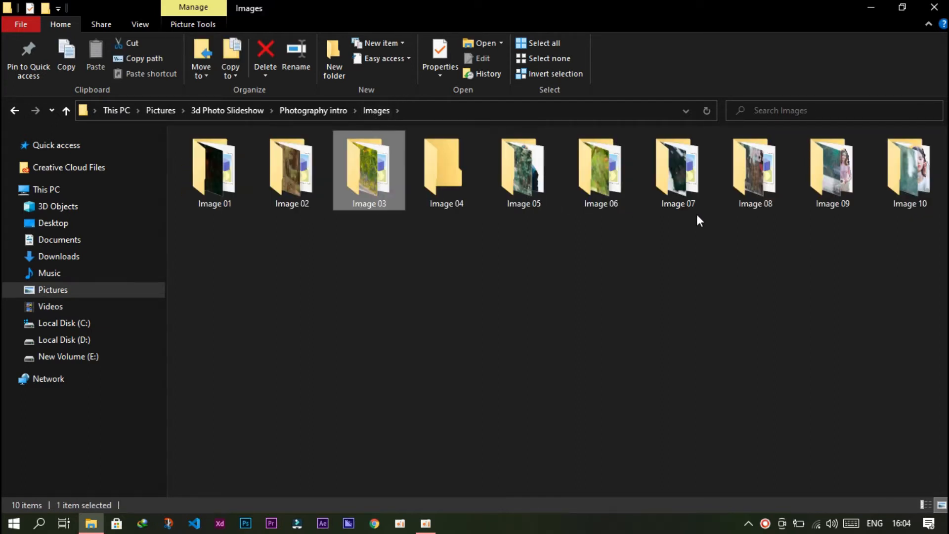
left_click(538, 192)
double_click(539, 193)
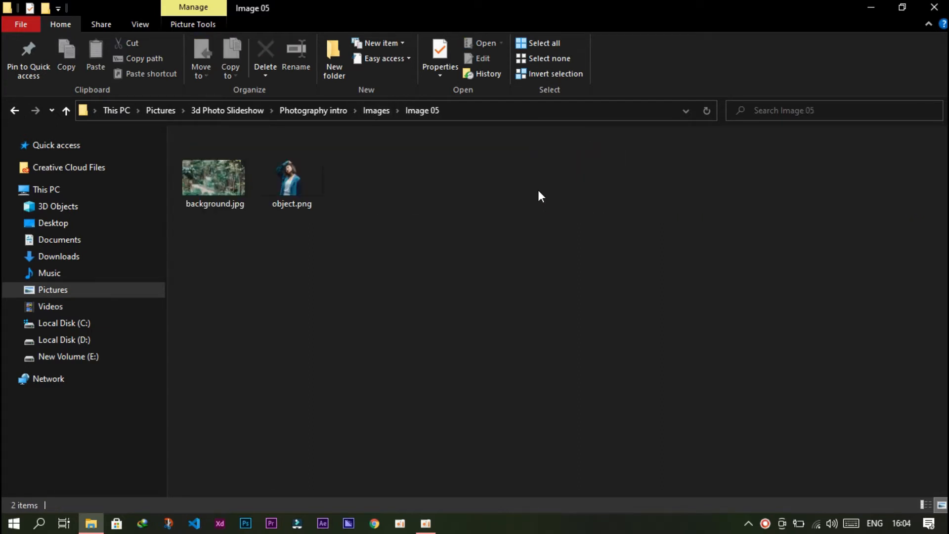
left_click(377, 110)
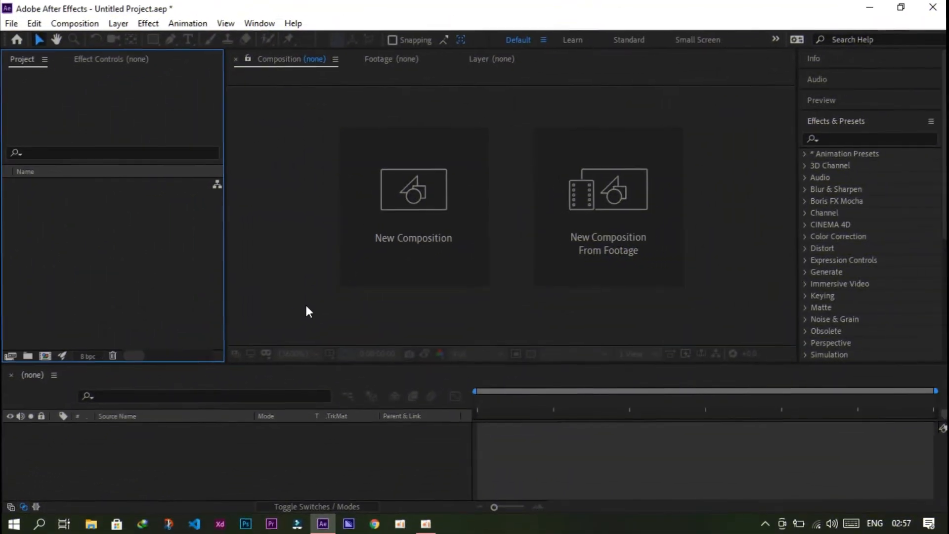
- Import the whole Images folder from Pictures, 3d Photo Slideshow, Photography intro into the After Effects project
double_click(102, 249)
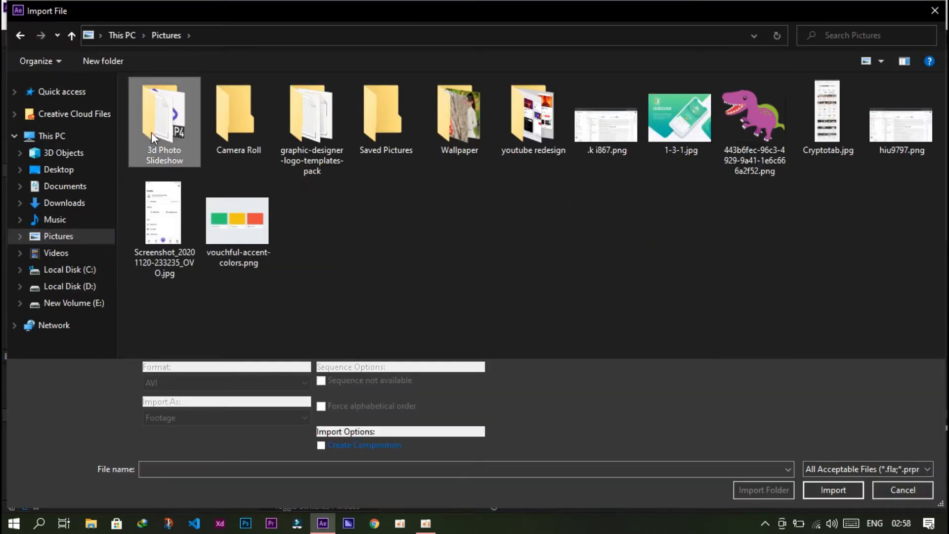
double_click(152, 131)
double_click(153, 132)
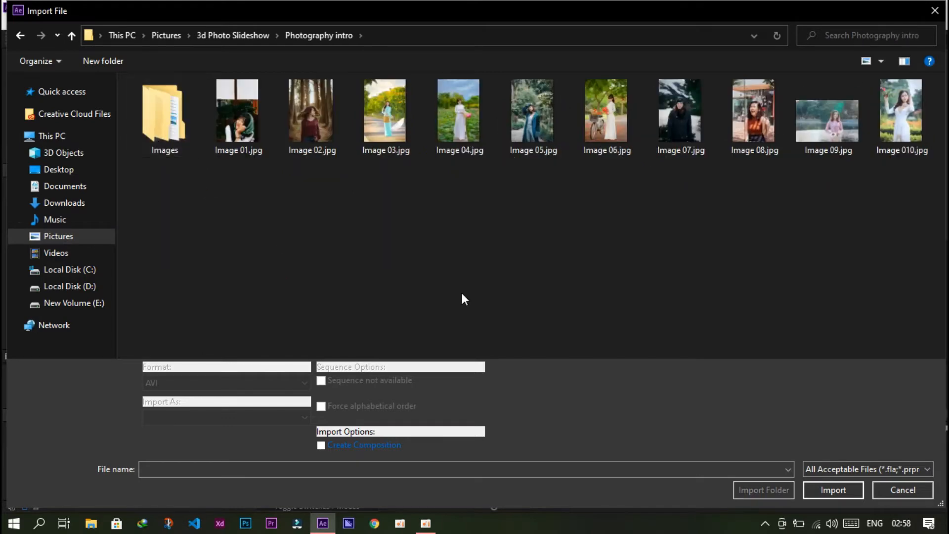
left_click(159, 131)
double_click(159, 131)
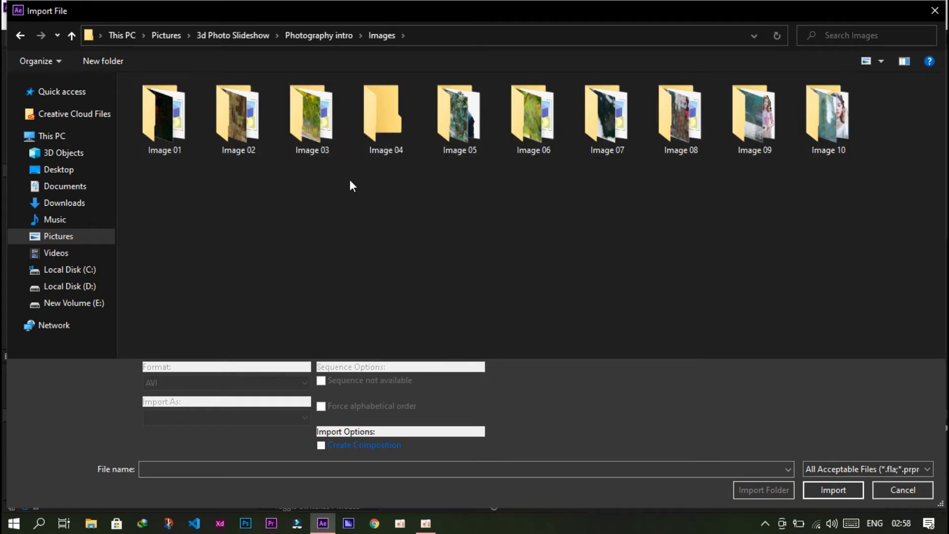
left_click(313, 35)
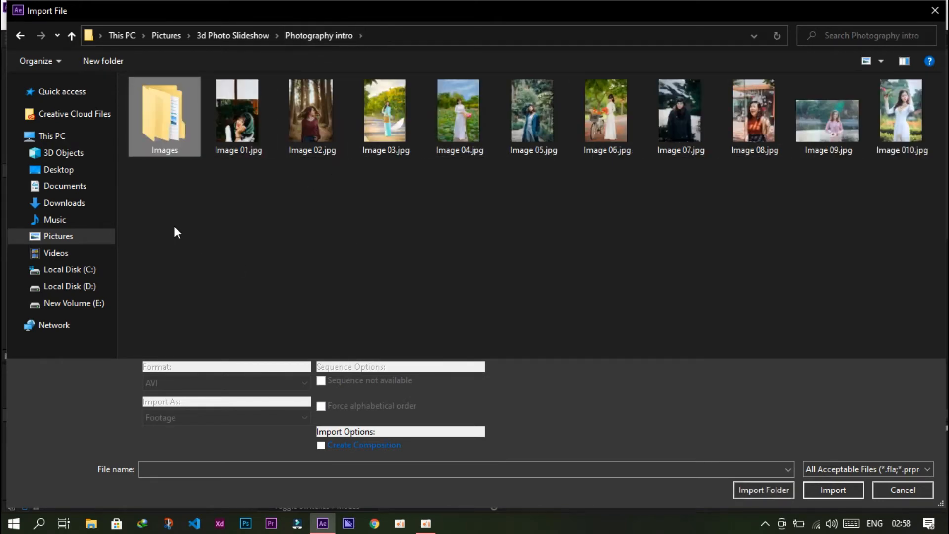
left_click(758, 490)
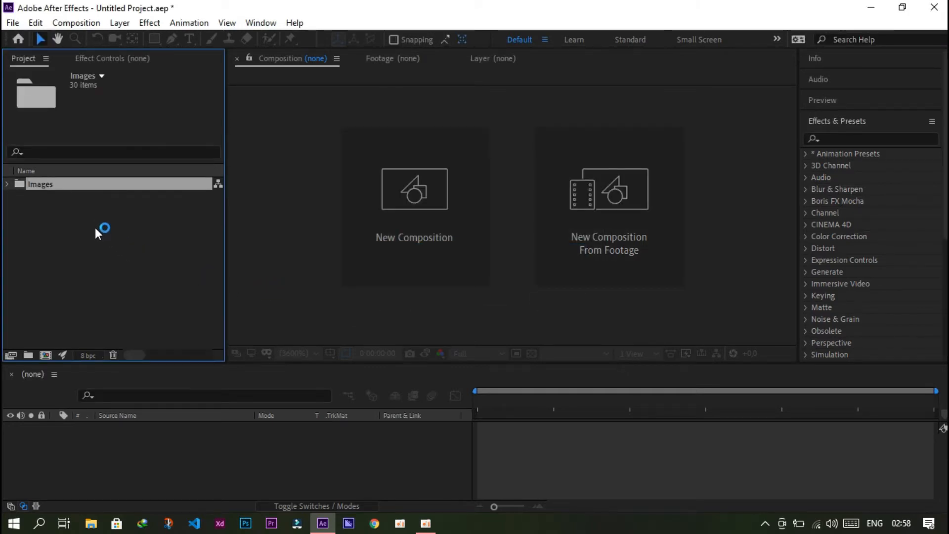
- Create a 1920 x 1080, 30 fps composition named Image _01 with a duration of 0:00:05:00
left_click(440, 166)
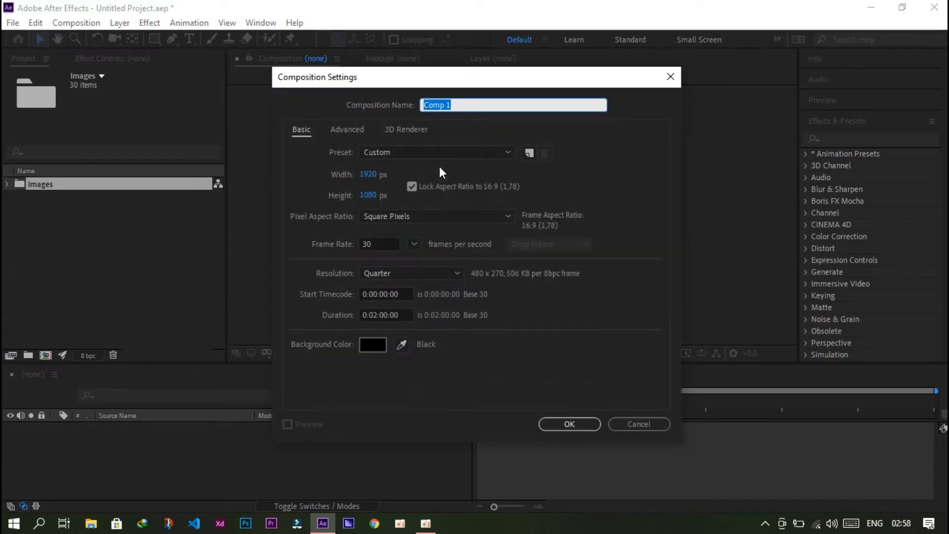
type("Image")
left_click(379, 315)
key("BackSpace")
key("BackSpace")
type("0:00")
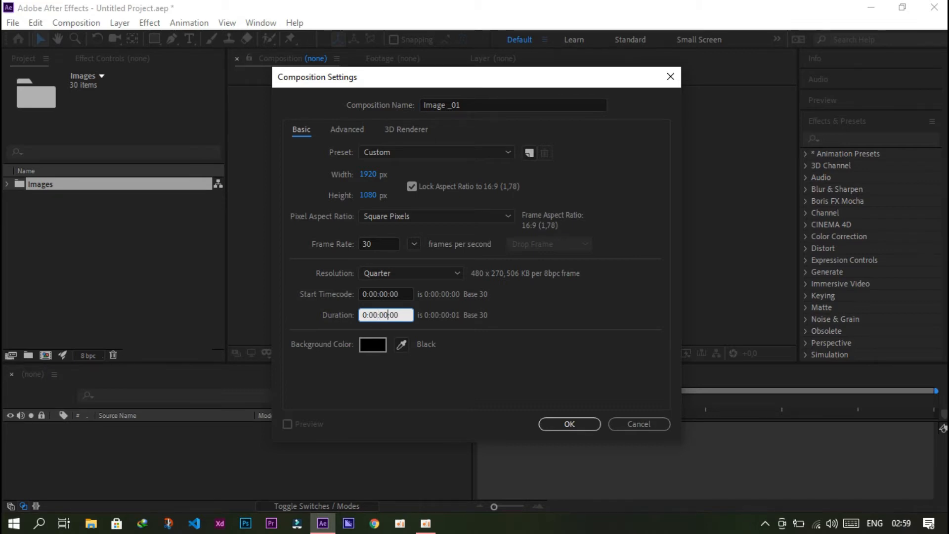
key("BackSpace")
type("5")
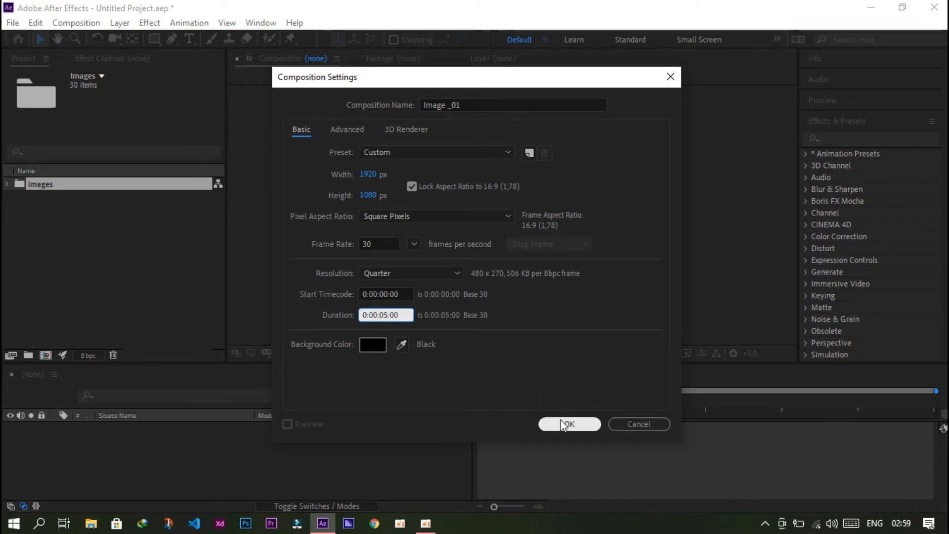
left_click(569, 424)
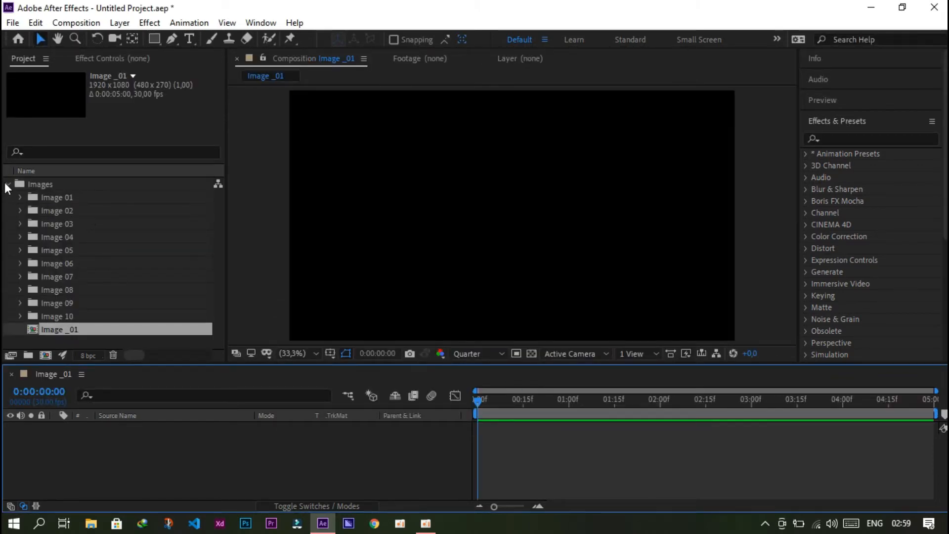
- Move the Image _01 composition out of the Images folder to the project's top level and collapse the folder
left_click_drag(75, 334, 73, 337)
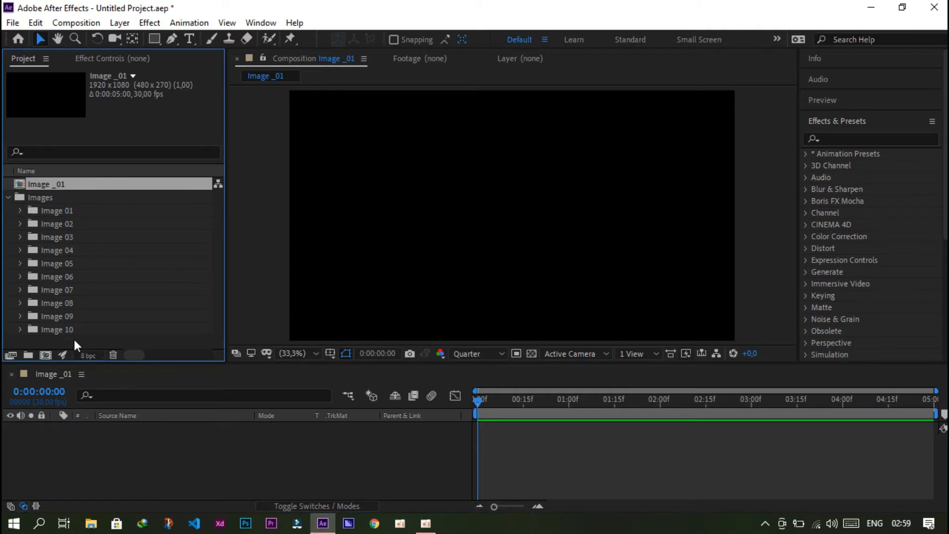
left_click(8, 197)
left_click(47, 250)
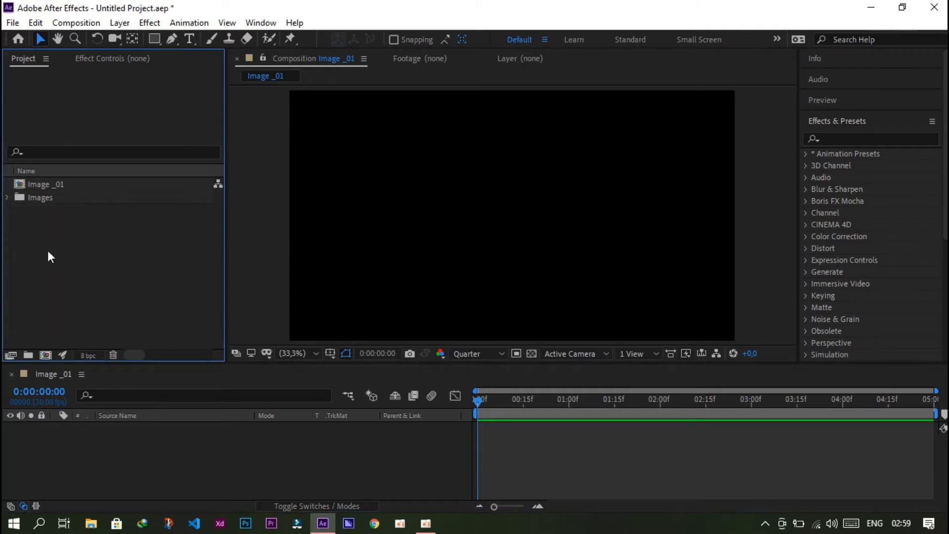
- Add the contents of the Image 01 folder to the Image _01 composition's timeline
left_click(48, 186)
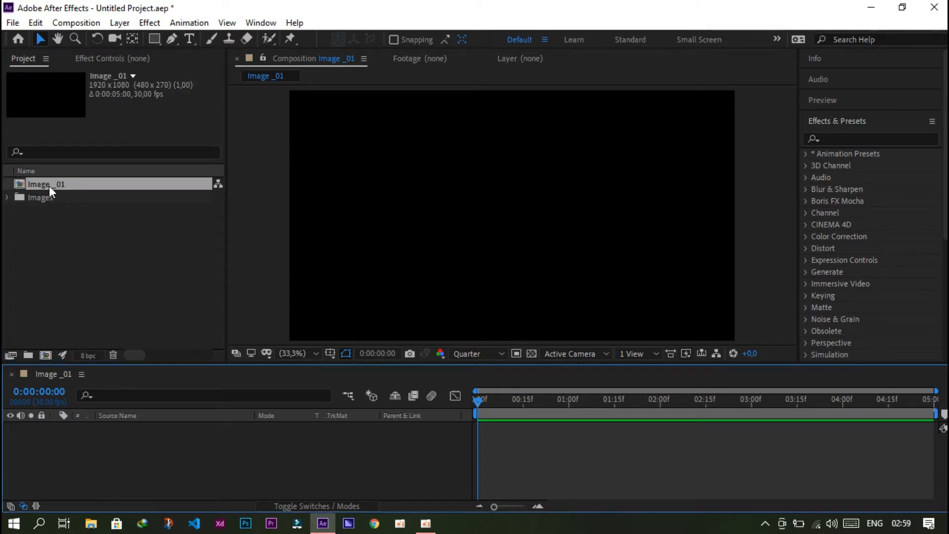
left_click(8, 197)
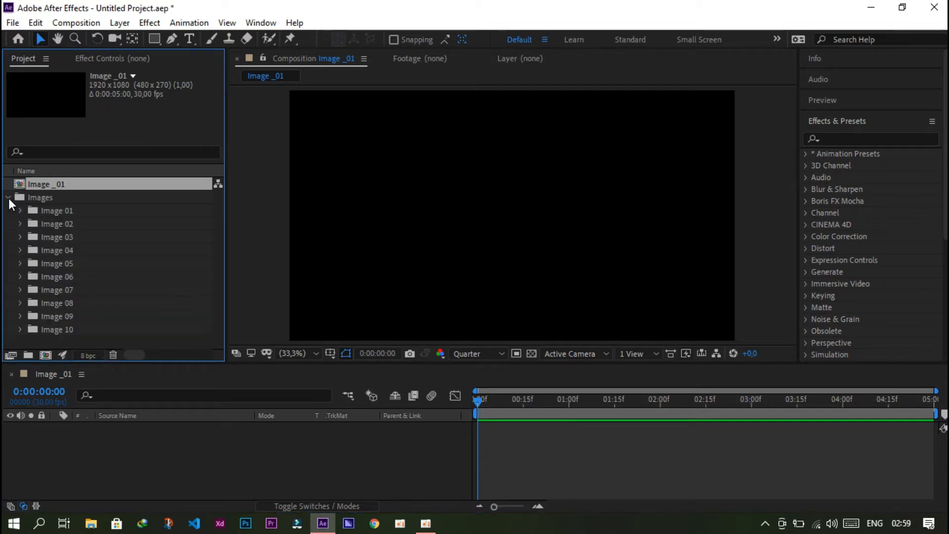
left_click(46, 214)
left_click_drag(46, 213, 86, 460)
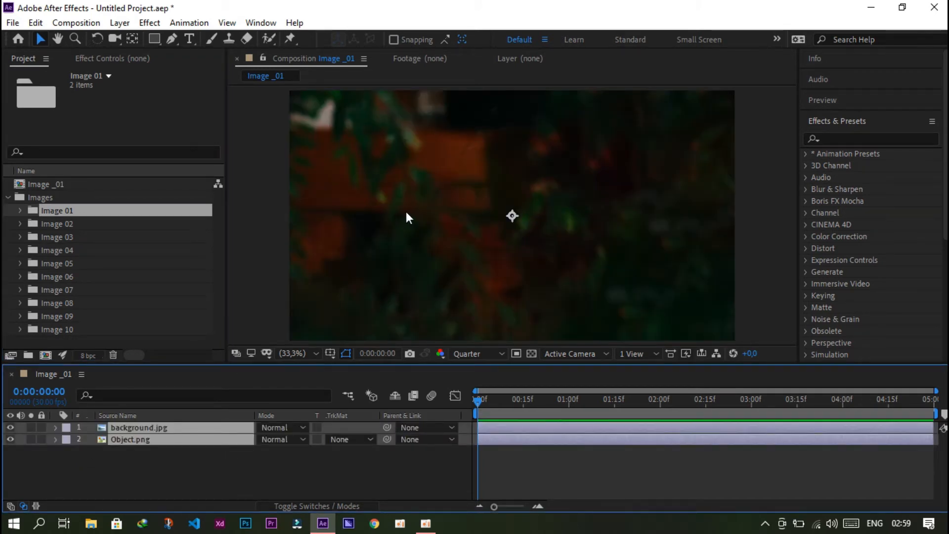
- Fit the background.jpg and Object.png layers to the composition size
key("comma")
key("comma")
key("period")
key("period")
right_click(426, 206)
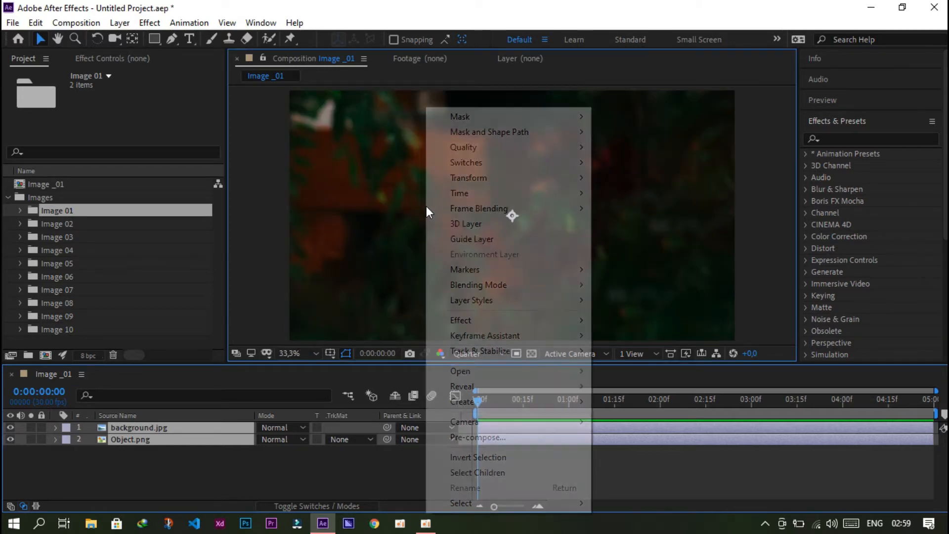
mouse_move(465, 184)
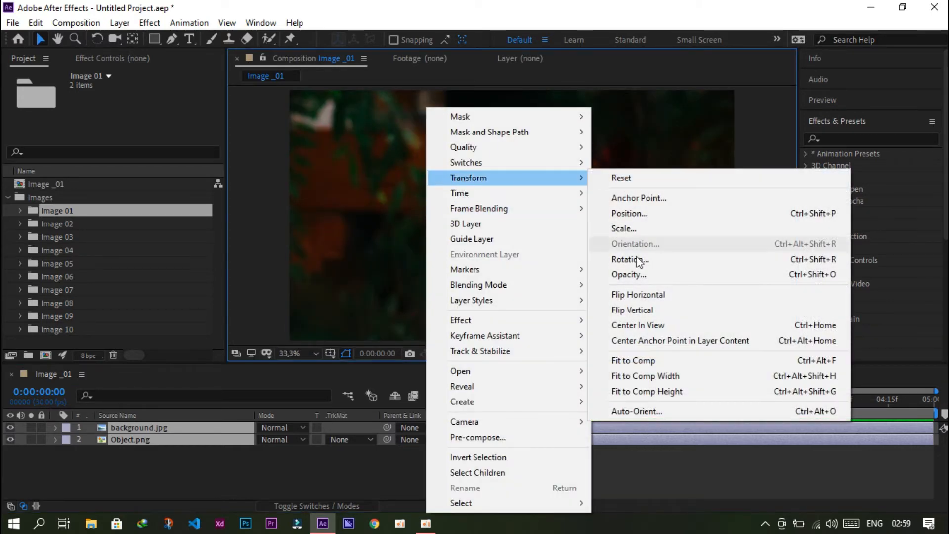
left_click(637, 360)
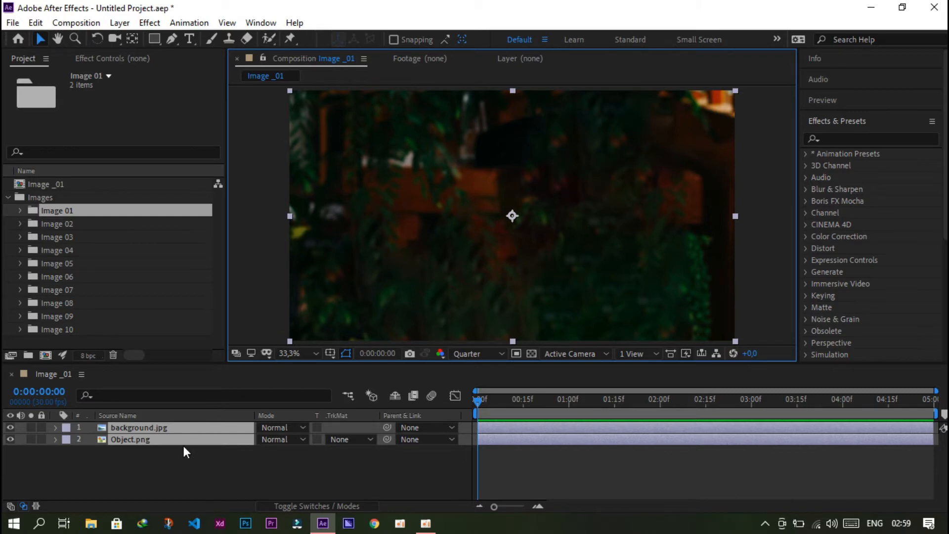
- Move the Object.png layer above background.jpg in the layer order
left_click(176, 462)
left_click(137, 438)
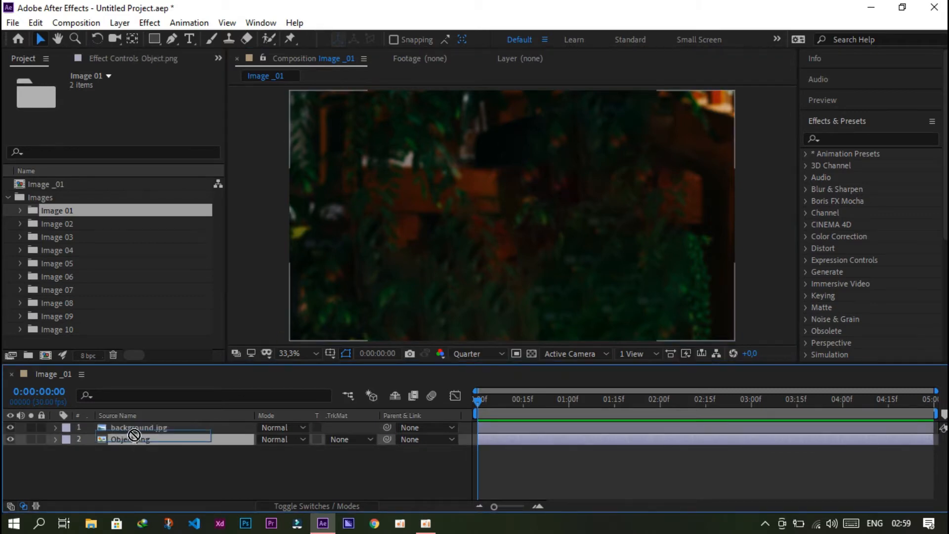
left_click_drag(138, 438, 134, 425)
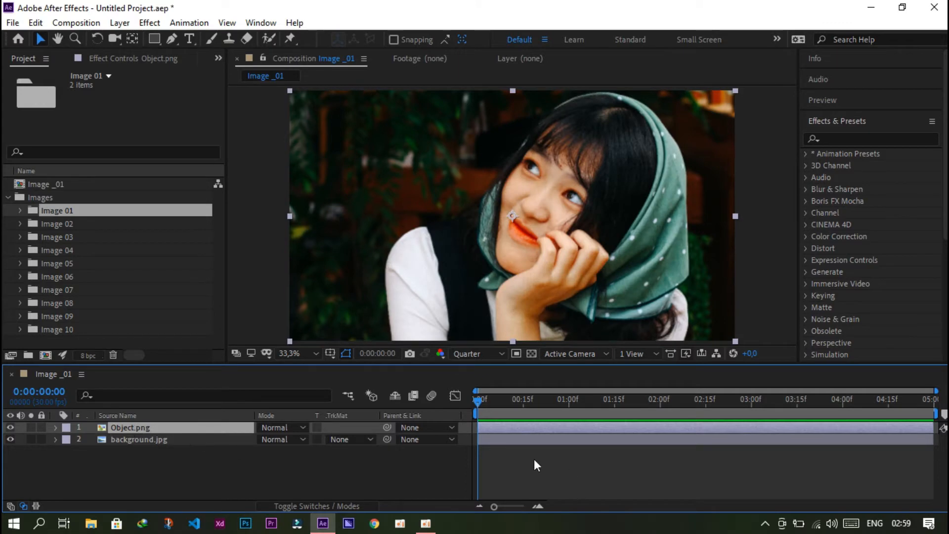
- Set Scale and Position keyframes on both the Object.png and background.jpg layers at 0:00:00:00
left_click_drag(179, 476, 178, 429)
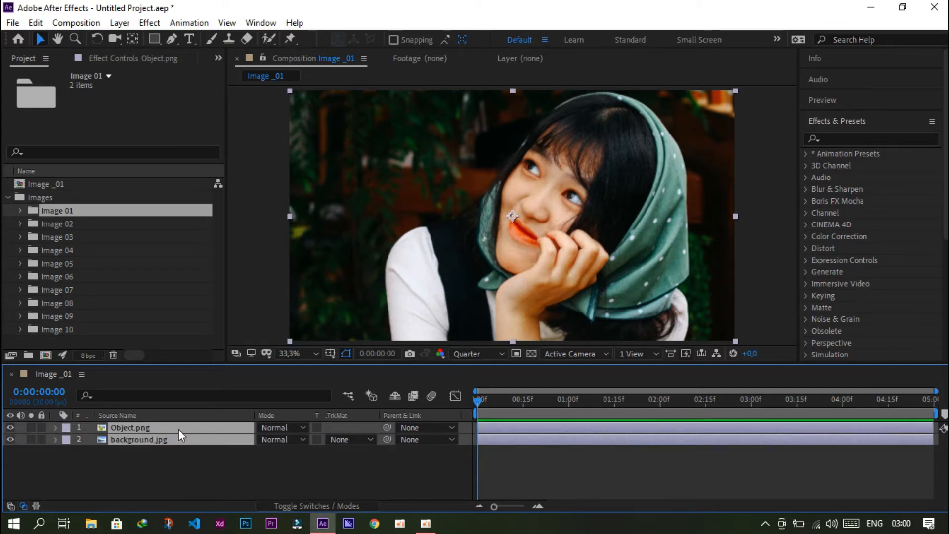
key("s")
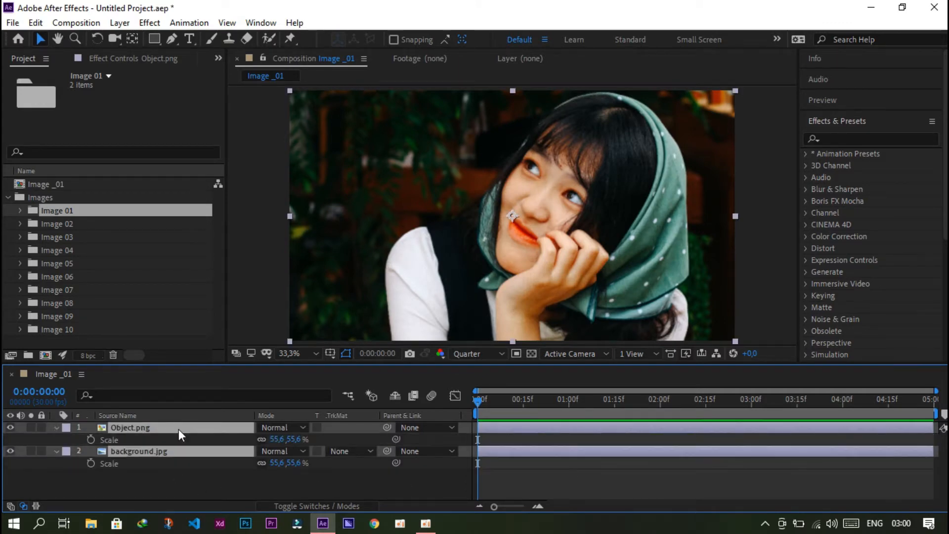
left_click(89, 439)
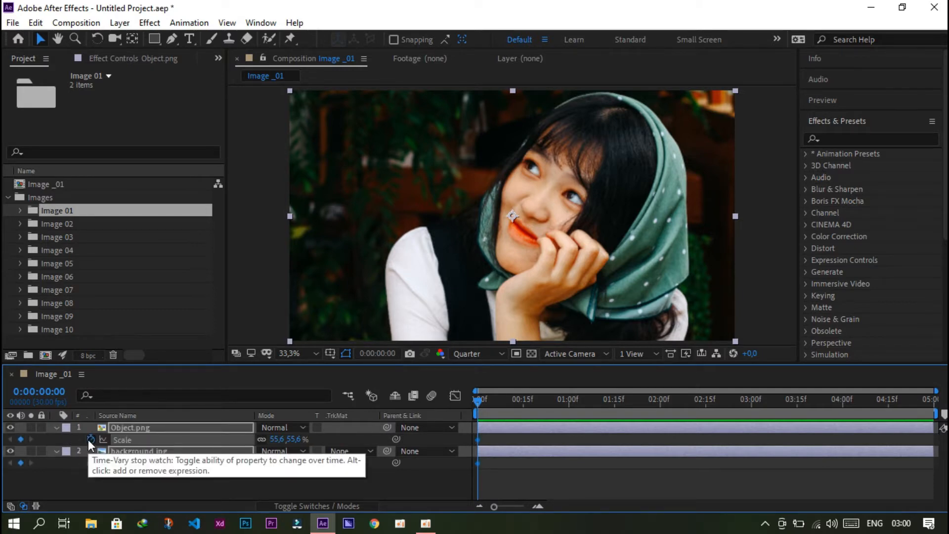
key("p")
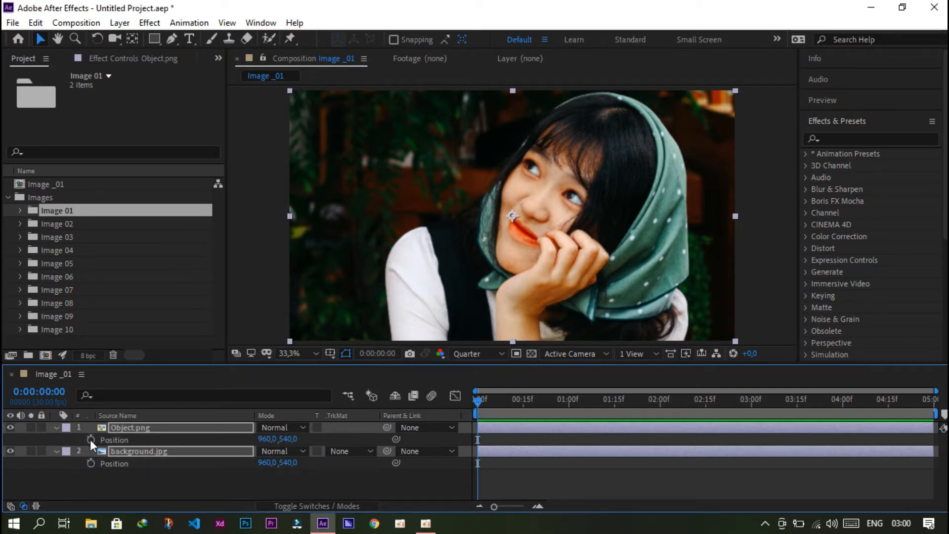
left_click(90, 440)
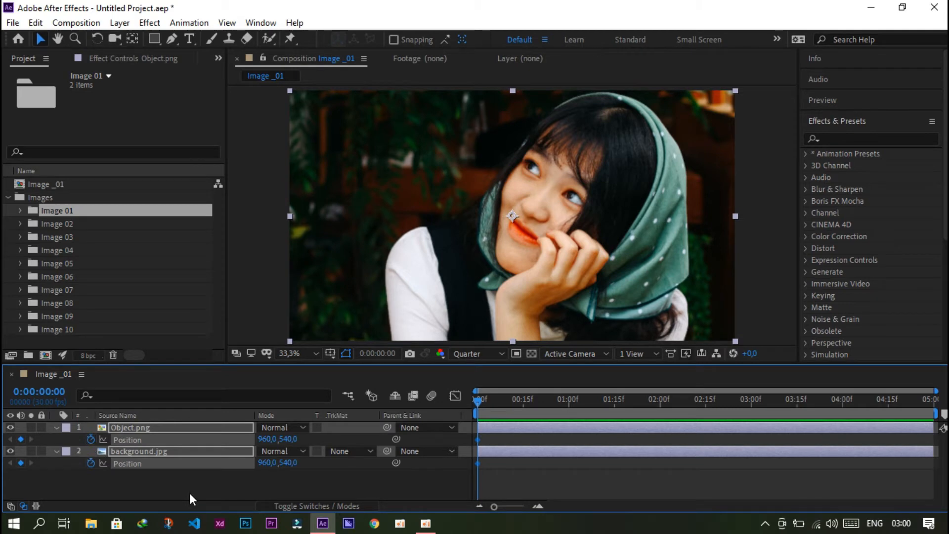
- At 0:00:04:23, keyframe the Object.png layer with Scale 79.6% and Position 921, 570
key("p")
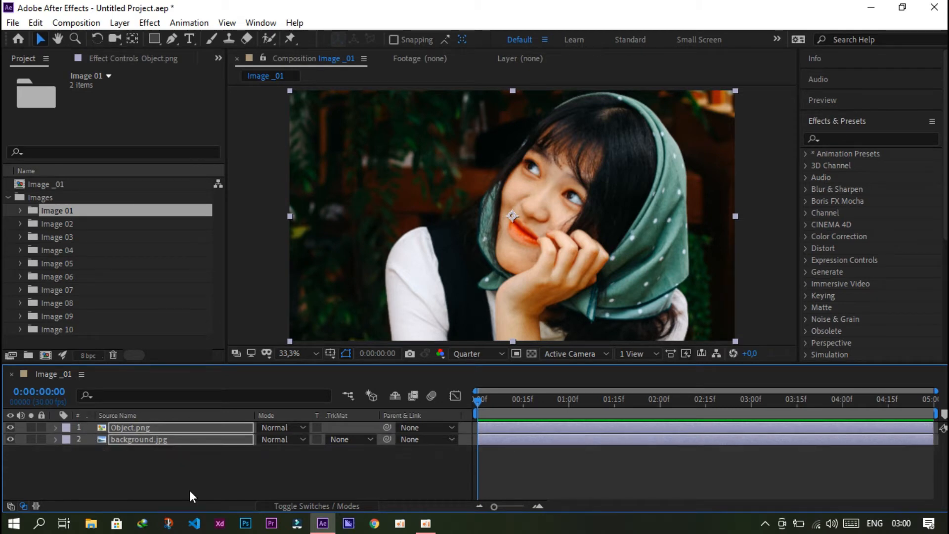
key("u")
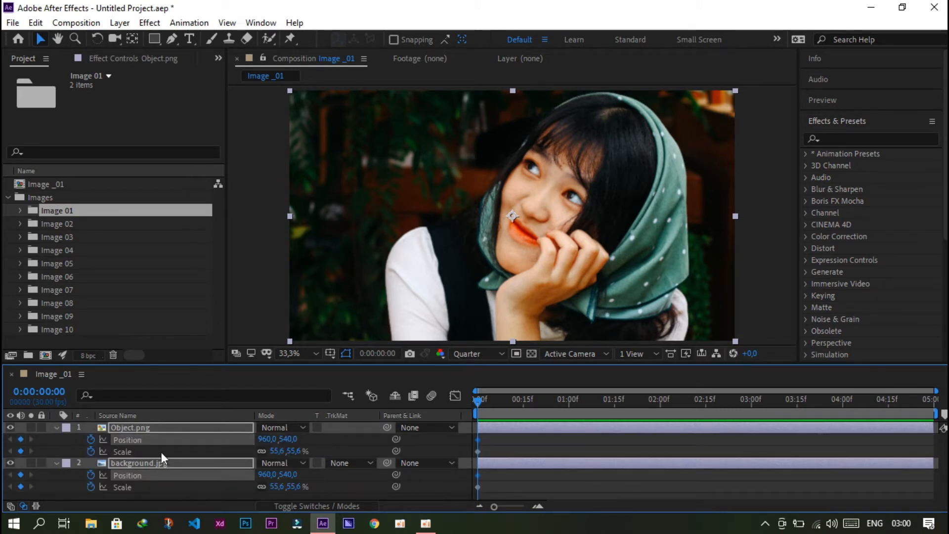
left_click_drag(900, 403, 912, 402)
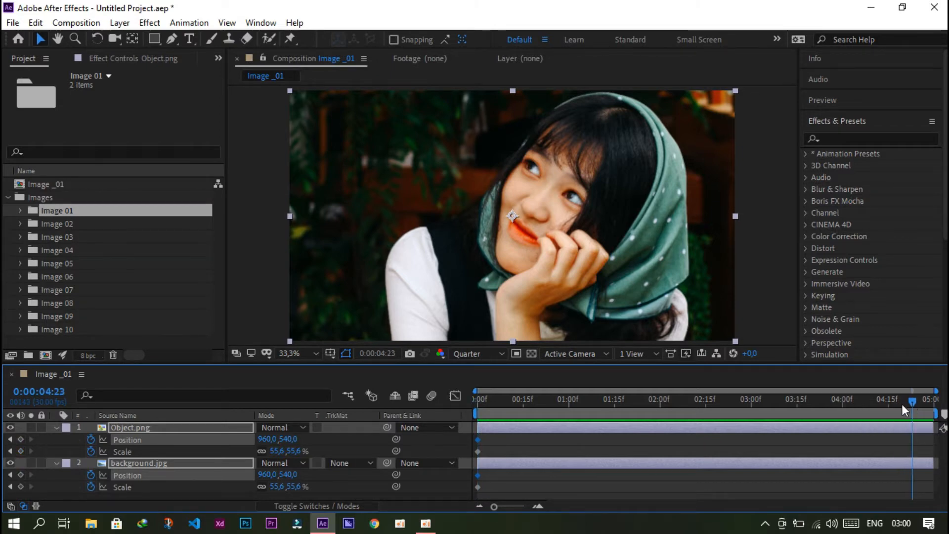
left_click(245, 279)
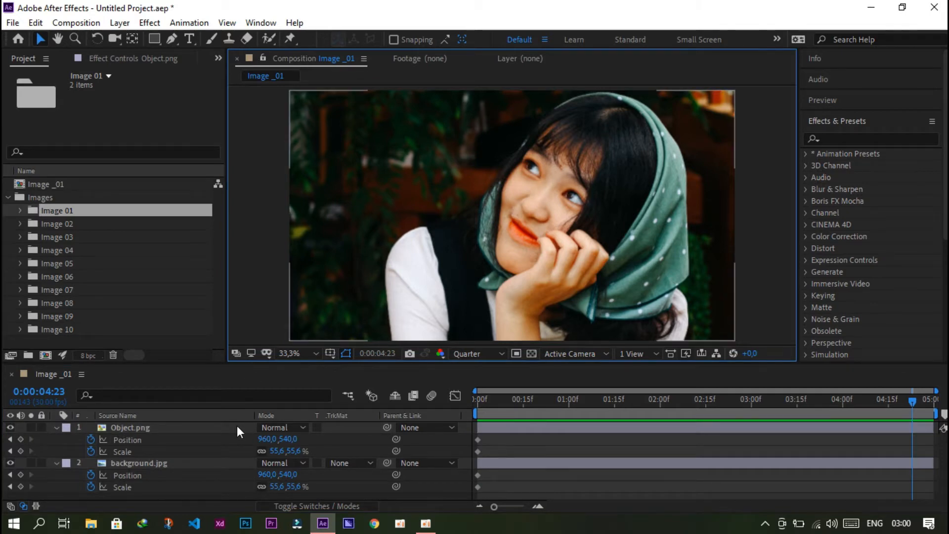
left_click_drag(287, 451, 301, 441)
mouse_move(581, 218)
left_mouse_down()
mouse_move(571, 236)
mouse_move(571, 223)
left_mouse_up()
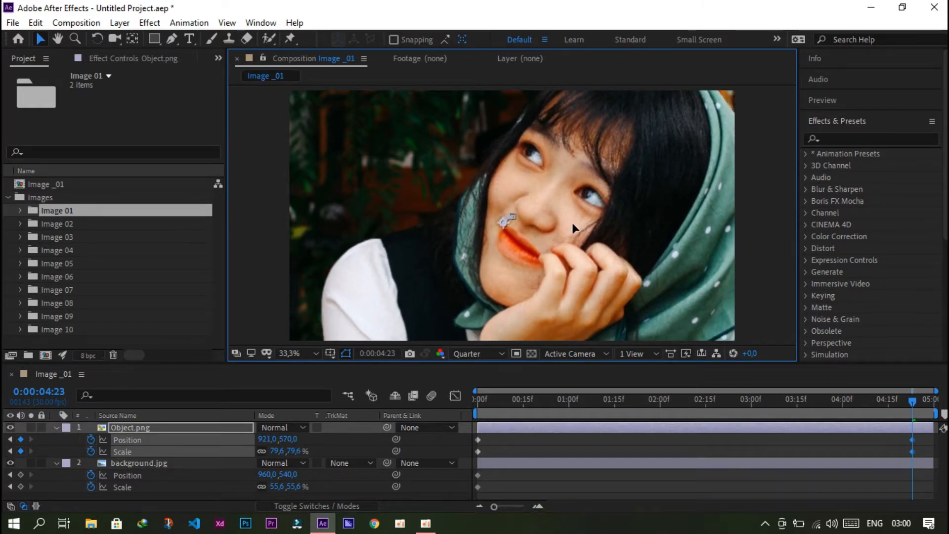
- At 0:00:04:23, keyframe the background.jpg layer with Scale 70.6% and Position 936, 468
left_click_drag(292, 488, 296, 476)
key("comma")
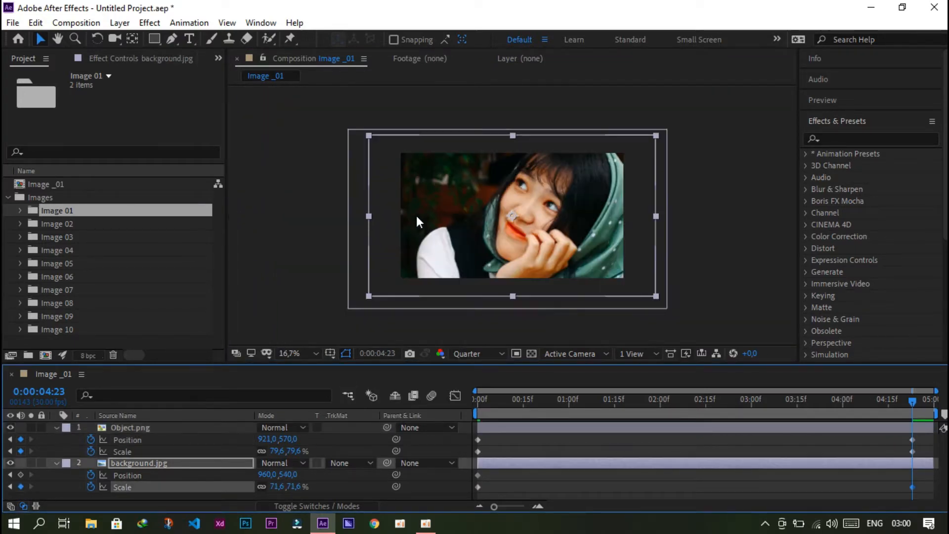
left_click_drag(295, 487, 293, 486)
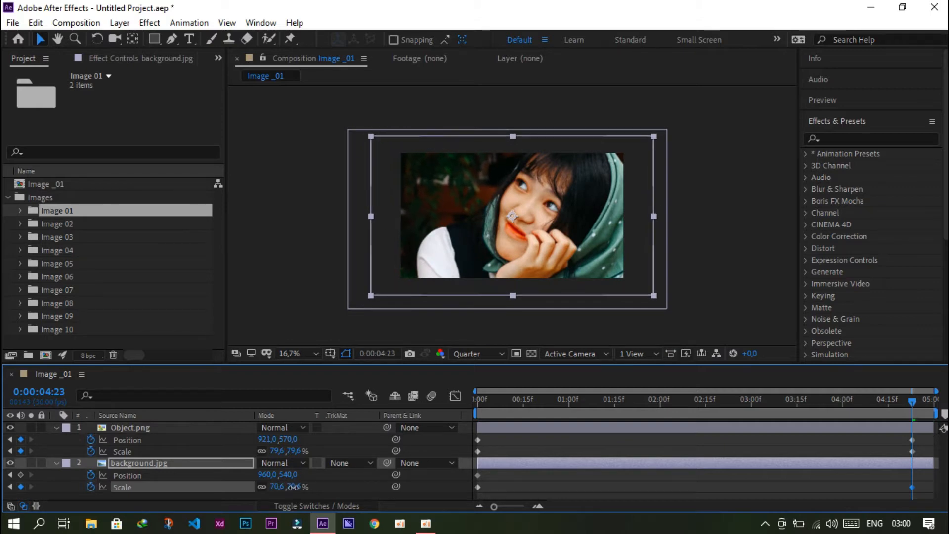
scroll(347, 280, "up", 2)
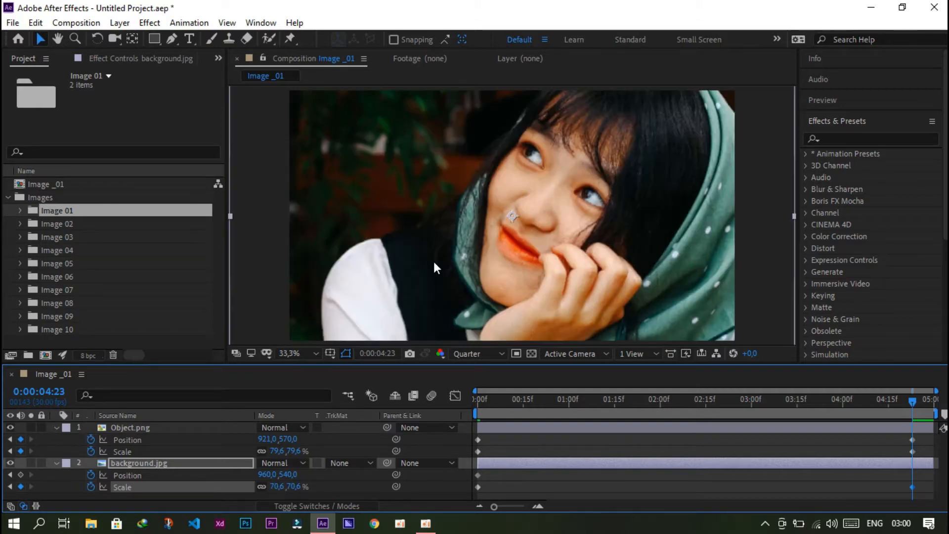
mouse_move(391, 170)
left_mouse_down()
mouse_move(402, 161)
mouse_move(390, 165)
mouse_move(399, 171)
left_mouse_up()
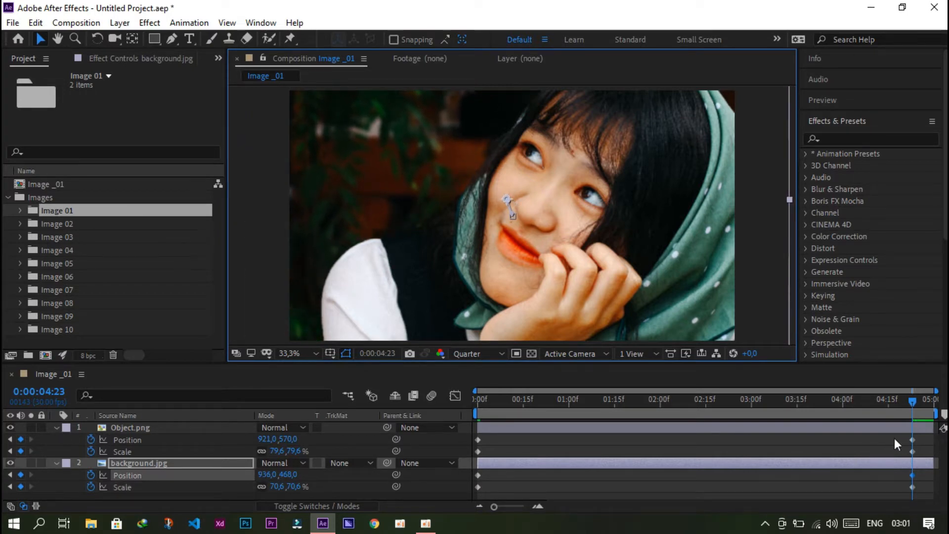
- Apply Easy Ease to the Position and Scale keyframes at 0:00:04:23 on both layers, and collapse the layer properties
left_click_drag(902, 440, 918, 494)
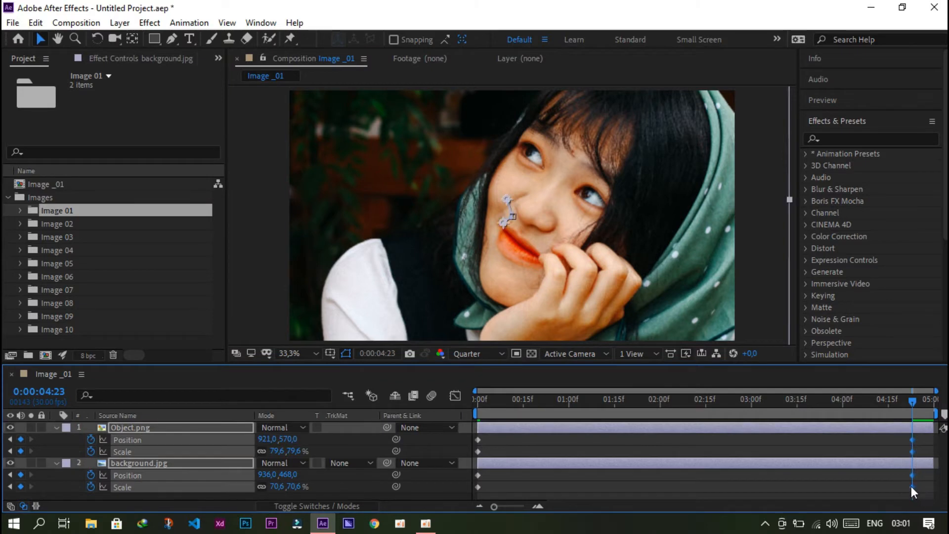
right_click(911, 486)
mouse_move(888, 475)
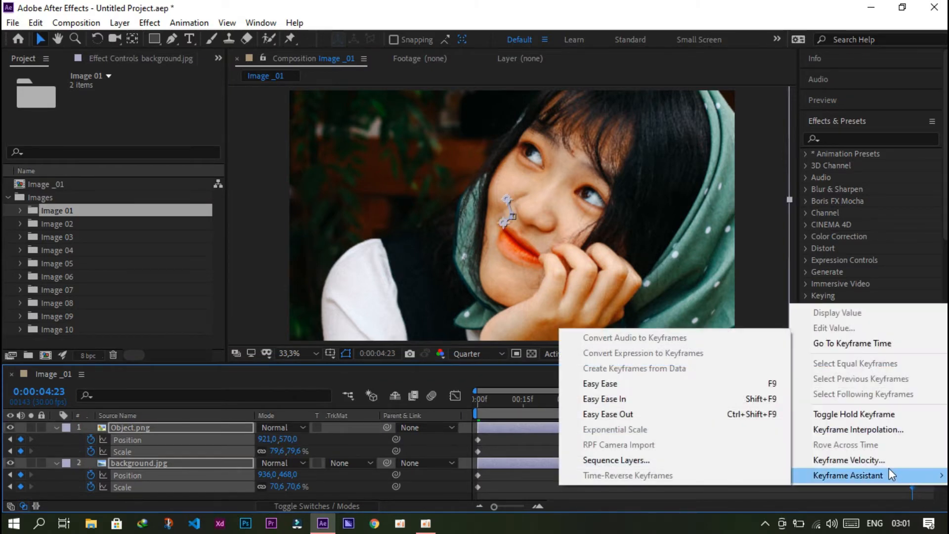
left_click(648, 384)
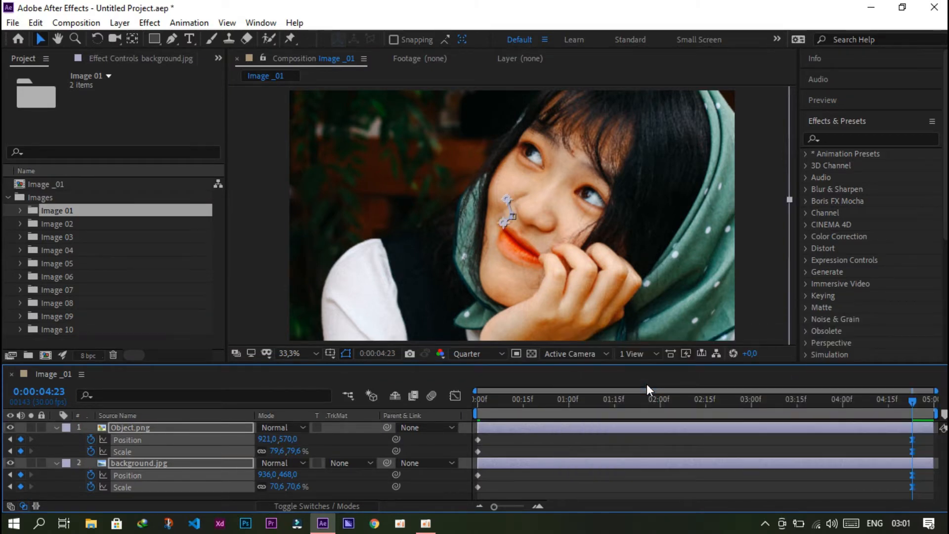
left_click(57, 428)
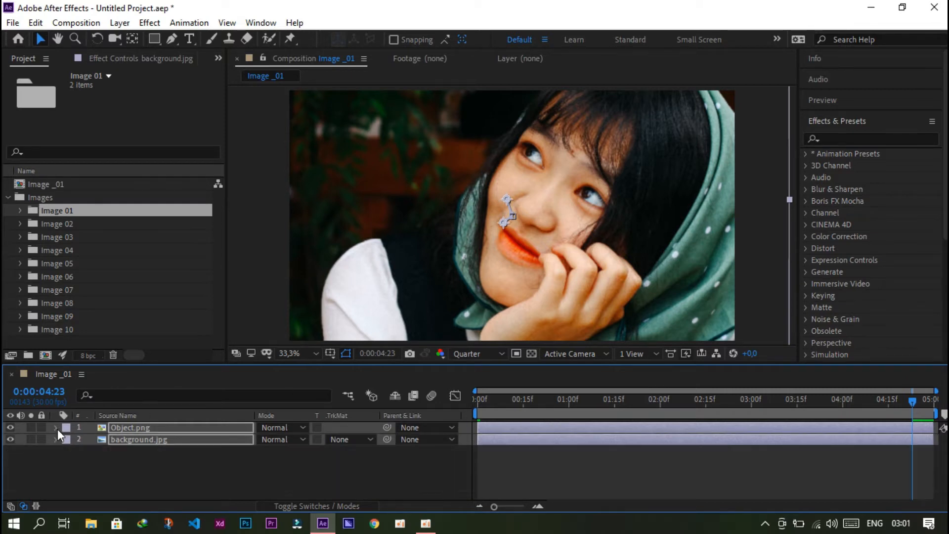
- Collapse the Images folder and import Light leaks overlay 2020.mp4 from the Video folder into the project
left_click(7, 197)
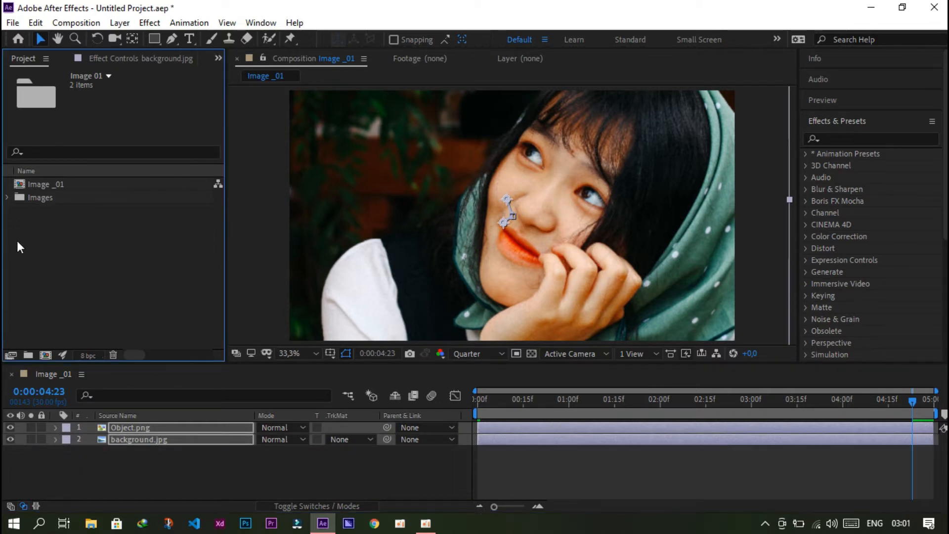
double_click(49, 251)
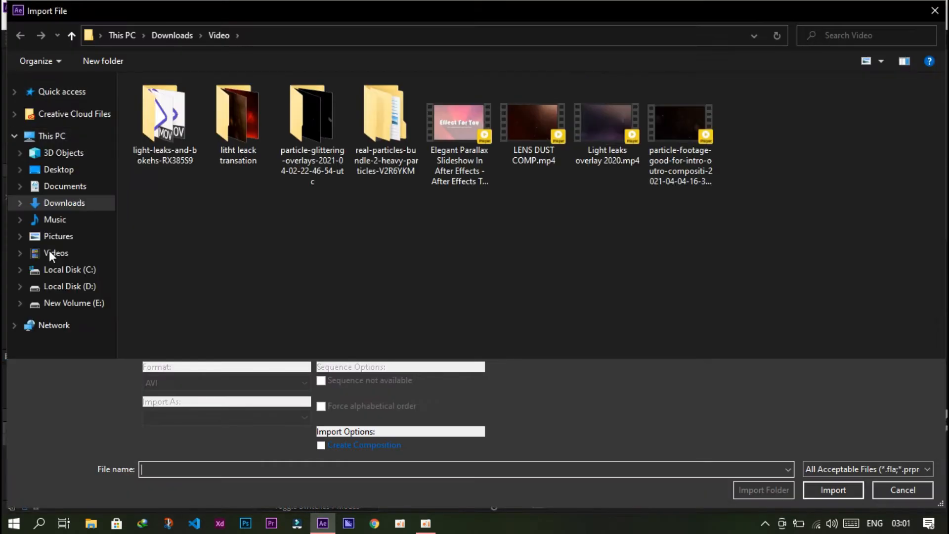
double_click(602, 121)
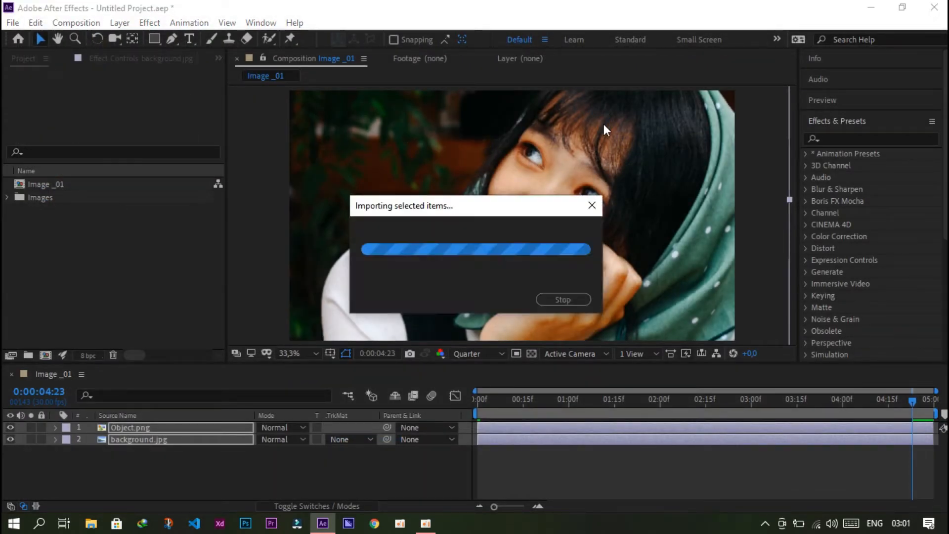
- Import Dust03.mov as footage from the particle-glittering-overlays folder
left_click(85, 260)
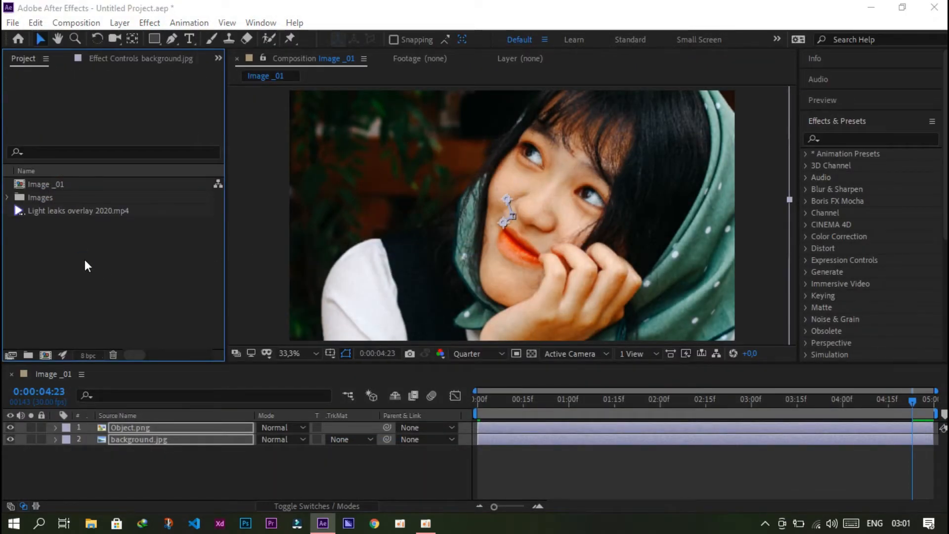
double_click(85, 259)
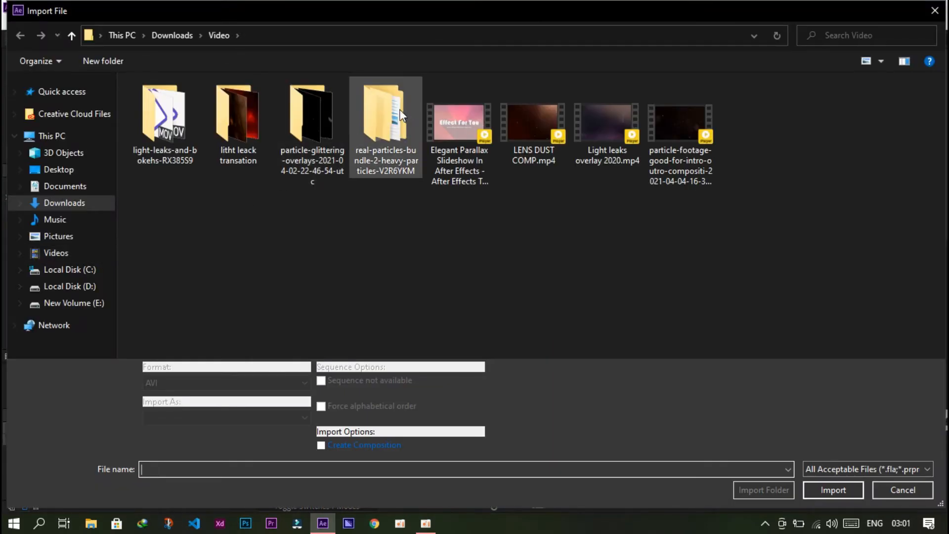
double_click(313, 123)
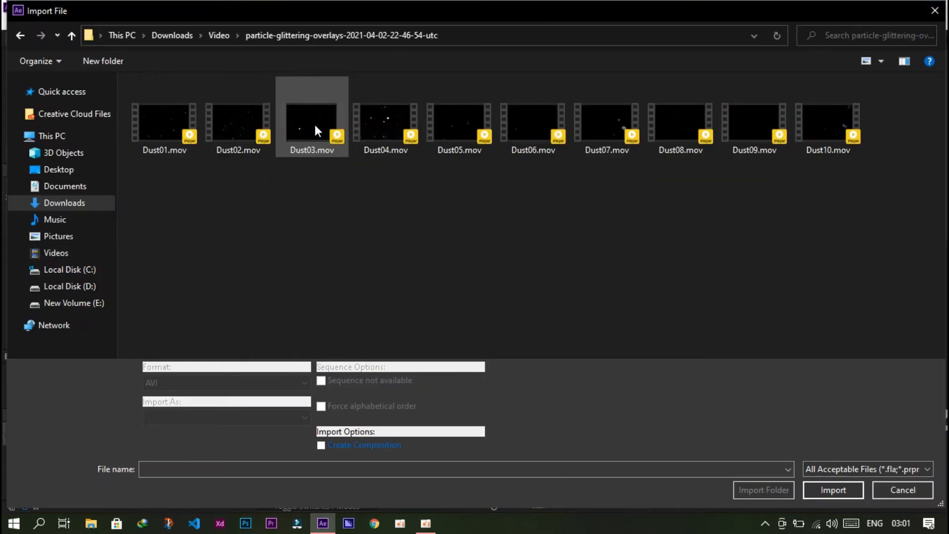
left_click(306, 143)
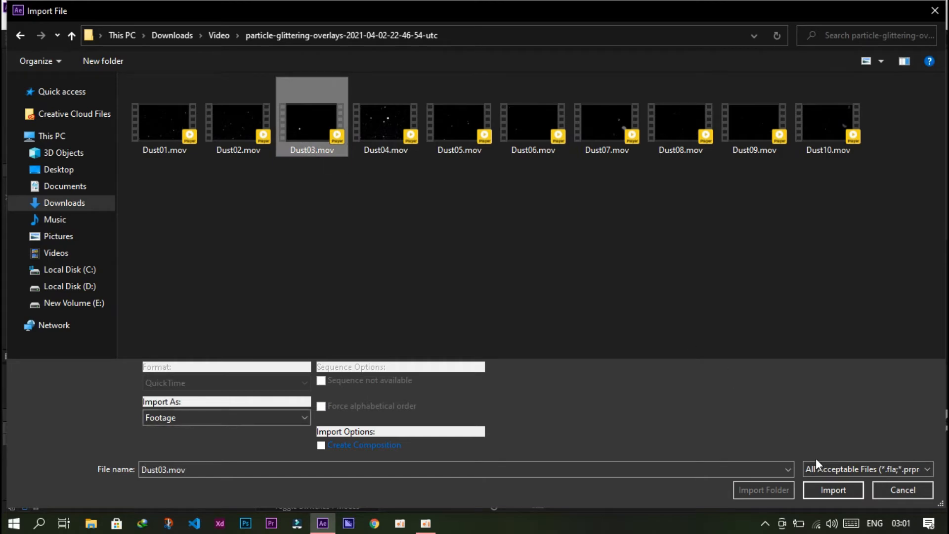
left_click(840, 490)
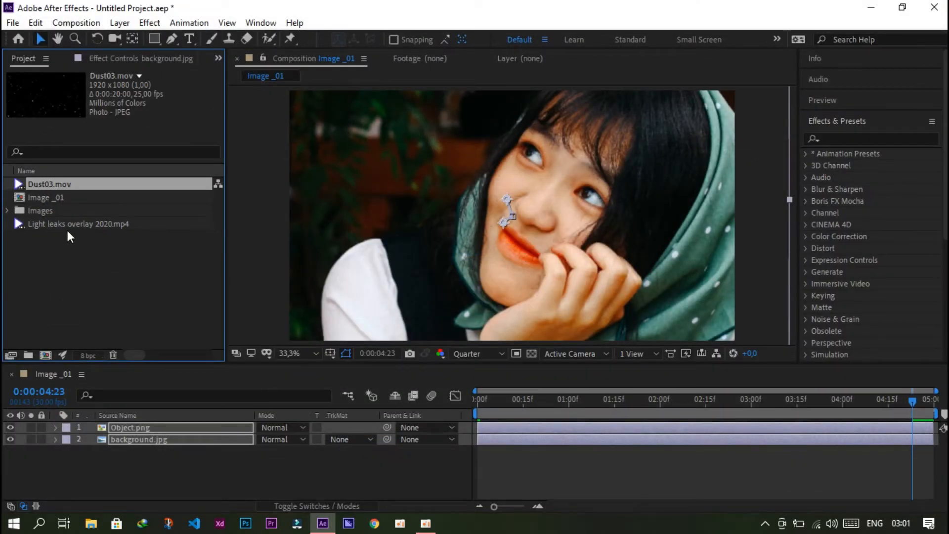
- Add Dust03.mov above Object.png, starting slightly before the composition's first frame, with the blending mode set to Screen
left_click_drag(60, 193, 84, 425)
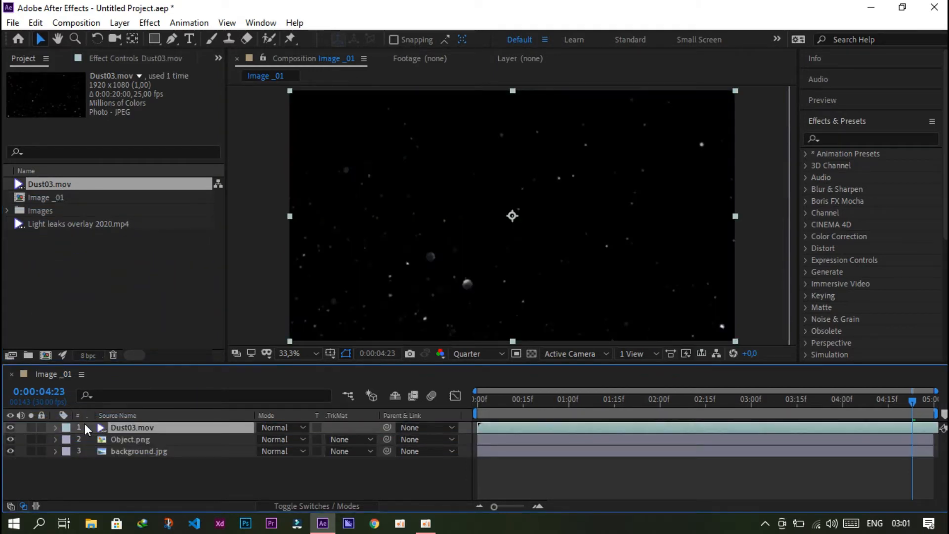
left_click_drag(758, 426, 690, 401)
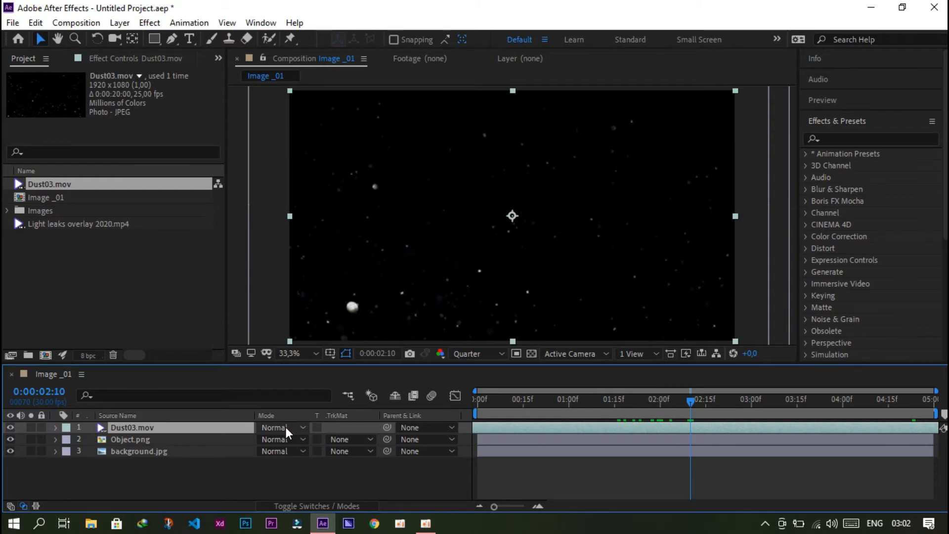
left_click(23, 506)
left_click(23, 505)
left_click(289, 433)
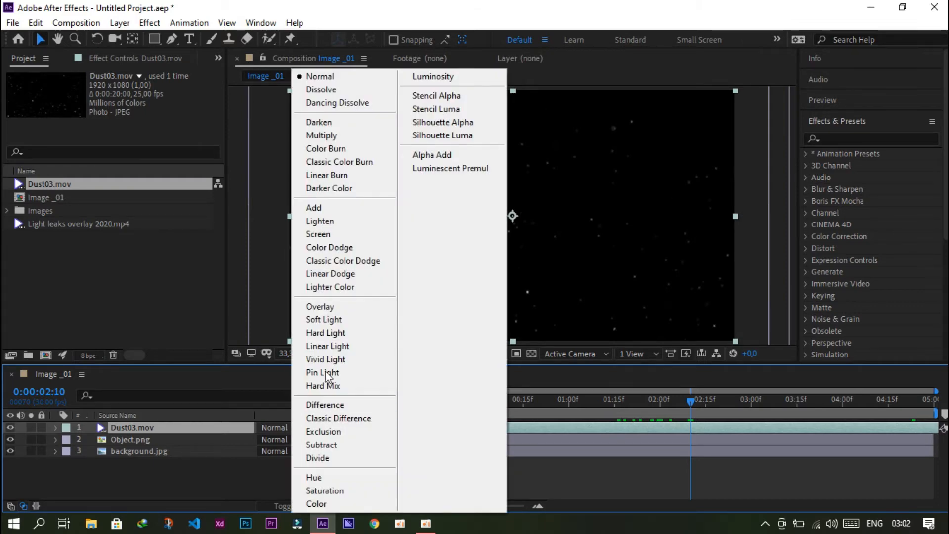
left_click(360, 233)
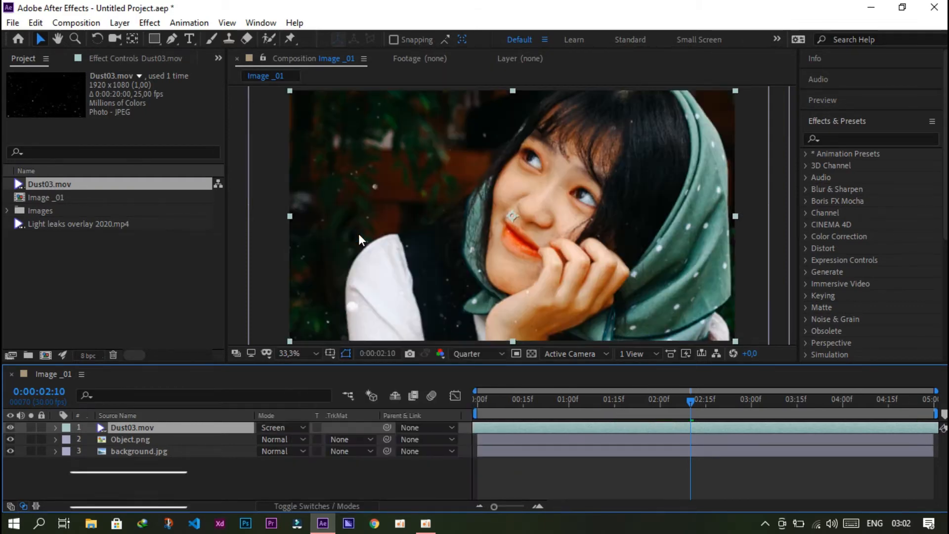
left_click_drag(609, 402, 693, 405)
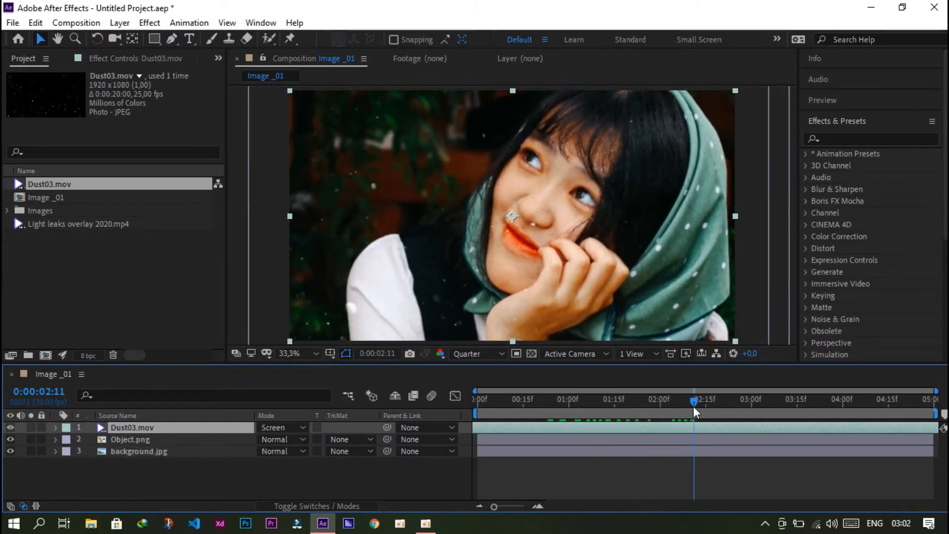
- Set the Dust03.mov layer's opacity to 73%, preview the dust over the photo, and collapse the layer
key("t")
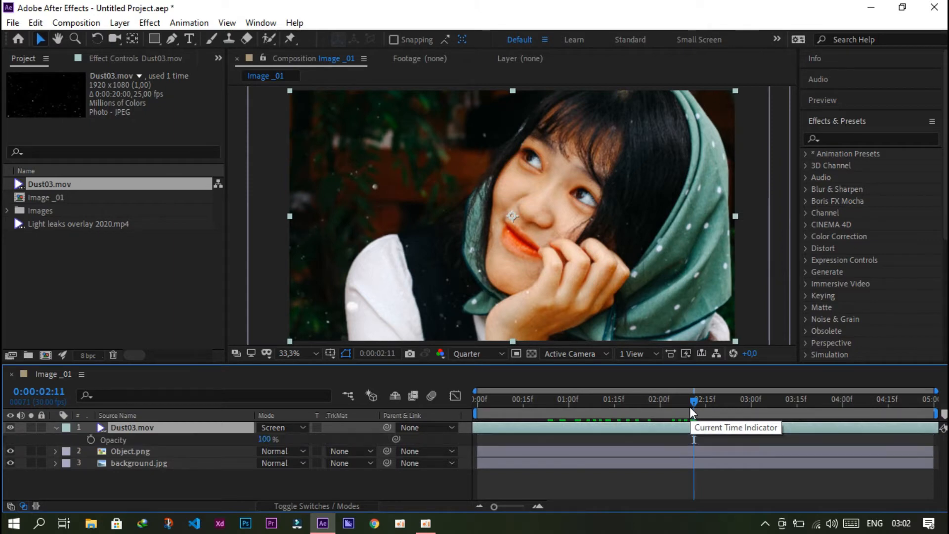
left_click_drag(263, 442, 264, 460)
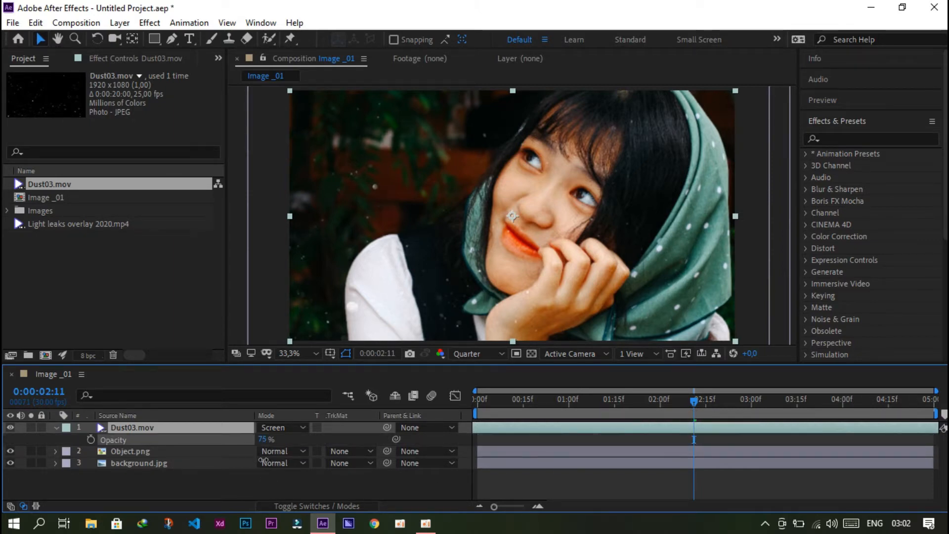
left_click_drag(667, 401, 532, 408)
key("space")
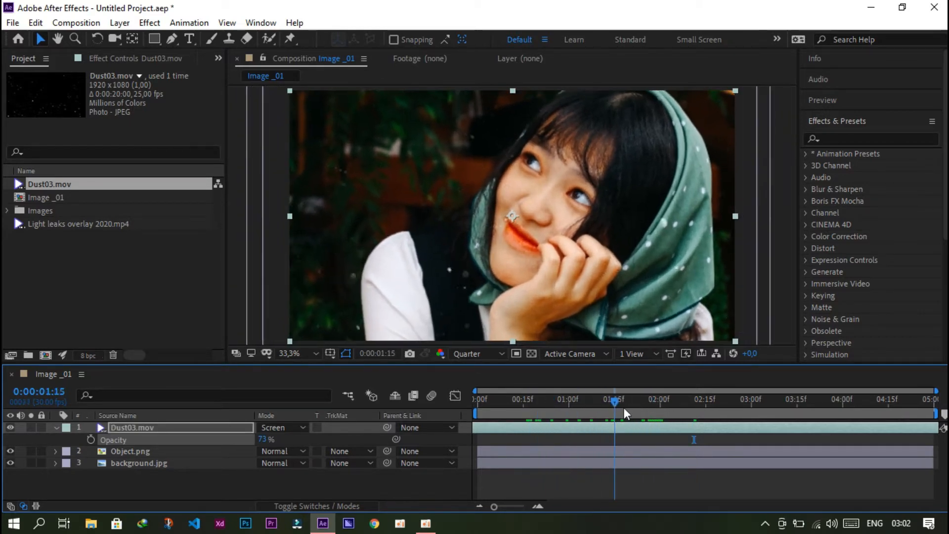
left_click_drag(743, 420, 650, 418)
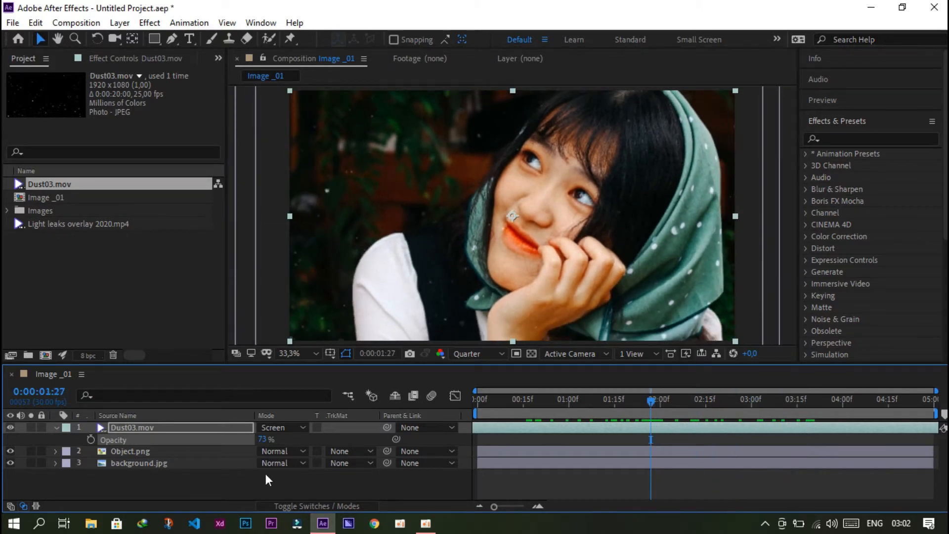
left_click(56, 428)
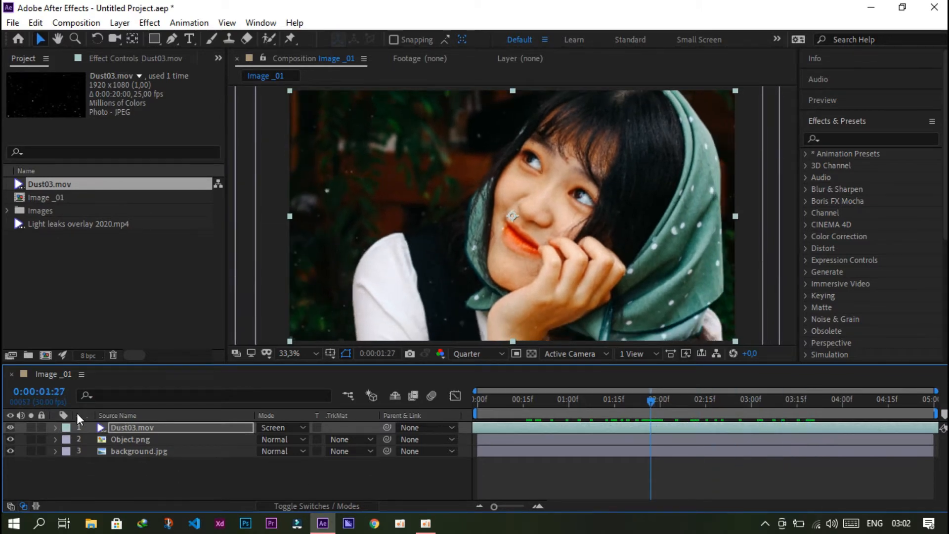
- Add Light leaks overlay 2020.mp4 above Dust03.mov, starting slightly before the composition's first frame, and preview it
left_click(68, 224)
left_click_drag(68, 224, 120, 423)
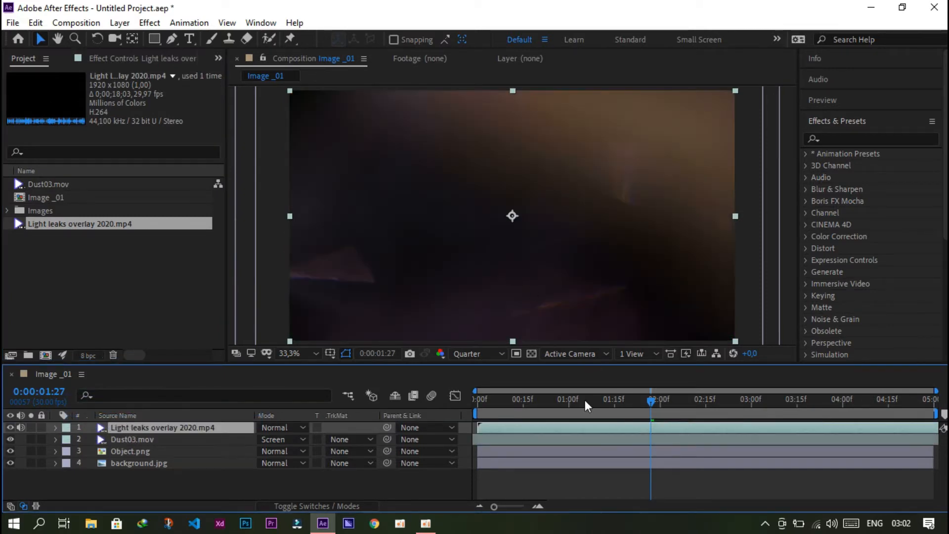
mouse_move(707, 428)
left_mouse_down()
mouse_move(384, 431)
mouse_move(731, 426)
mouse_move(694, 429)
left_mouse_up()
left_click(478, 401)
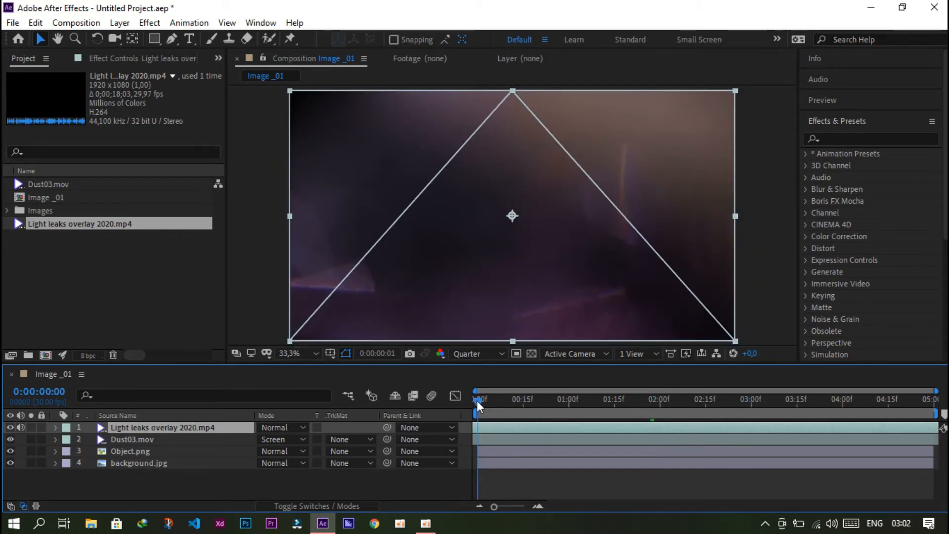
key("space")
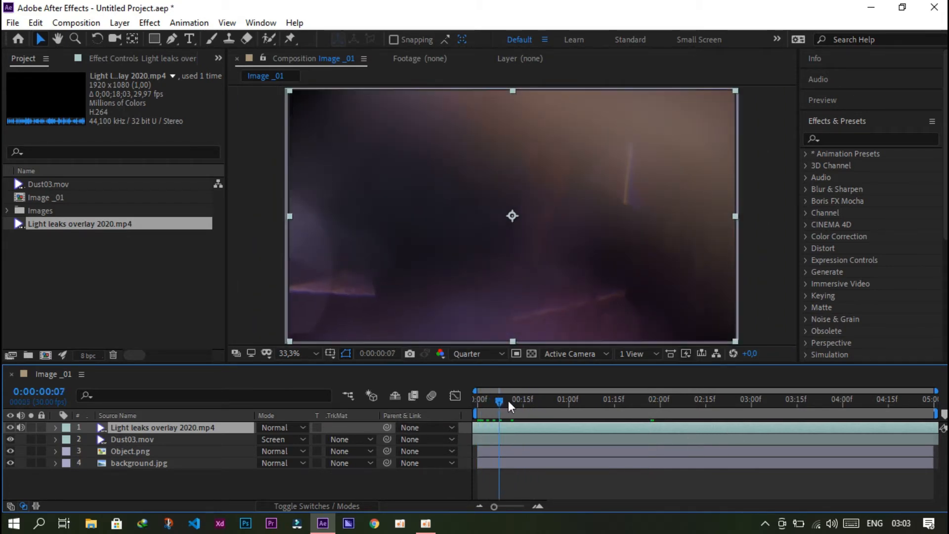
left_click_drag(573, 404, 604, 384)
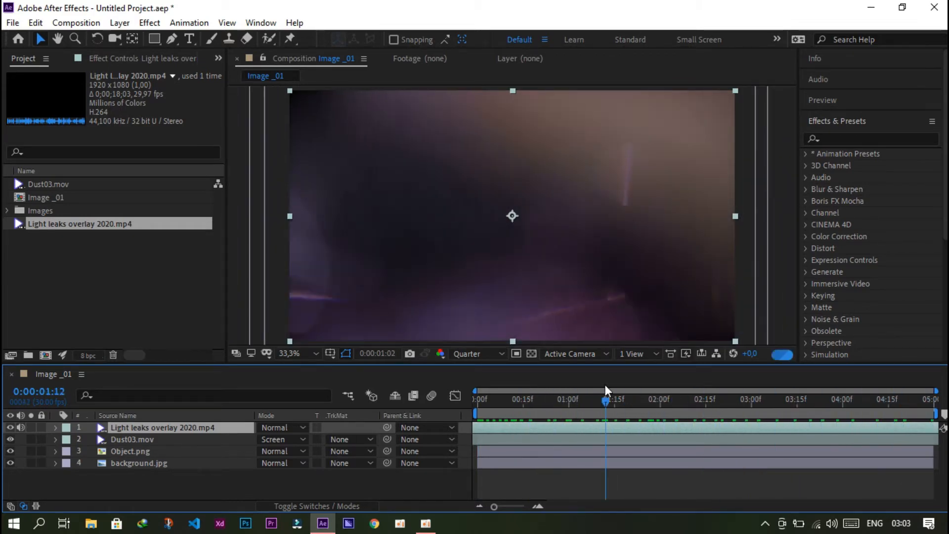
- Set the Light leaks overlay 2020.mp4 layer to Screen blending at 59% opacity, preview it over the photo, and collapse the layer
left_click(278, 428)
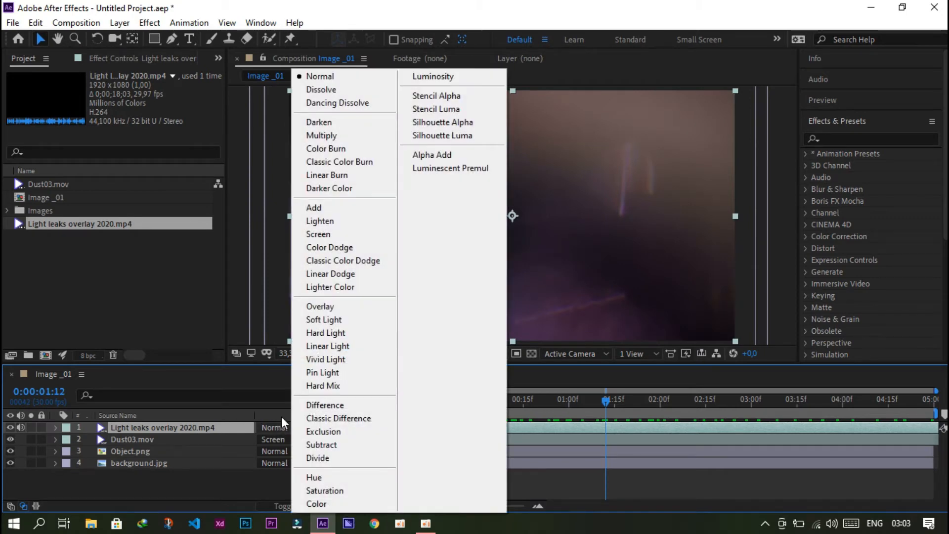
left_click(325, 235)
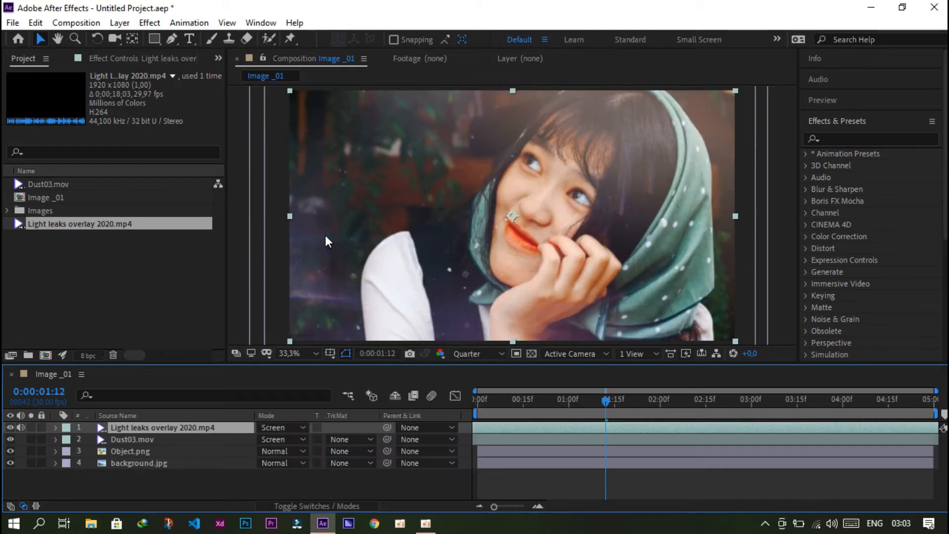
key("t")
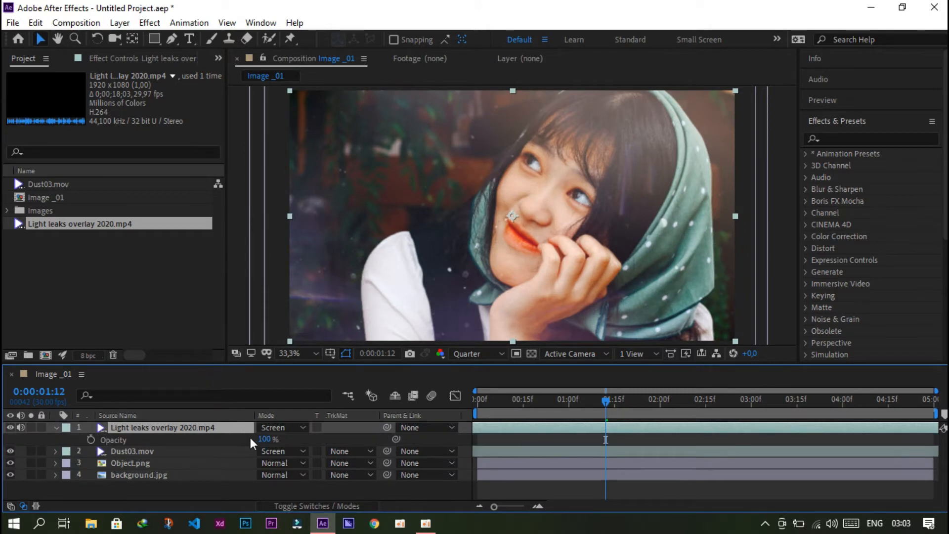
left_click_drag(263, 441, 259, 466)
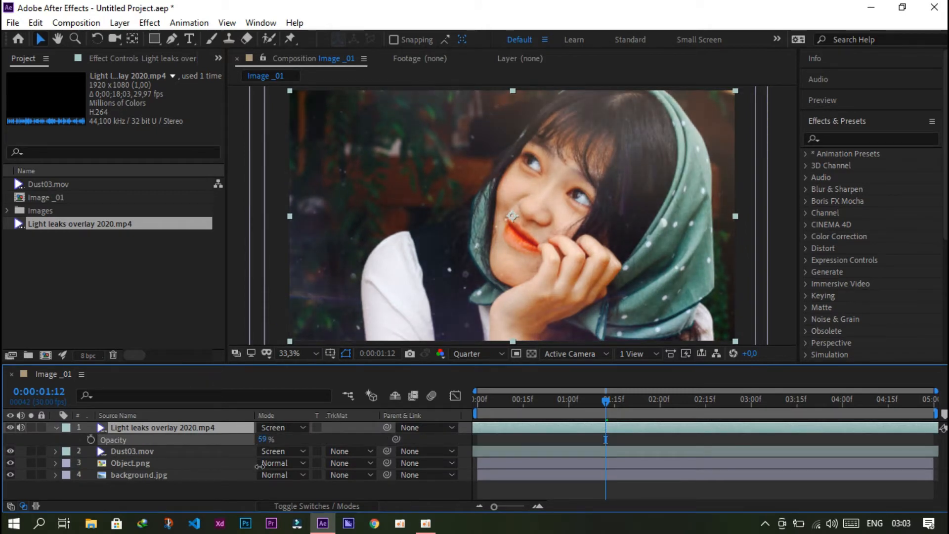
left_click_drag(607, 401, 761, 400)
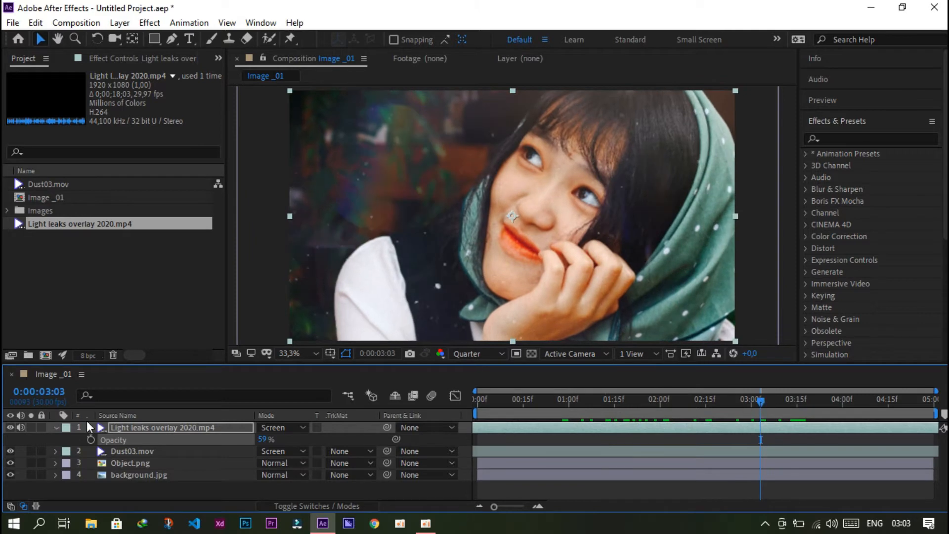
left_click(57, 428)
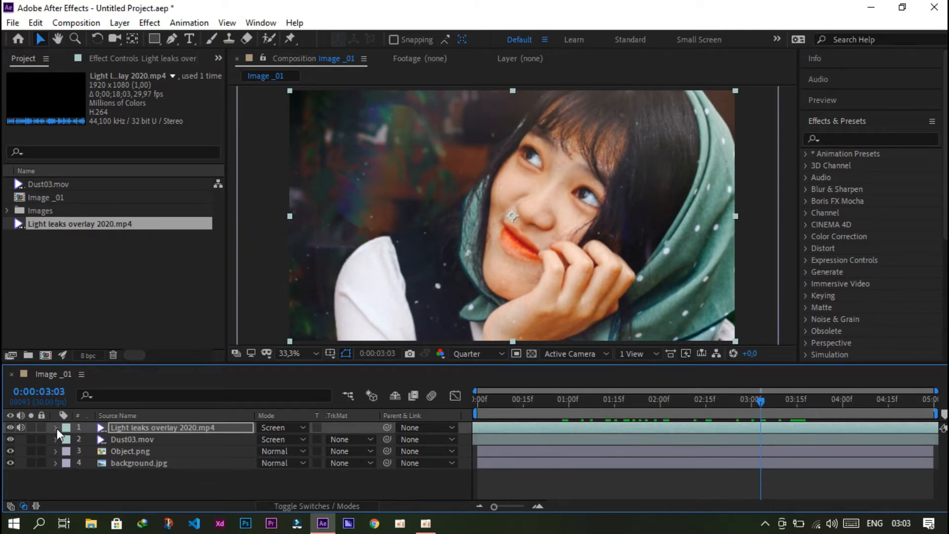
- With no layer selected, activate the Ellipse tool and show the Title/Action Safe guides over the composition
left_click(137, 487)
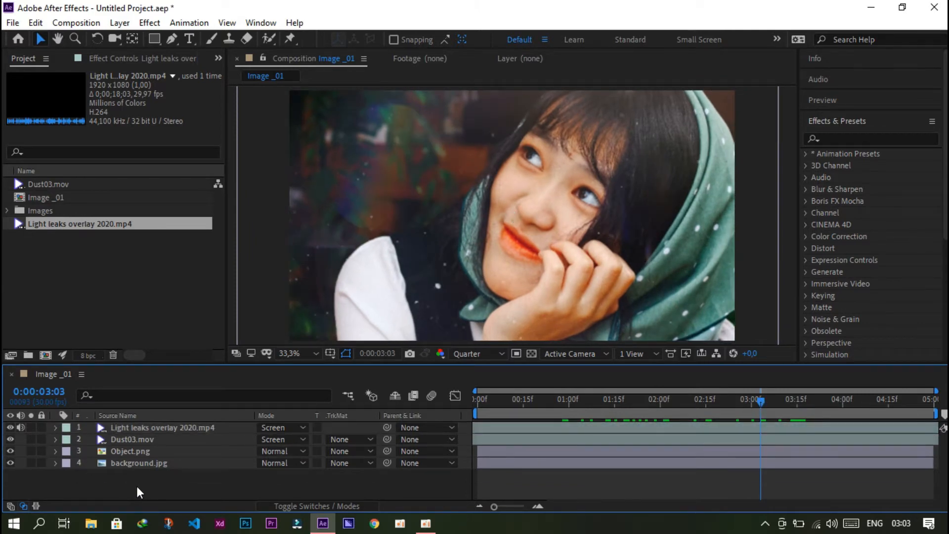
key("comma")
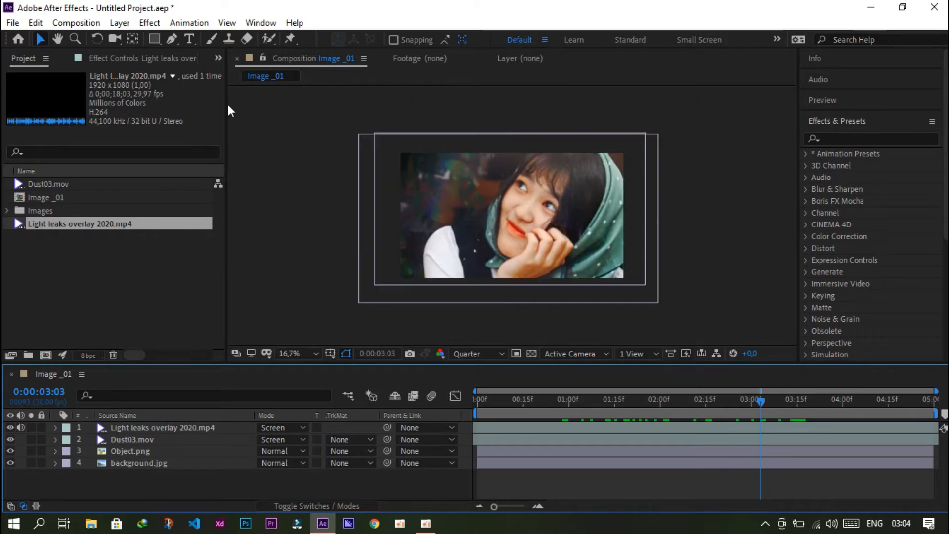
left_click(153, 39)
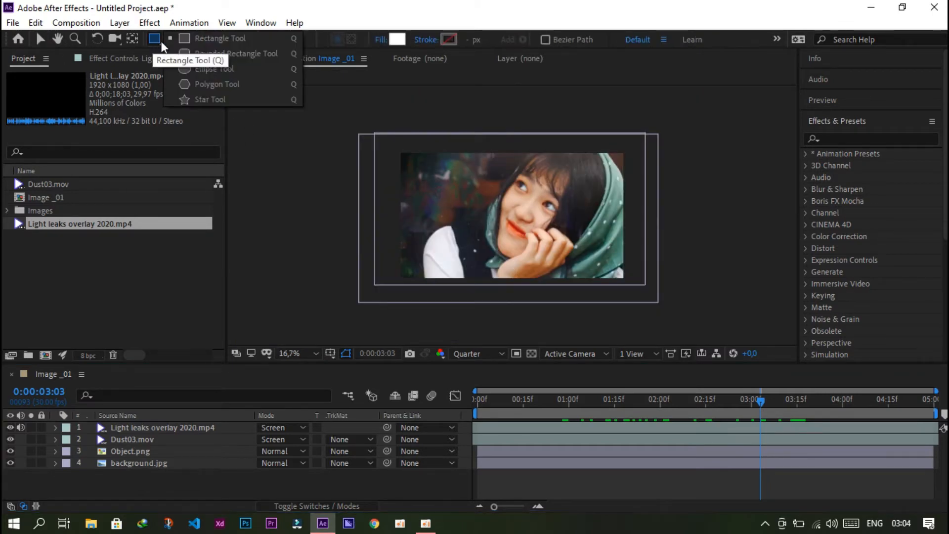
left_click(199, 70)
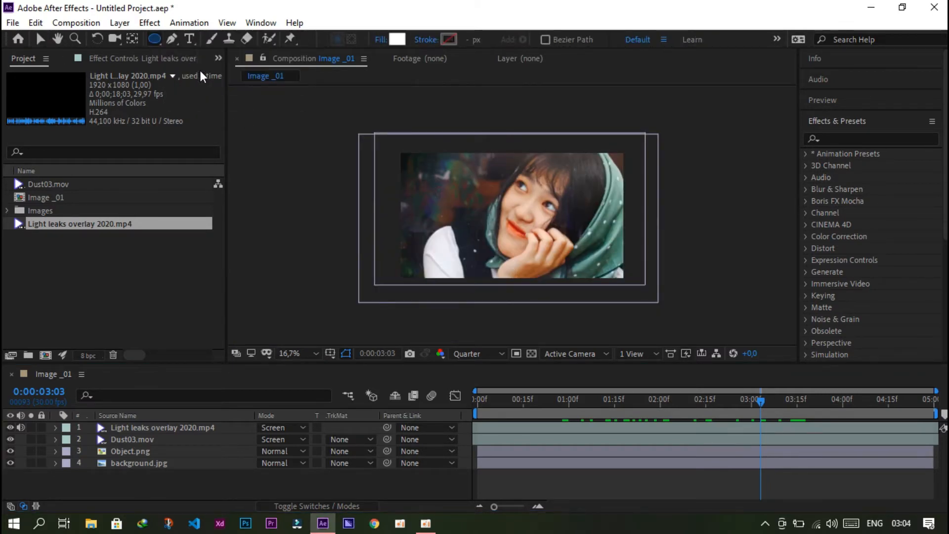
left_click(330, 354)
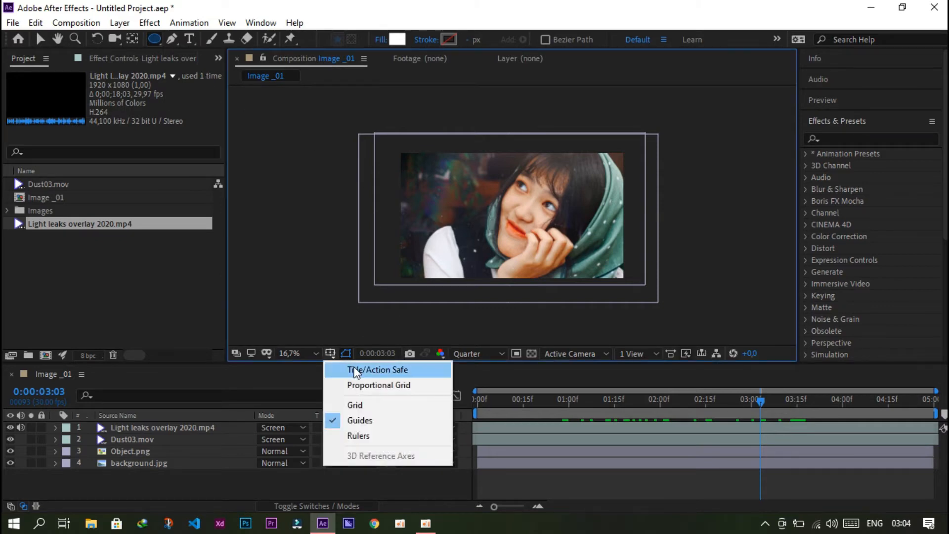
left_click(353, 369)
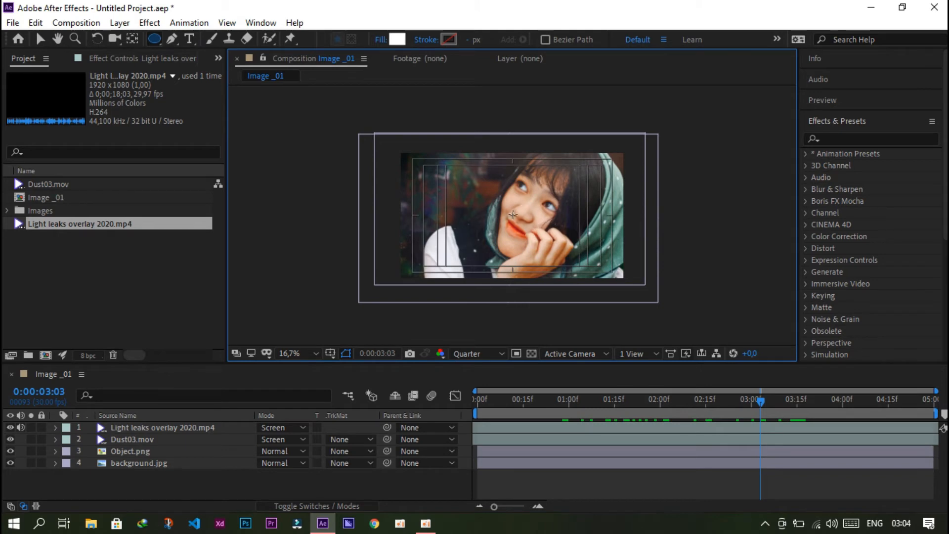
- Draw a white circle without a stroke from the composition's centre, large enough to cover the whole frame, and collapse its layer
scroll(511, 216, "up", 2)
left_click_drag(512, 216, 552, 273)
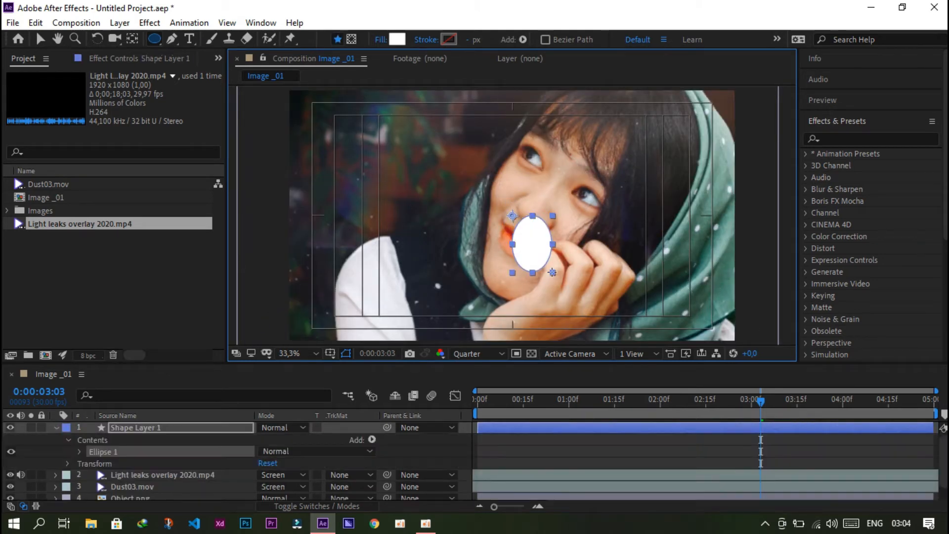
key("ctrl")
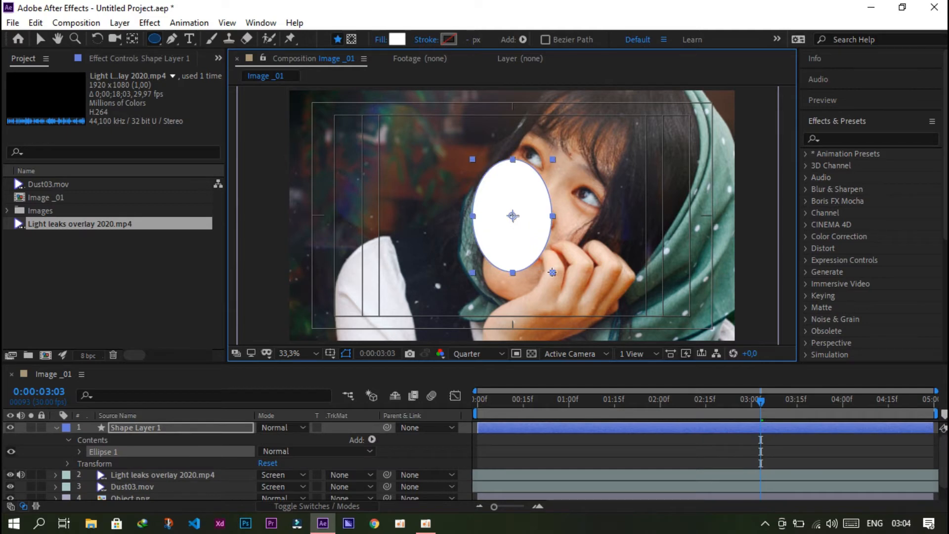
left_click_drag(552, 272, 704, 498)
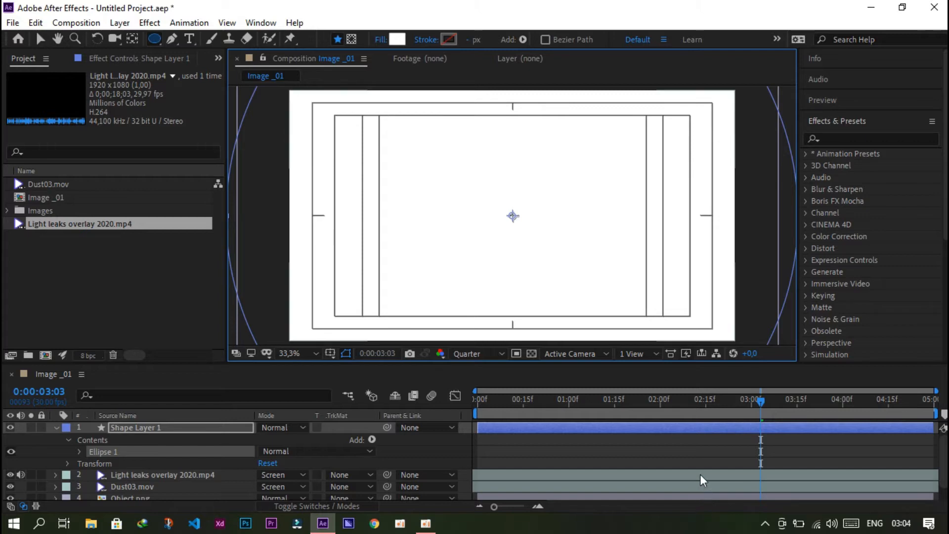
left_click(429, 40)
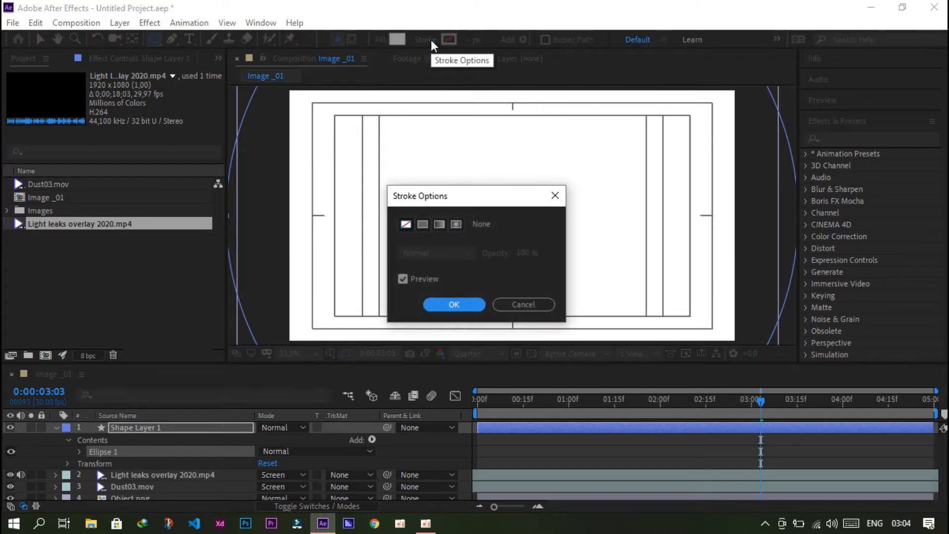
left_click(452, 304)
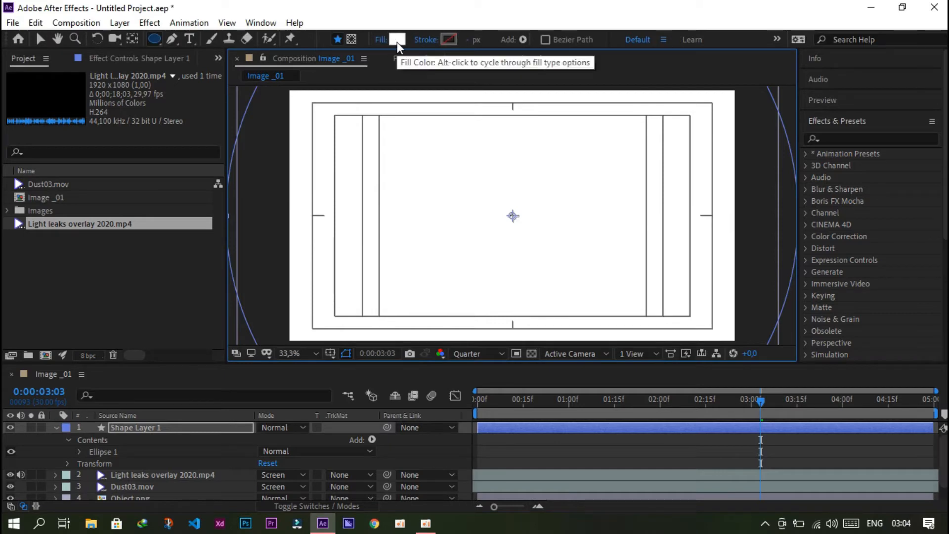
left_click(40, 39)
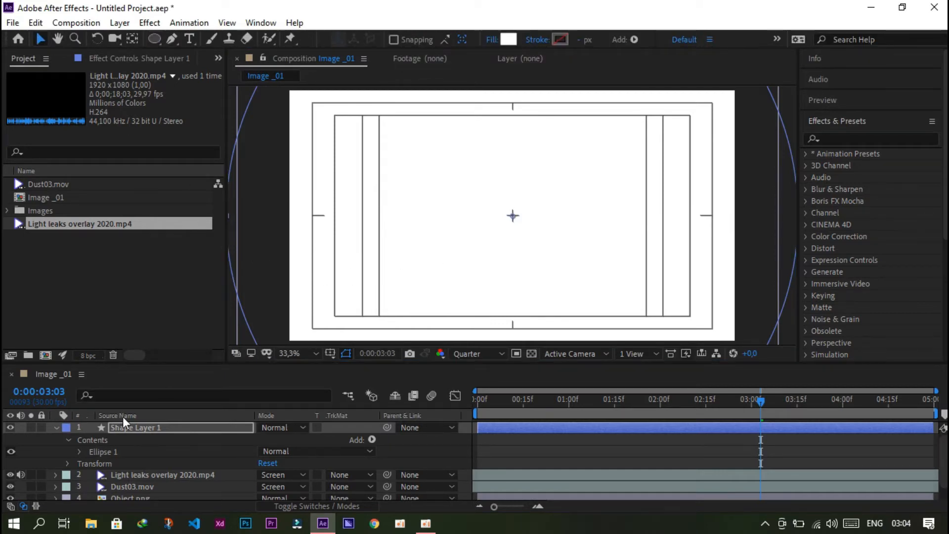
left_click(56, 428)
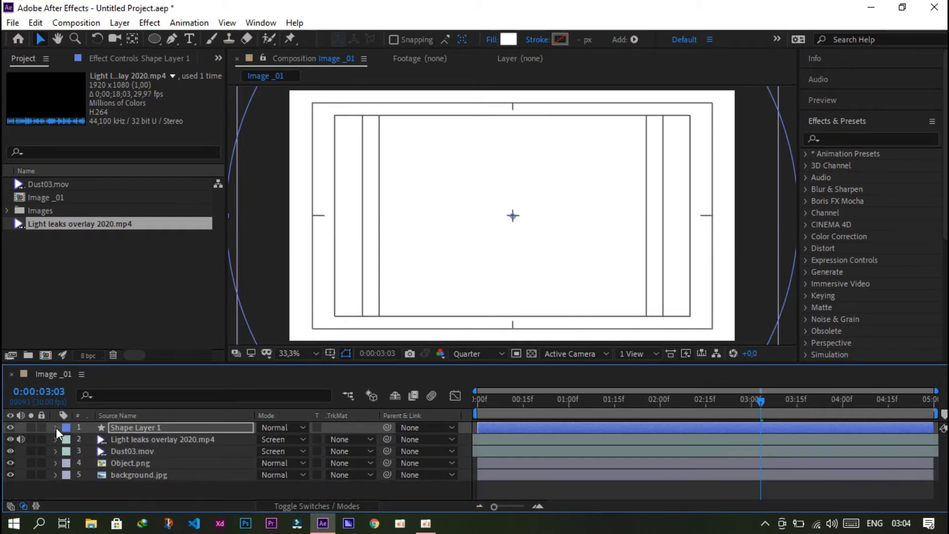
- Add a position keyframe to Shape Layer 1 and place it at 0:00:04:15
key("p")
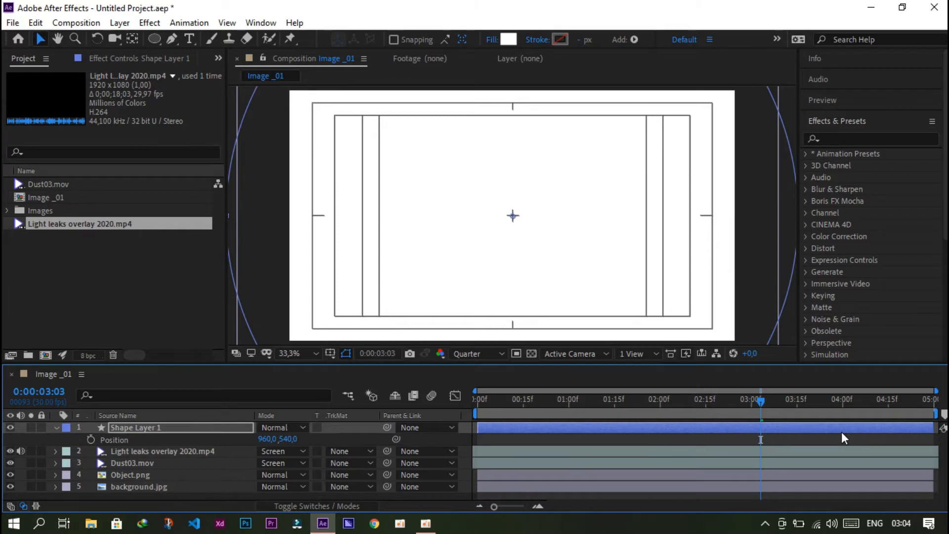
left_click(867, 402)
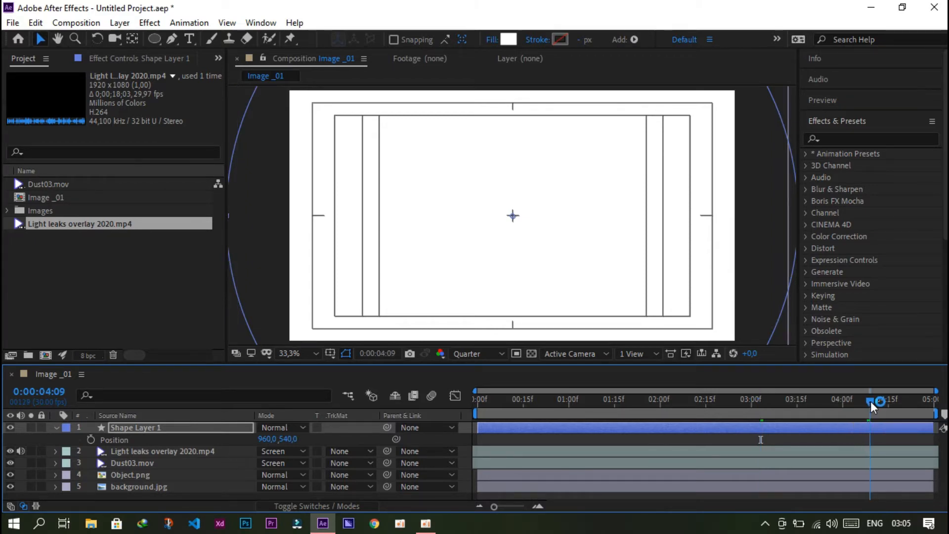
left_click_drag(872, 401, 867, 457)
left_click(91, 439)
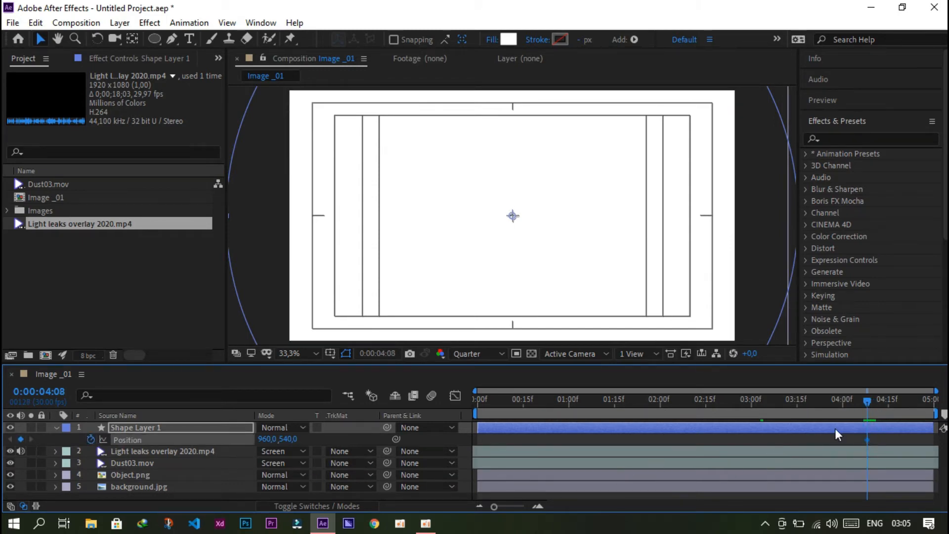
left_click_drag(868, 399, 933, 401)
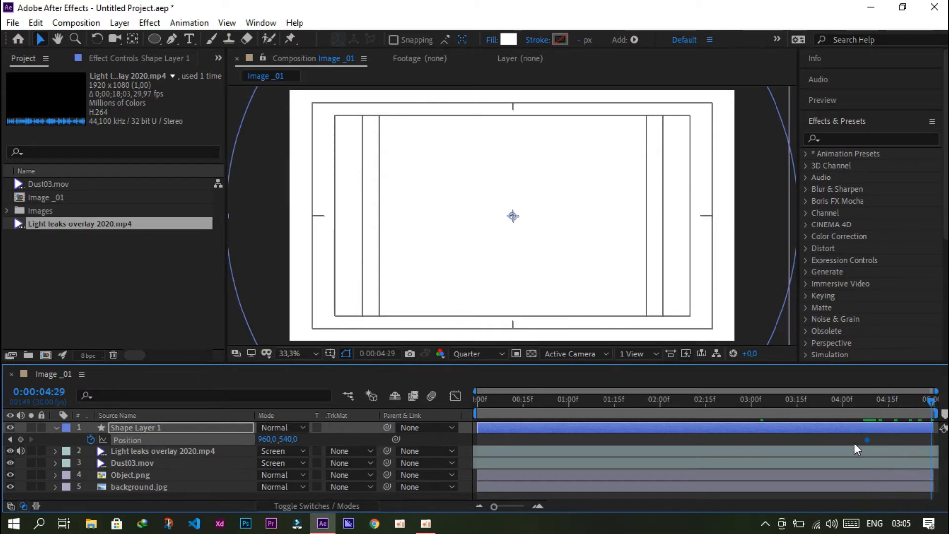
left_click_drag(865, 439, 877, 439)
left_click(888, 399)
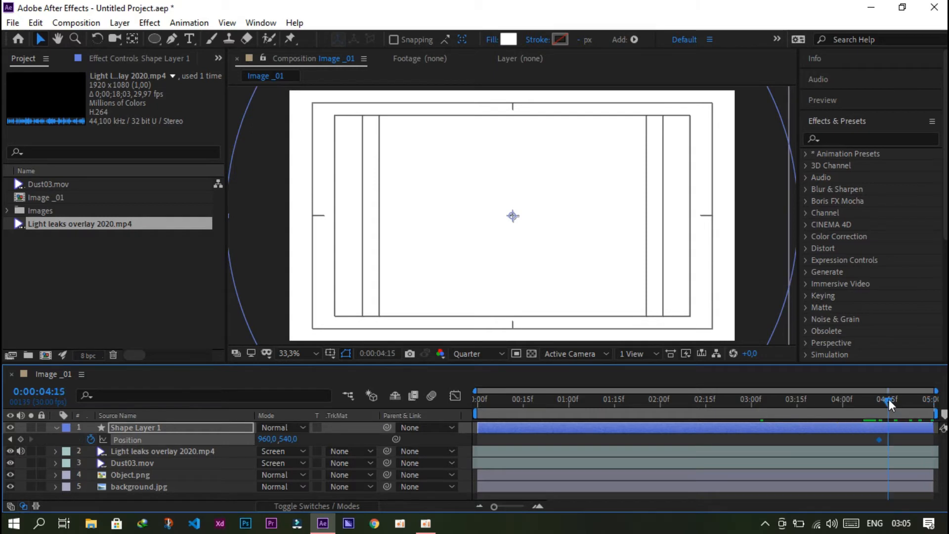
left_click_drag(887, 441, 888, 440)
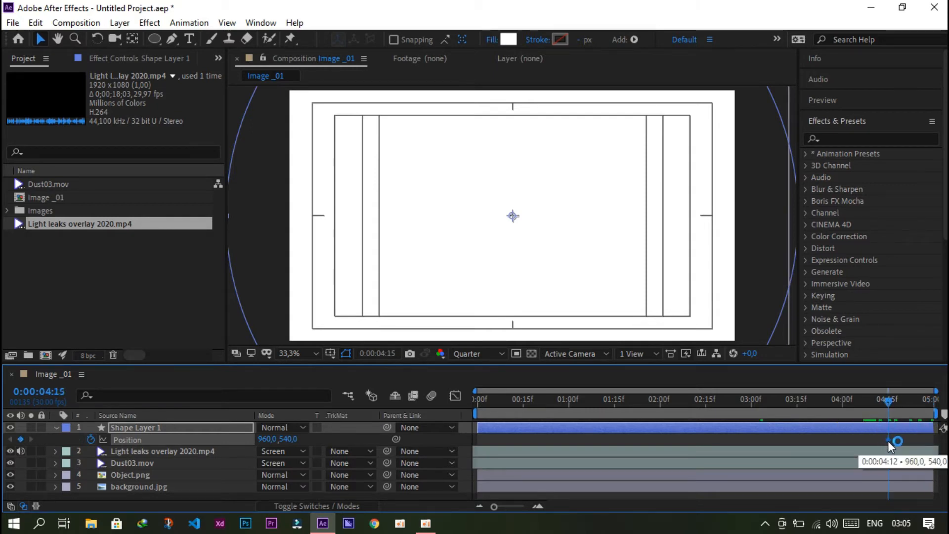
- Keyframe the circle's position at 0:00:04:29, moved off the frame's left side to about -1572, 546, and preview the movement
left_click_drag(907, 401, 924, 400)
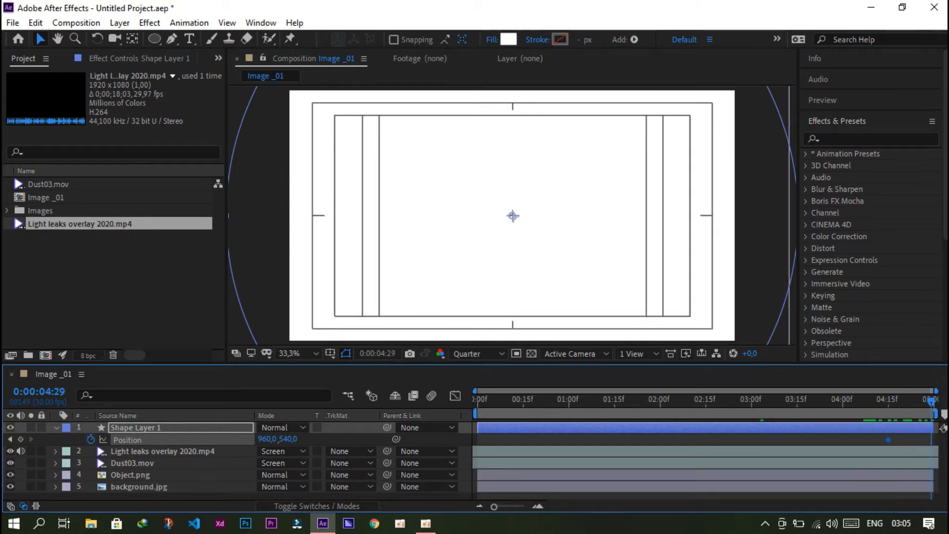
left_click(20, 439)
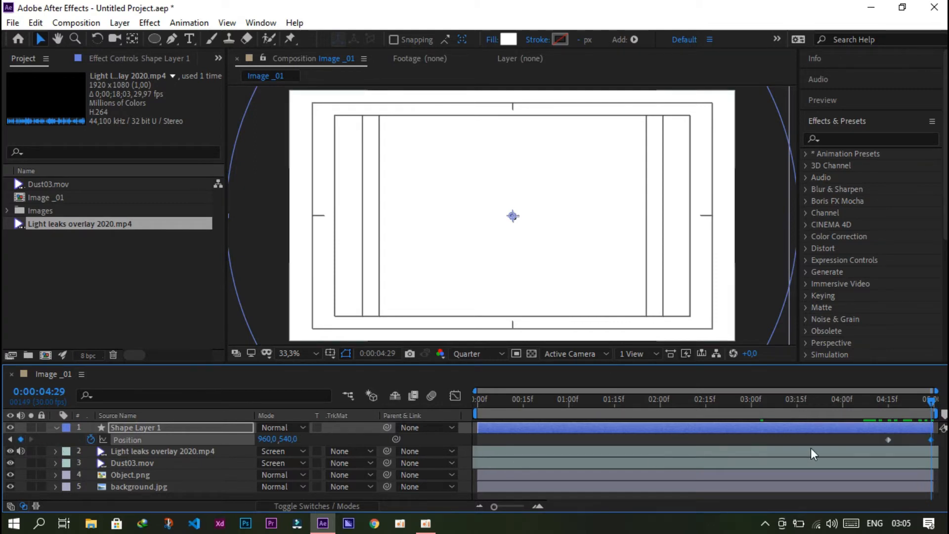
scroll(544, 229, "down", 1)
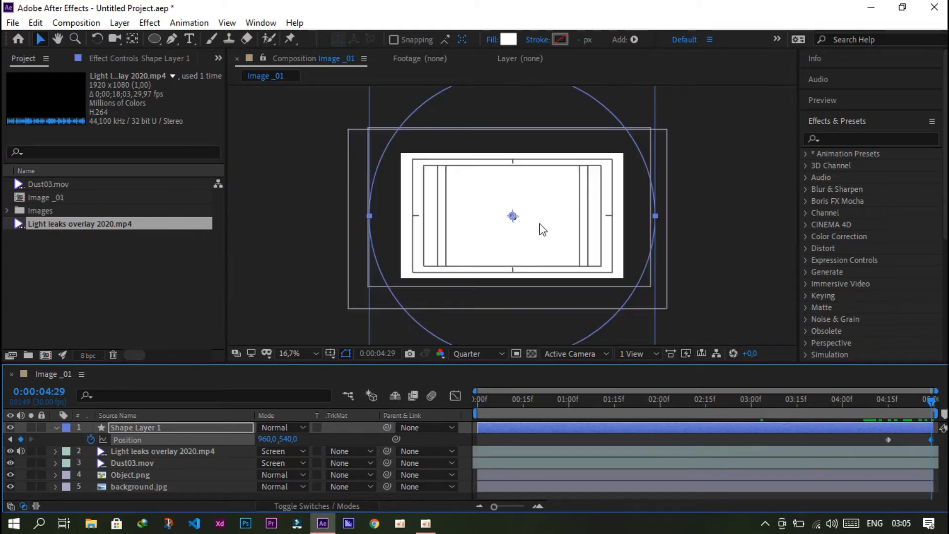
left_click_drag(538, 222, 245, 223)
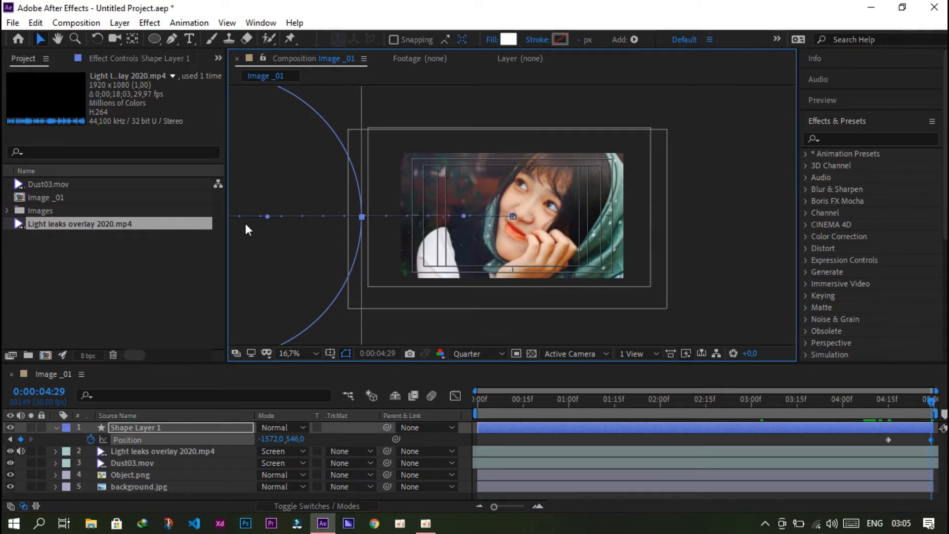
left_click_drag(931, 399, 907, 406)
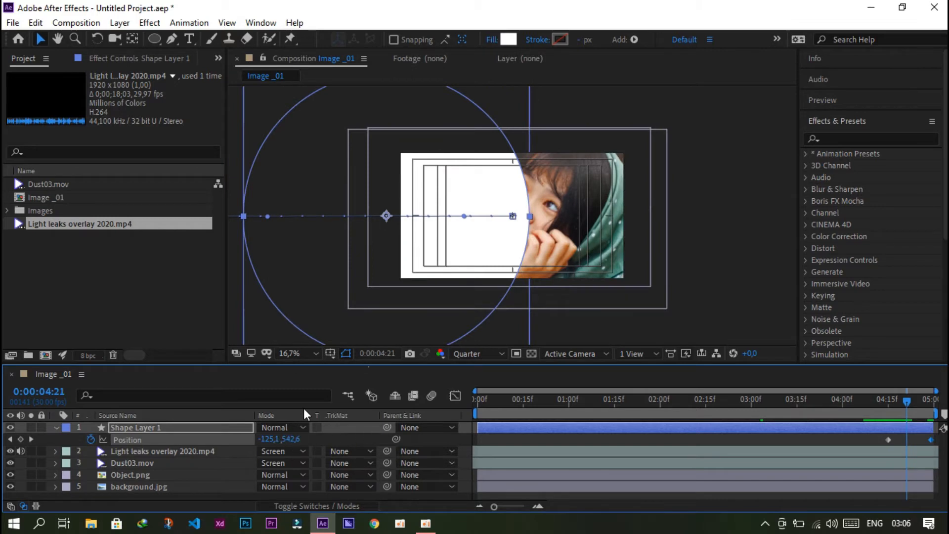
- Set Shape Layer 1's blending mode to Stencil Alpha and preview the circle wiping the photo away
left_click(301, 427)
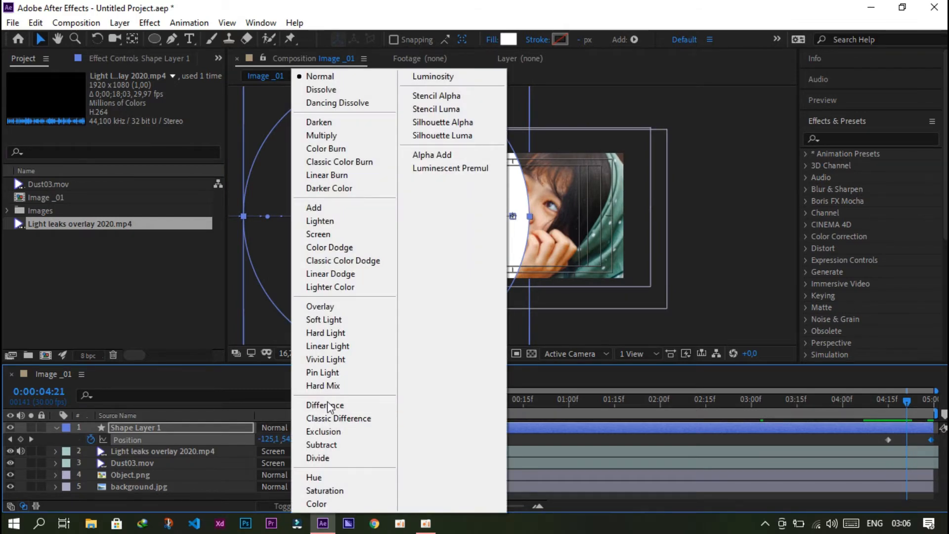
left_click(443, 95)
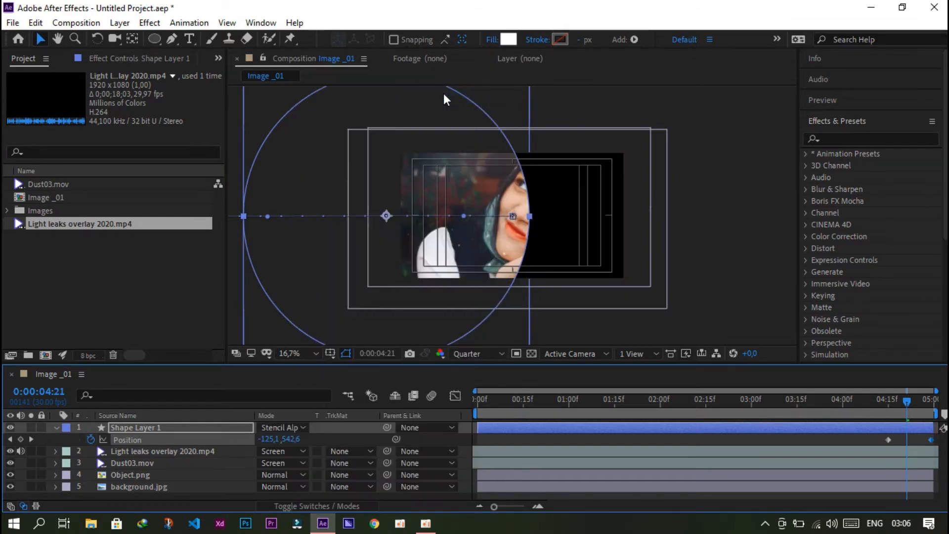
mouse_move(915, 401)
left_mouse_down()
mouse_move(897, 402)
mouse_move(932, 408)
mouse_move(896, 409)
mouse_move(909, 410)
left_mouse_up()
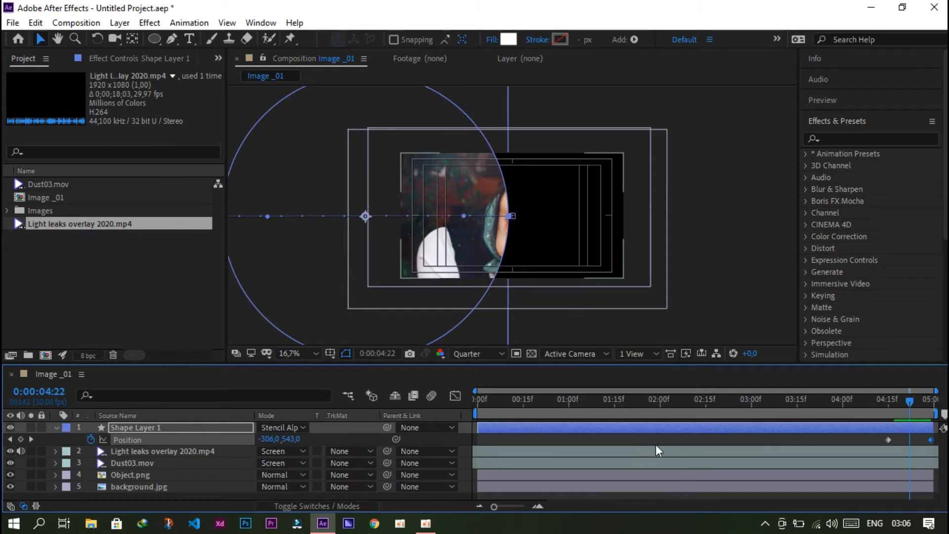
- Apply the Fast Box Blur effect to Shape Layer 1 and set its blur radius to 250
left_click(865, 139)
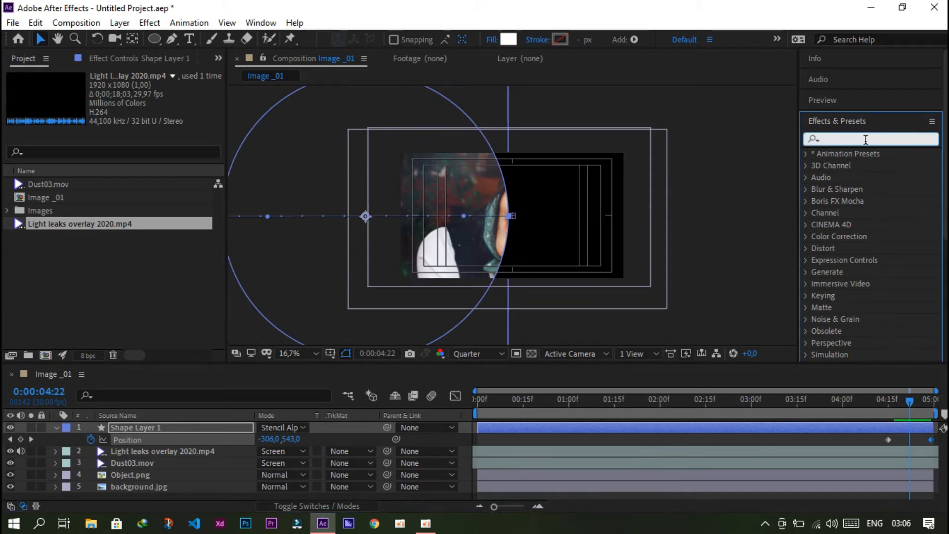
type("fast")
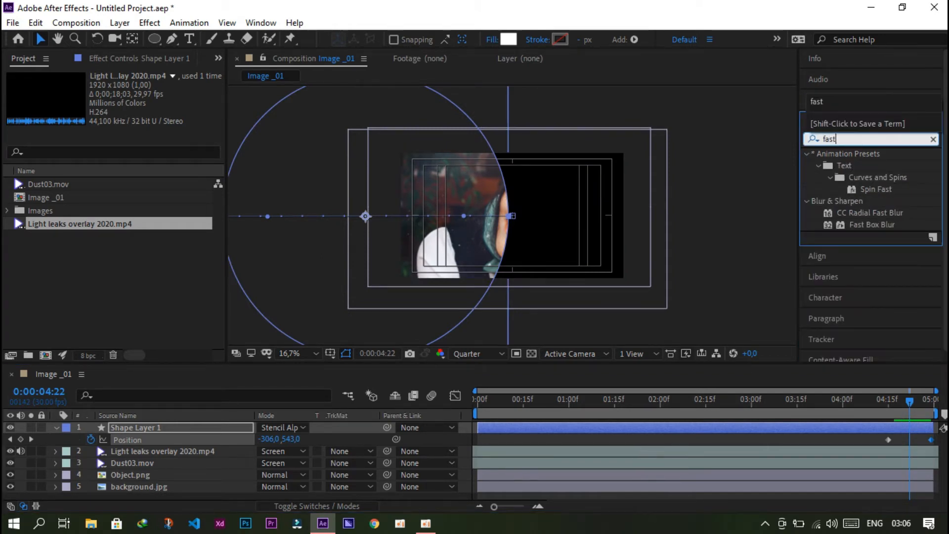
left_click(860, 179)
left_click_drag(859, 179, 213, 425)
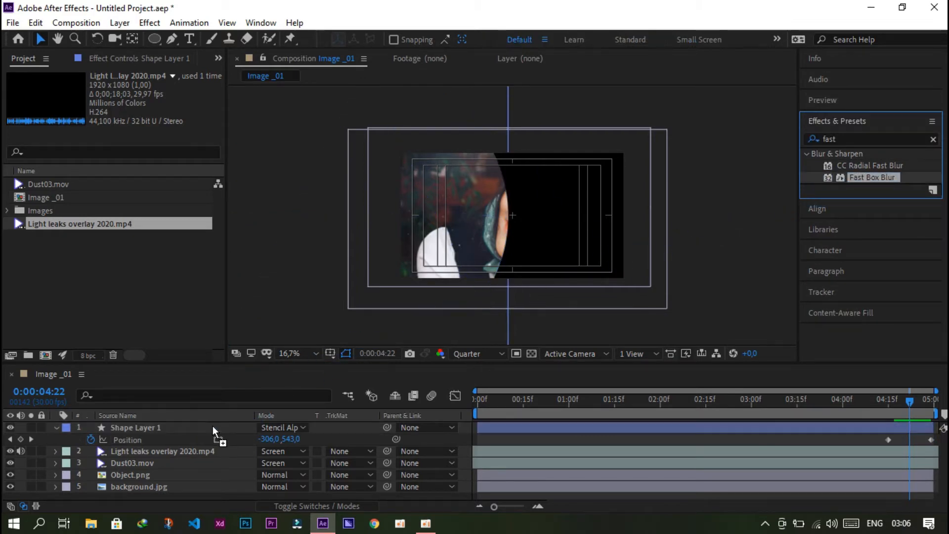
left_click(130, 99)
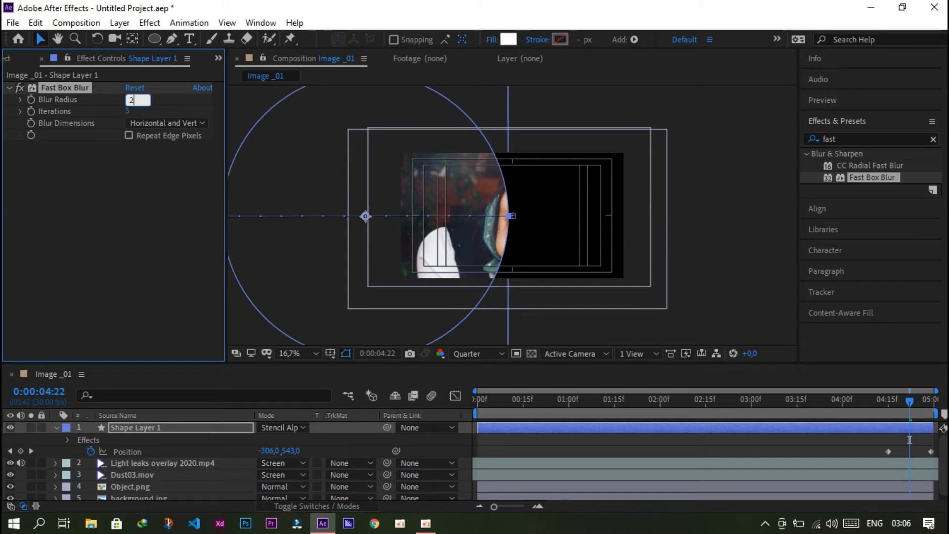
type("250")
key("Return")
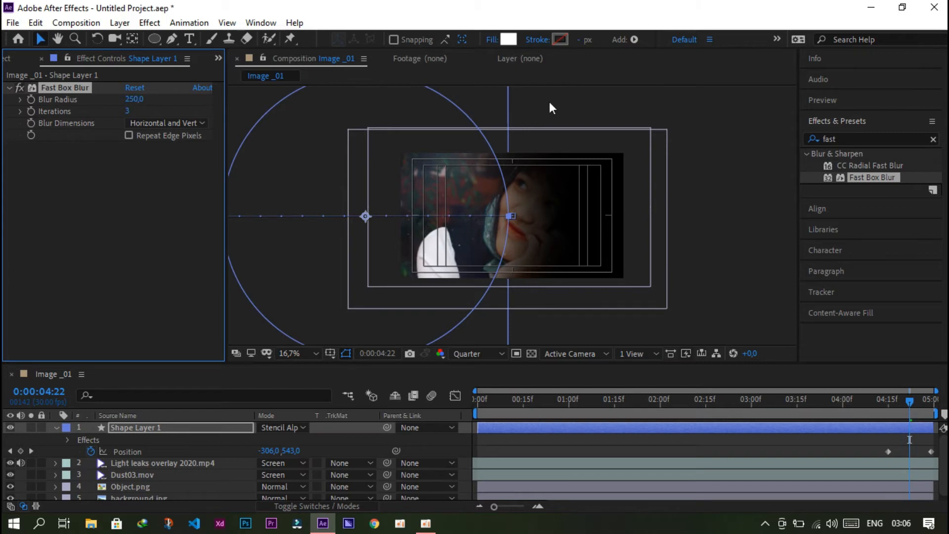
- Preview the soft-edged circle wipe in Image _01, playing from 0:00:04:09
mouse_move(895, 406)
left_mouse_down()
mouse_move(929, 410)
mouse_move(909, 412)
left_mouse_up()
key("period")
key("period")
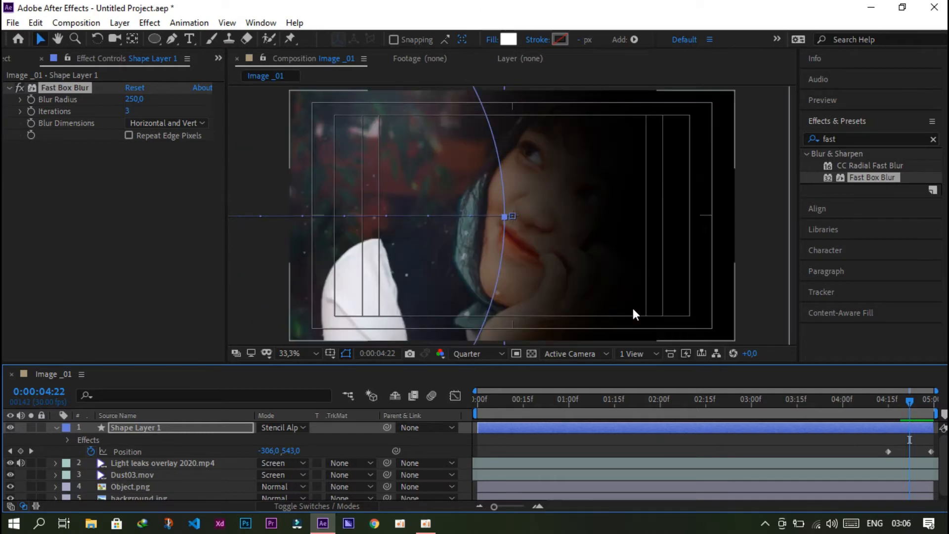
left_click(868, 407)
key("space")
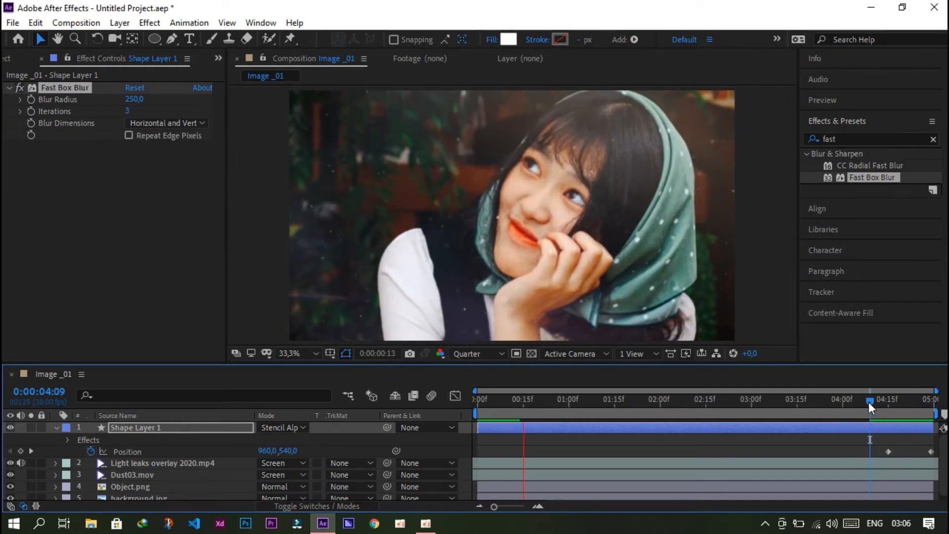
key("space")
key("space")
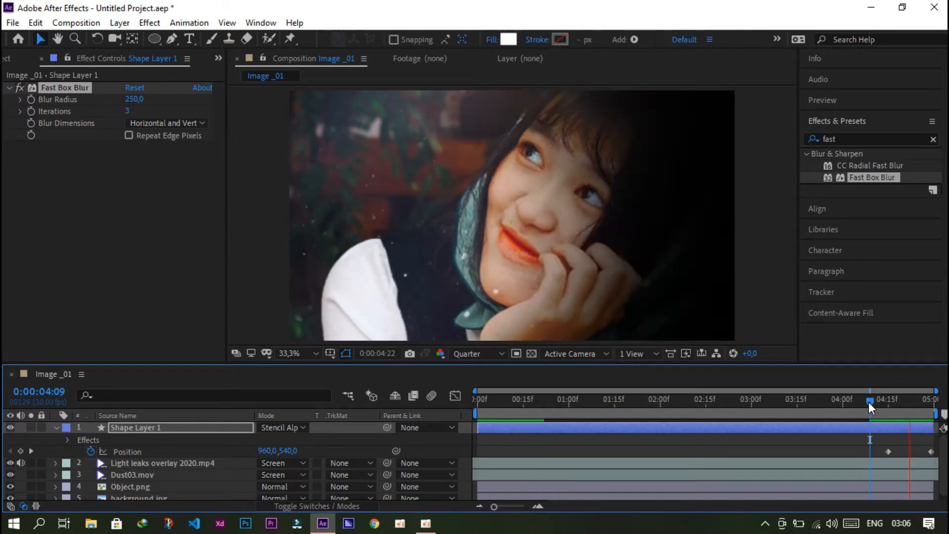
key("space")
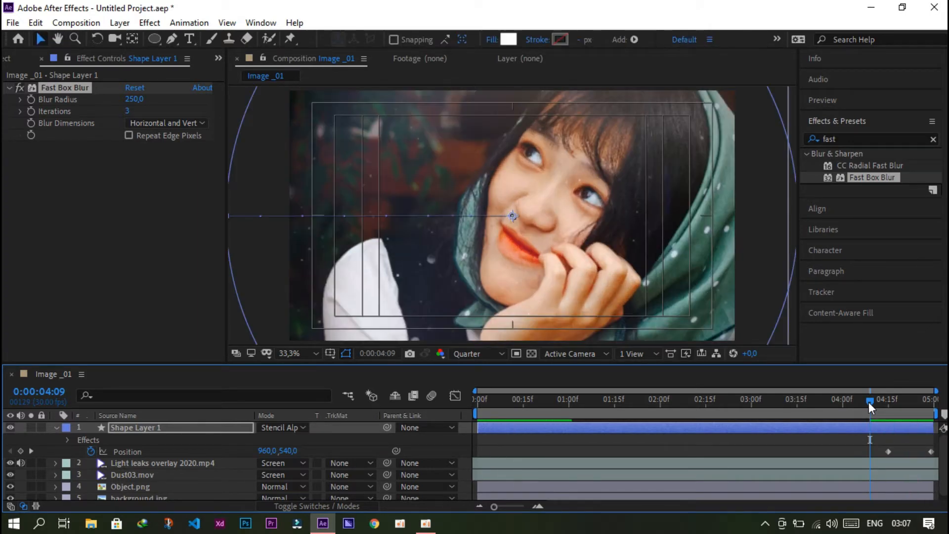
- Apply Easy Ease to the circle's last position keyframe and preview the wipe from 0:00:04:00
left_click(931, 452)
right_click(930, 451)
mouse_move(917, 443)
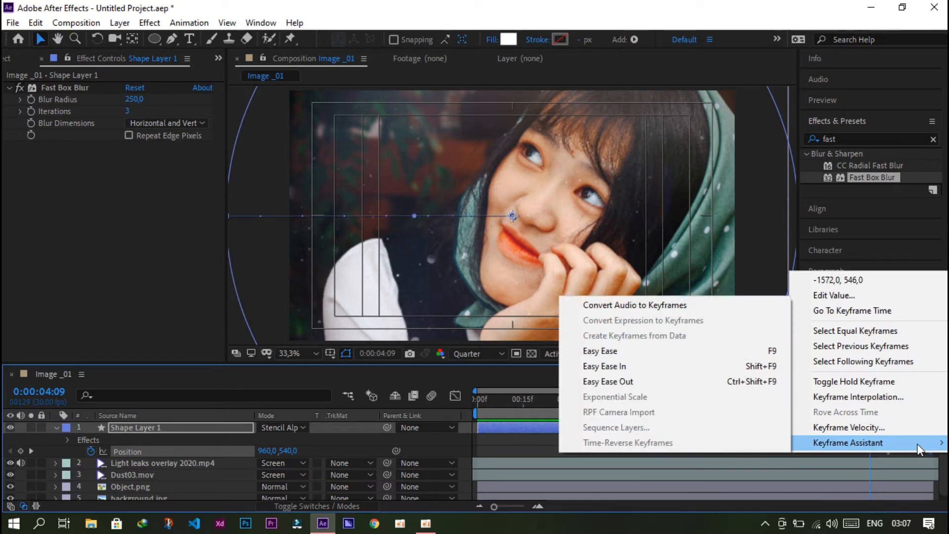
left_click(690, 354)
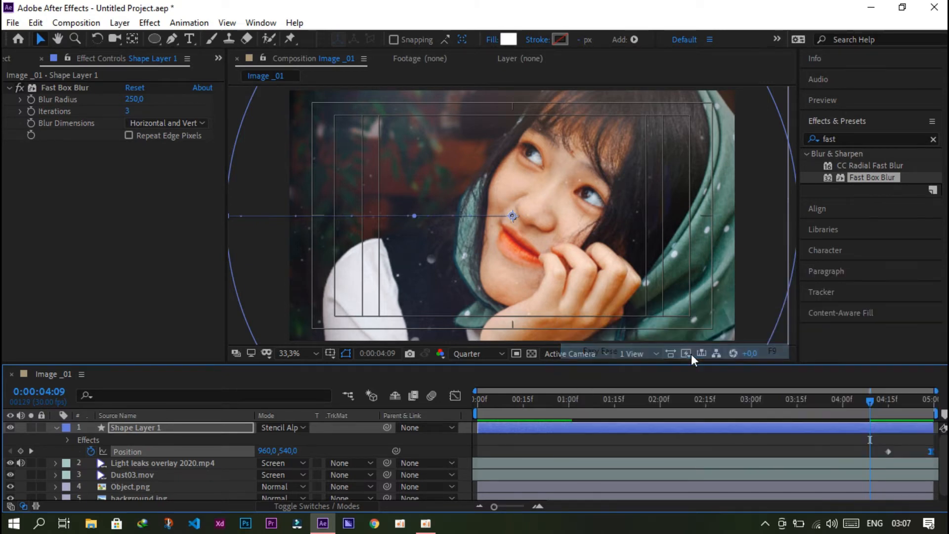
left_click_drag(868, 402, 840, 399)
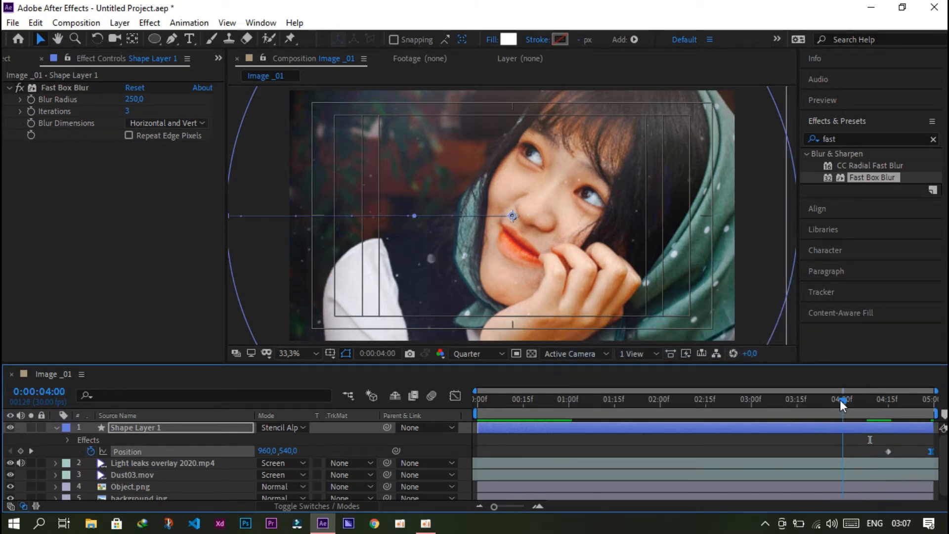
key("space")
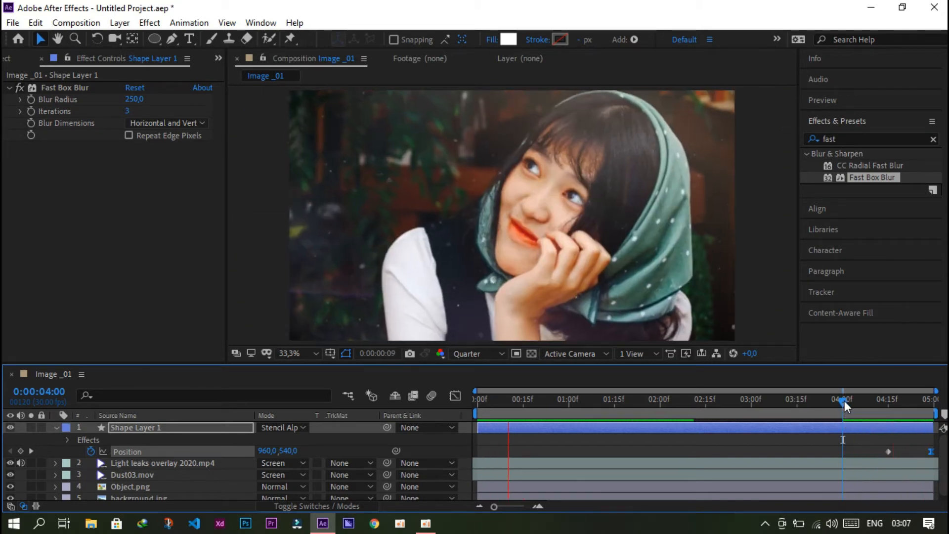
key("space")
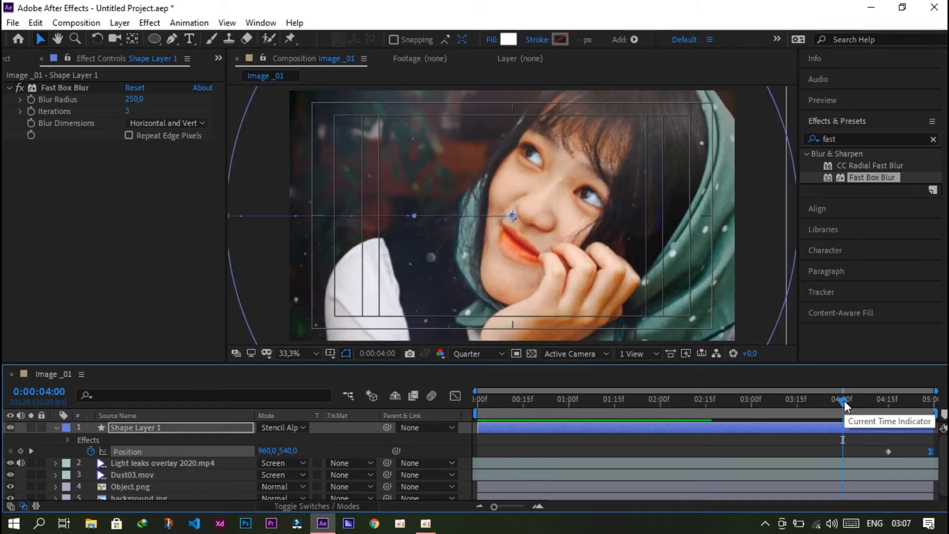
- Lengthen the incoming ease of the circle's last position keyframe in the speed graph, then return to the layer bars
left_click(460, 396)
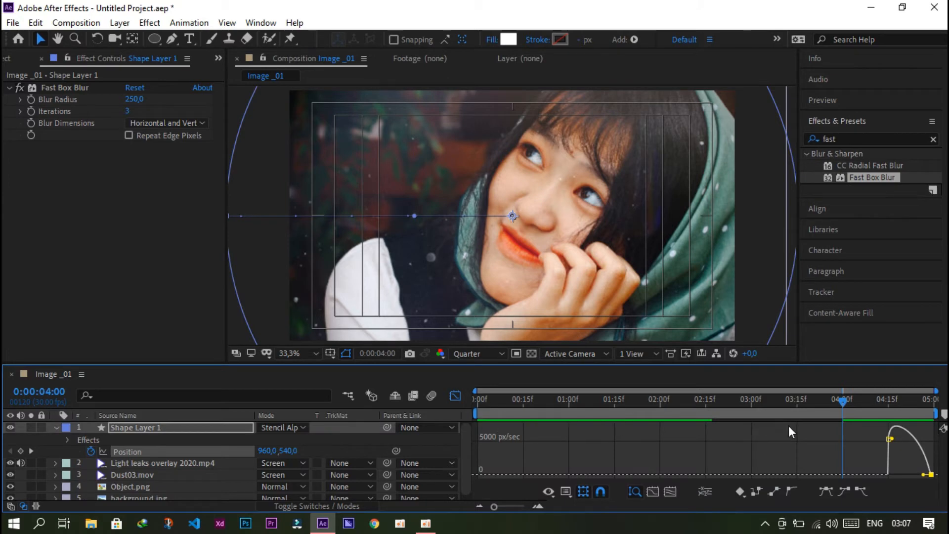
right_click(814, 444)
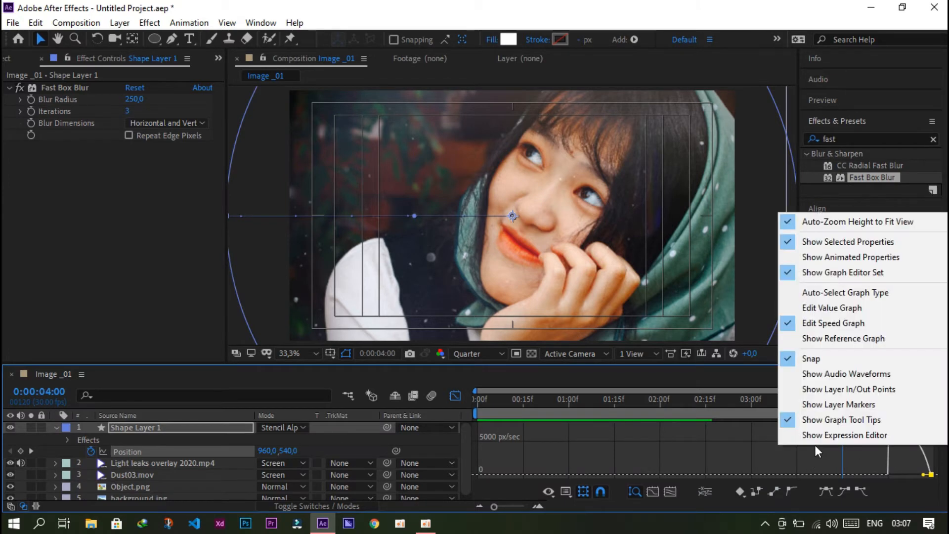
left_click(837, 323)
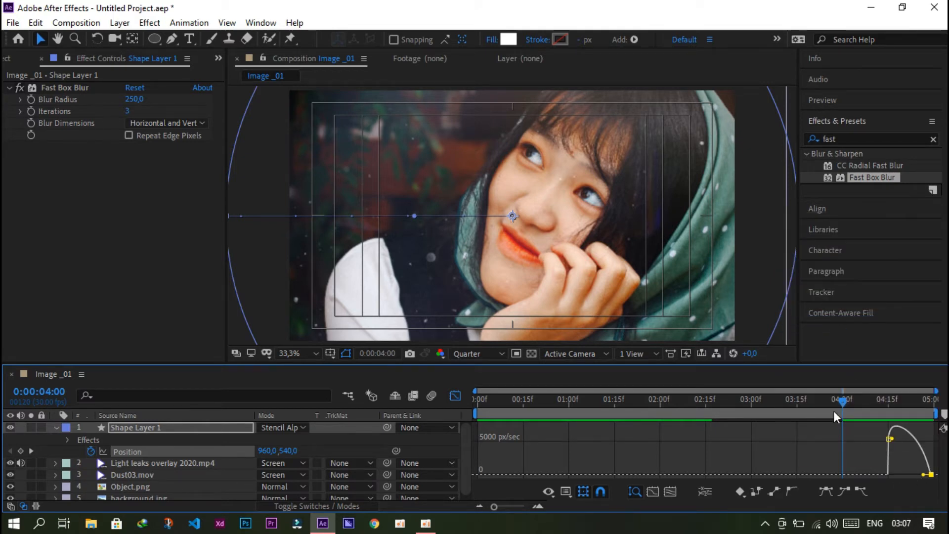
left_click_drag(478, 391, 776, 391)
left_click_drag(904, 475, 893, 474)
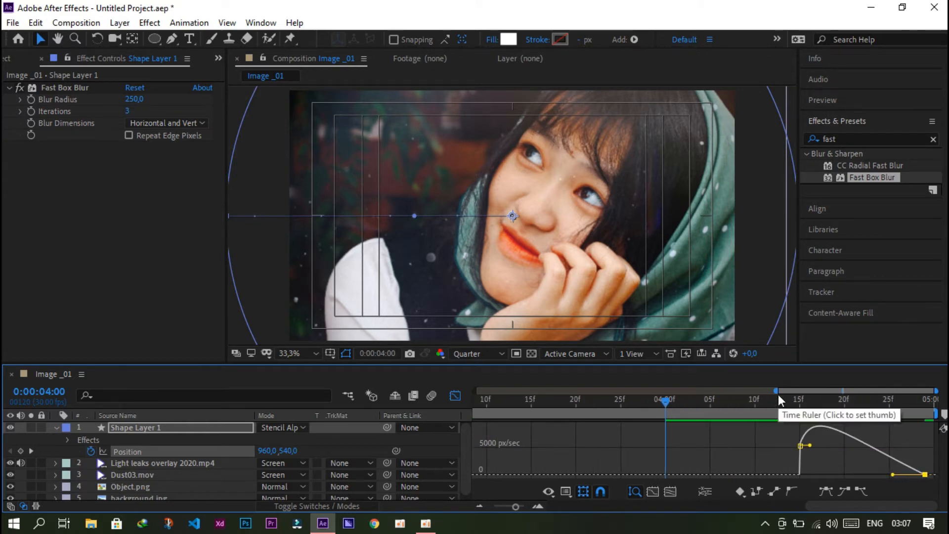
left_click_drag(777, 392, 474, 392)
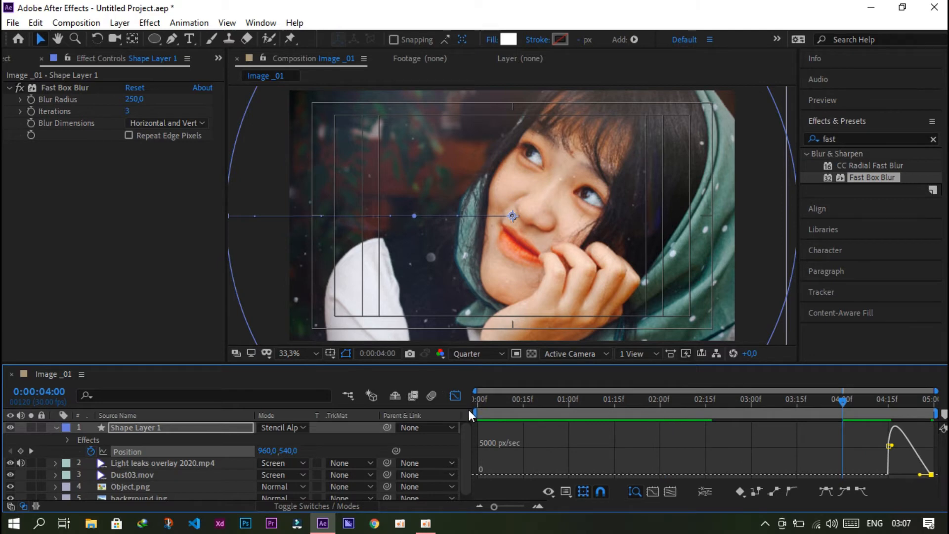
left_click(455, 395)
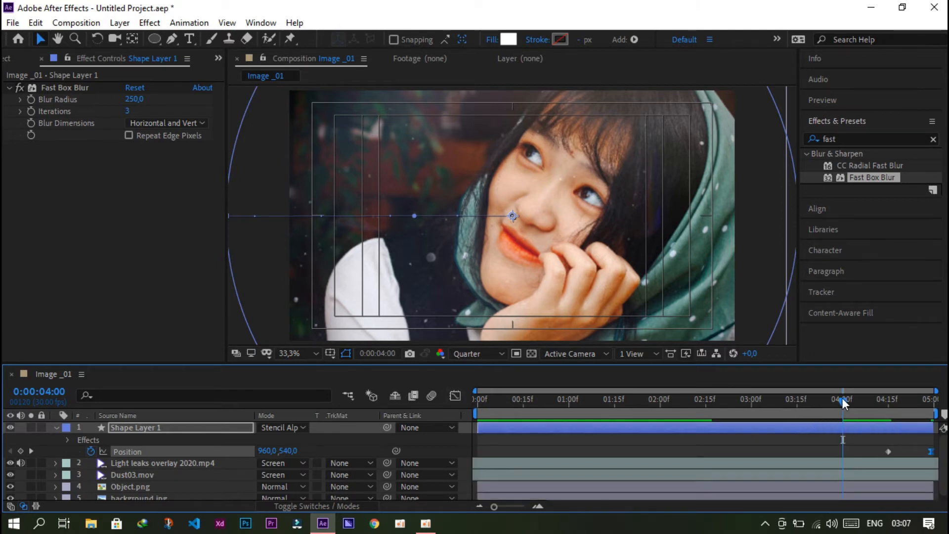
- Preview the adjusted wipe, collapse Shape Layer 1 and check the composition up to 0:00:04:29
key("space")
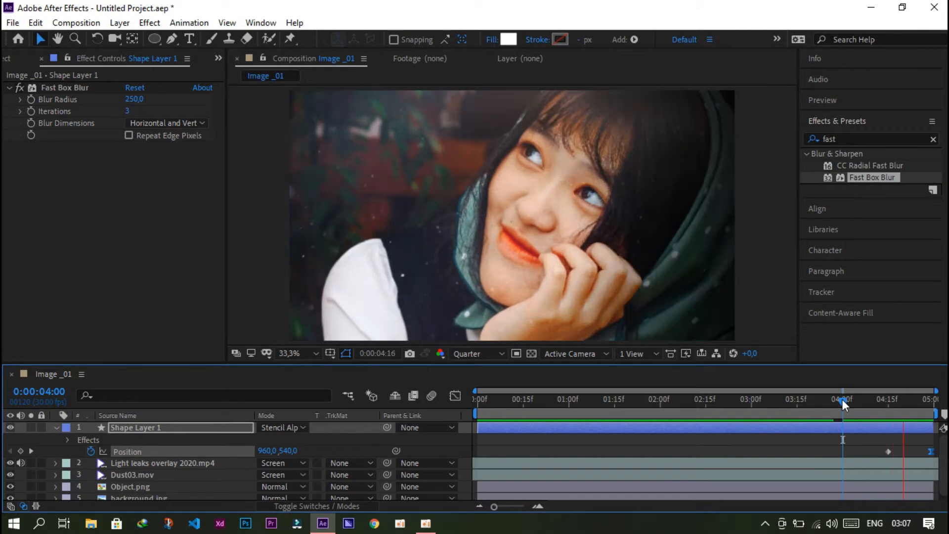
key("space")
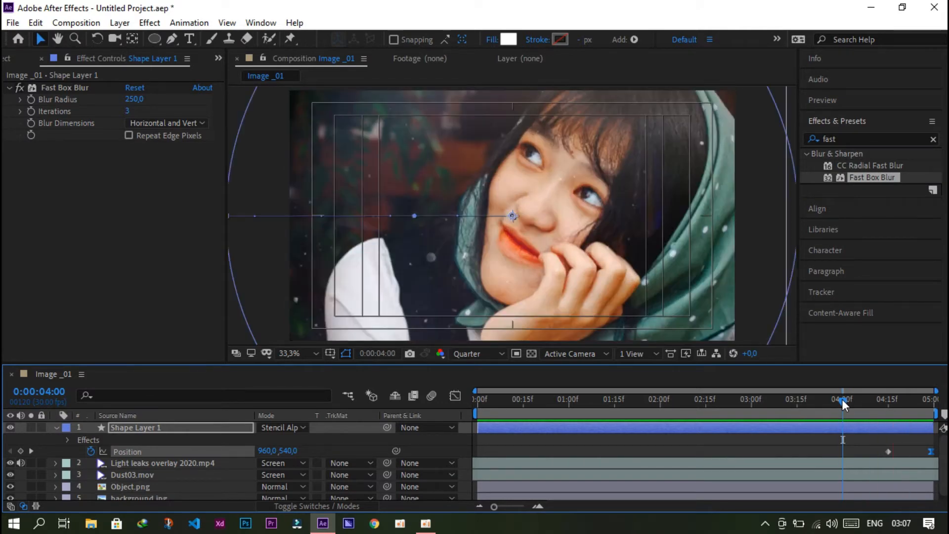
left_click(55, 427)
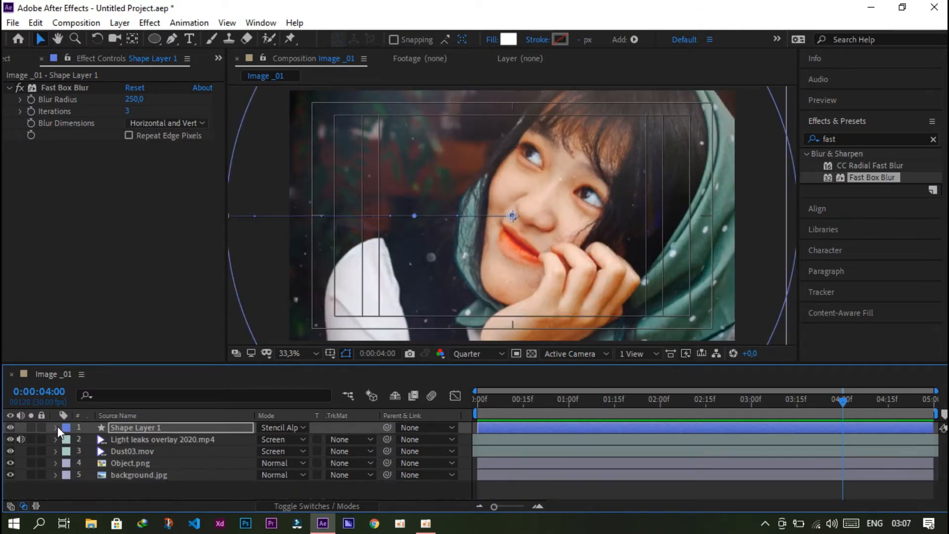
key("comma")
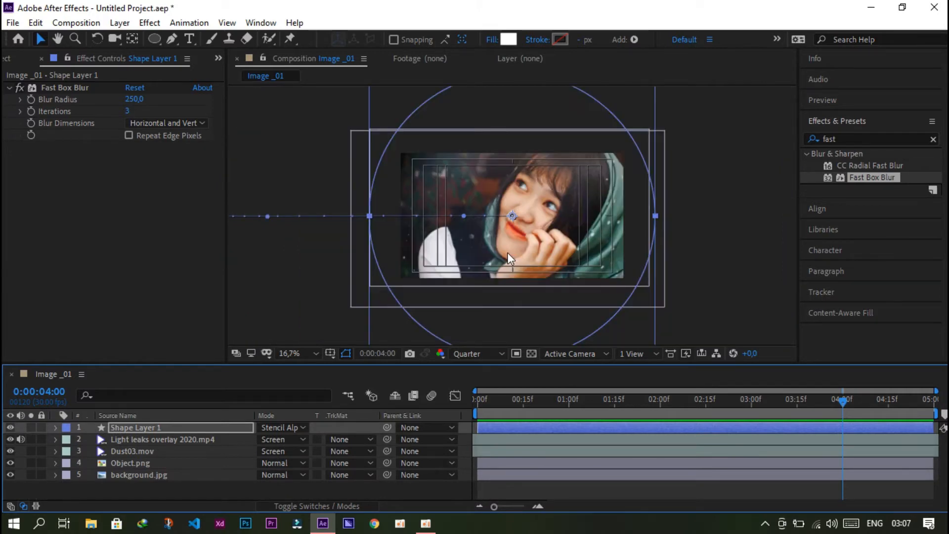
left_click_drag(662, 400, 933, 424)
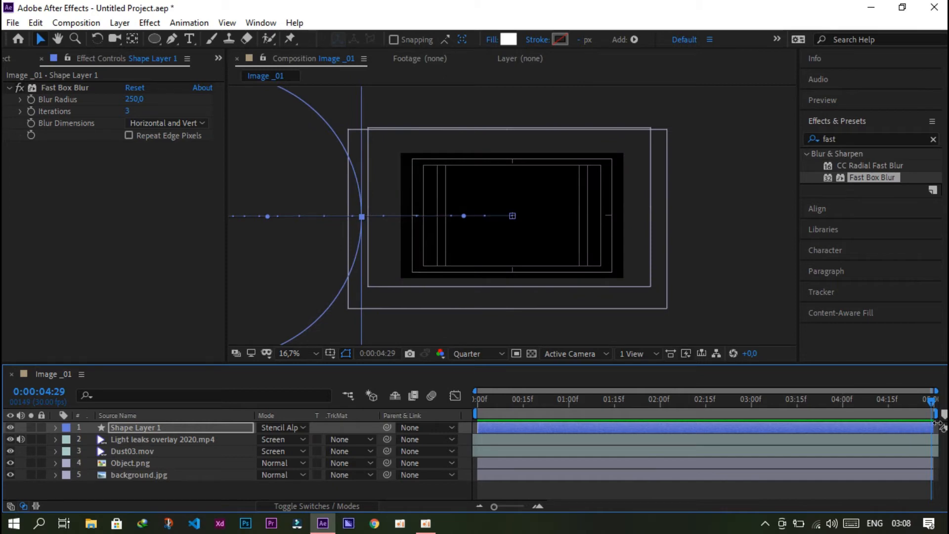
- Duplicate the Image _01 composition and open the copy, Image _02
left_click(17, 60)
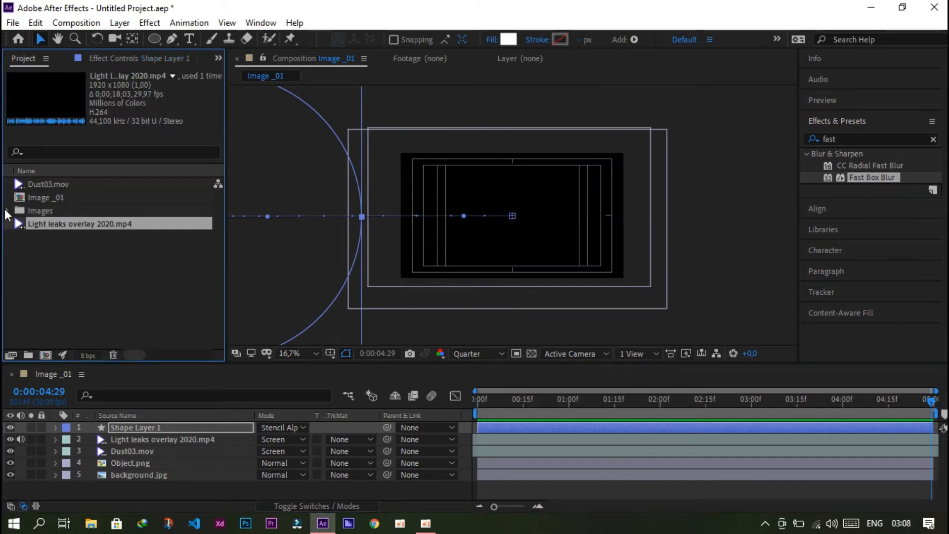
left_click(24, 200)
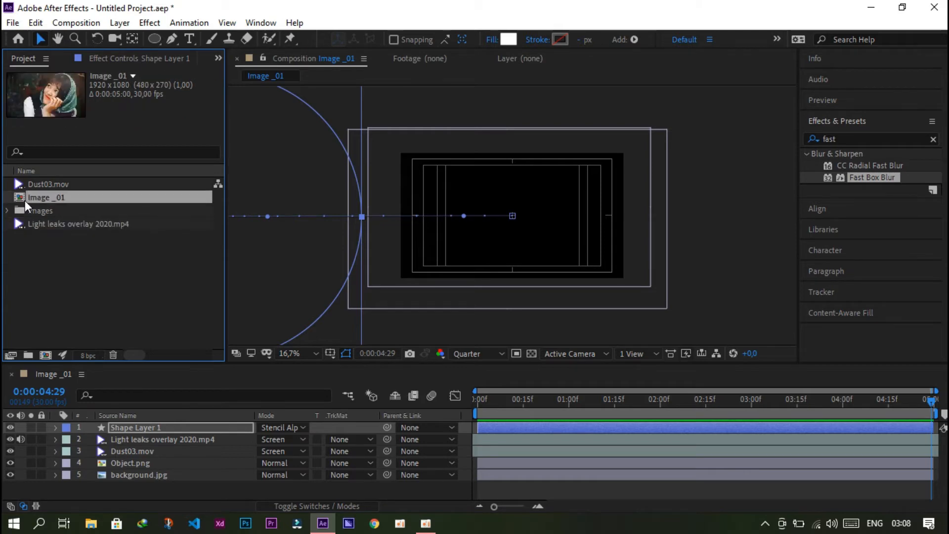
key("ctrl+d")
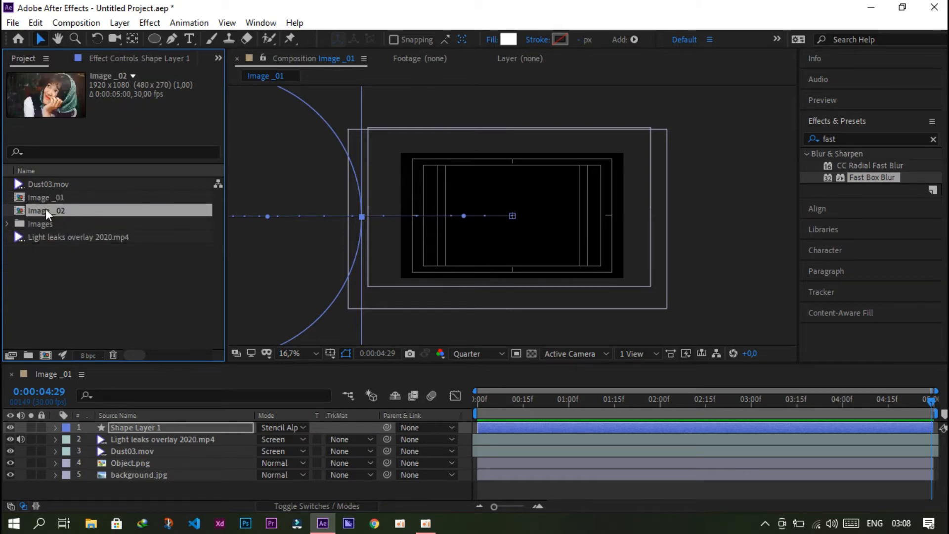
double_click(40, 209)
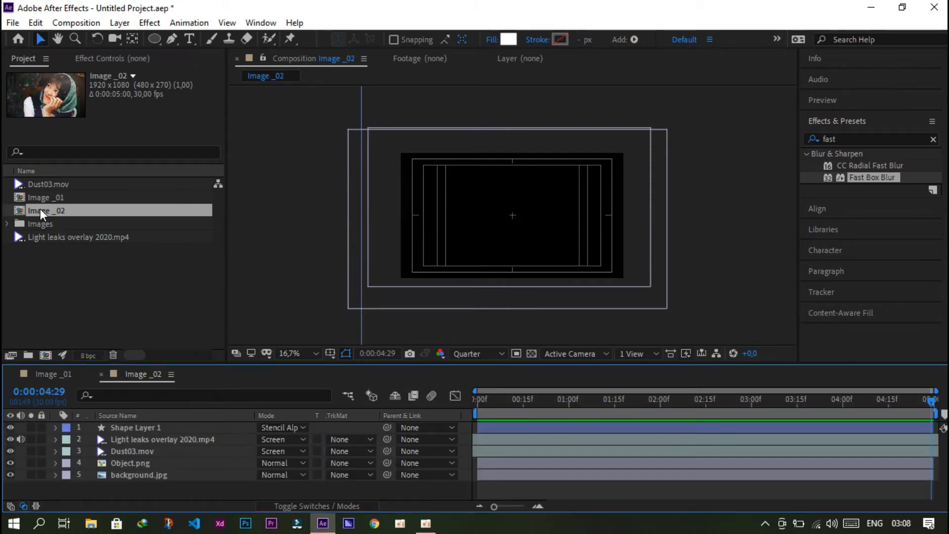
- Delete the Object.png and background.jpg layers from Image _02
left_click_drag(552, 402, 641, 401)
scroll(557, 253, "up", 2)
left_click(684, 400)
left_click(134, 474)
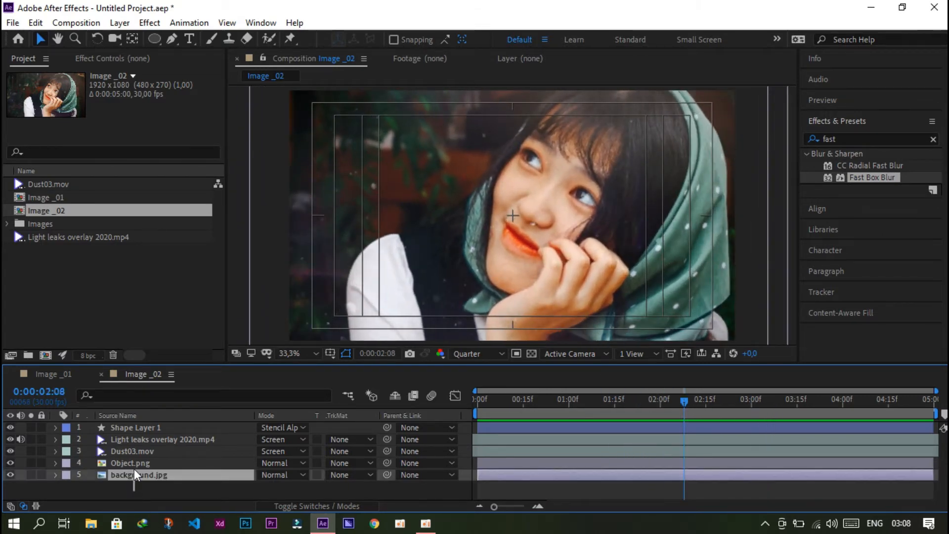
left_click(135, 467, "ctrl")
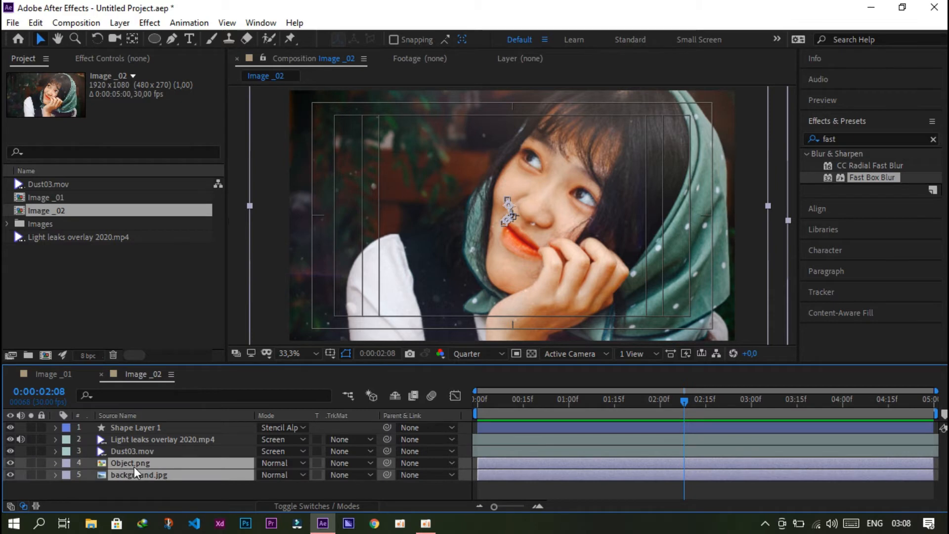
key("Delete")
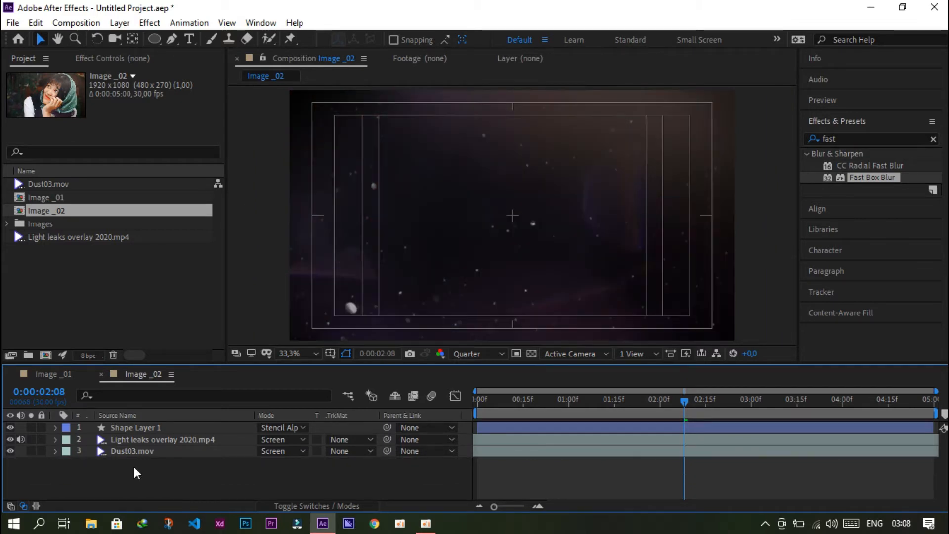
- Add the Image 02 folder's files below Dust03.mov and hide the shape, light leaks and dust layers
left_click(7, 225)
left_click_drag(46, 236, 87, 461)
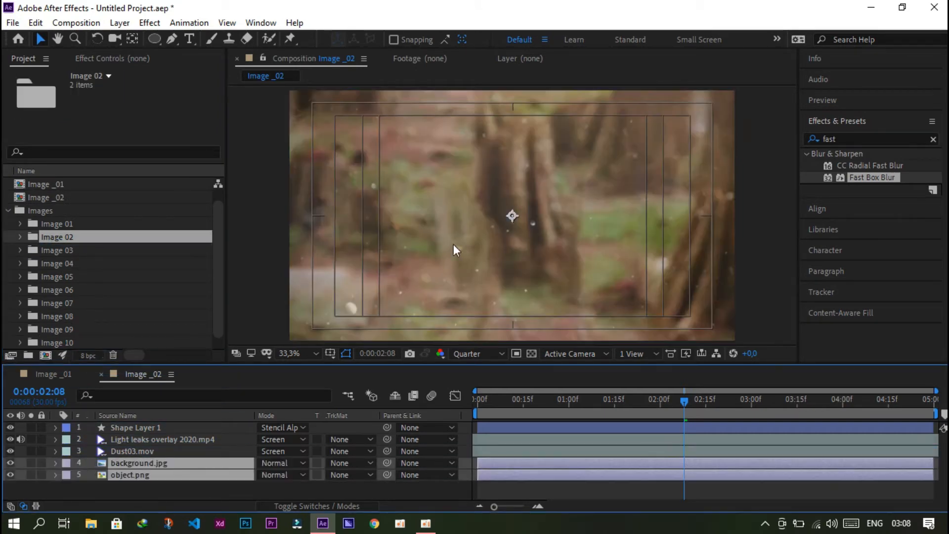
left_click(11, 450)
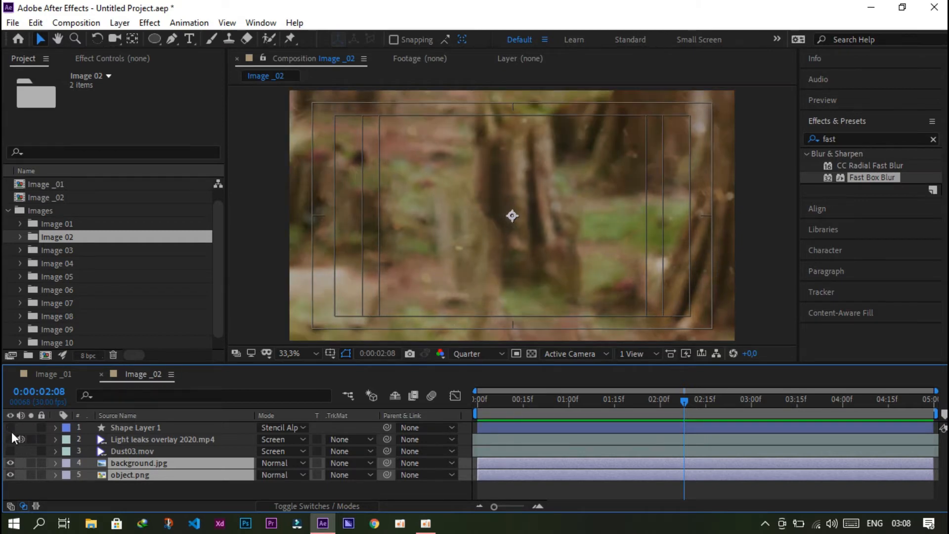
- Fit the background.jpg and object.png layers to the composition width
scroll(435, 210, "down", 2)
scroll(435, 210, "up", 2)
right_click(446, 207)
mouse_move(489, 178)
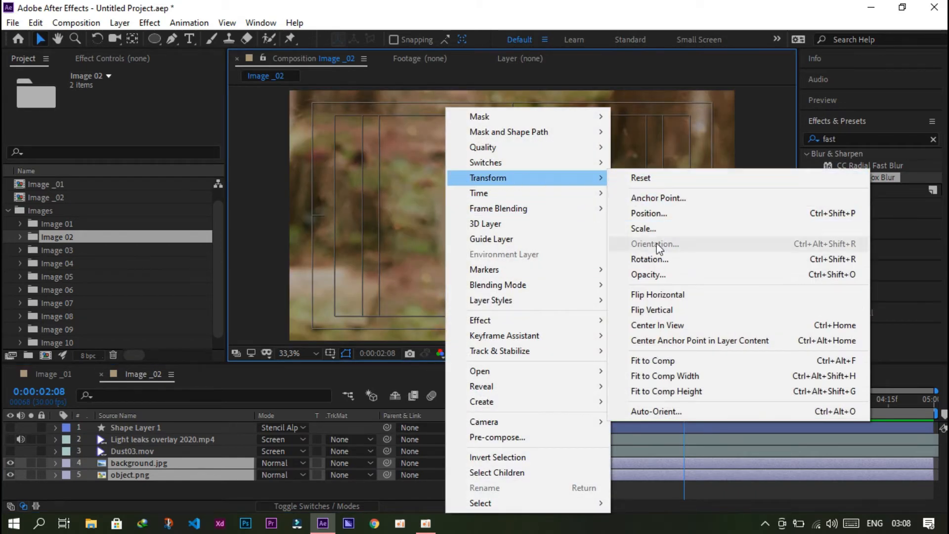
left_click(685, 375)
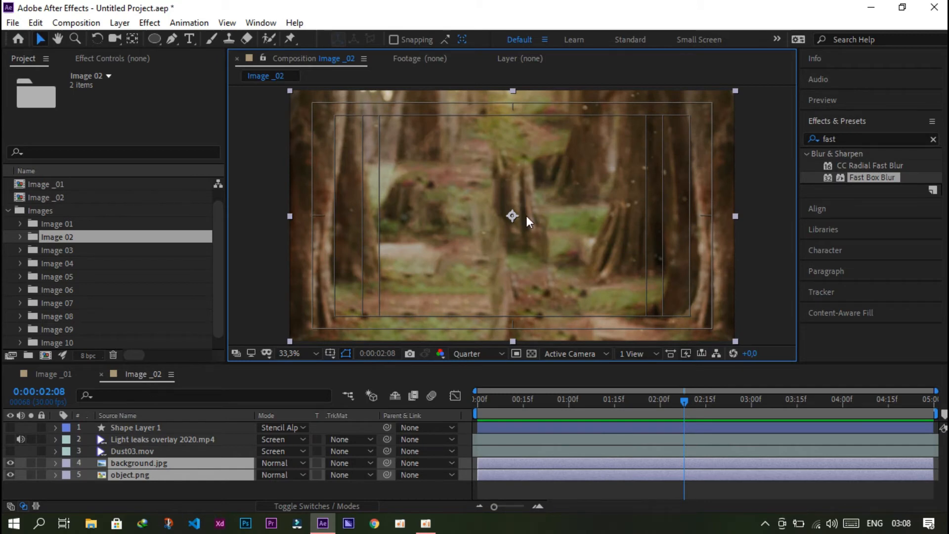
- Move the object.png layer above background.jpg in the layer stack
left_click(211, 487)
left_click(188, 476)
left_click_drag(188, 476, 188, 474)
left_click_drag(187, 461, 188, 461)
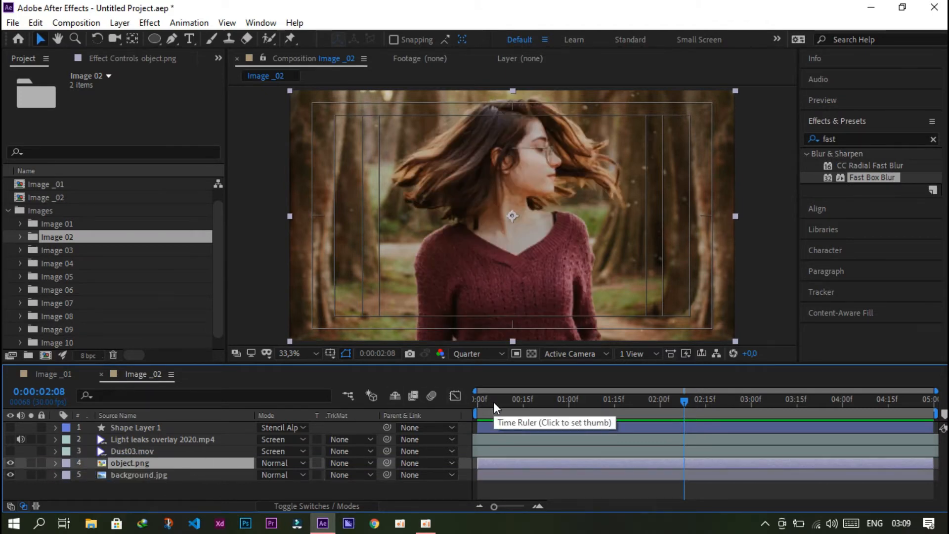
- Add Scale and Position keyframes to object.png and background.jpg at 0:00:00:00, then reveal all their keyframed properties
left_click_drag(508, 399, 458, 399)
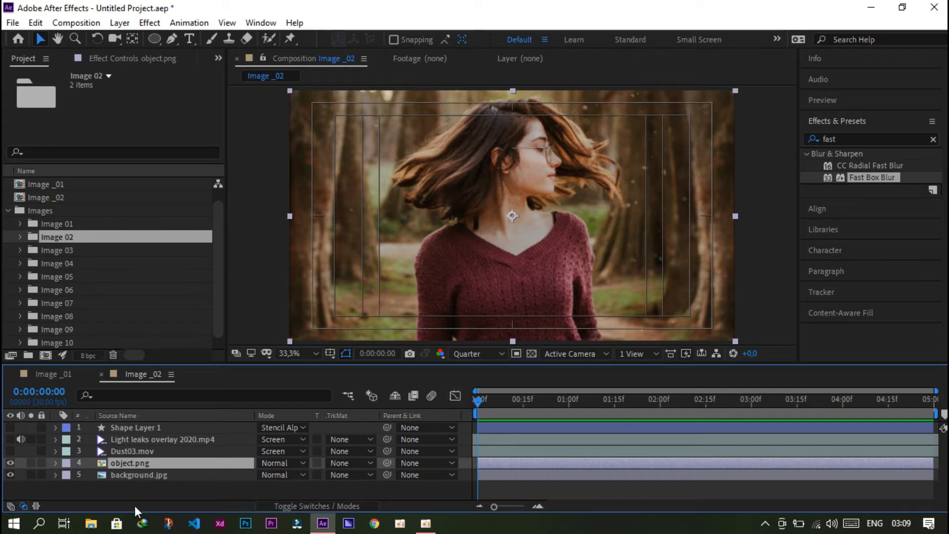
left_click_drag(136, 488, 129, 465)
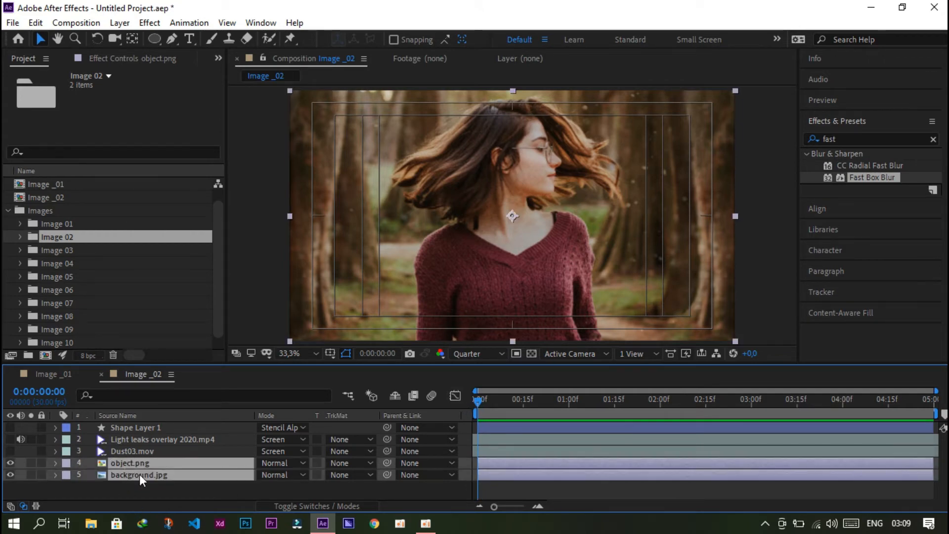
key("s")
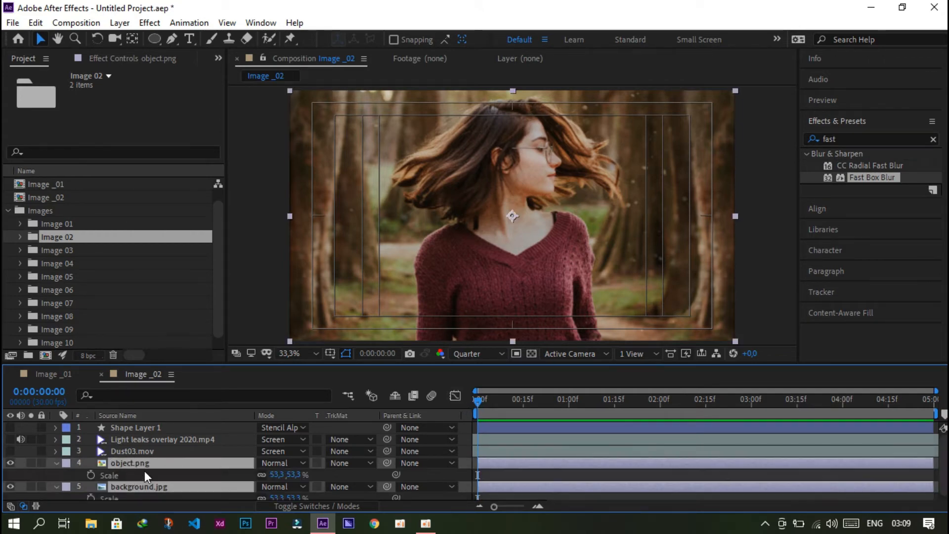
left_click(91, 472)
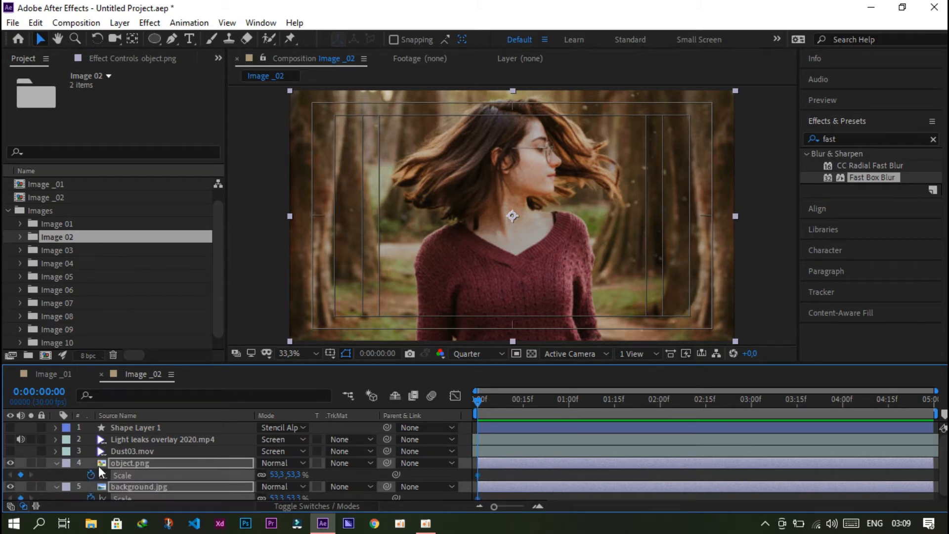
key("p")
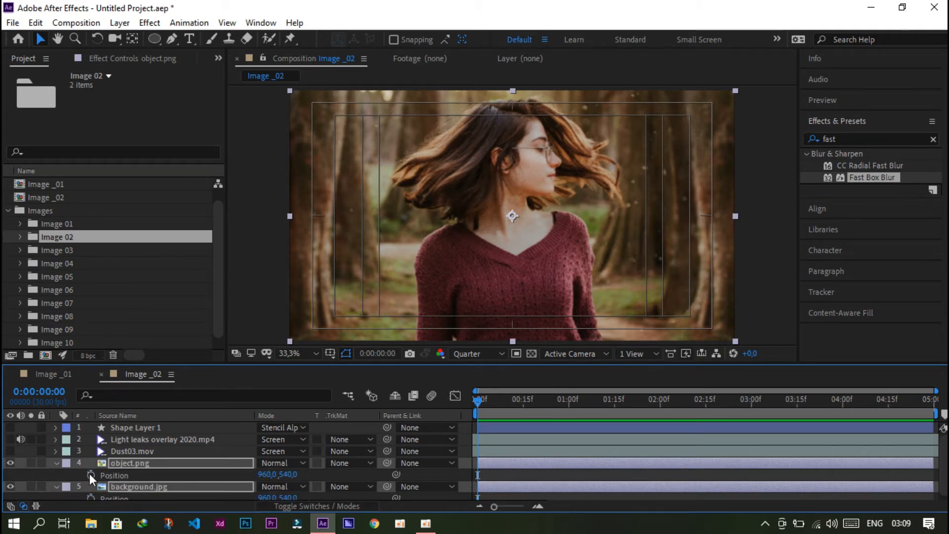
left_click(90, 473)
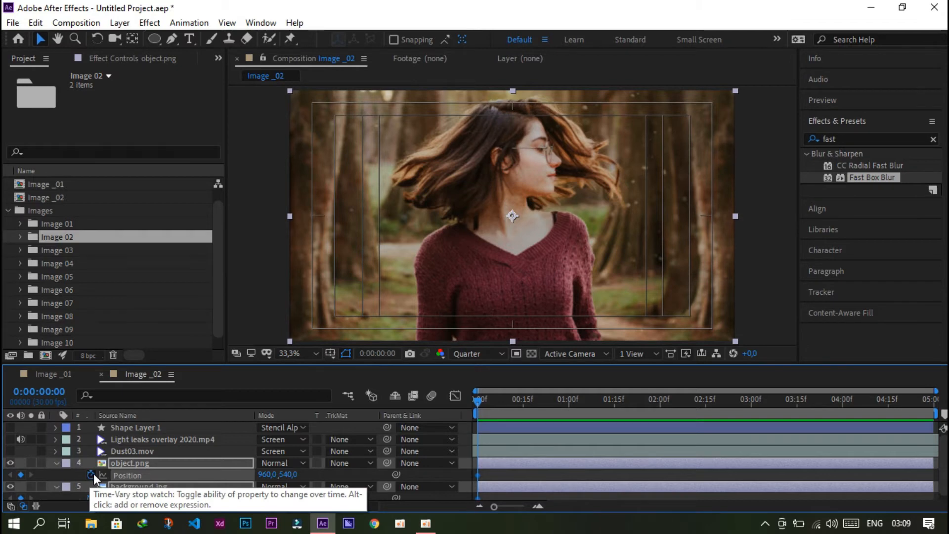
key("p")
key("u")
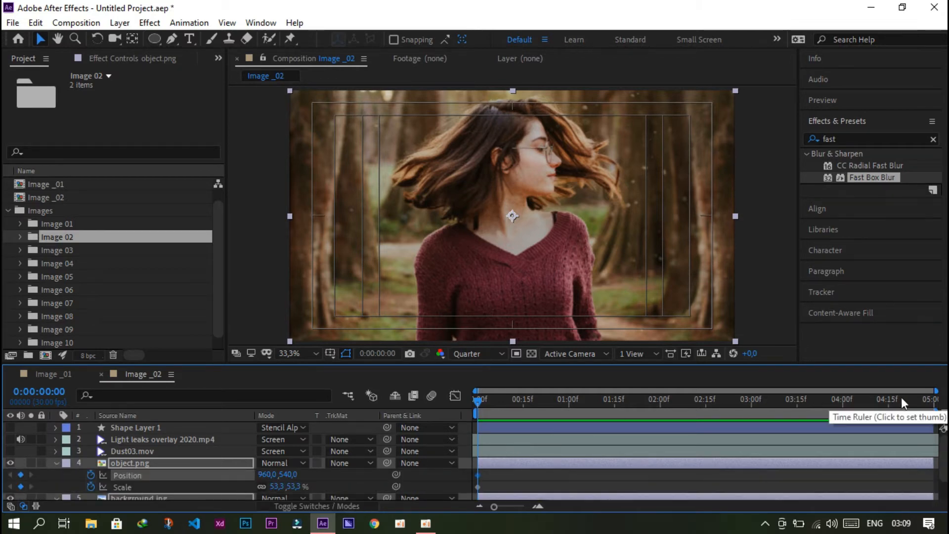
- At 0:00:04:25, scale object.png to 88.3% and move it down to about 951, 867
left_click(914, 401)
left_click_drag(915, 402, 917, 401)
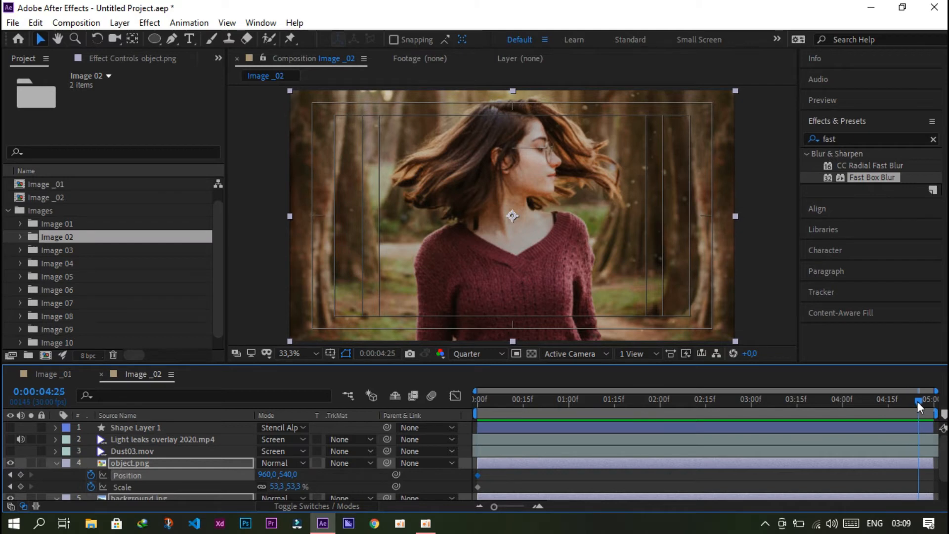
left_click(250, 262)
scroll(187, 459, "down", 2)
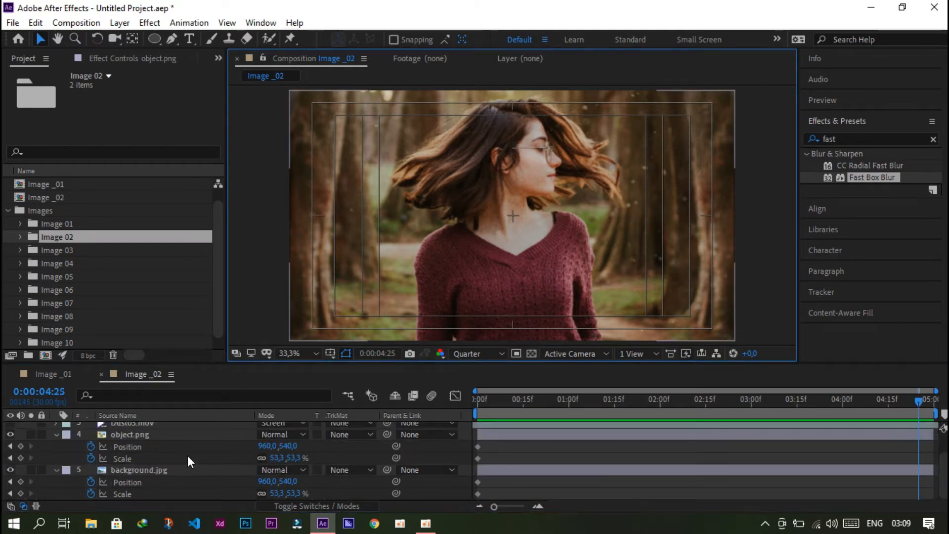
left_click_drag(276, 457, 293, 434)
left_click_drag(542, 154, 543, 230)
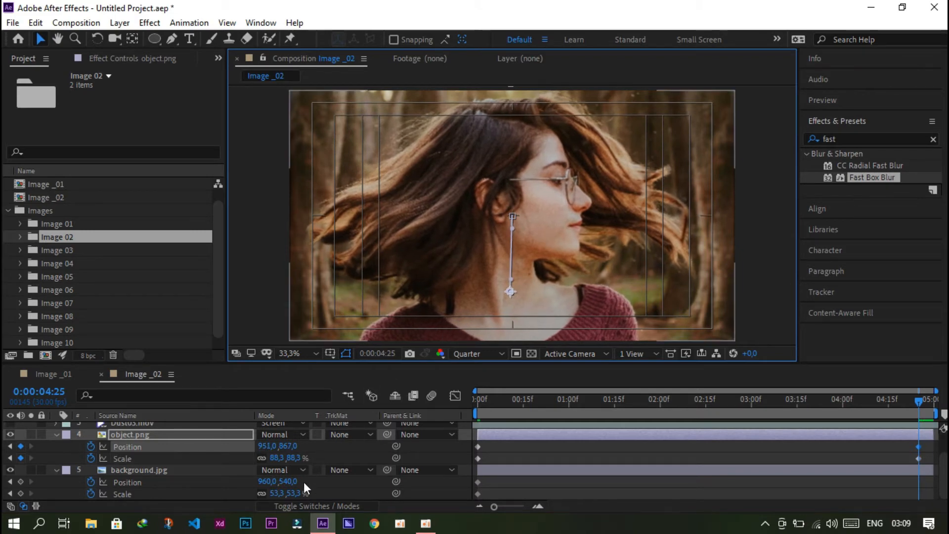
- Scale background.jpg to 68.3% and move it to about 957, 648 at 0:00:04:25, then collapse both layers and preview the motion
left_click_drag(296, 496, 316, 482)
left_click(684, 132)
mouse_move(684, 149)
left_mouse_down()
mouse_move(687, 163)
mouse_move(683, 156)
left_mouse_up()
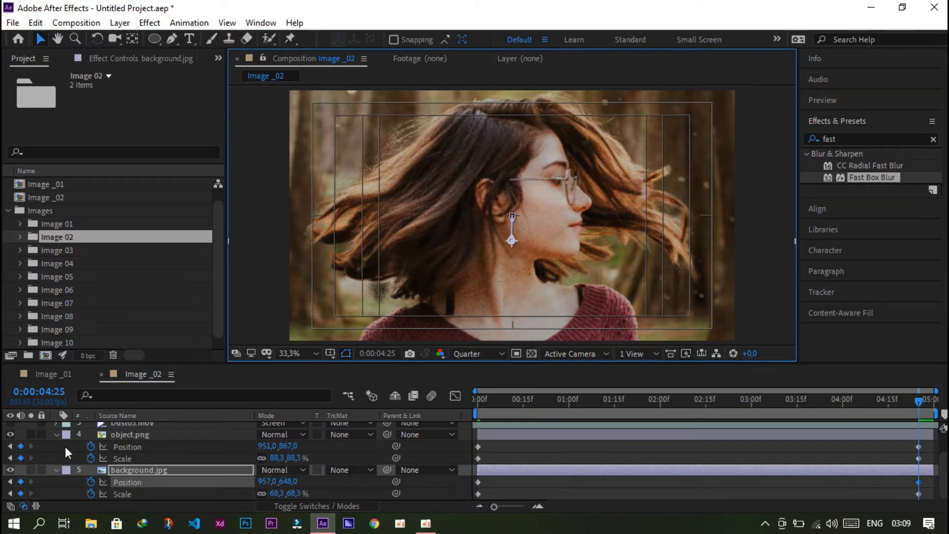
left_click(56, 433)
left_click(56, 469)
left_click_drag(606, 398, 766, 421)
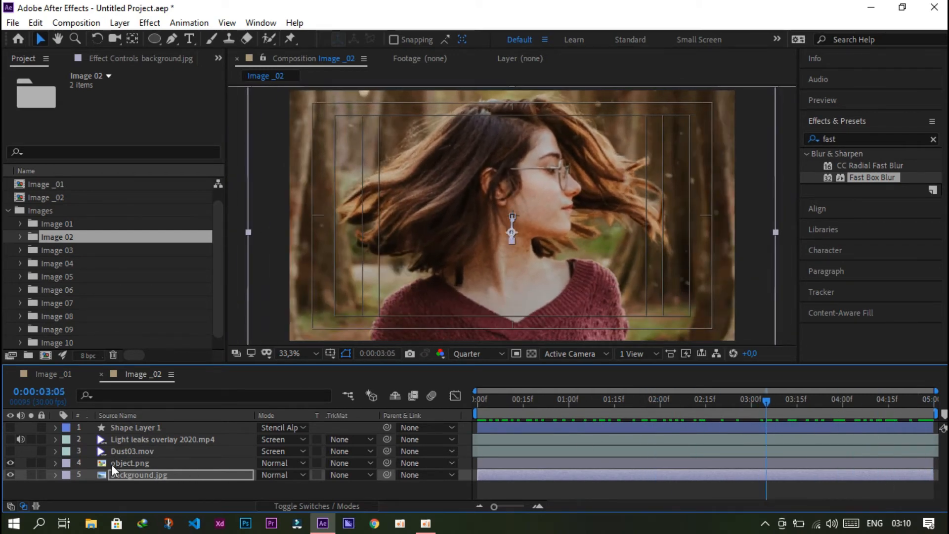
- Apply Easy Ease to the ending Position and Scale keyframes of object.png and background.jpg
left_click_drag(134, 489, 135, 464)
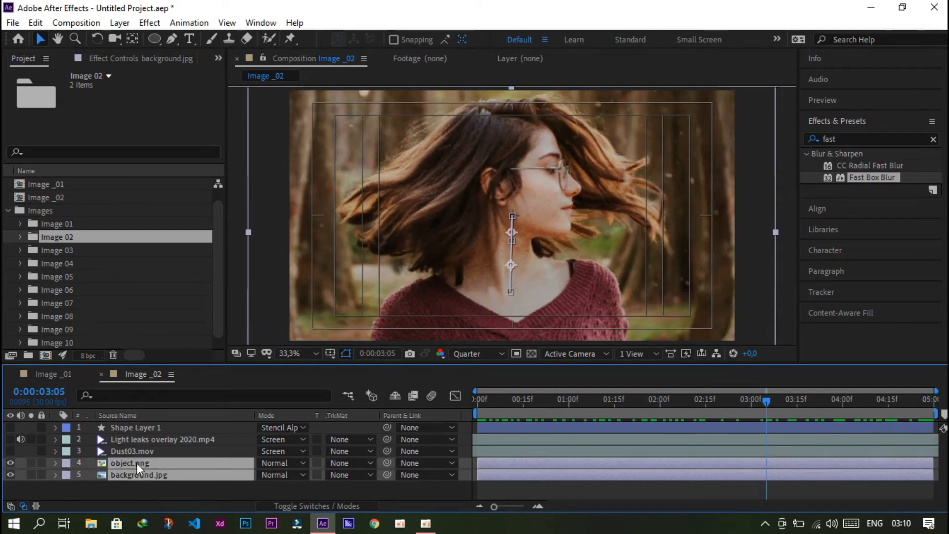
key("u")
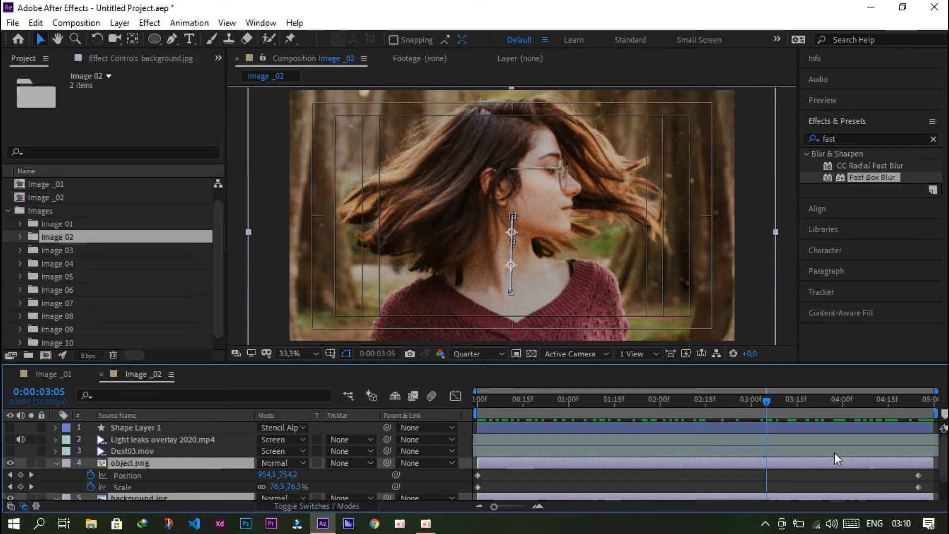
scroll(825, 454, "down", 2)
left_click_drag(908, 446, 926, 500)
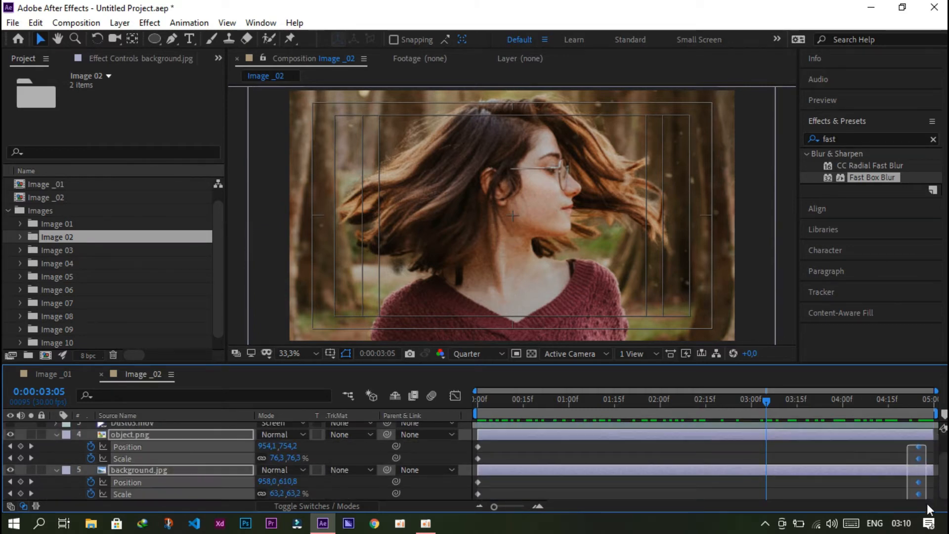
right_click(918, 458)
mouse_move(890, 450)
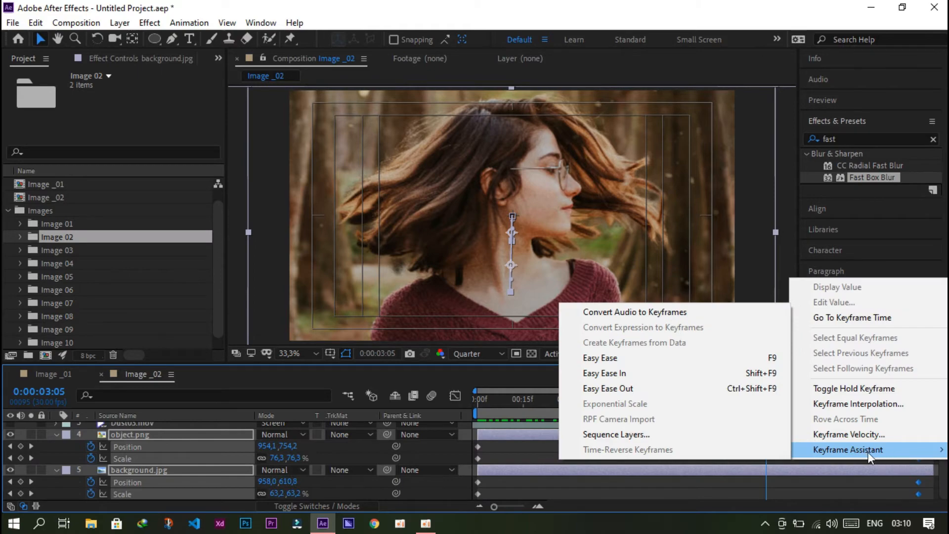
left_click(727, 357)
- Collapse the photo layers, make the shape, light leaks and dust layers visible again, and preview the composition up to 0:00:03:29
left_click_drag(765, 404, 470, 394)
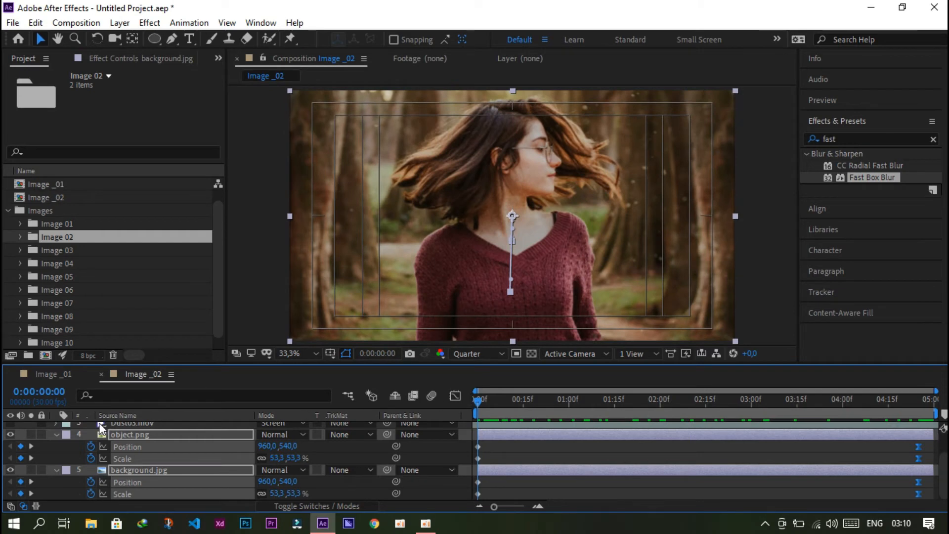
left_click(57, 435)
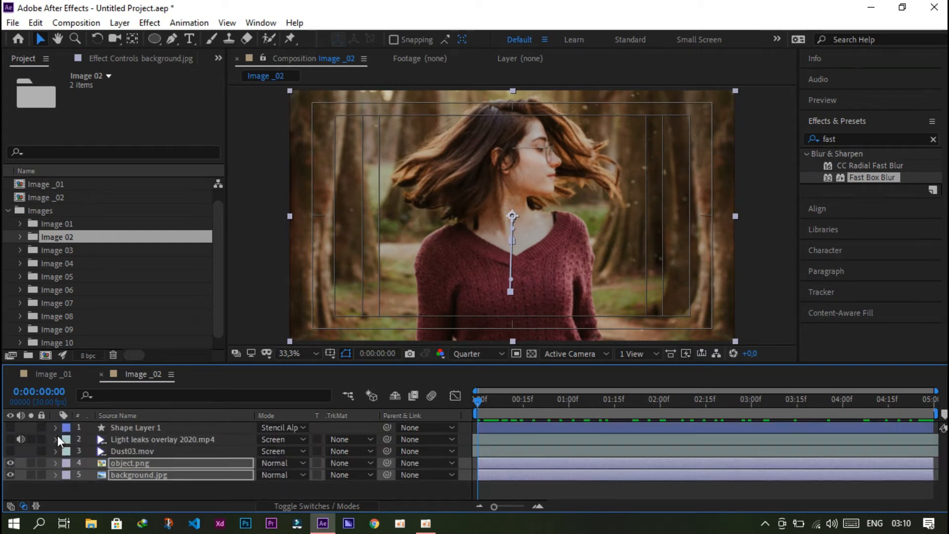
left_click(107, 484)
left_click_drag(10, 451, 10, 427)
left_click_drag(780, 396, 839, 410)
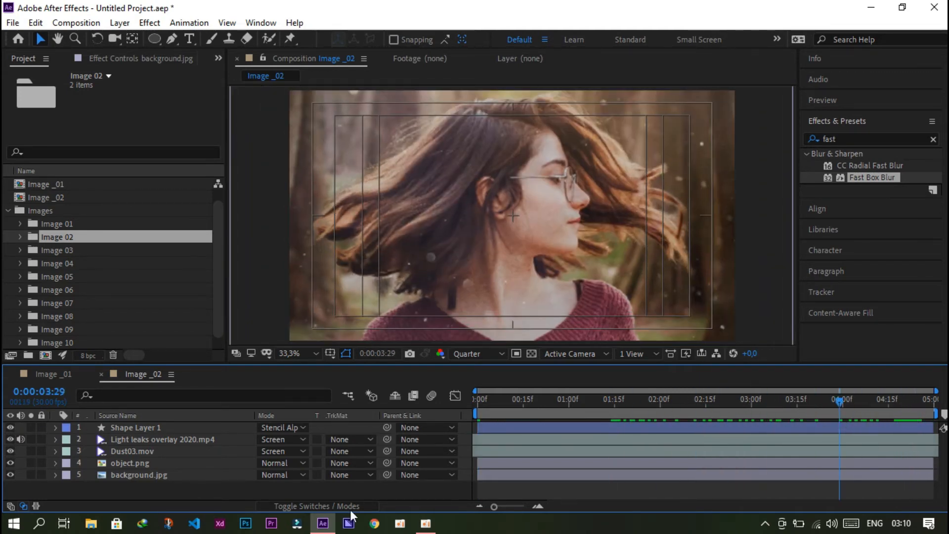
- At Shape Layer 1's last Position keyframe, 0:00:04:29, move the circle off the frame's right side, then collapse the layer and preview the wipe
left_click(143, 427)
key("p")
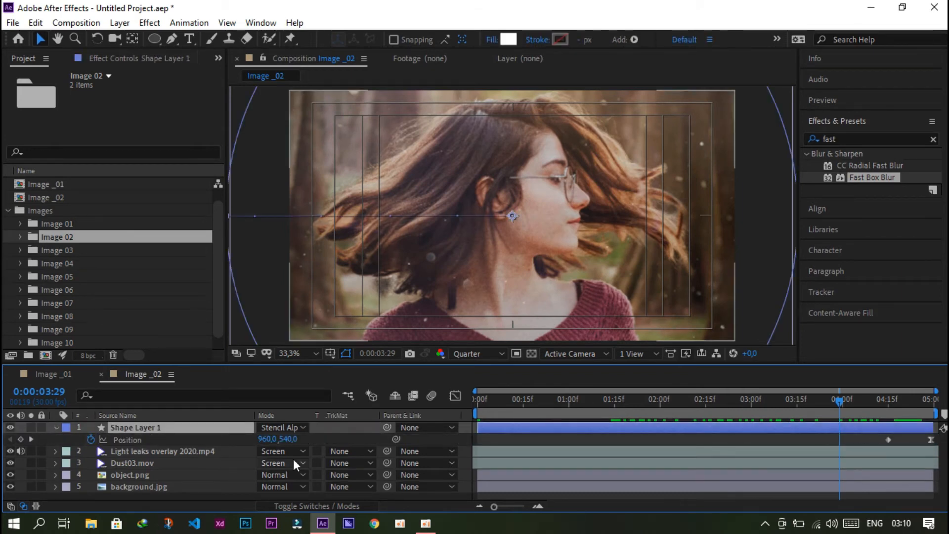
left_click(31, 439)
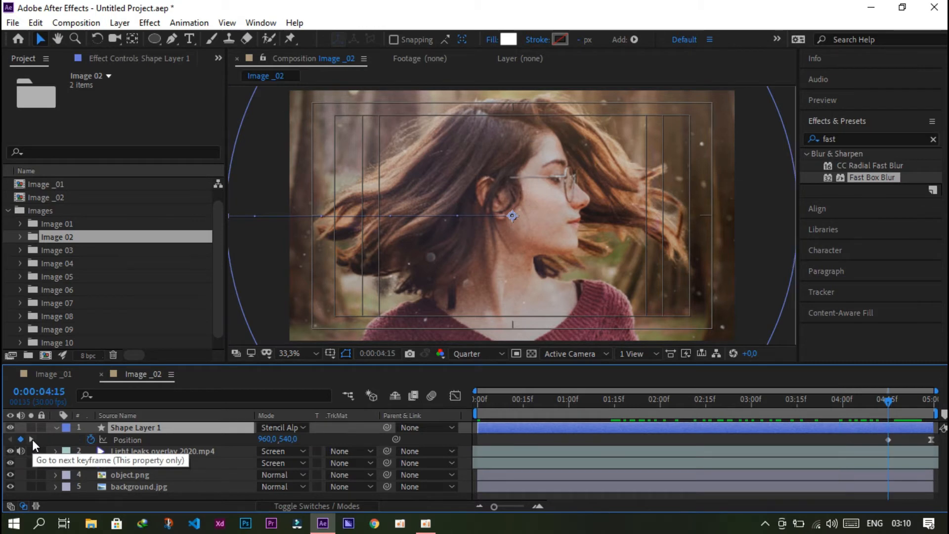
left_click(31, 438)
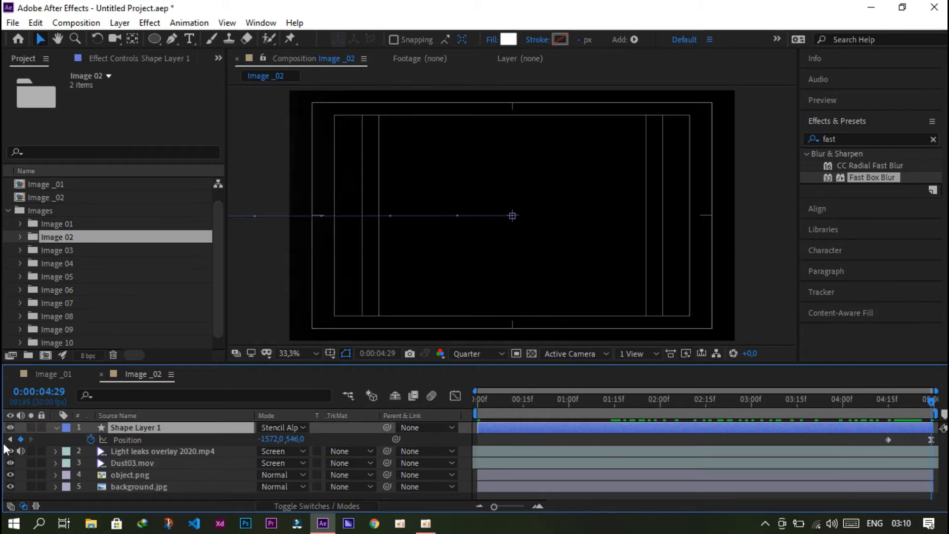
left_click(9, 439)
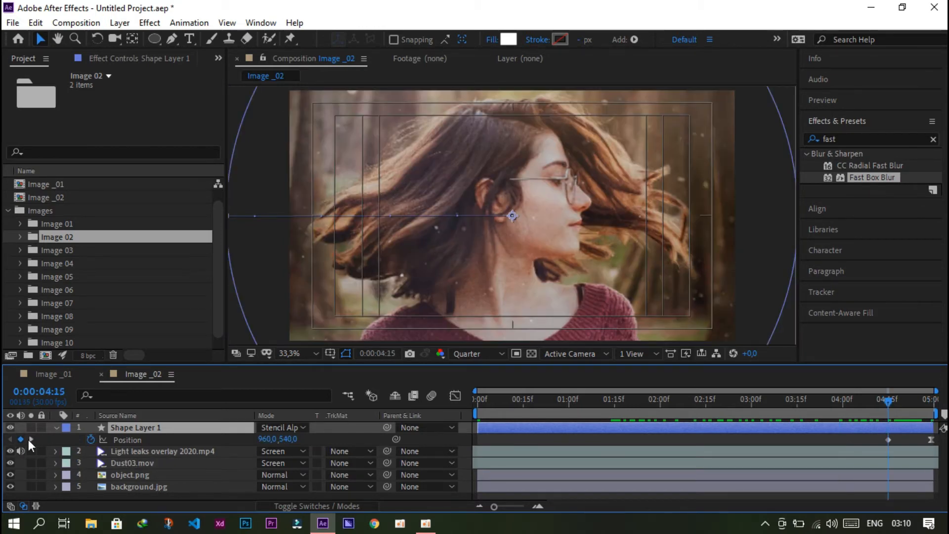
left_click(31, 439)
left_click(10, 439)
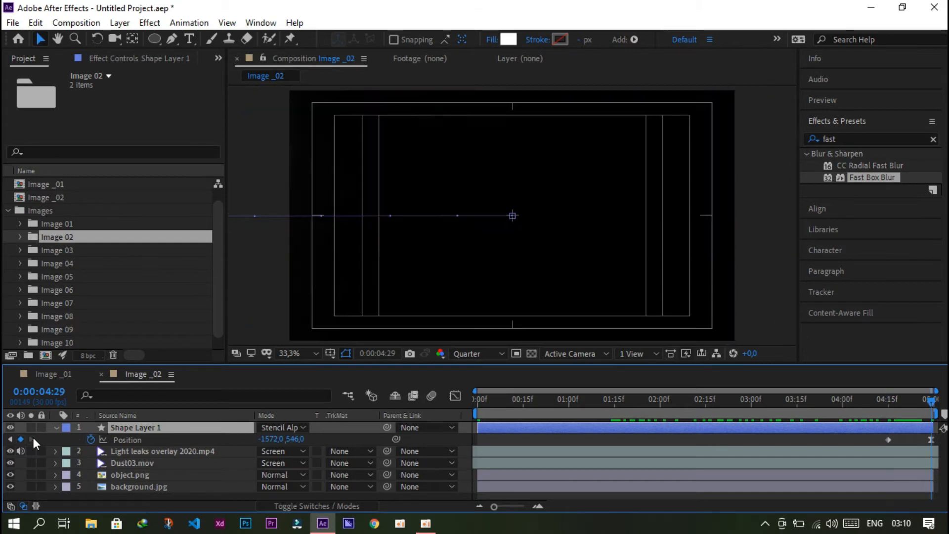
left_click(33, 438)
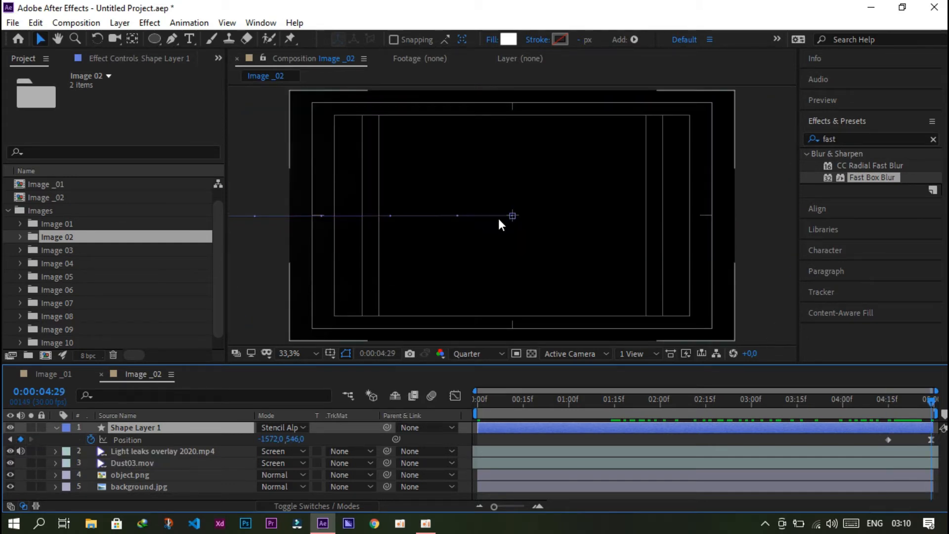
scroll(499, 220, "down", 2)
left_click_drag(280, 227, 519, 218)
left_click_drag(678, 236, 718, 245)
left_click(55, 427)
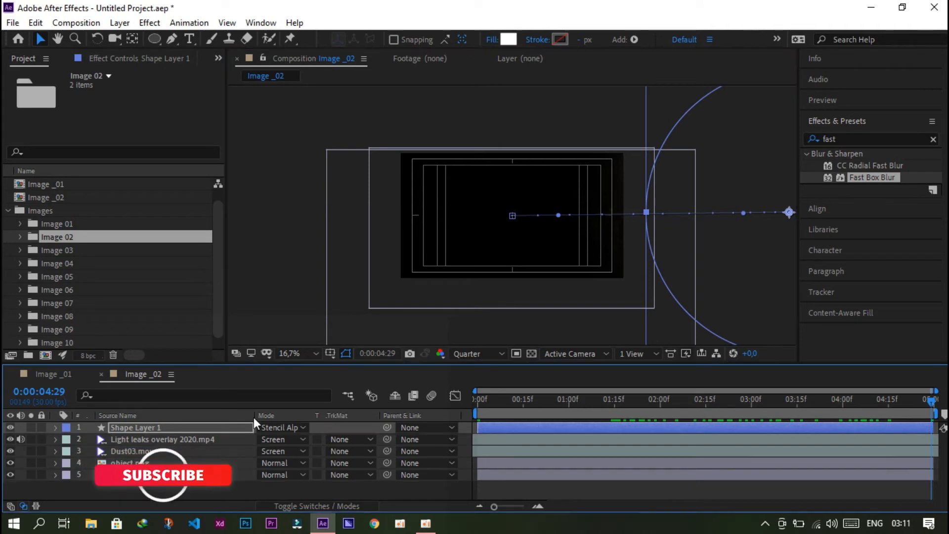
left_click_drag(874, 401, 932, 404)
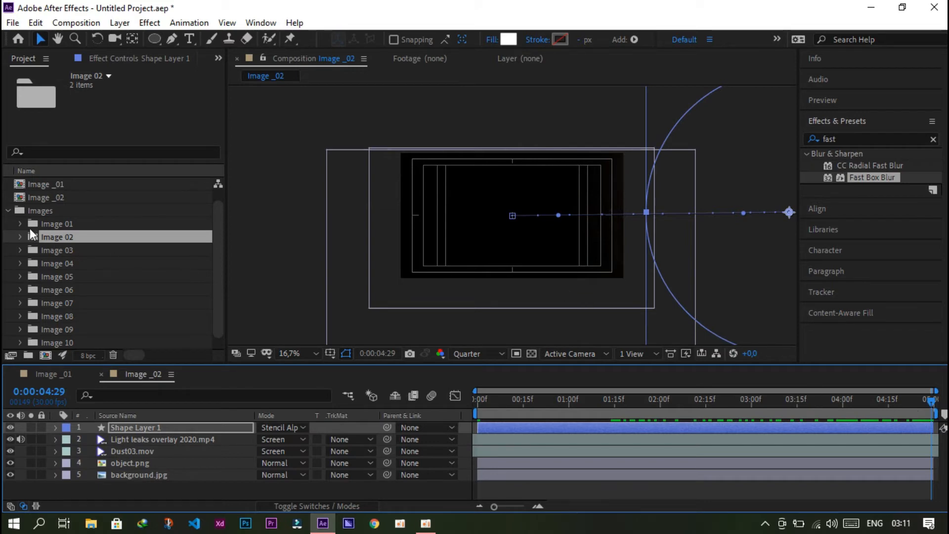
- Duplicate the Image _02 composition and open the copy, Image _03
left_click(20, 199)
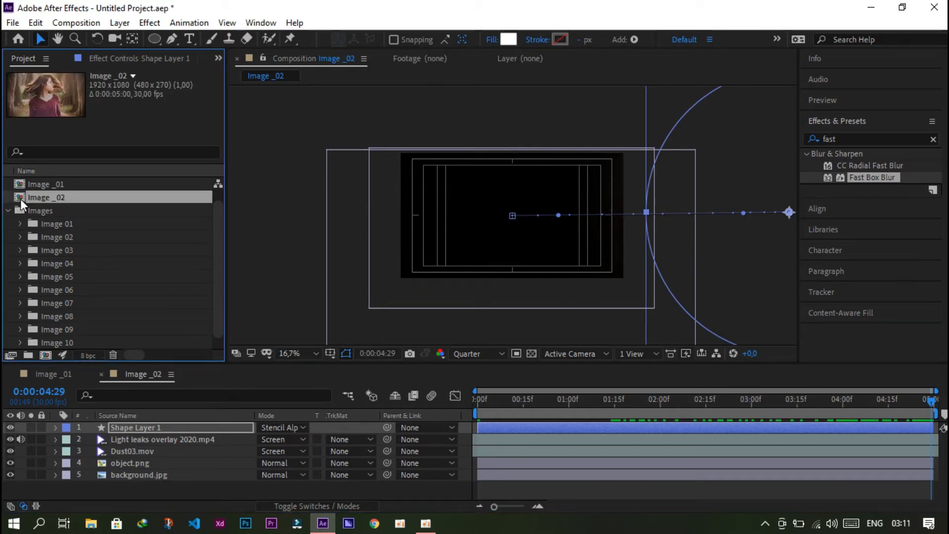
key("ctrl+d")
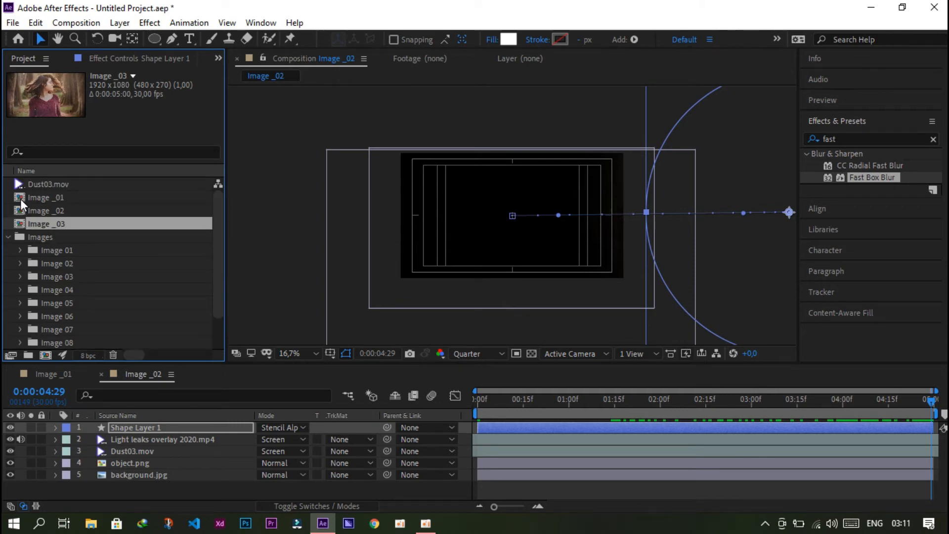
double_click(20, 227)
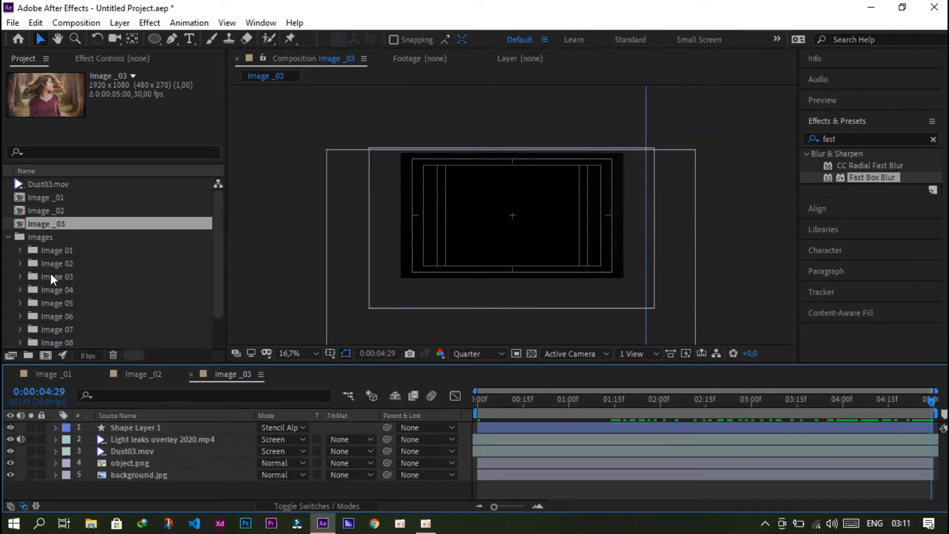
- Delete the object.png and background.jpg layers from Image _03 and hide the shape, light leaks and dust layers
left_click(129, 474)
left_click(129, 463, "shift")
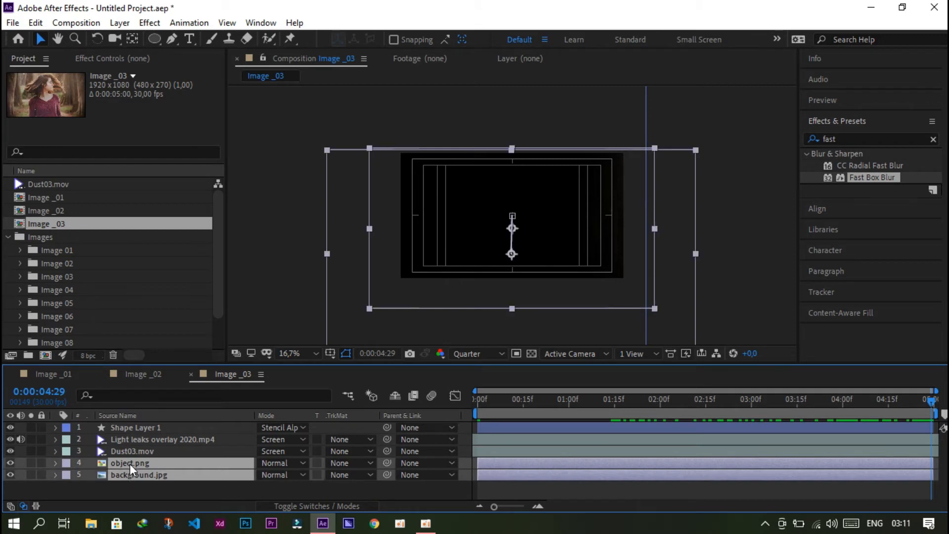
key("Delete")
left_click_drag(10, 450, 11, 431)
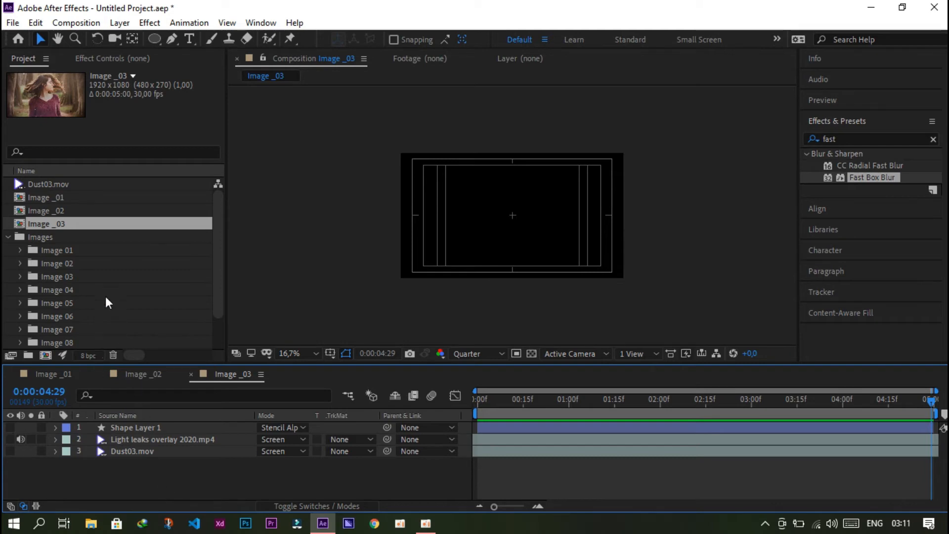
- Add the Image 03 folder's background.jpg and object.png below the dust layer in Image _03 and fit both to the composition width
left_click_drag(60, 276, 79, 461)
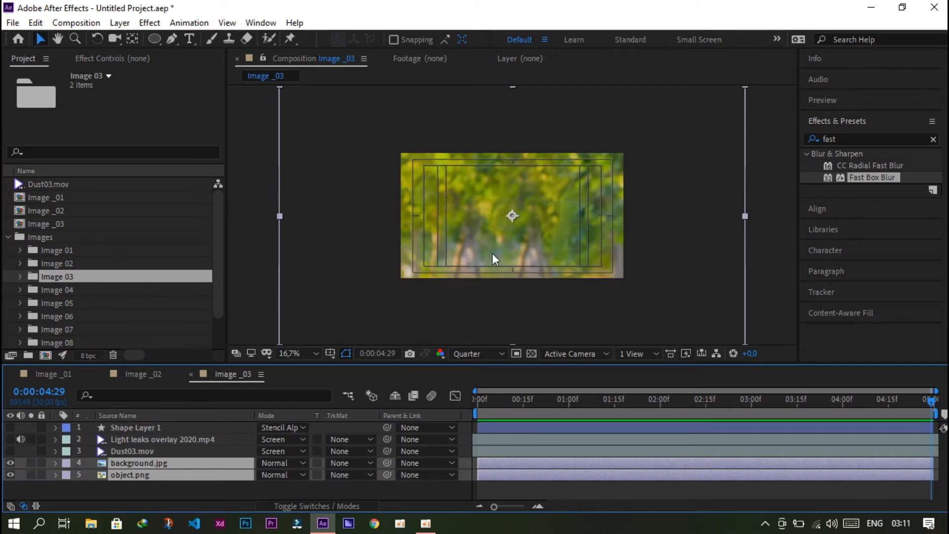
right_click(521, 224)
mouse_move(568, 183)
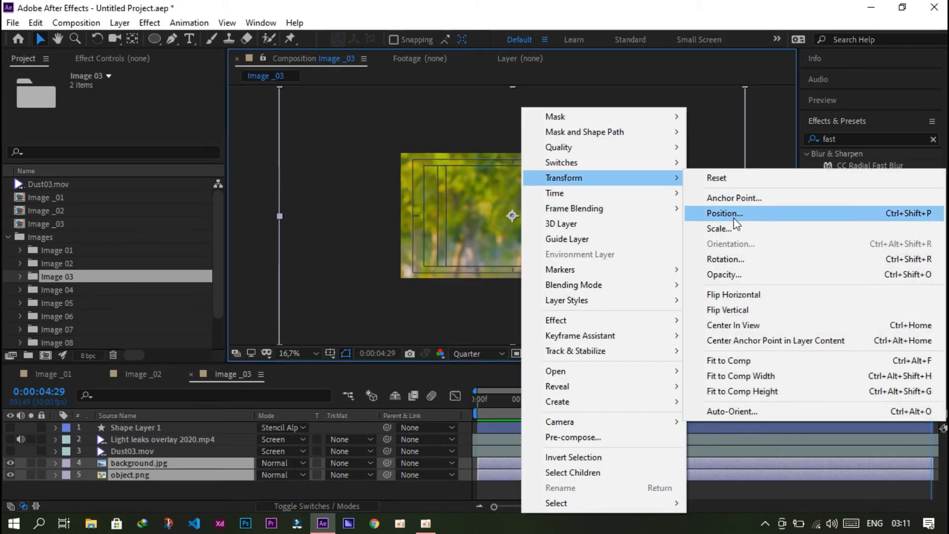
left_click(761, 375)
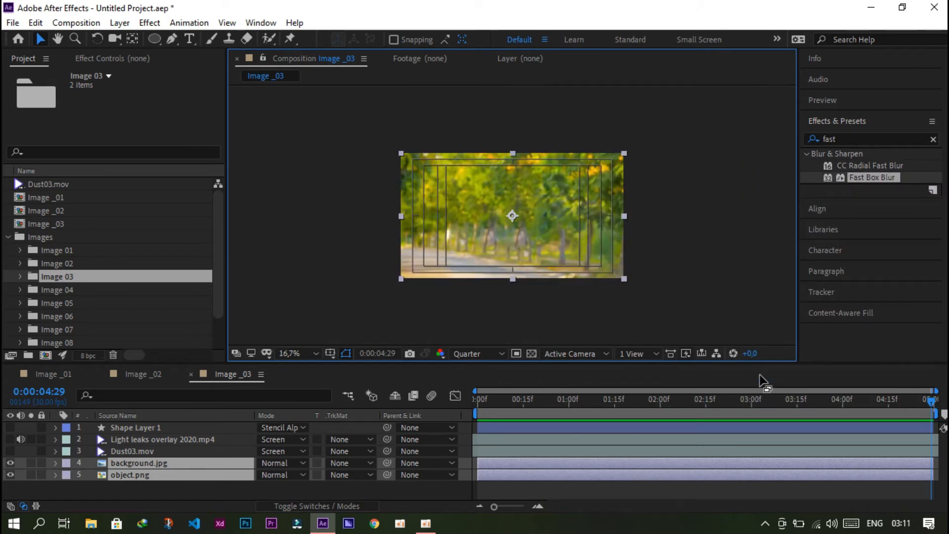
- Move the object.png layer above background.jpg in the layer stack
left_click(132, 486)
left_click_drag(131, 475, 131, 461)
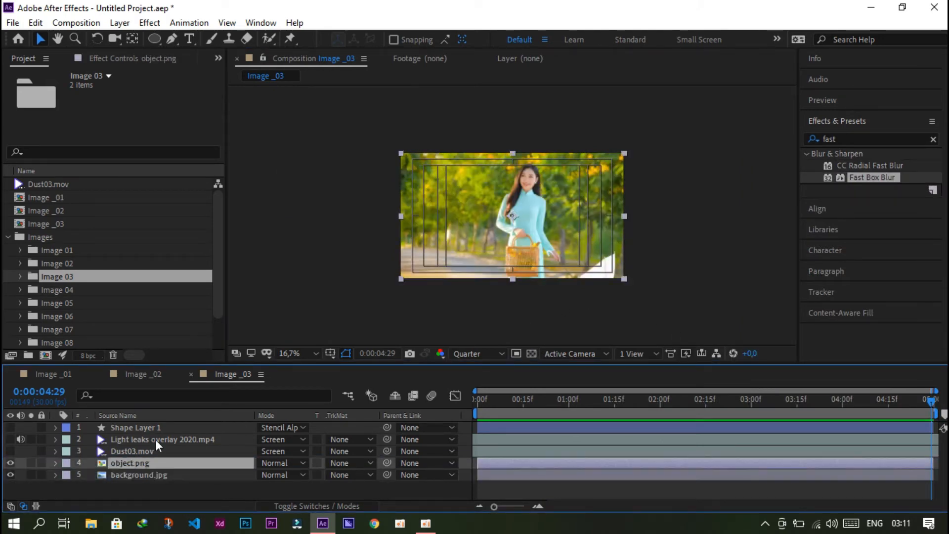
key(".")
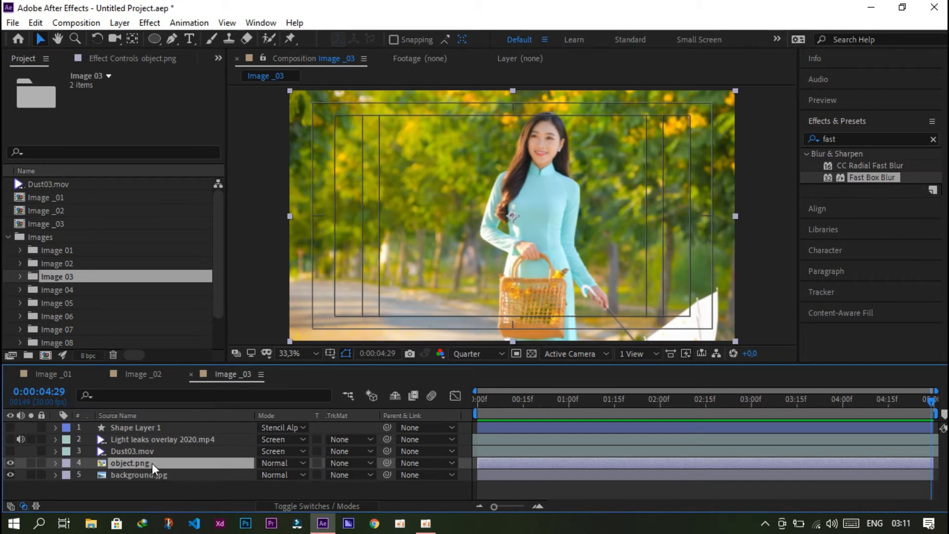
left_click(145, 484)
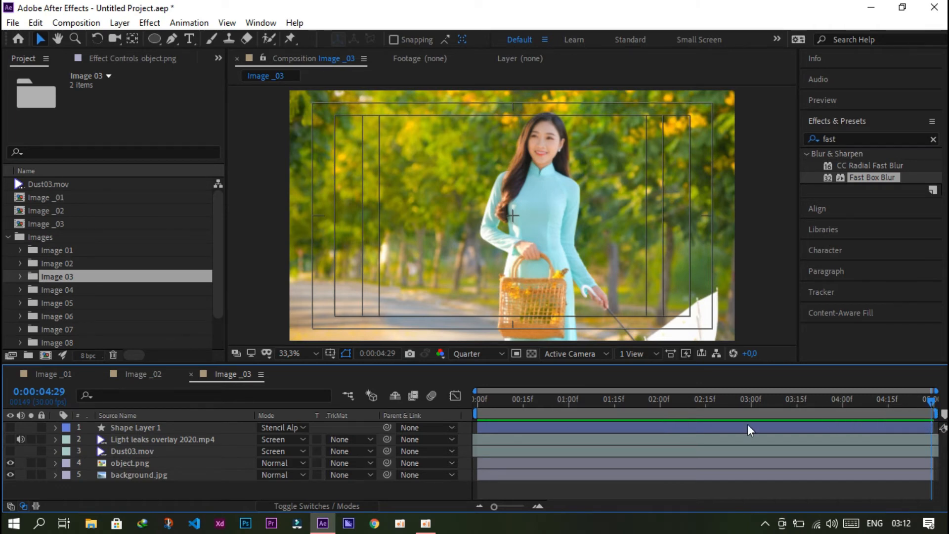
- Set starting Scale and Position keyframes at 0:00:00:00 on both object.png and background.jpg
left_click(474, 396)
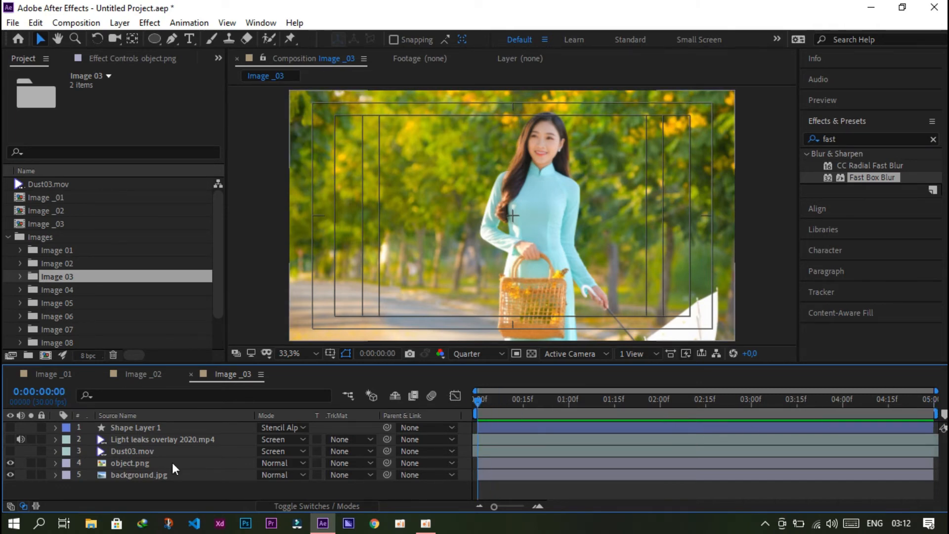
left_click_drag(131, 482, 128, 464)
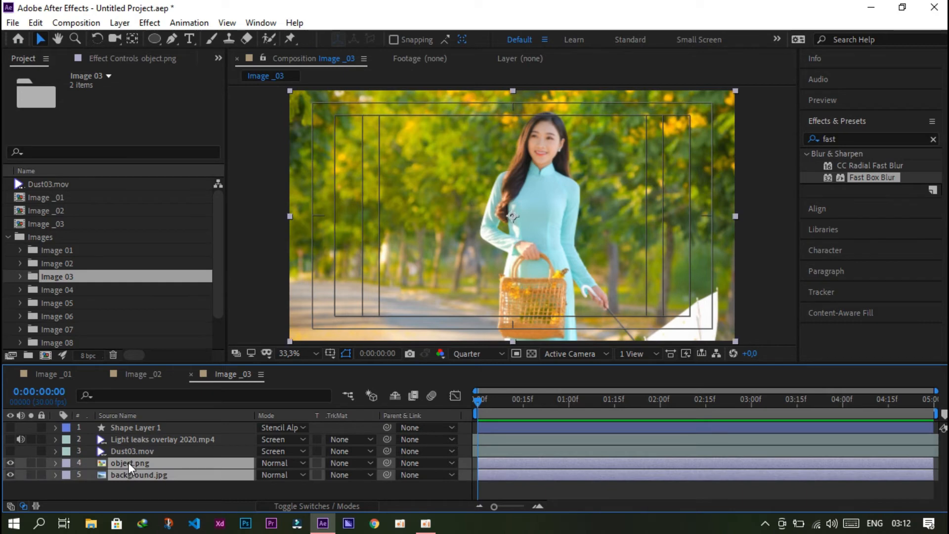
key("s")
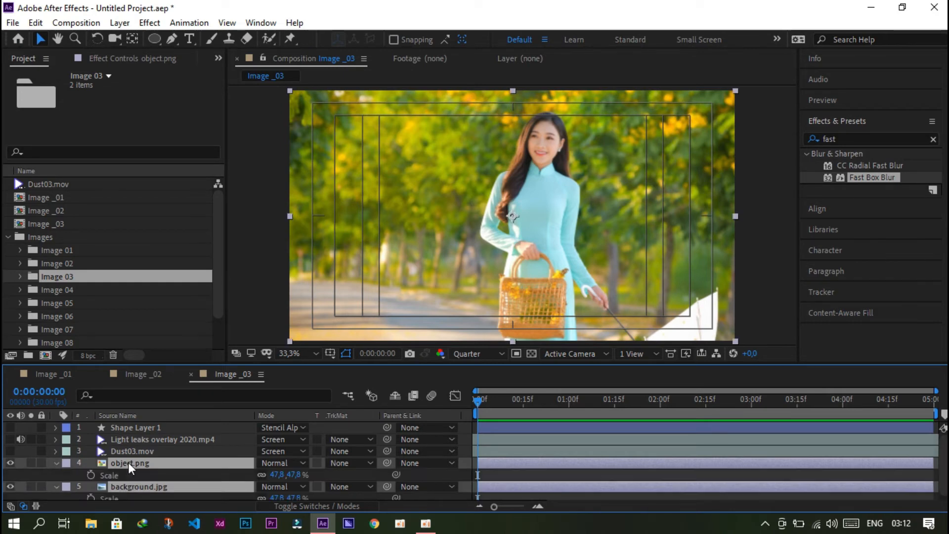
left_click(89, 473)
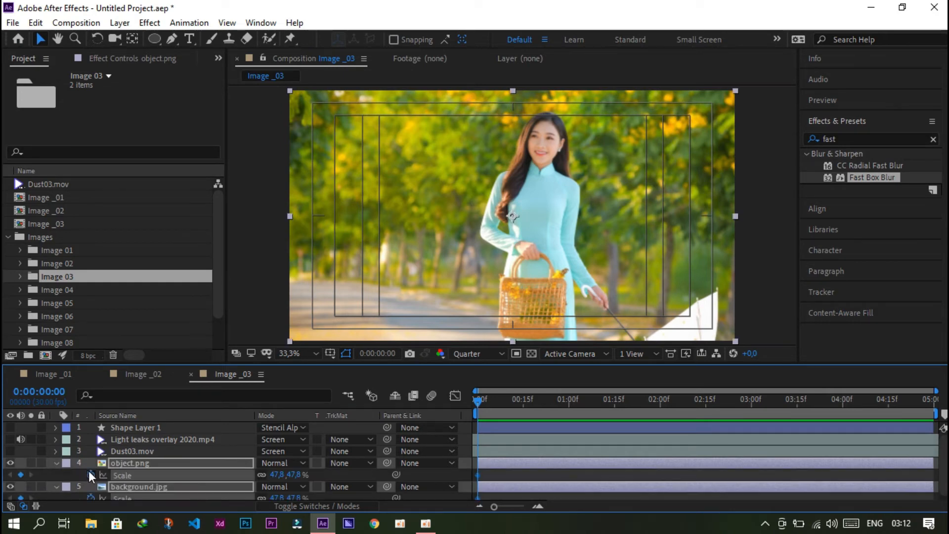
key("p")
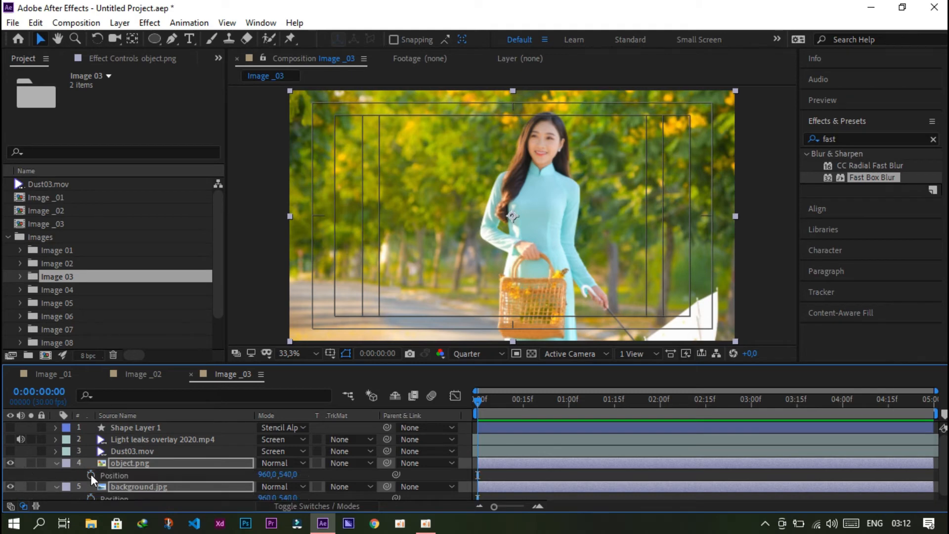
left_click(90, 474)
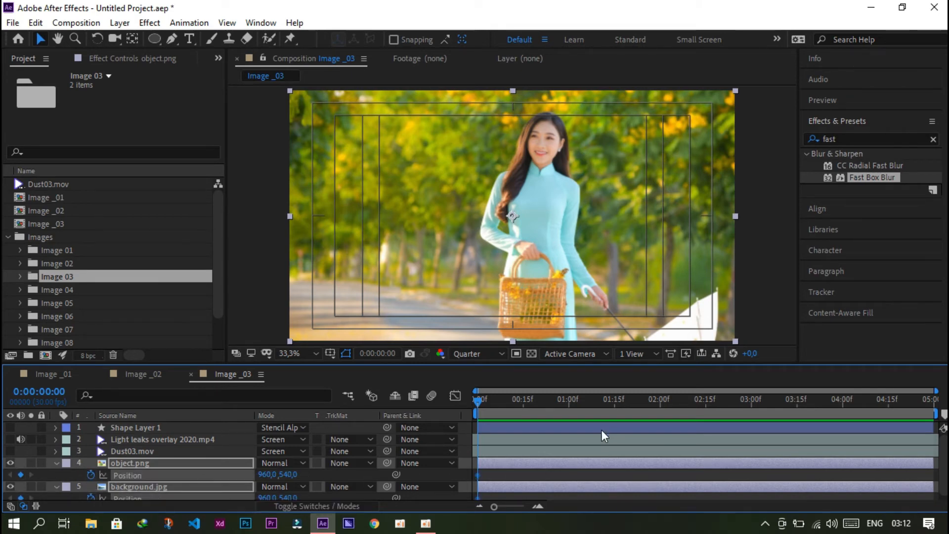
- At 0:00:04:25, scale object.png to 92.8% and move it to 699, 918; scale background.jpg to 67.8% and move it to 1170, 507
left_click(920, 402)
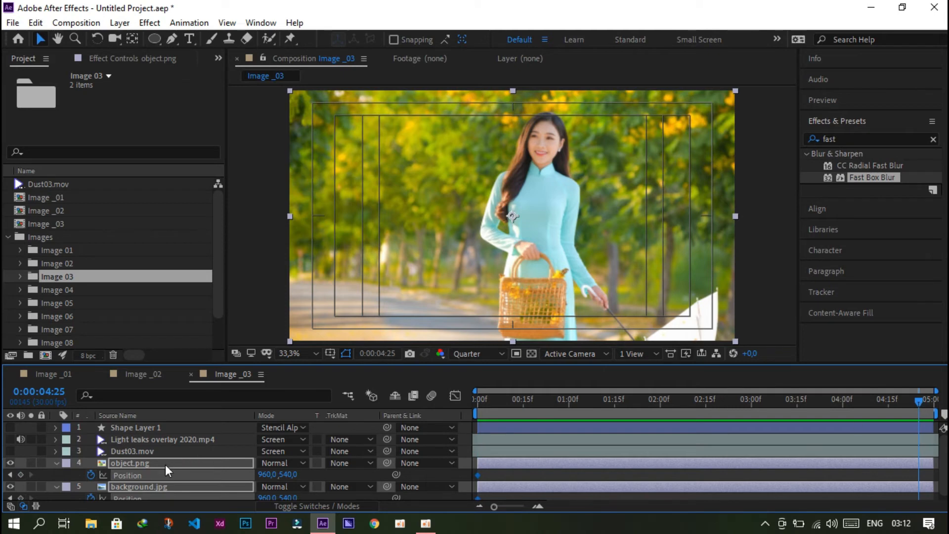
key("u")
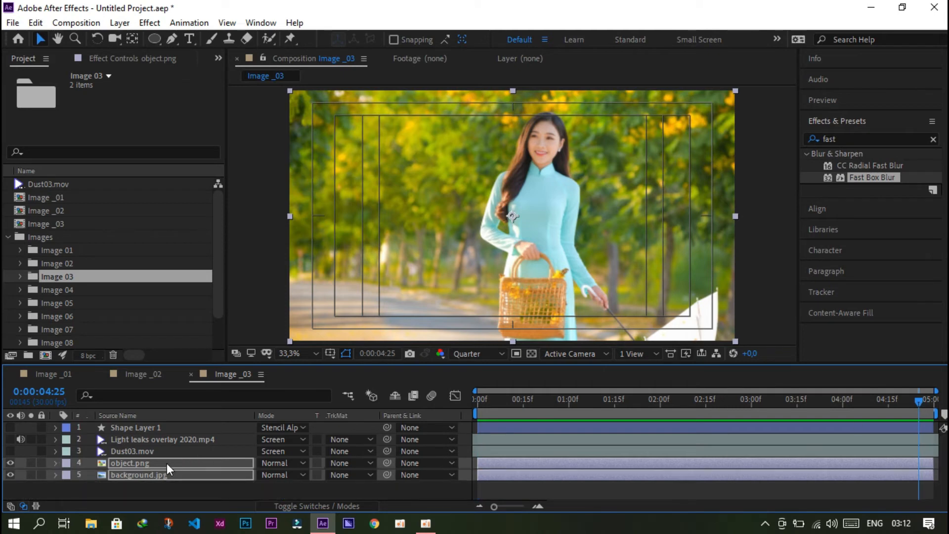
key("u")
scroll(167, 463, "down", 1)
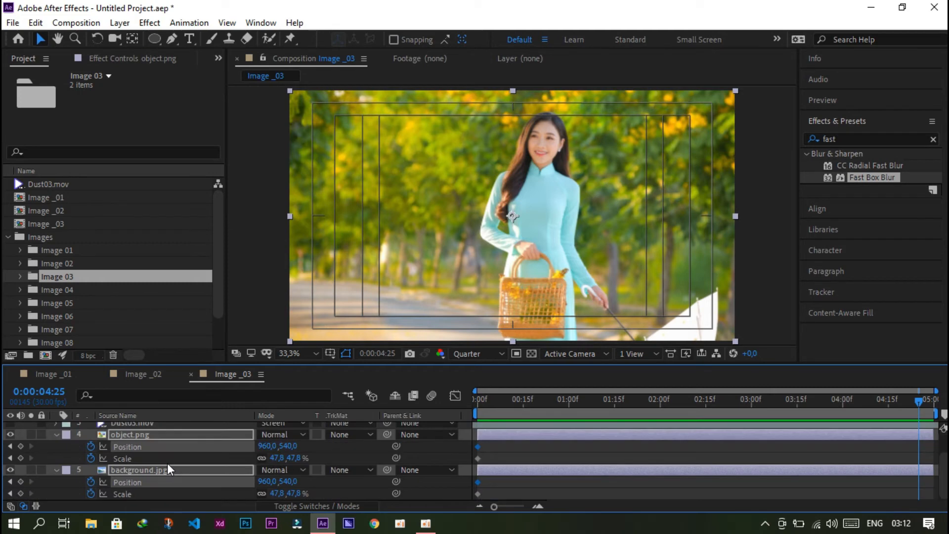
left_click(254, 215)
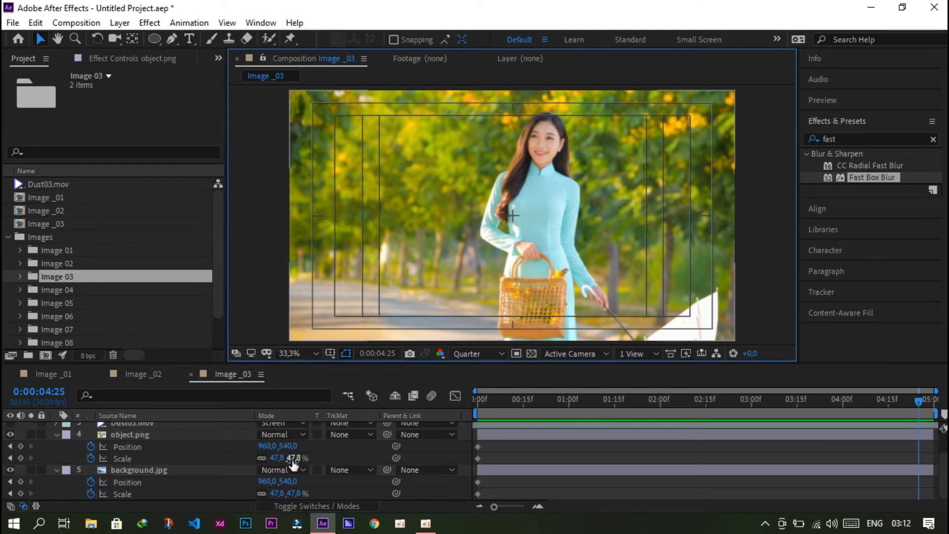
left_click_drag(291, 460, 299, 434)
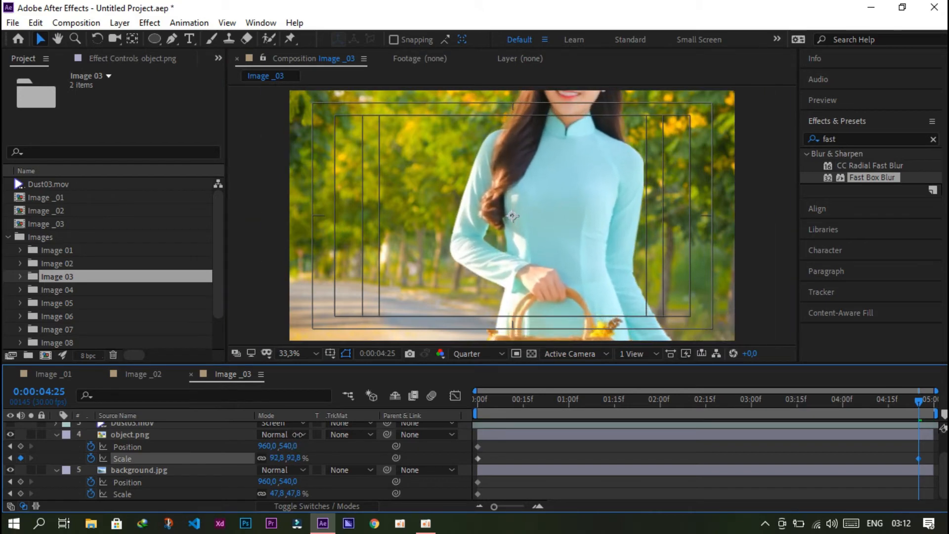
left_click_drag(564, 185, 505, 270)
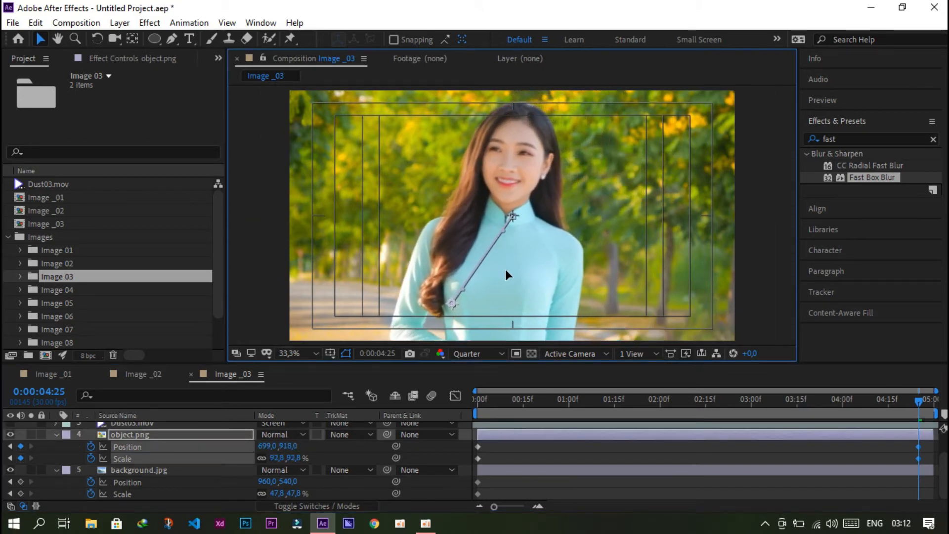
left_click_drag(293, 493, 312, 493)
left_click_drag(395, 195, 440, 181)
- Apply Easy Ease to the Position and Scale keyframes of both photo layers at 0:00:04:25
left_click_drag(908, 445, 927, 497)
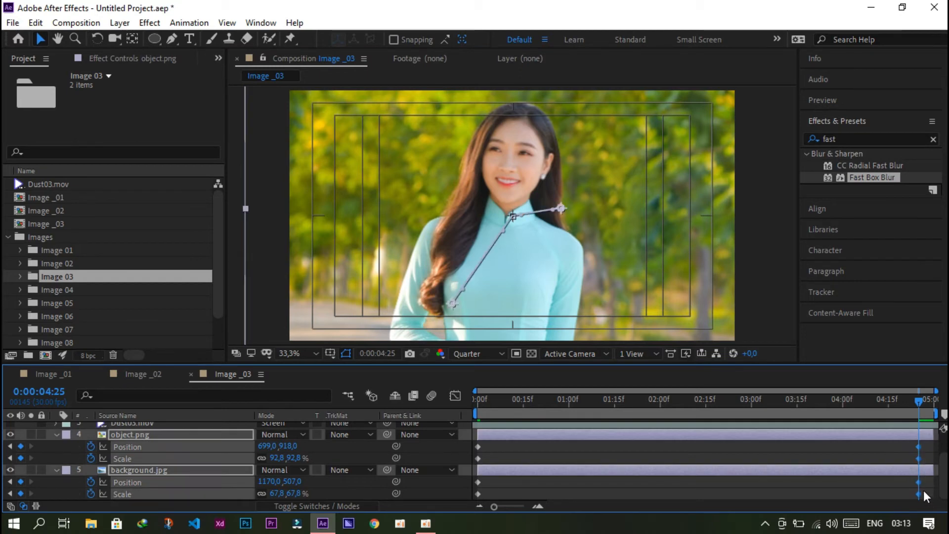
right_click(917, 480)
mouse_move(873, 470)
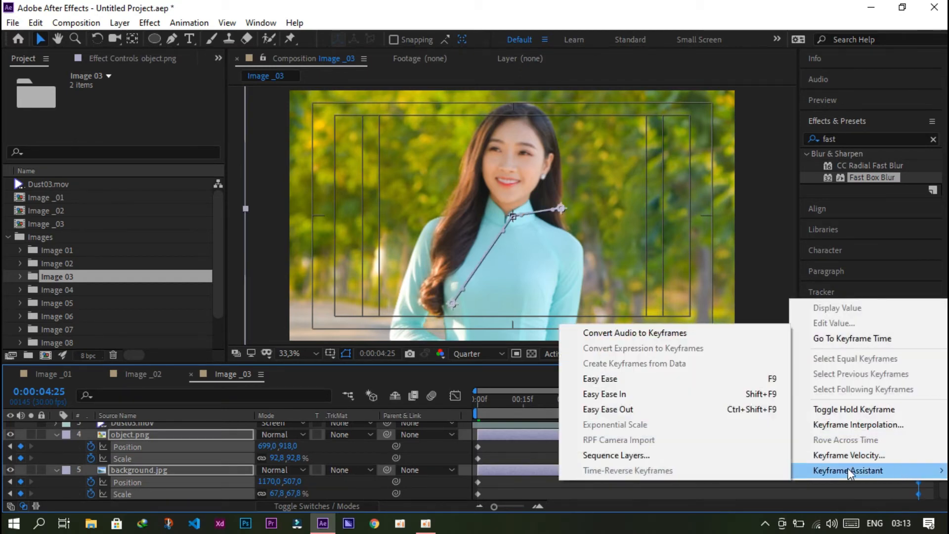
left_click(678, 376)
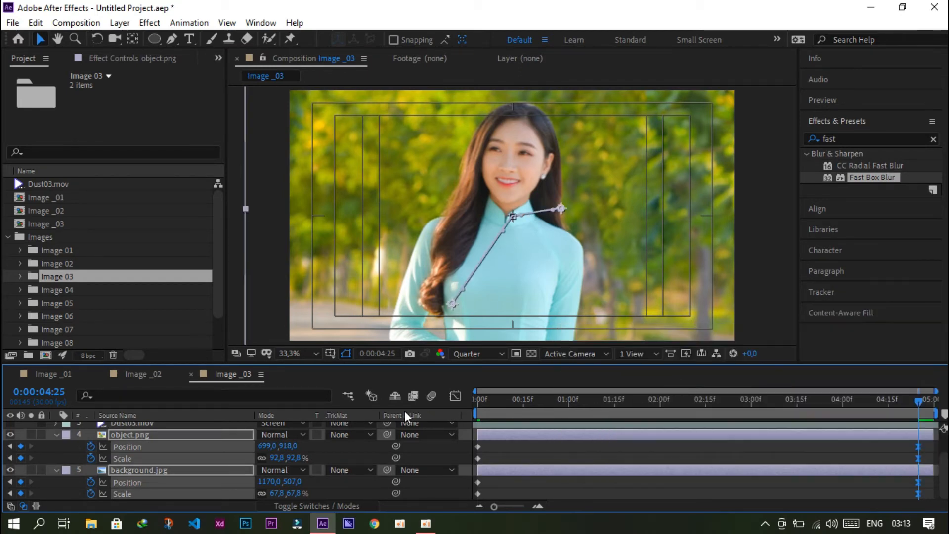
- Collapse the photo layers, make the shape, light leaks and dust layers visible again, and scrub through the composition
left_click(56, 434)
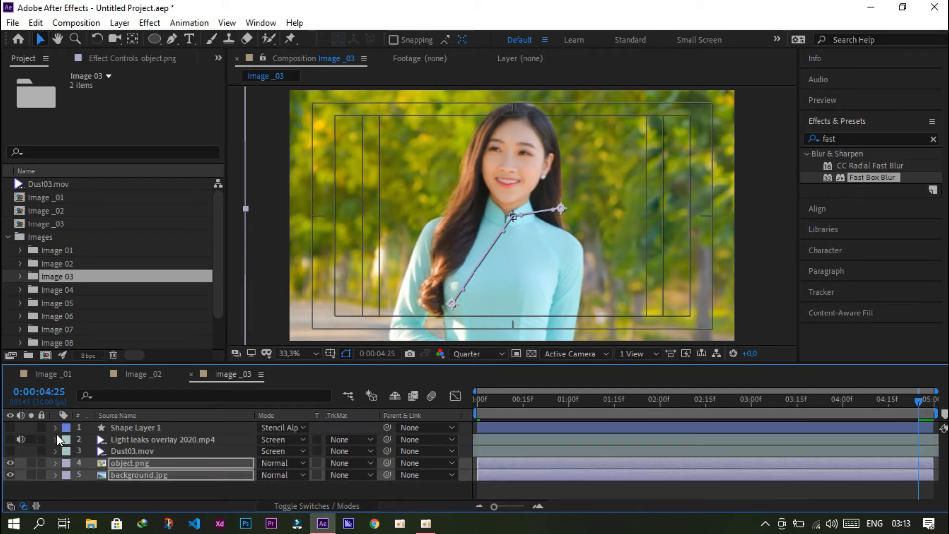
left_click(96, 487)
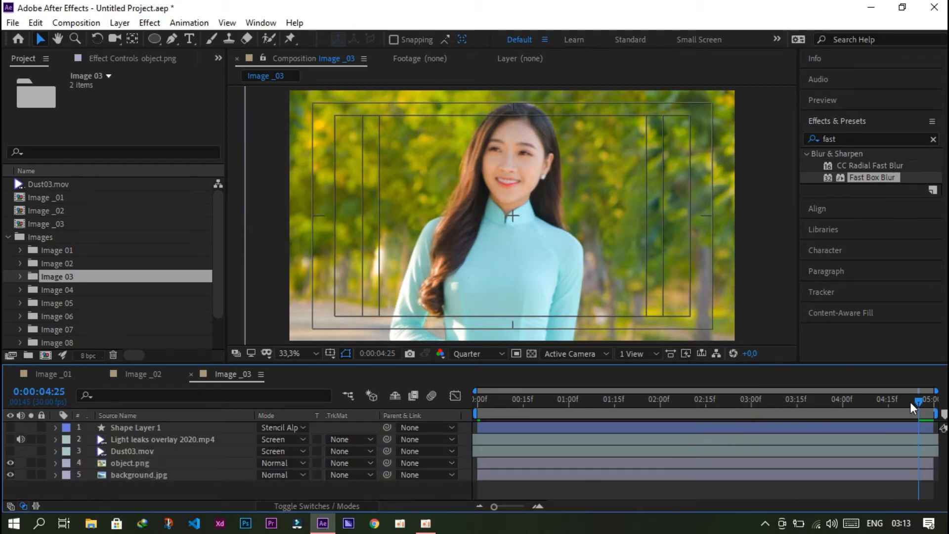
left_click_drag(10, 445, 10, 428)
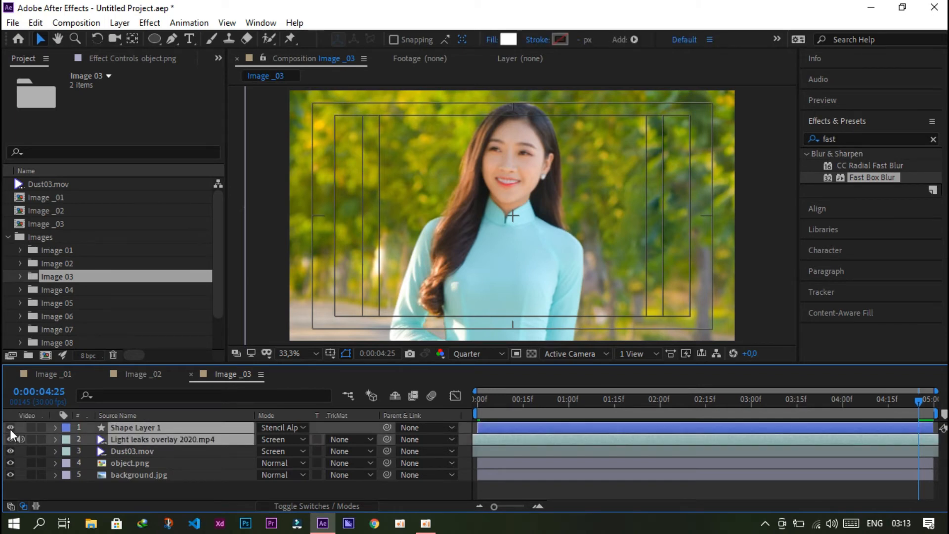
left_click_drag(919, 402, 885, 387)
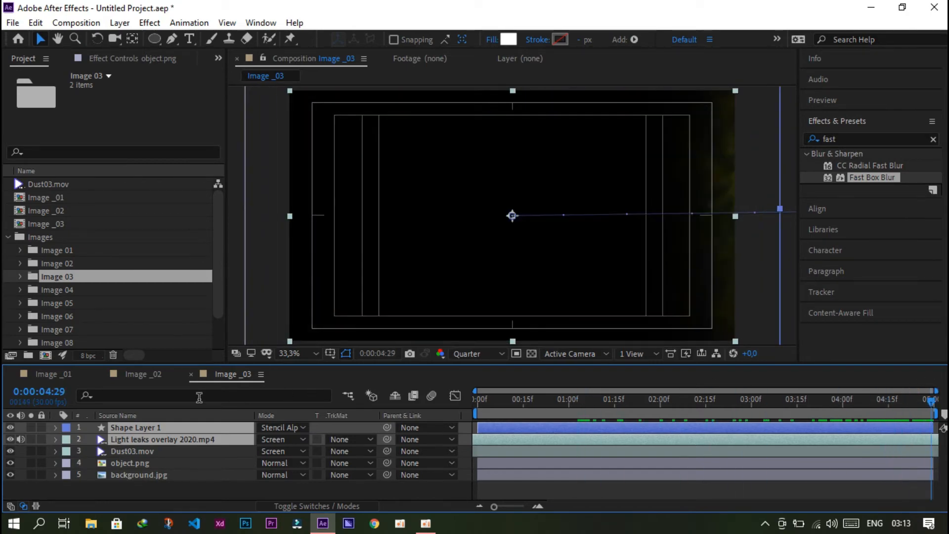
- At Shape Layer 1's last Position keyframe, 0:00:04:29, move the circle above the frame to 966, -1542
left_click(104, 451)
left_click(126, 427)
key("comma")
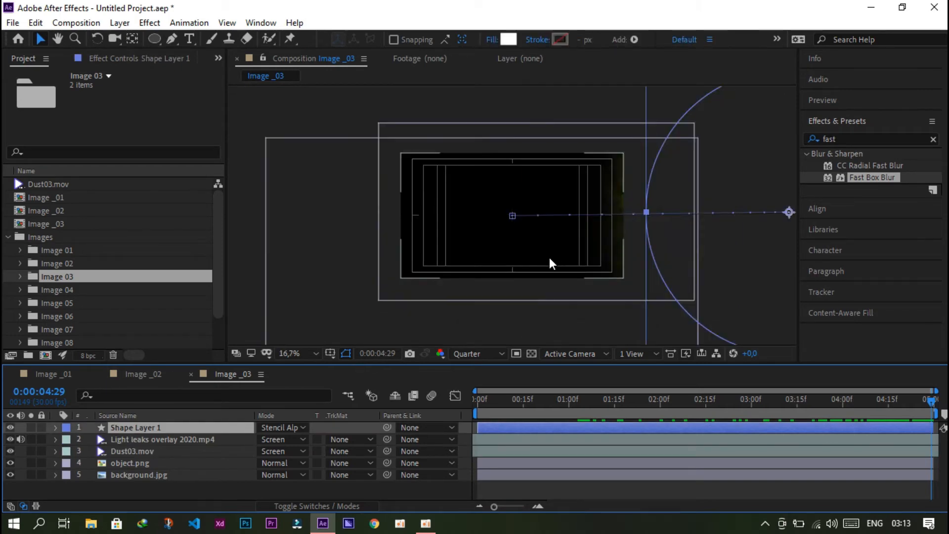
key("p")
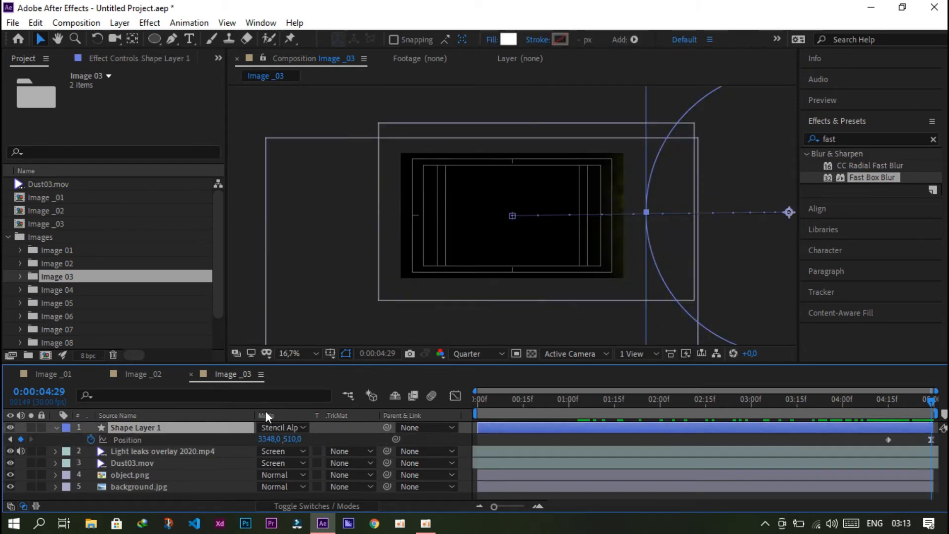
left_click(10, 439)
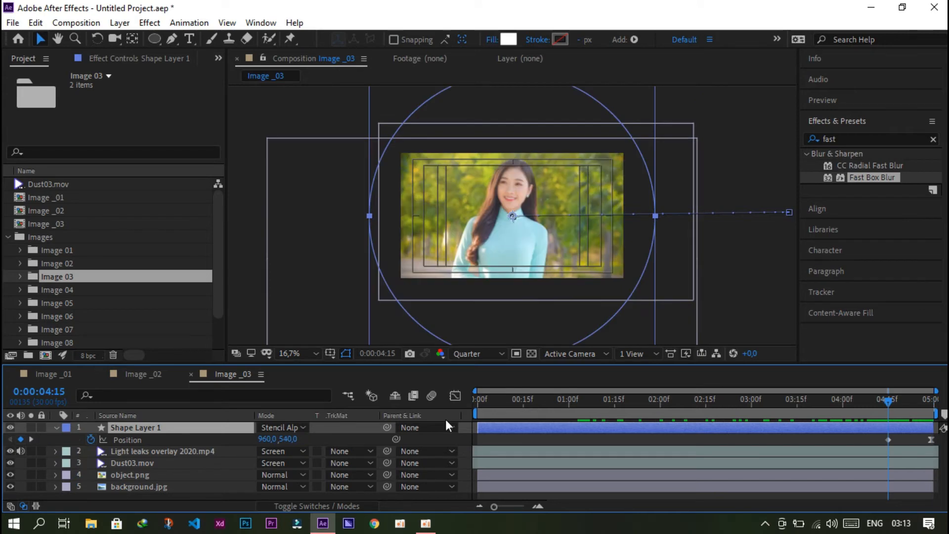
left_click(32, 439)
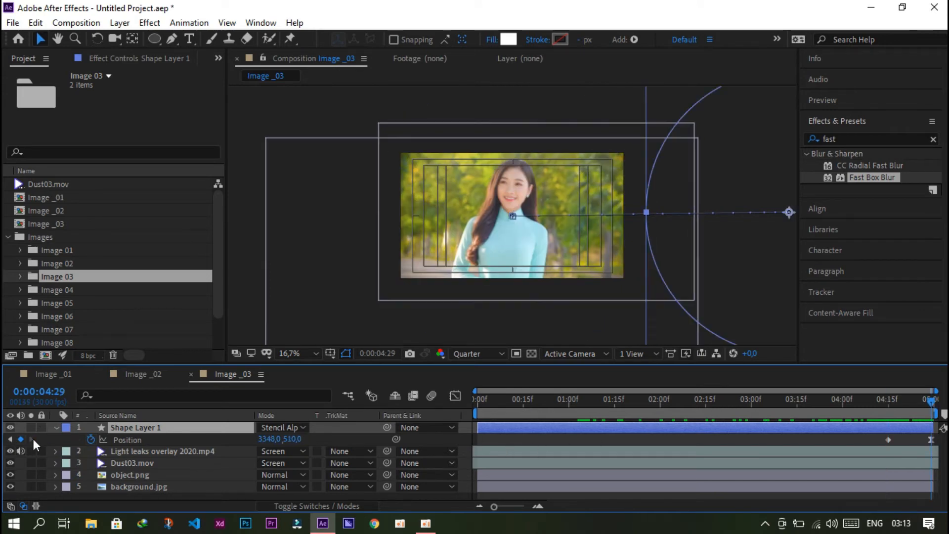
left_click_drag(731, 235, 467, 63)
left_click_drag(538, 115, 524, 53)
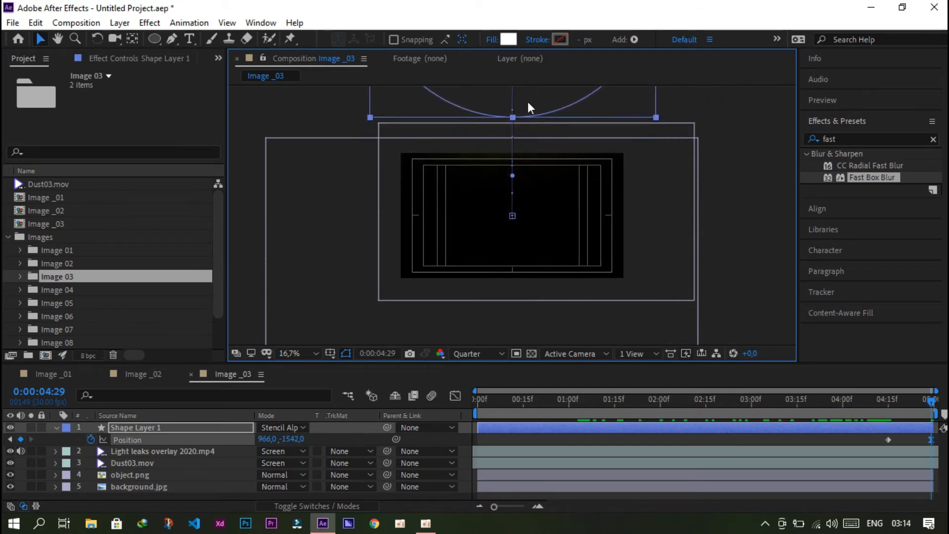
- Preview the circle's upward wipe between 0:00:04:27 and 0:00:04:23, checking it briefly against the transparency grid
mouse_move(930, 401)
left_mouse_down()
mouse_move(864, 393)
mouse_move(922, 398)
left_mouse_up()
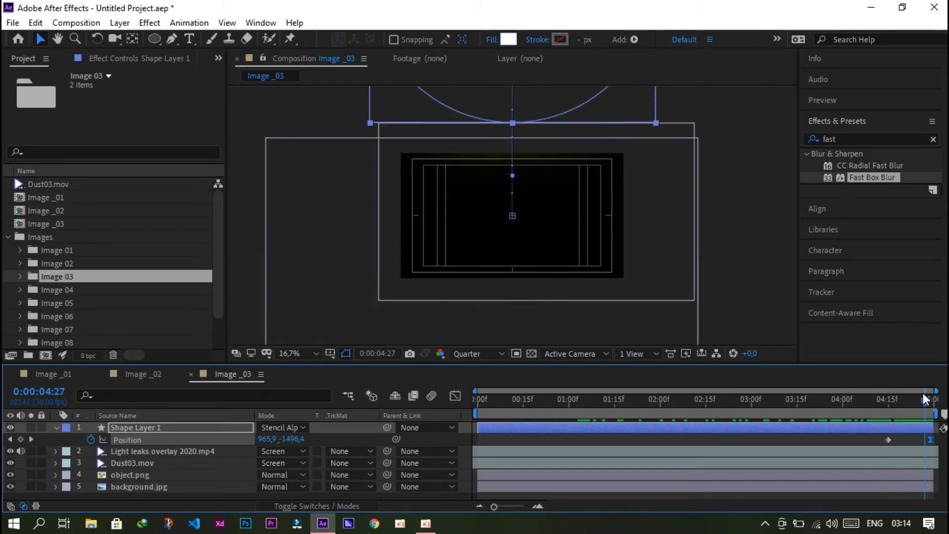
left_click(531, 353)
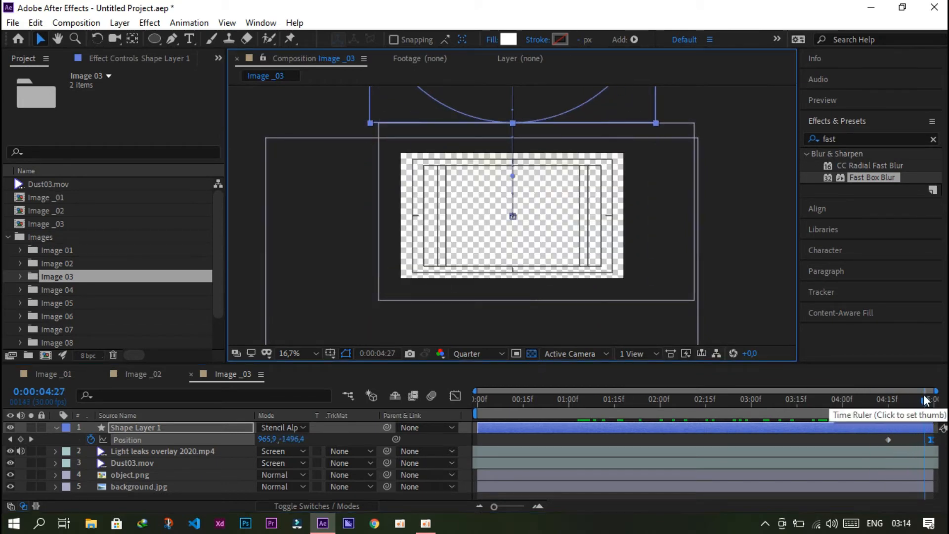
mouse_move(924, 403)
left_mouse_down()
mouse_move(887, 396)
mouse_move(933, 401)
mouse_move(913, 402)
left_mouse_up()
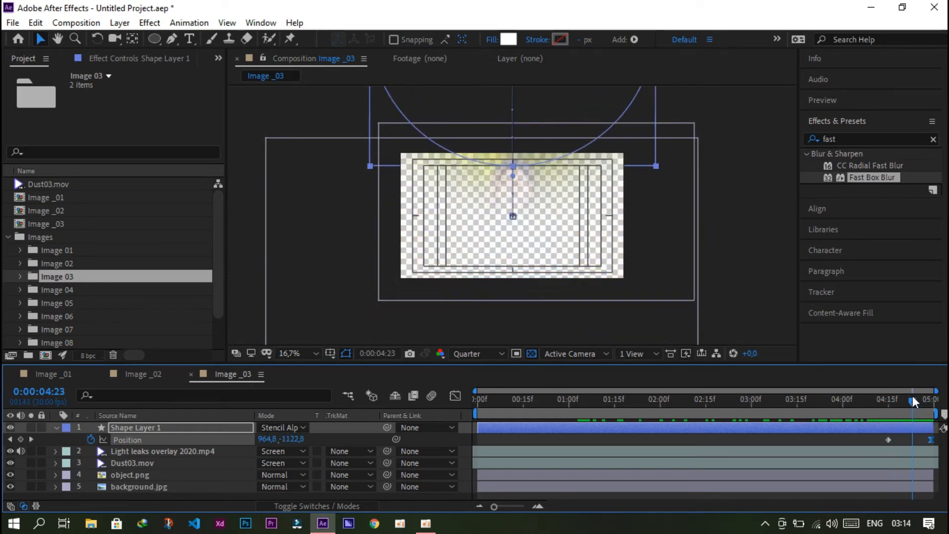
left_click(532, 353)
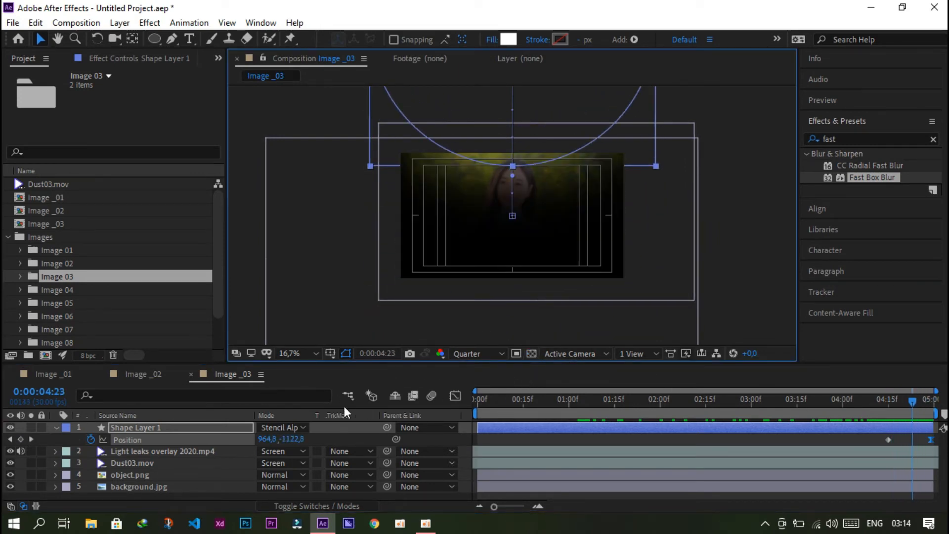
- Duplicate the Image _03 composition in the project and open the copy, Image _04
left_click(31, 225)
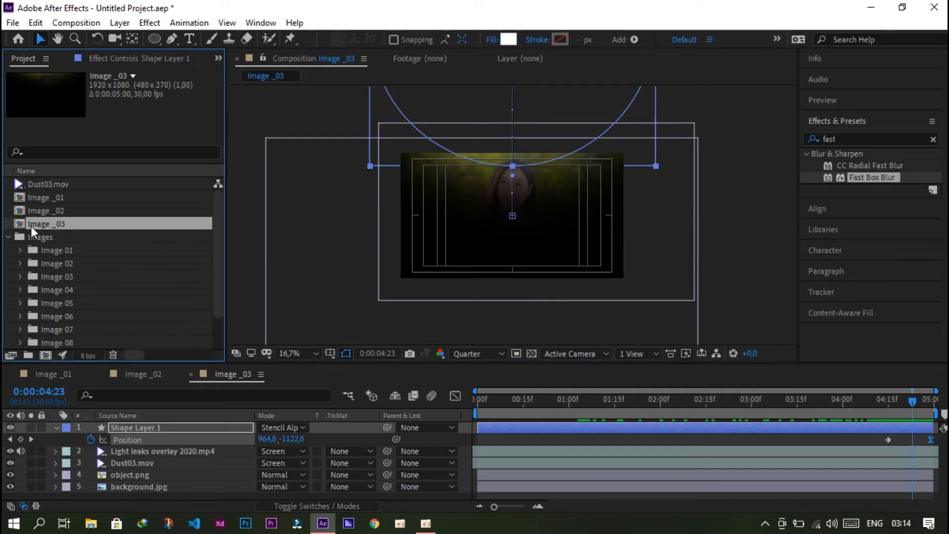
key("ctrl+d")
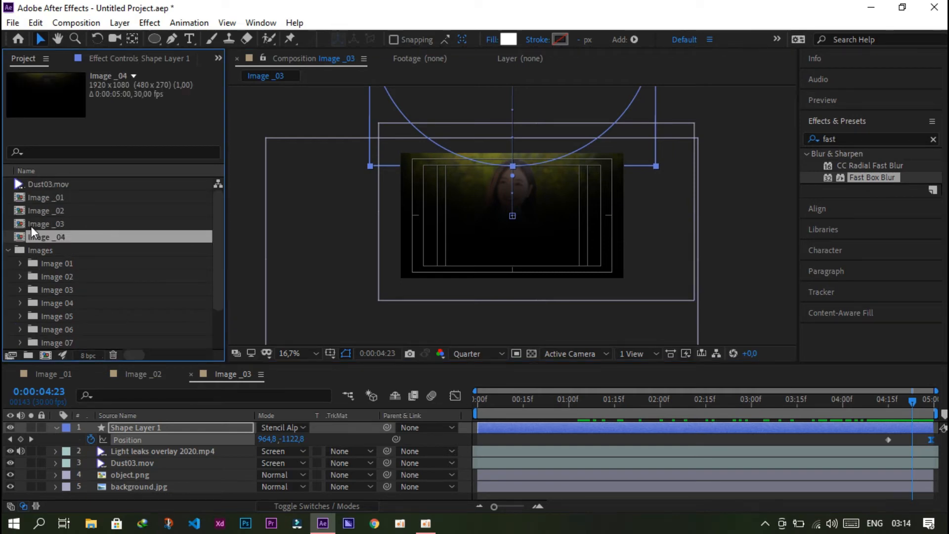
double_click(37, 235)
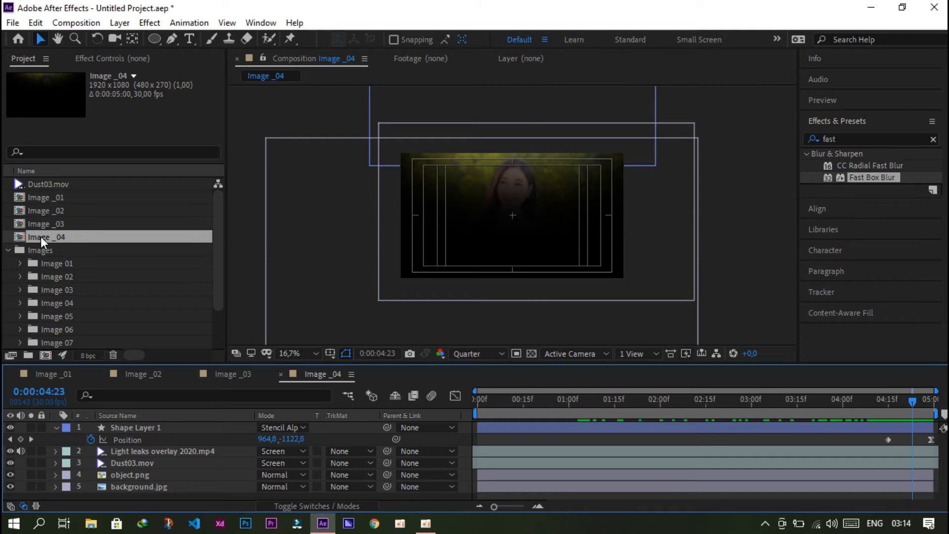
- Delete object.png and background.jpg from Image _04 and add the Image 04 folder's photos below Dust03.mov
left_click(142, 490)
left_click(142, 476, "shift")
key("Delete")
left_click_drag(56, 302, 79, 477)
right_click(527, 242)
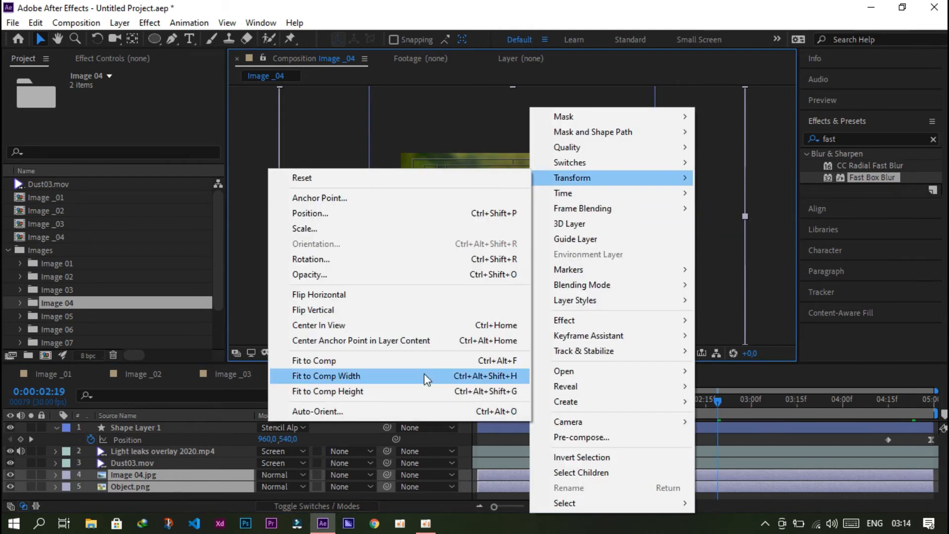
left_click(423, 375)
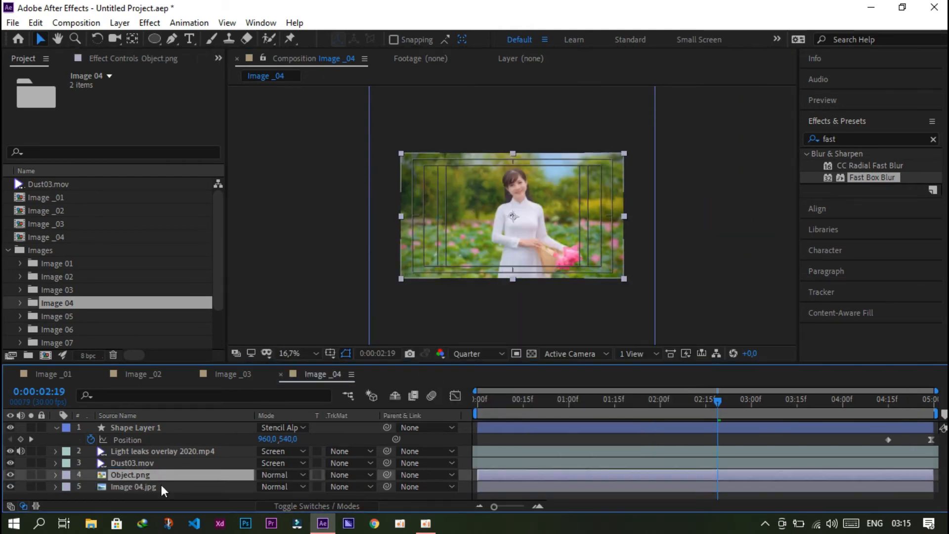
left_click(160, 483)
left_click(152, 473, "shift")
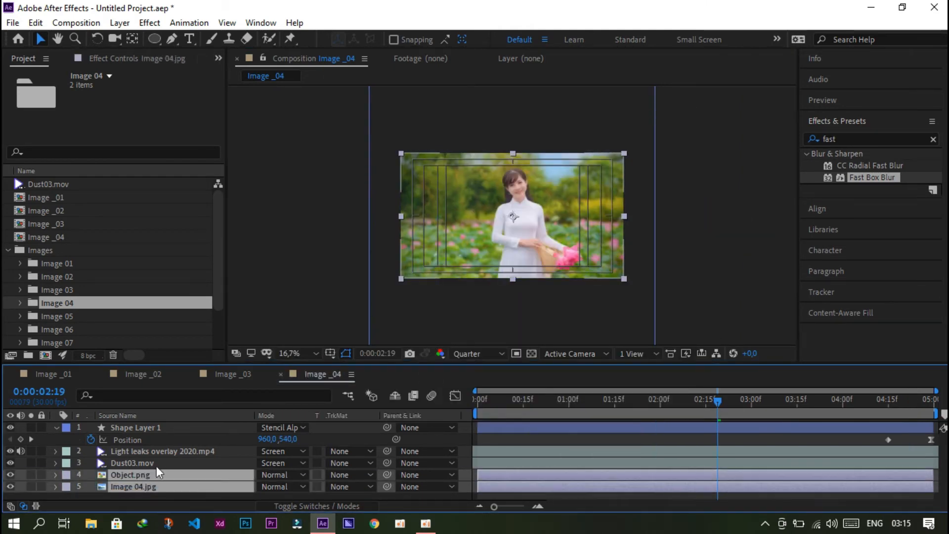
key("p")
key("ctrl+z")
key("ctrl+z")
key("ctrl+z")
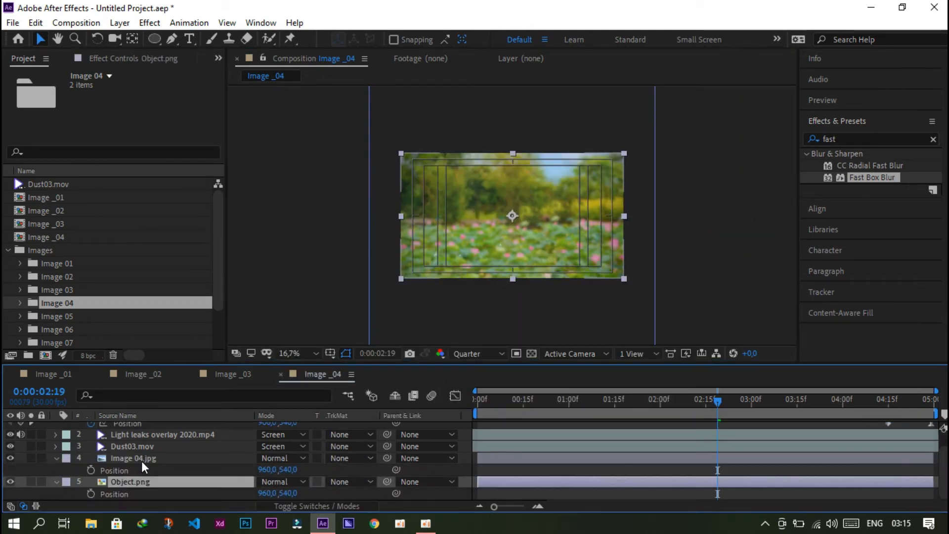
left_click(57, 459)
- Fit both Image 04 photos to the composition width and place Object.png above Image 04.jpg
right_click(457, 212)
mouse_move(497, 178)
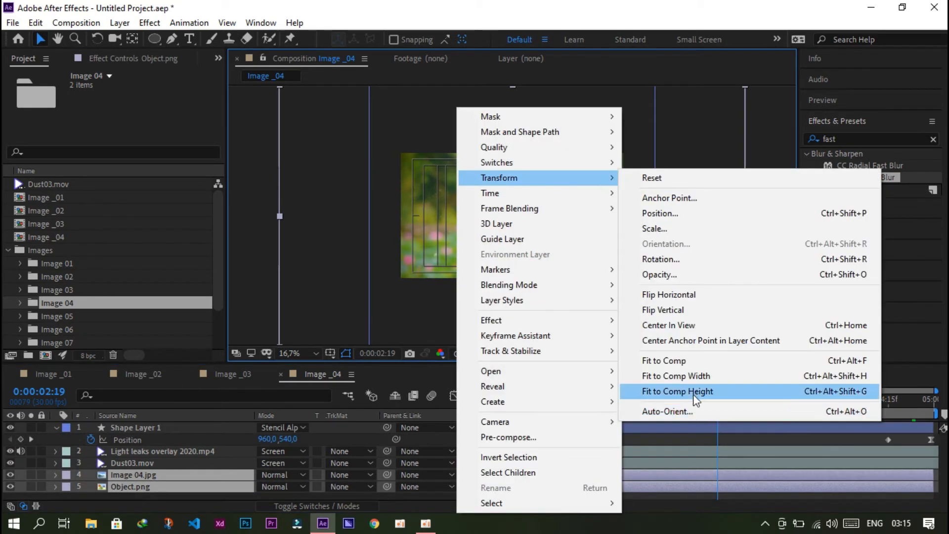
left_click(679, 376)
left_click(283, 290)
left_click_drag(123, 486, 121, 469)
- Add Scale and Position keyframes to Object.png and Image 04.jpg at 0:00:00:00
left_click(133, 484, "shift")
key("s")
left_click(91, 486)
key("p")
left_click(92, 487)
key("u")
key("u")
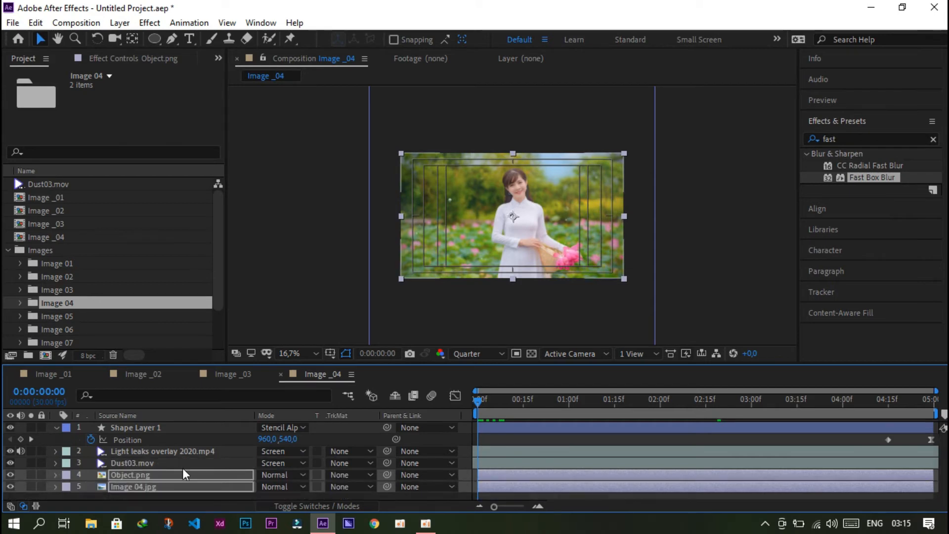
- Go to 0:00:04:24 and hide the shape, light leaks and dust layers
left_click_drag(909, 400, 916, 401)
scroll(180, 456, "down", 2)
scroll(122, 436, "up", 2)
left_click_drag(10, 462, 10, 426)
- At 0:00:04:24, scale Object.png to 88.8% at position 894, 795 and Image 04.jpg to 66.8% at position 840, 624
scroll(307, 488, "down", 2)
left_click(297, 246)
left_click_drag(280, 458, 301, 436)
left_click_drag(541, 214, 524, 259)
scroll(525, 252, "up", 2)
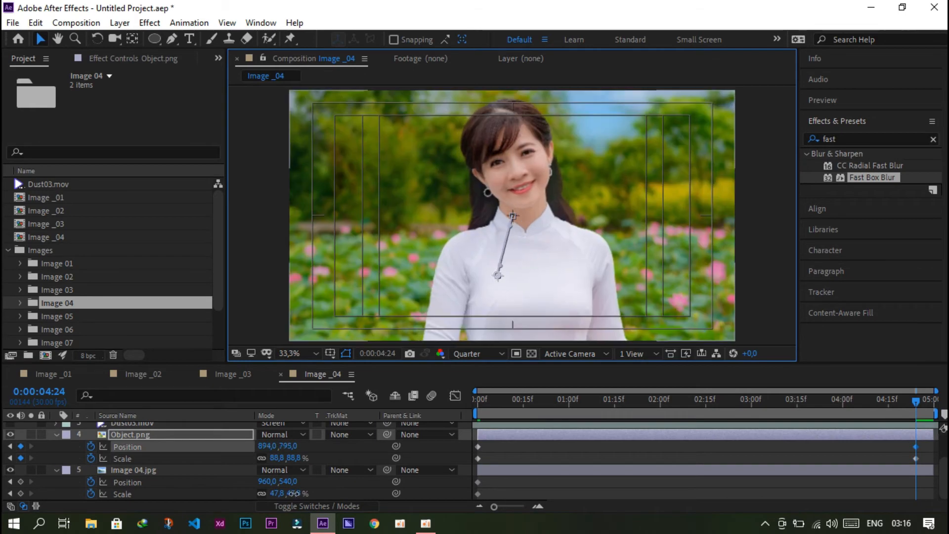
left_click_drag(294, 494, 304, 493)
left_click_drag(637, 207, 610, 226)
- Apply Easy Ease to both photo layers' Position and Scale keyframes at 0:00:04:24, collapse the layers and scrub through the motion
left_click_drag(888, 442, 917, 494)
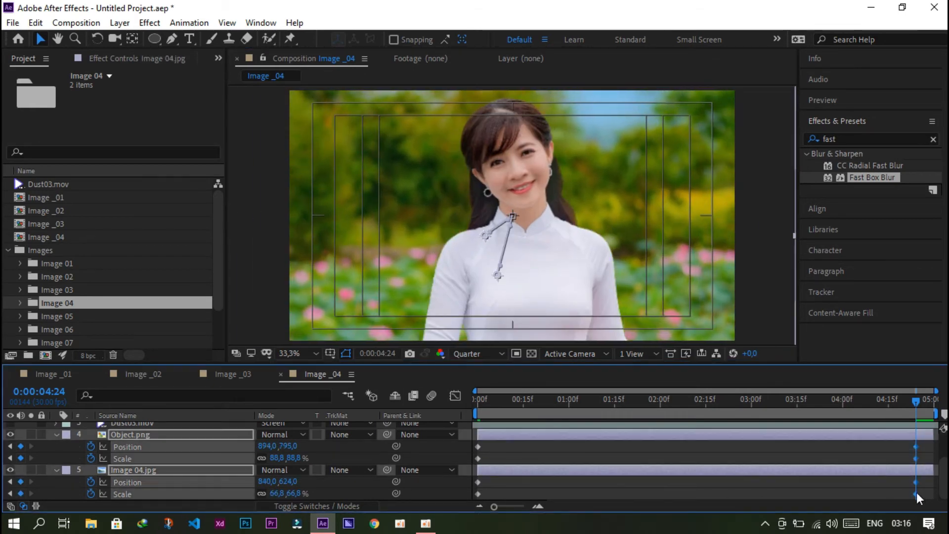
right_click(916, 493)
mouse_move(846, 482)
left_click(677, 405)
left_click(57, 435)
left_click_drag(765, 399, 658, 392)
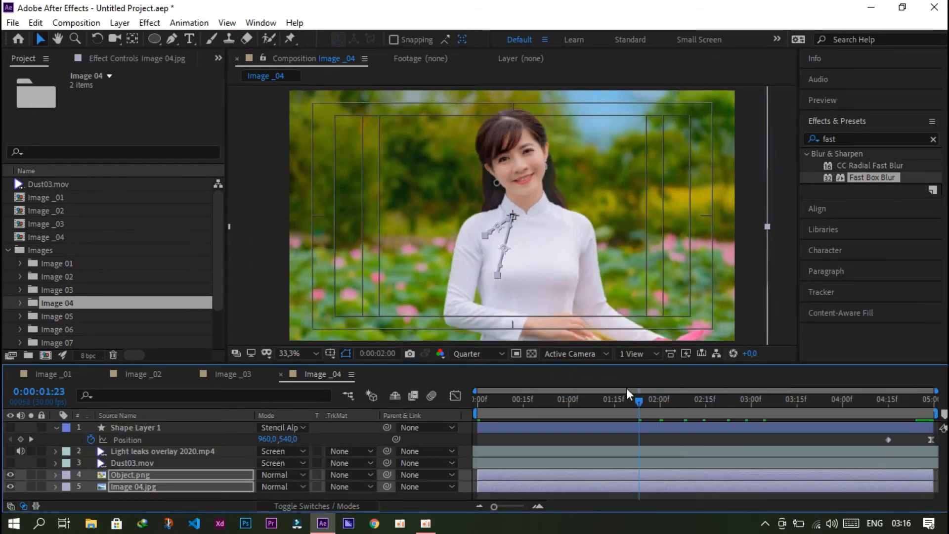
- At Shape Layer 1's last Position keyframe, 0:00:04:29, move the circle below the frame to 978, 2568
left_click(29, 439)
left_click(29, 438)
scroll(519, 106, "down", 2)
left_click_drag(517, 155, 530, 326)
- Duplicate the Image _04 composition and open the copy, Image _05
left_click(48, 238)
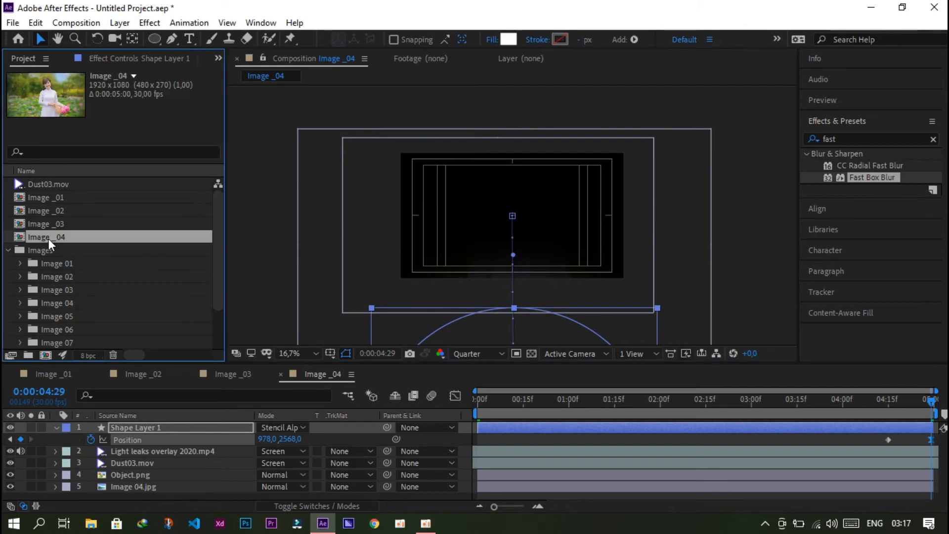
key("ctrl+d")
double_click(57, 249)
- Replace the two photo layers in Image _05 with the Image 05 folder's photos and hide the shape, light leaks and dust layers
left_click_drag(114, 490, 112, 487)
left_click(119, 476, "shift")
key("Delete")
left_click_drag(11, 463, 10, 428)
left_click_drag(57, 330, 127, 472)
- Scale both Image 05 photos to fit the composition
right_click(477, 265)
mouse_move(633, 182)
left_click(684, 359)
key("period")
- Add Scale and Position keyframes to object.png and background.jpg at 0:00:00:00
key("alt+shift+s")
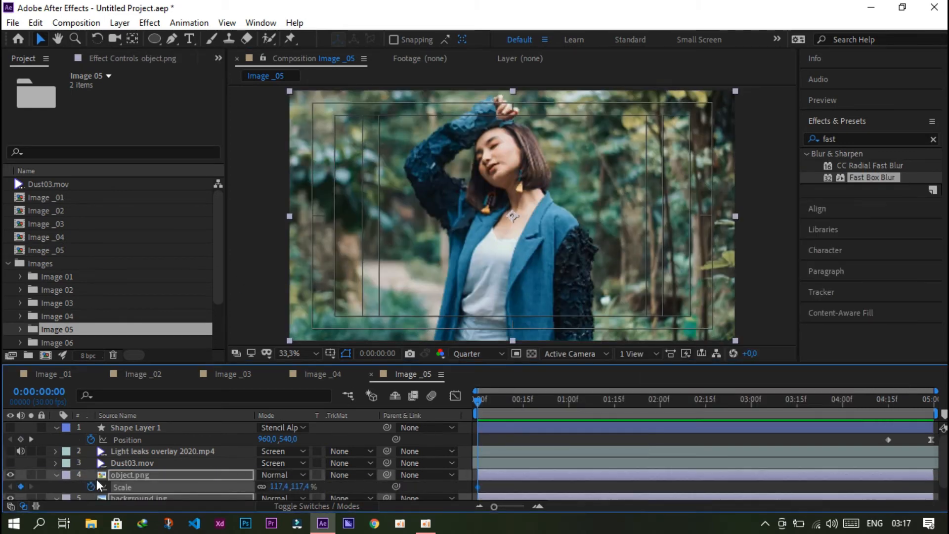
key("p")
left_click(91, 486)
scroll(147, 462, "down", 2)
key("u")
key("u")
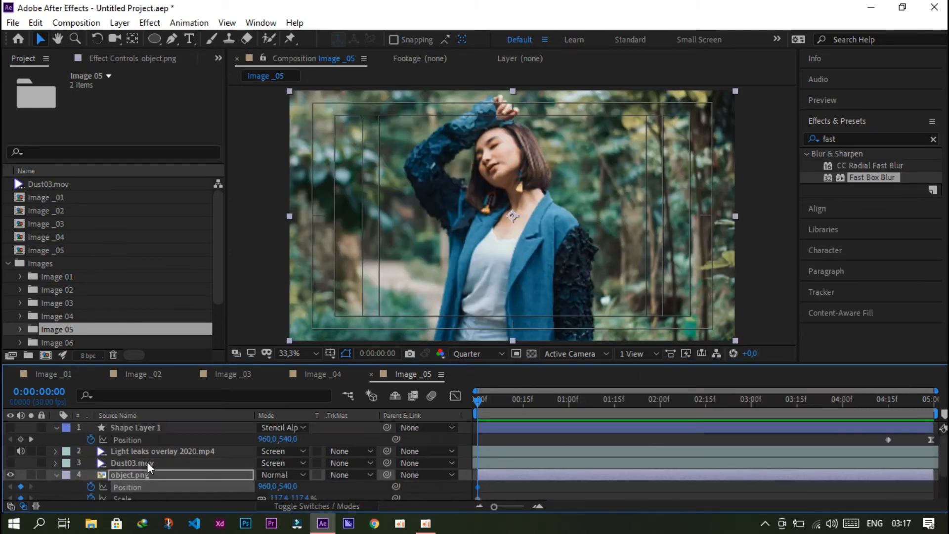
- At 0:00:04:25, scale object.png to 188.4% at position 1008, 798 and background.jpg to 146.4% at position 915, 630
scroll(147, 461, "down", 3)
left_click(917, 400)
left_click(262, 240)
left_click_drag(283, 458, 332, 458)
left_click_drag(506, 155, 517, 214)
left_click_drag(300, 493, 315, 493)
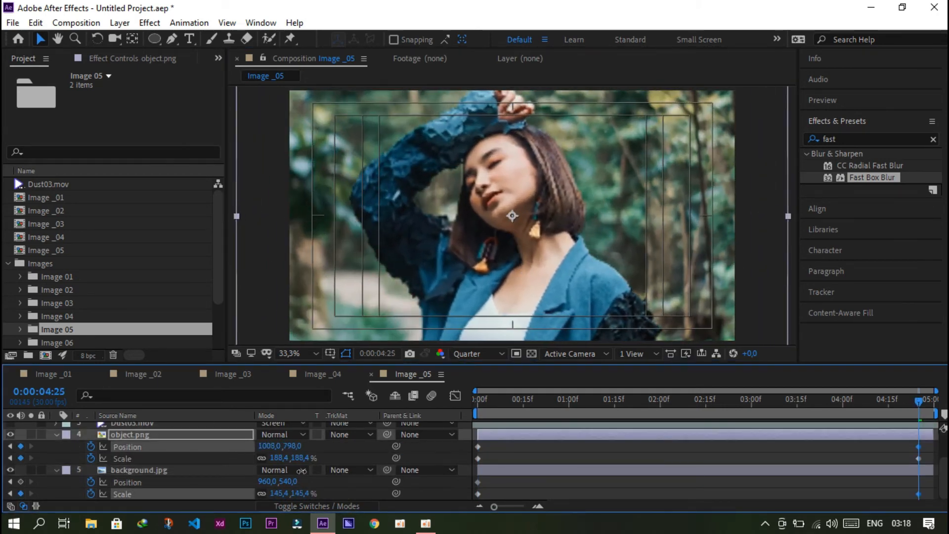
left_click_drag(650, 164, 639, 185)
- Apply Easy Ease to the Position and Scale keyframes of both Image 05 photo layers at 0:00:04:25
left_click_drag(901, 442, 930, 498)
right_click(918, 494)
mouse_move(889, 483)
left_click(731, 393)
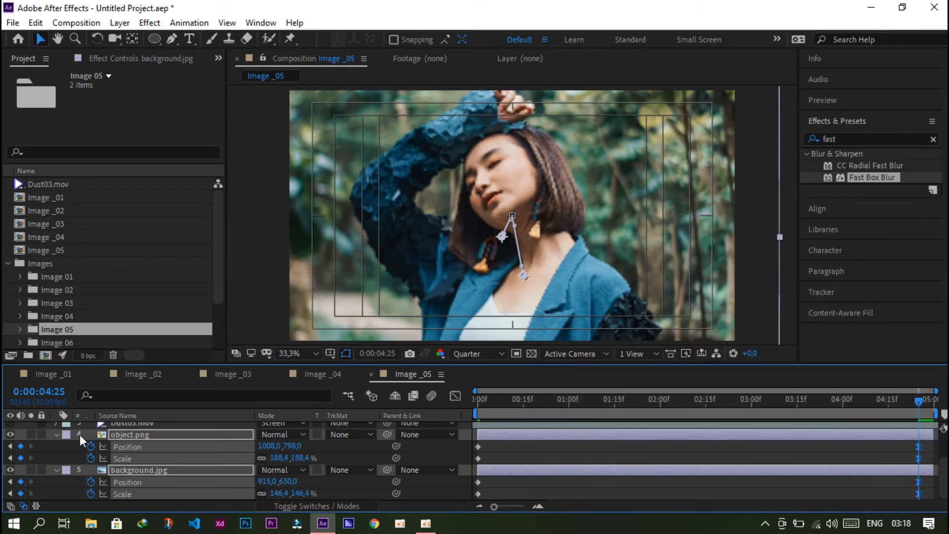
- Collapse the photo layers, show the overlay layers, and move Shape Layer 1's circle left of the frame to -1392, 510 at 0:00:04:29
left_click(56, 435)
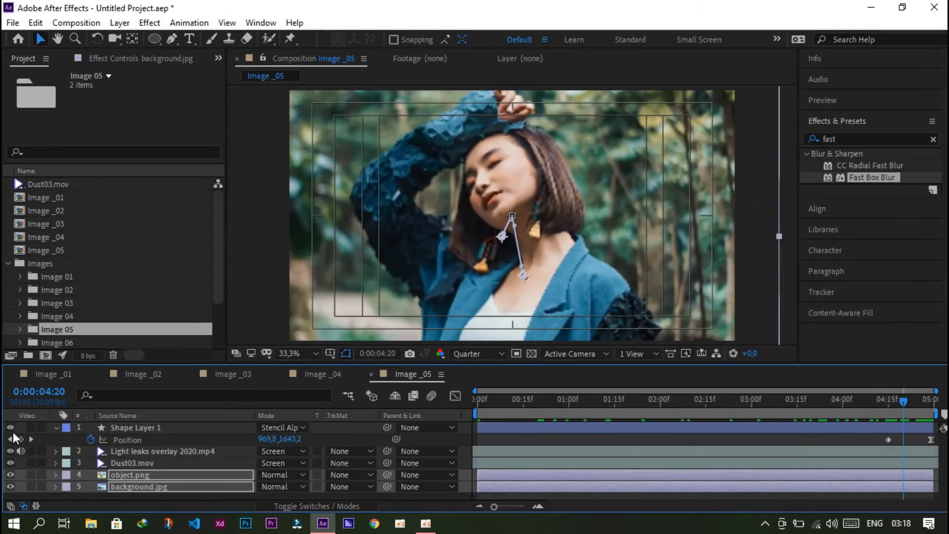
left_click(507, 236)
key("comma")
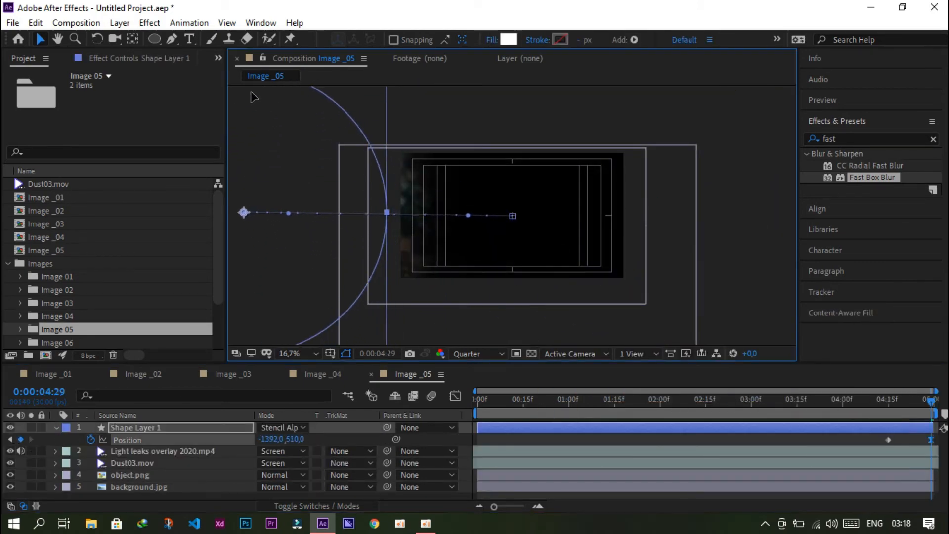
- Duplicate the Image _05 composition and open the copy, Image _06
left_click(56, 250)
key("ctrl+d")
double_click(52, 263)
- Delete object.png and background.jpg from Image _06 and, back at 0:00:00:00, add the Image 06 folder's photos below Dust03.mov
left_click(163, 476)
left_click(156, 486, "shift")
key("Delete")
left_click_drag(931, 401, 453, 400)
scroll(57, 311, "down", 1)
left_click_drag(58, 316, 65, 473)
- Fit both Image 06 photos to the composition width and place Object.png above Background.jpg
right_click(534, 217)
mouse_move(576, 178)
left_click(429, 374)
left_click(381, 318)
left_click_drag(143, 486, 141, 472)
- Add Scale and Position keyframes to Object.png and Background.jpg at 0:00:00:00
scroll(461, 259, "up", 2)
left_click(175, 485, "shift")
key("s")
left_click(90, 487)
key("p")
left_click(94, 486)
scroll(98, 482, "down", 1)
scroll(914, 430, "up", 1)
- At 0:00:04:24, enlarge both photos, moving Object.png down and left to center the woman's face and Background.jpg slightly right
left_click(914, 401)
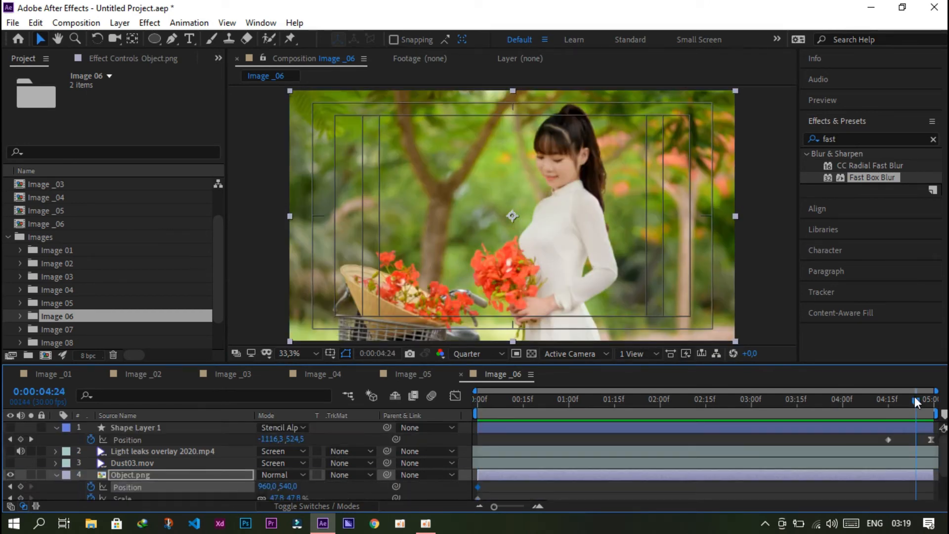
left_click(259, 317)
scroll(247, 455, "down", 2)
left_click_drag(278, 458, 305, 457)
left_click_drag(600, 217, 509, 296)
left_click_drag(288, 458, 292, 458)
left_click_drag(525, 246, 516, 254)
left_click_drag(279, 493, 293, 476)
left_click_drag(395, 246, 413, 253)
- Apply Easy Ease to the Position and Scale keyframes of both Image 06 photo layers at 0:00:04:24 and collapse the layers
left_click_drag(902, 442, 925, 496)
right_click(915, 493)
mouse_move(860, 482)
left_click(731, 389)
key("u")
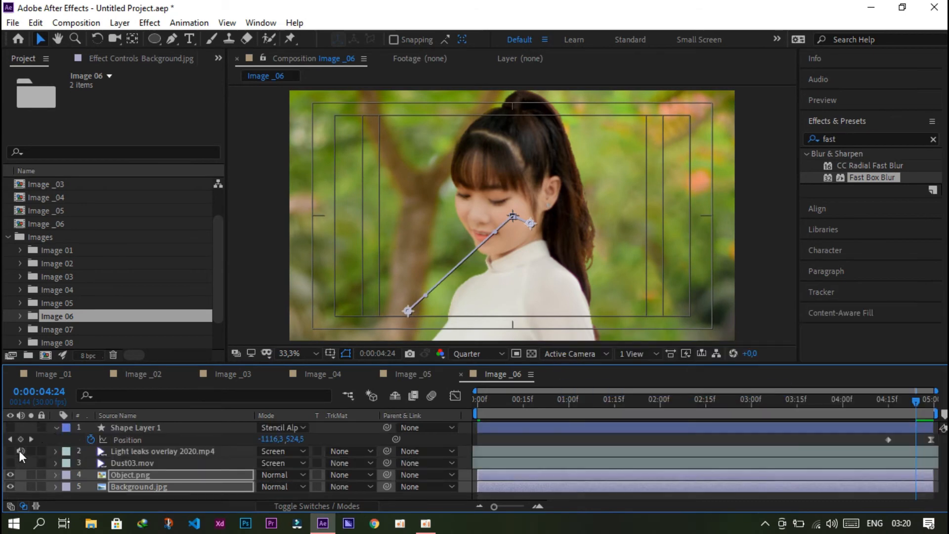
- Make the shape, light leaks and dust layers visible again and scrub through the Image _06 composition
left_click_drag(10, 427, 10, 463)
left_click_drag(789, 403, 727, 405)
scroll(556, 193, "down", 2)
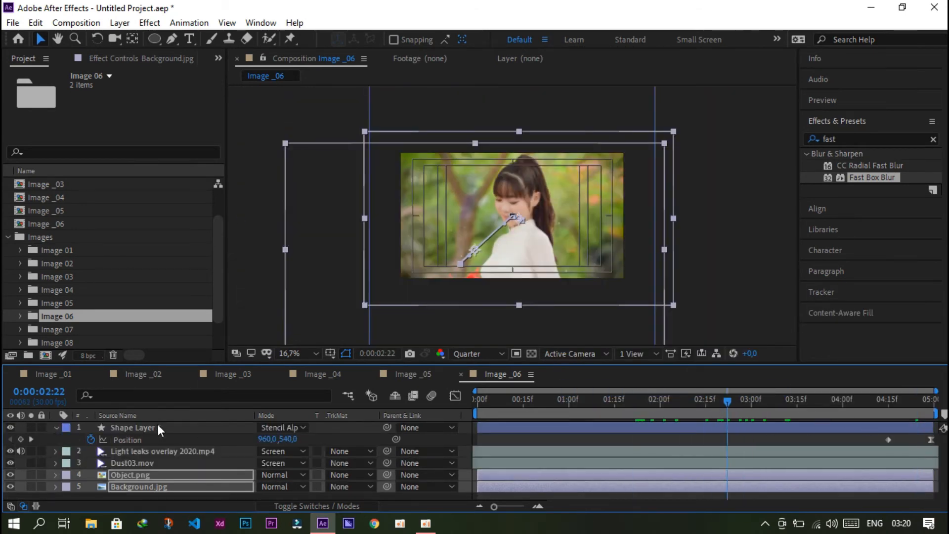
- At Shape Layer 1's last Position keyframe, 0:00:04:29, move the circle right of the frame to about 3360, 522
left_click(156, 426)
left_click(30, 438)
left_click(30, 439)
left_click_drag(324, 234, 675, 228)
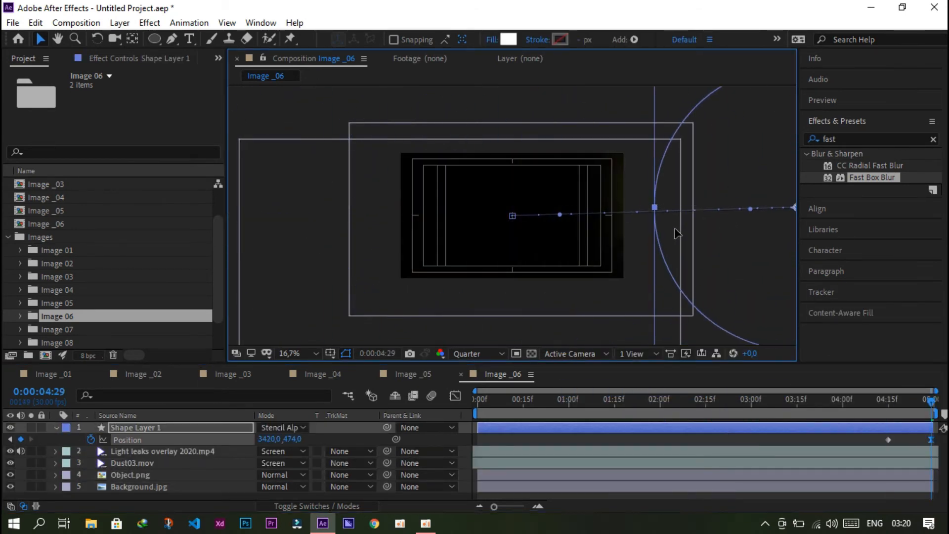
- Duplicate the Image _06 composition and open the copy, Image _07
left_click(35, 225)
key("ctrl+d")
double_click(40, 277)
- Replace the two photo layers in Image _07 with the Image 07 folder's photos and hide the shape, light leaks and dust layers
left_click(512, 475)
left_click(513, 486, "shift")
key("Delete")
left_click_drag(10, 463, 10, 427)
scroll(21, 309, "down", 3)
left_click_drag(39, 290, 125, 473)
- Fit both Image 07 photos to the composition width and keep object.png above Backgrond.jpg
right_click(534, 220)
left_click(326, 379)
left_click(125, 485)
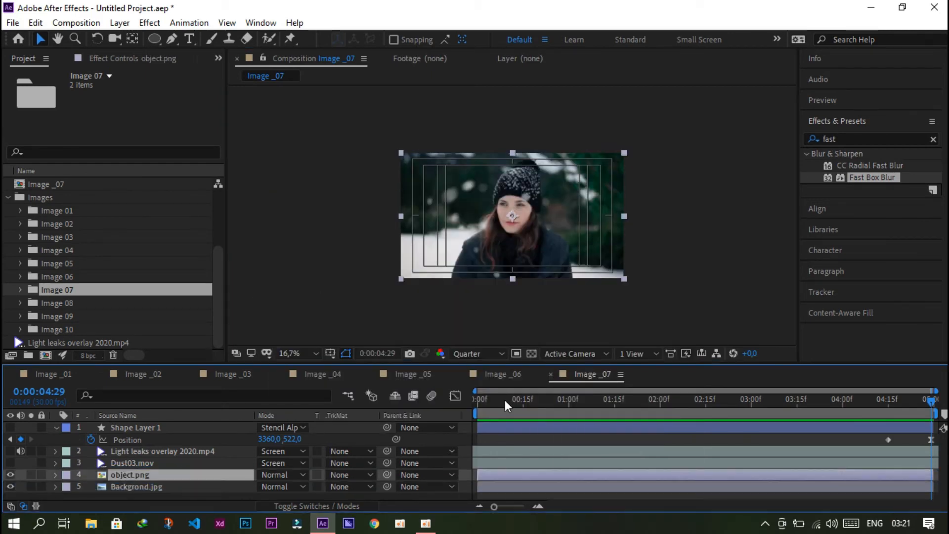
- Add Scale and Position keyframes to object.png and Backgrond.jpg at 0:00:00:00
key("Home")
key("s")
left_click(90, 487)
key("p")
left_click(88, 486)
key("u")
key("u")
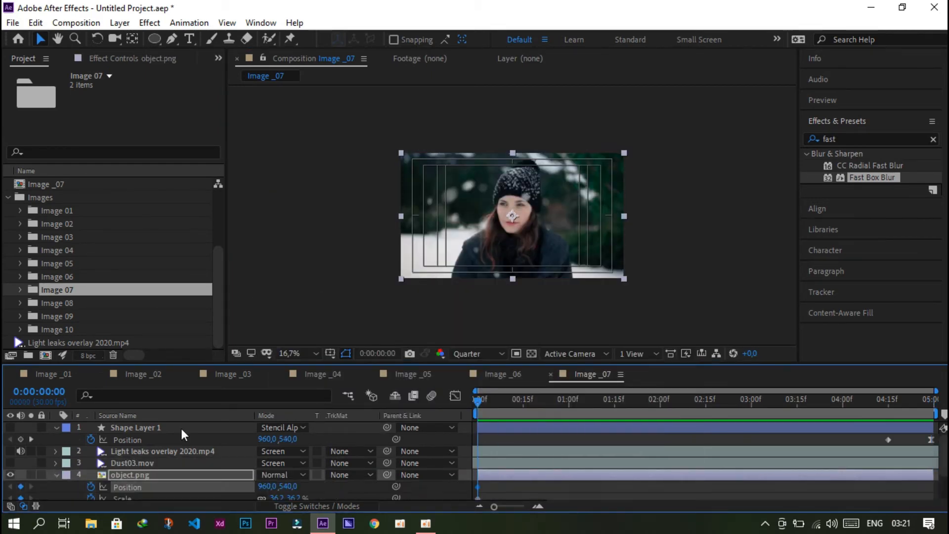
- At 0:00:04:24, scale object.png to 59.2% at position 888, 582 and Backgrond.jpg to 66.2%, shifting it left and slightly down
scroll(180, 428, "down", 3)
left_click(340, 292)
left_click_drag(279, 458, 295, 458)
left_click_drag(528, 214, 521, 220)
left_click_drag(293, 494, 314, 494)
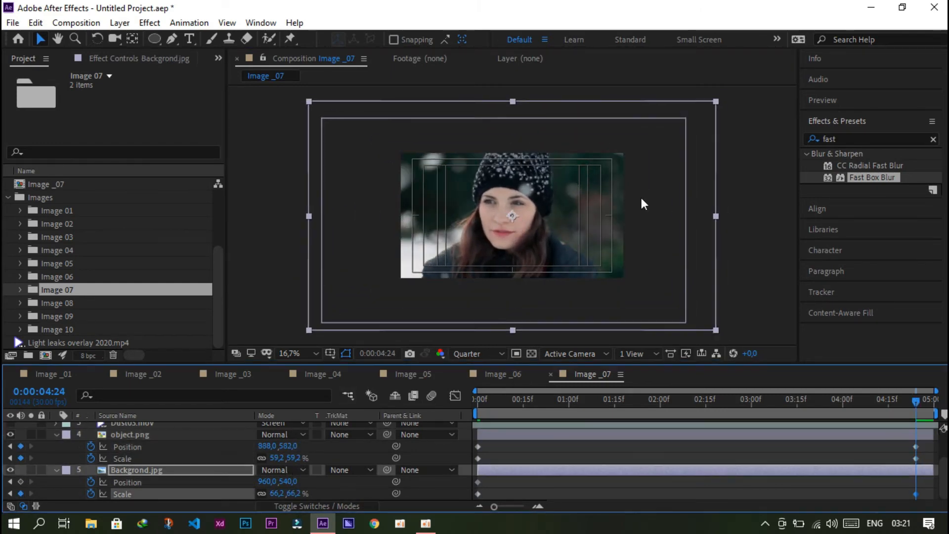
left_click_drag(642, 195, 611, 203)
- Apply Easy Ease to both photo layers' keyframes at 0:00:04:24 and make the shape, light leaks and dust layers visible again
right_click(906, 444)
left_click(617, 347)
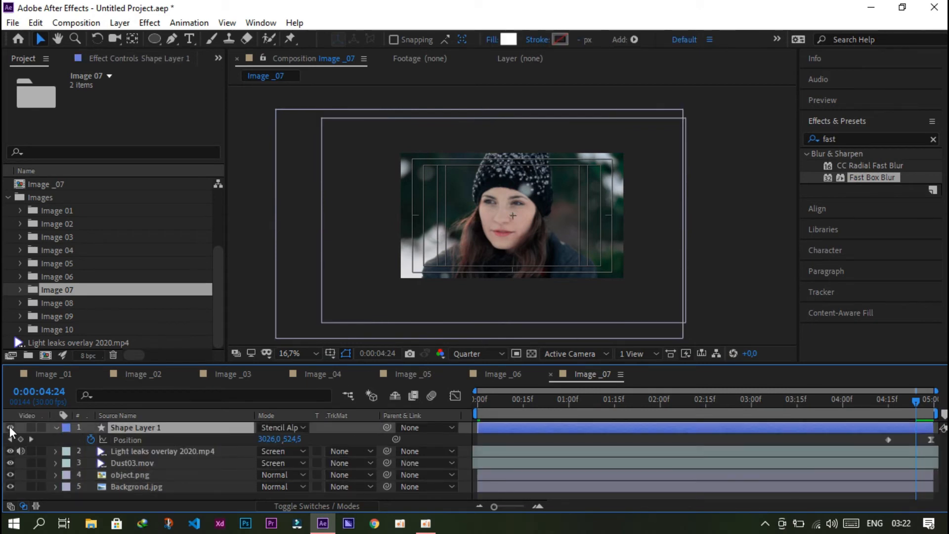
left_click(10, 428)
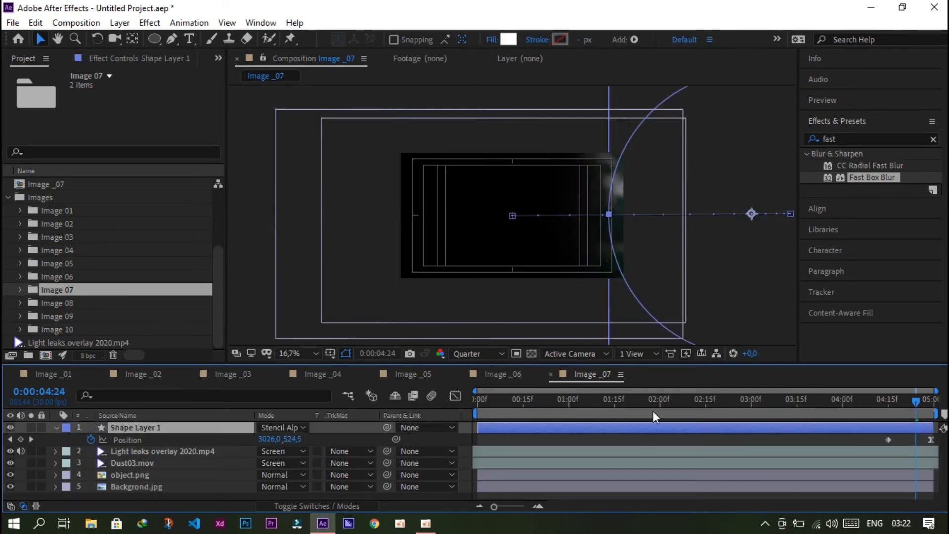
- At Shape Layer 1's last Position keyframe, 0:00:04:29, move the circle above the frame to 948, -1392
left_click(675, 402)
left_click(31, 439)
left_click_drag(516, 264, 514, 103)
- Duplicate the Image _07 composition, open the copy and delete its two photo layers
left_click(47, 185)
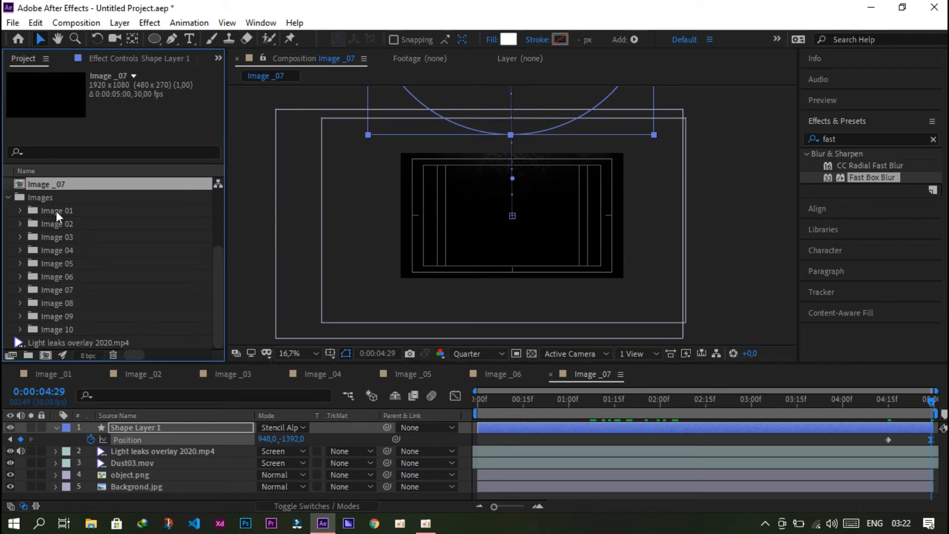
key("ctrl+d")
double_click(50, 290)
left_click(137, 486)
left_click(118, 475, "ctrl")
key("Delete")
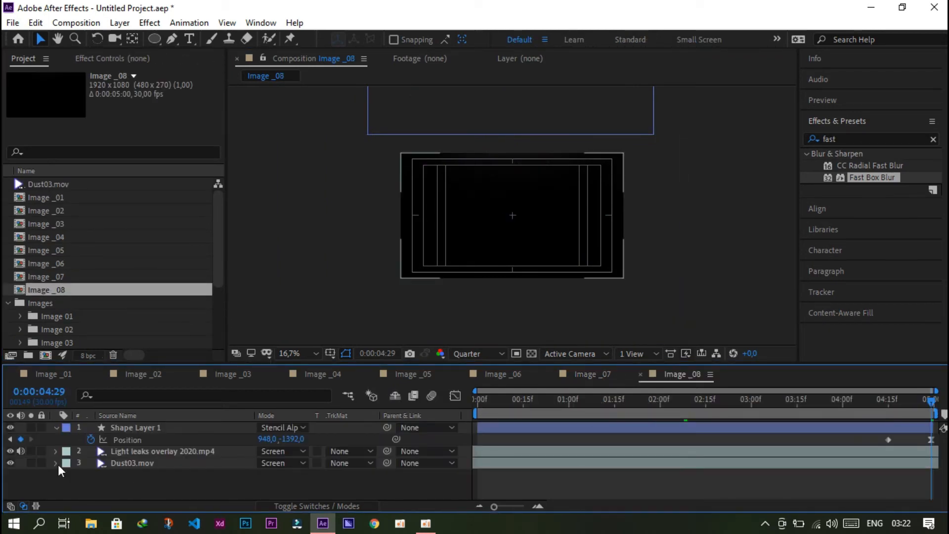
- Place the Image 08 folder's photos below Dust03.mov and fit them to the frame, with the shape, light leaks and dust layers hidden
scroll(100, 232, "down", 5)
left_click_drag(79, 303, 152, 472)
right_click(467, 239)
mouse_move(496, 179)
left_click(652, 351)
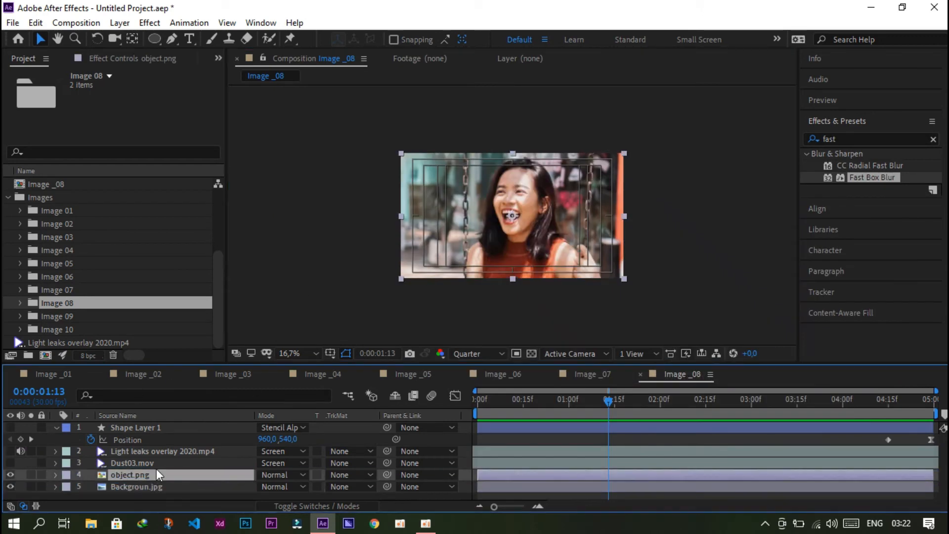
key("s")
left_click(90, 486)
key("p")
left_click(91, 486)
scroll(105, 484, "down", 2)
key("y")
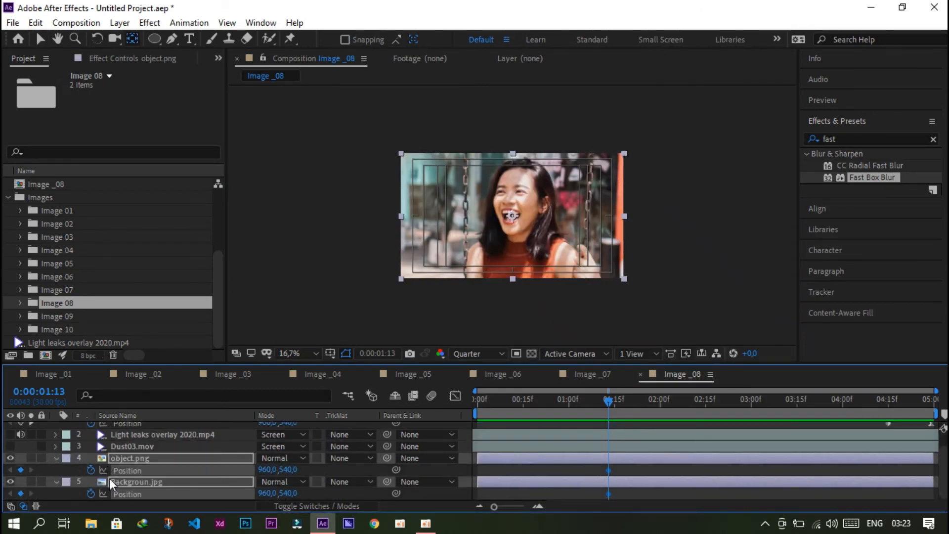
key("u")
scroll(111, 479, "down", 3)
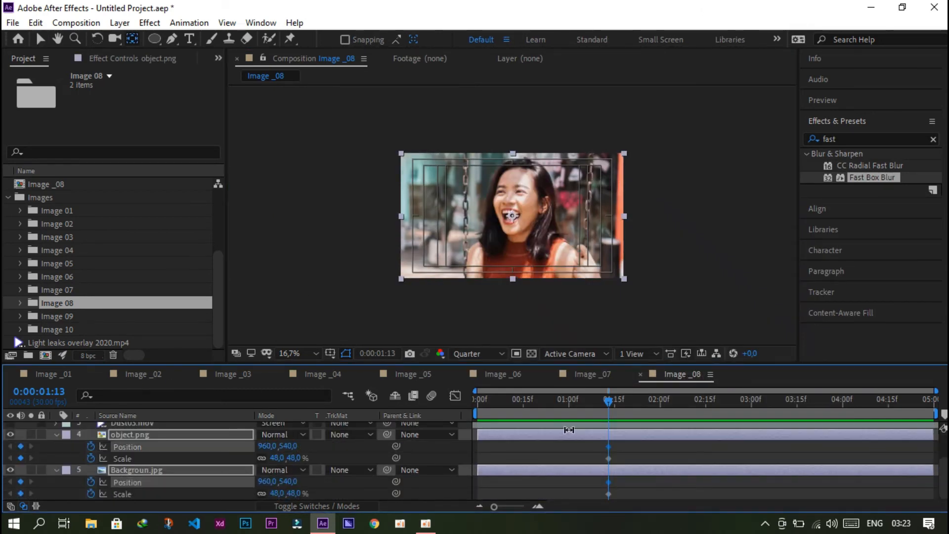
key("ctrl+z")
key("ctrl+z")
left_click(56, 434)
left_click(321, 220)
- Add Scale and Position keyframes to object.png and Backgroun.jpg at 0:00:00:00
left_click_drag(502, 402, 472, 404)
left_click(143, 486)
left_click(147, 475, "ctrl")
key("s")
scroll(119, 472, "down", 2)
left_click(90, 469)
key("p")
left_click(91, 470)
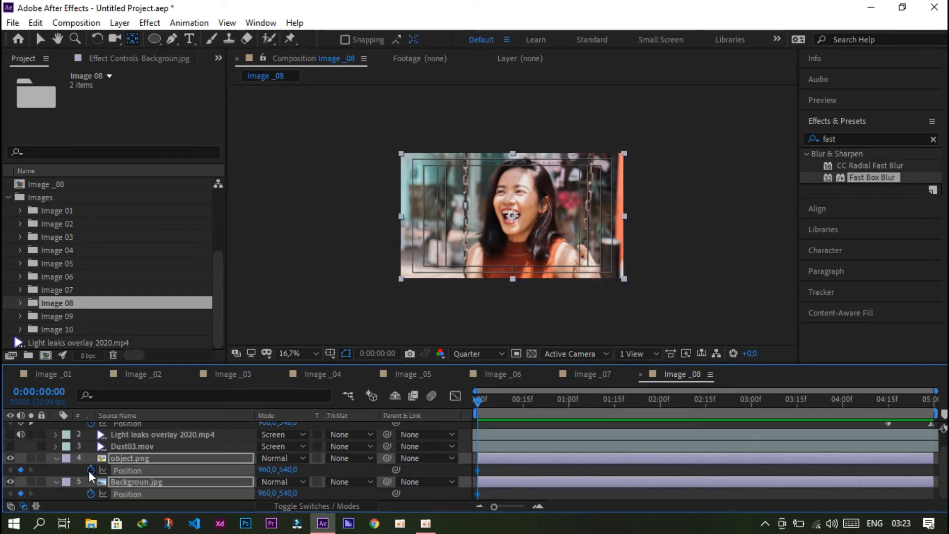
- At 0:00:04:24, scale object.png to 70% and move it to position 882, 618
key("u")
key("u")
scroll(522, 464, "down", 3)
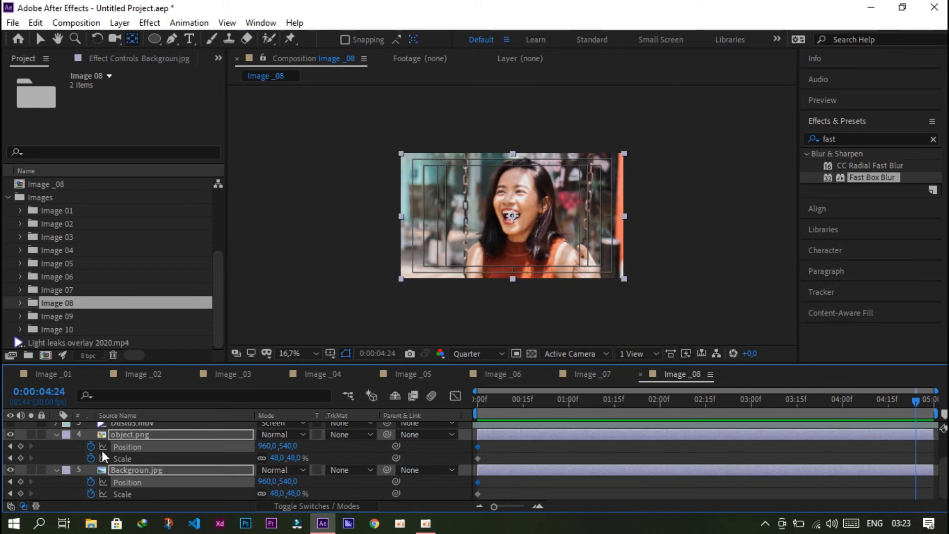
left_click(346, 260)
left_click_drag(277, 458, 292, 457)
left_click(533, 245)
left_click(40, 39)
left_click(565, 202)
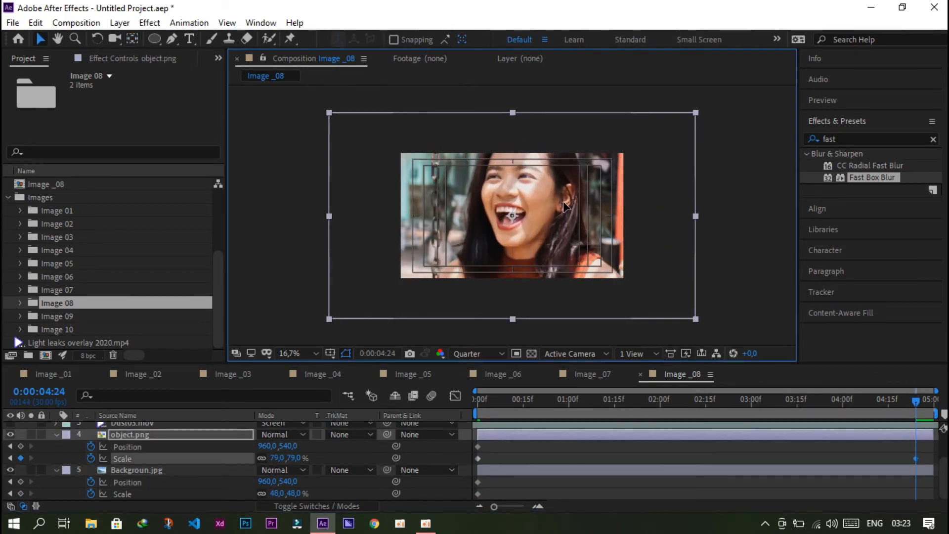
left_click_drag(565, 202, 560, 213)
left_click_drag(287, 458, 283, 458)
left_click_drag(534, 245, 530, 242)
- Scale Backgroun.jpg to 68% at 0:00:04:24 and shift it slightly right and down
left_click_drag(280, 493, 291, 493)
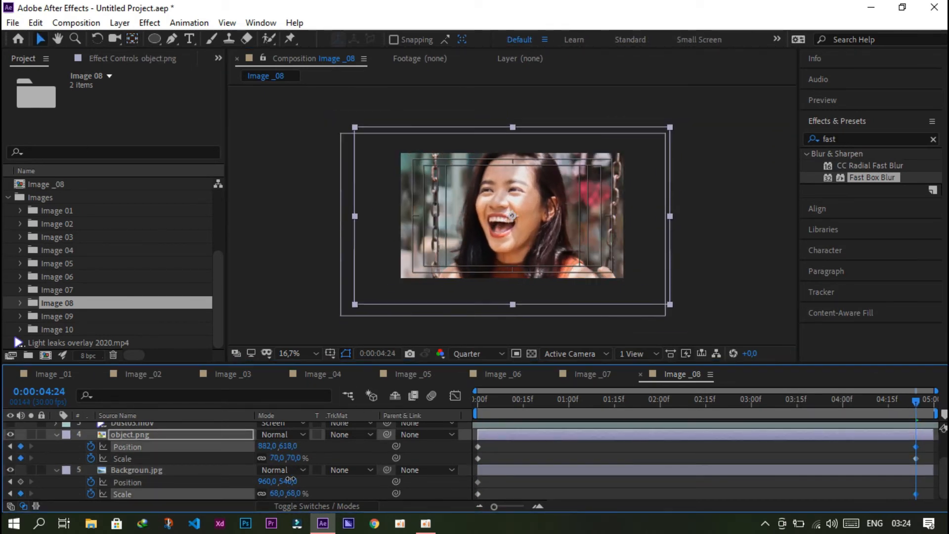
left_click(198, 470)
scroll(537, 235, "up", 2)
left_click_drag(628, 201, 647, 218)
- Apply Easy Ease to the photo layers' keyframes at 0:00:04:24, and move Shape Layer 1's circle below the frame to 984, 2508 at 0:00:04:29
left_click_drag(906, 441, 923, 497)
right_click(915, 493)
mouse_move(860, 481)
left_click(636, 387)
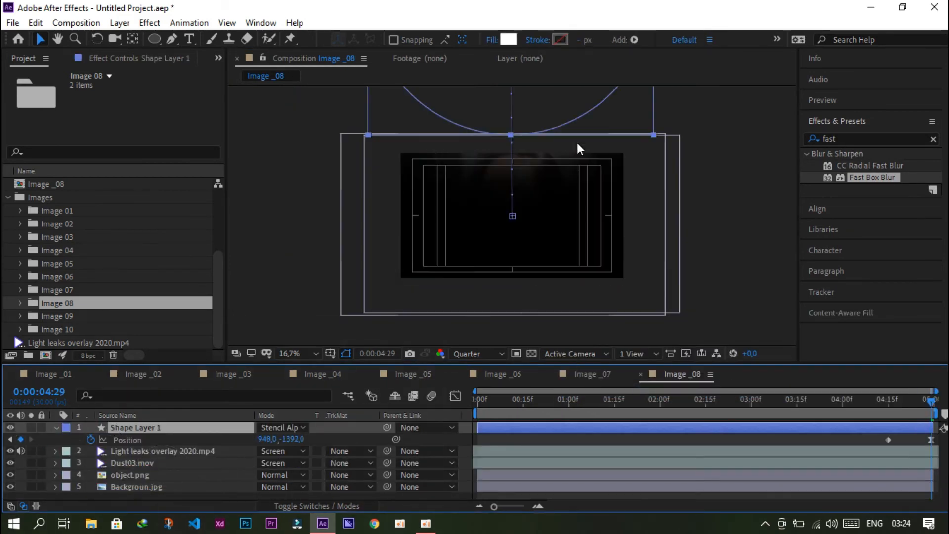
left_click_drag(560, 99, 537, 336)
- Duplicate the Image _08 composition, open the copy and replace its photo layers with those from the Image 09 folder
left_click(43, 185)
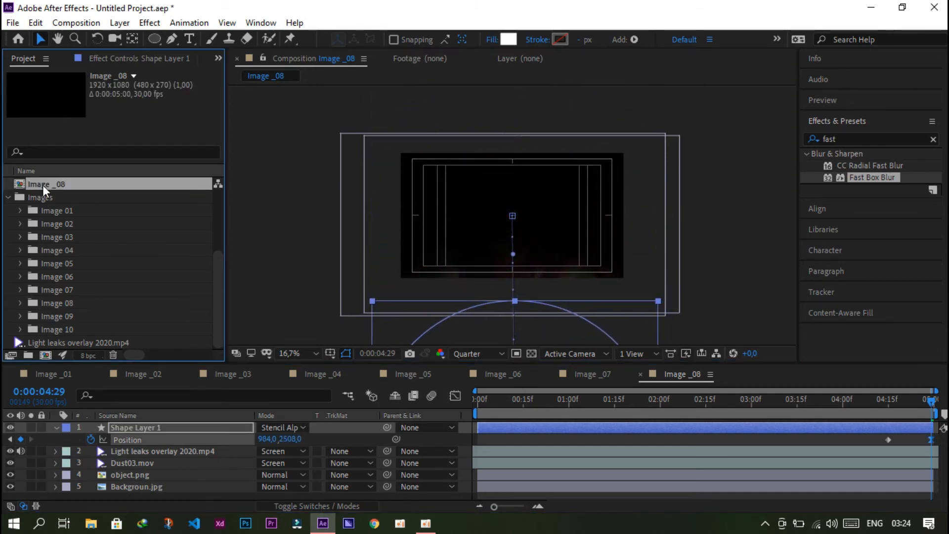
key("ctrl+d")
double_click(49, 302)
left_click(104, 488)
left_click(111, 470, "shift")
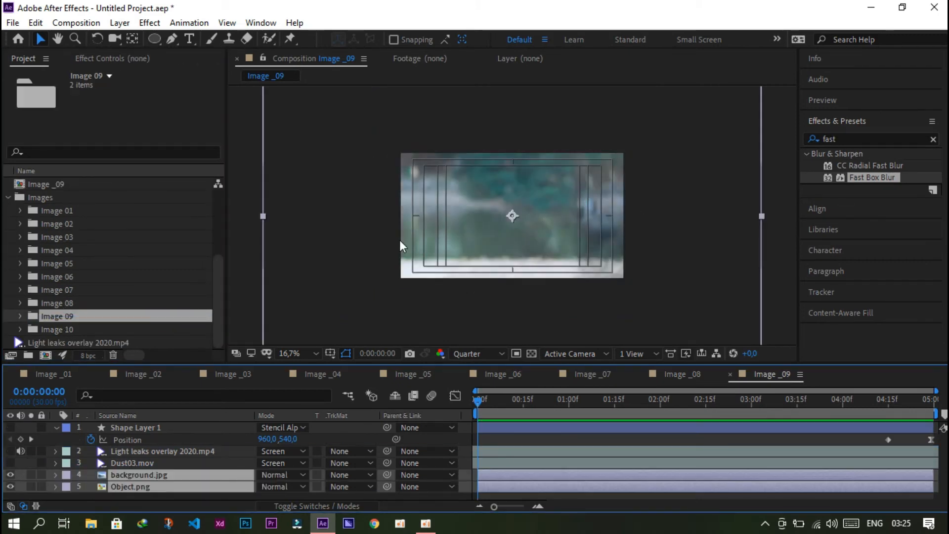
- Fit both new photos to the composition frame and move Object.png above background.jpg
right_click(516, 478)
mouse_move(535, 182)
left_click(800, 392)
left_click(143, 486)
left_click_drag(143, 487, 153, 470)
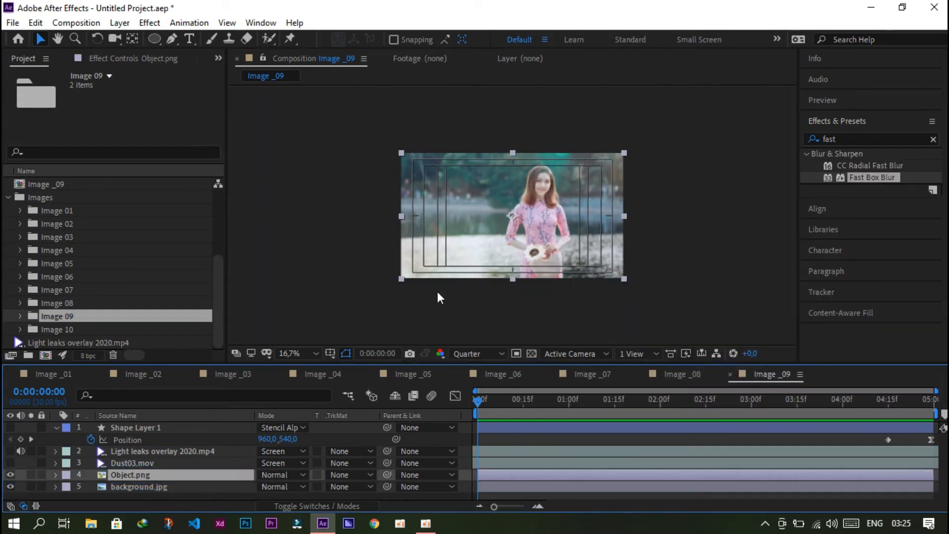
- Add Scale and Position keyframes to Object.png and background.jpg at 0:00:00:00 in Image _09
left_click(122, 485, "shift")
key("s")
left_click(91, 487)
key("p")
left_click(91, 486)
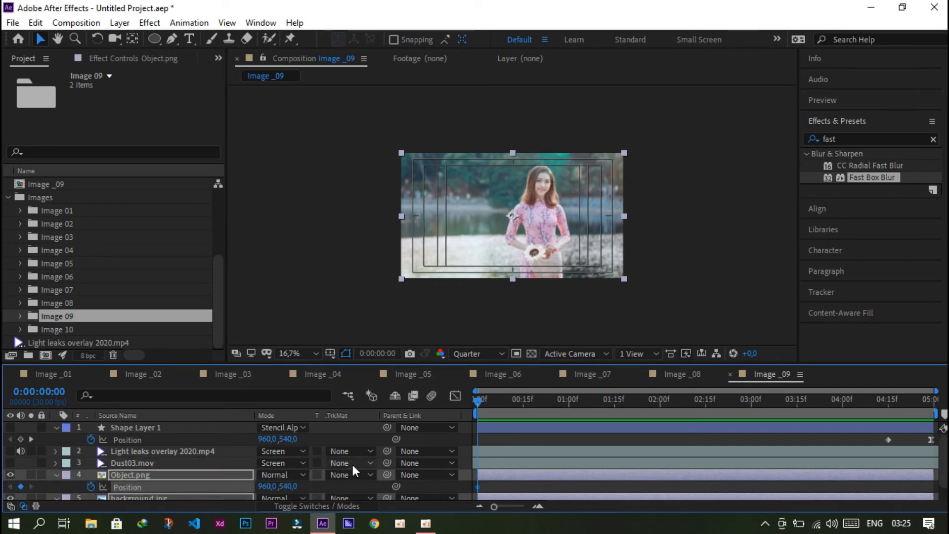
- At 0:00:04:25, scale Object.png to 76.7% at position 522, 807 and background.jpg to 64.7% at position 1110, 732
key("u")
key("u")
left_click_drag(916, 402, 918, 402)
scroll(376, 455, "down", 2)
left_click(353, 316)
left_click_drag(281, 458, 297, 442)
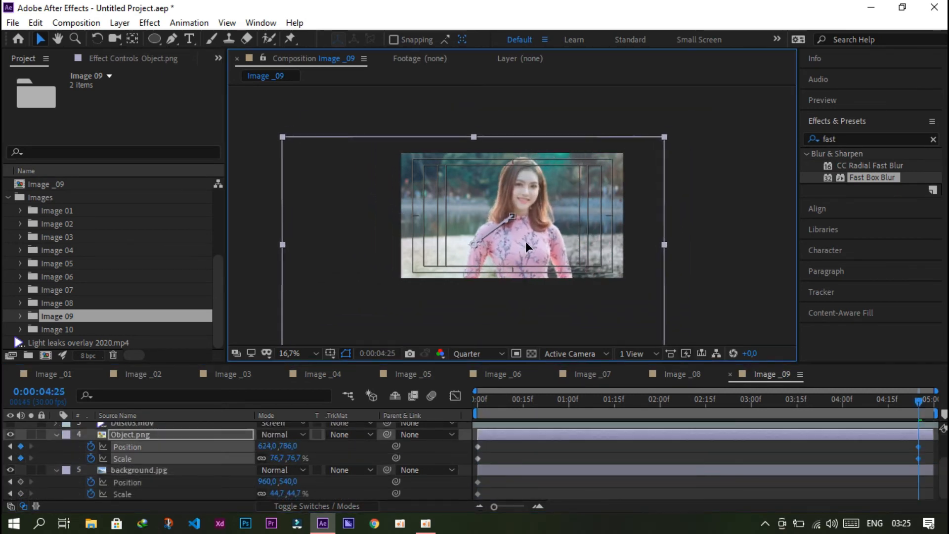
scroll(526, 241, "up", 2)
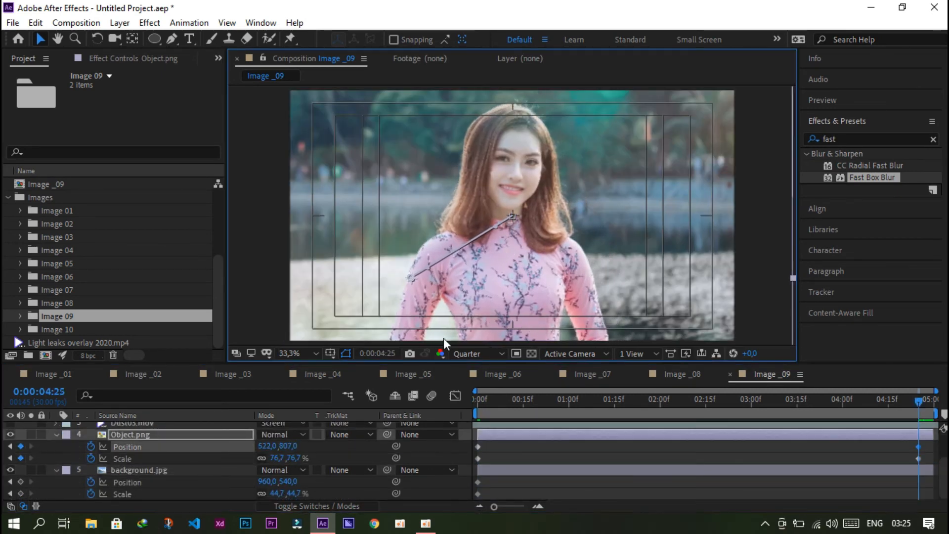
left_click_drag(380, 199, 414, 243)
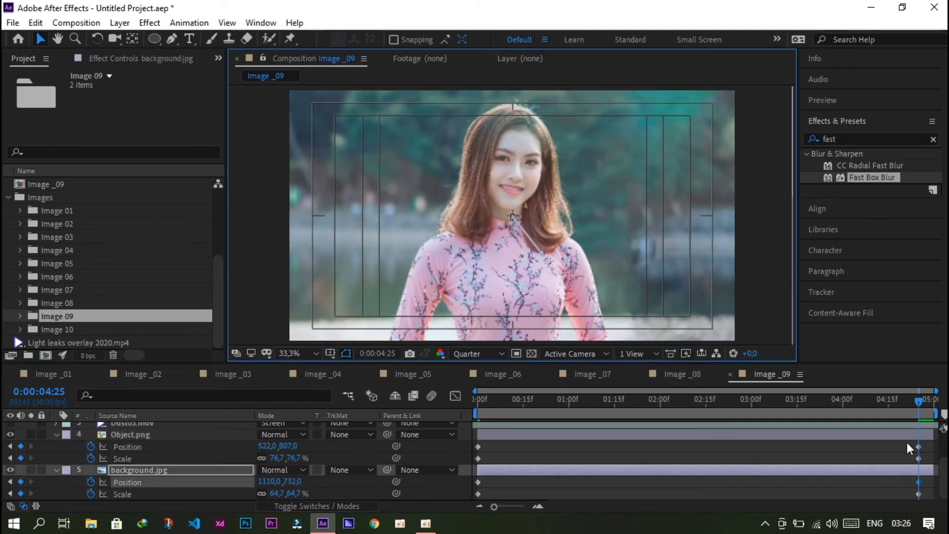
- Apply Easy Ease to the photo layers' end keyframes, and move Shape Layer 1's circle left of the frame to -1434, 540 at 0:00:04:29
right_click(923, 496)
mouse_move(888, 473)
left_click(601, 378)
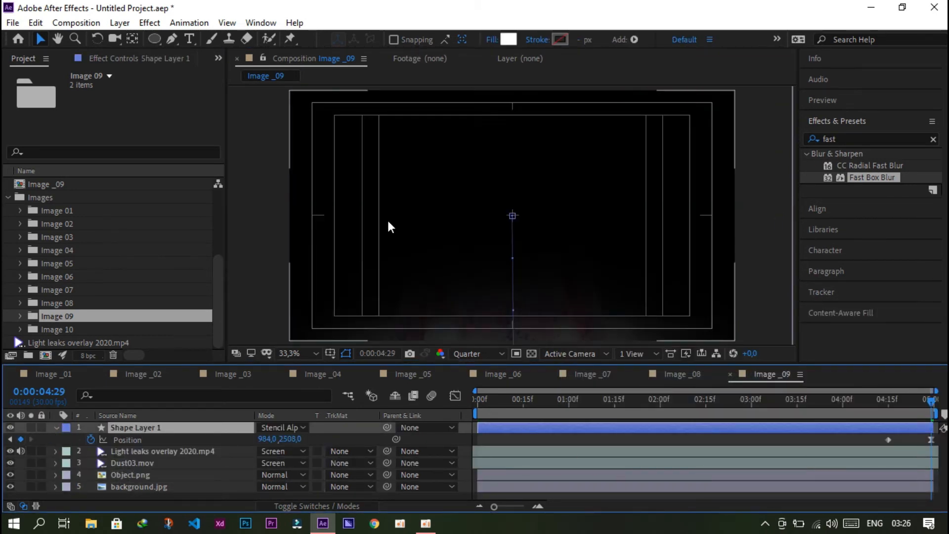
scroll(387, 218, "down", 2)
left_click_drag(387, 218, 336, 221)
- Duplicate the Image _09 composition, open the copy and delete its two photo layers
left_click(51, 186)
key("ctrl+d")
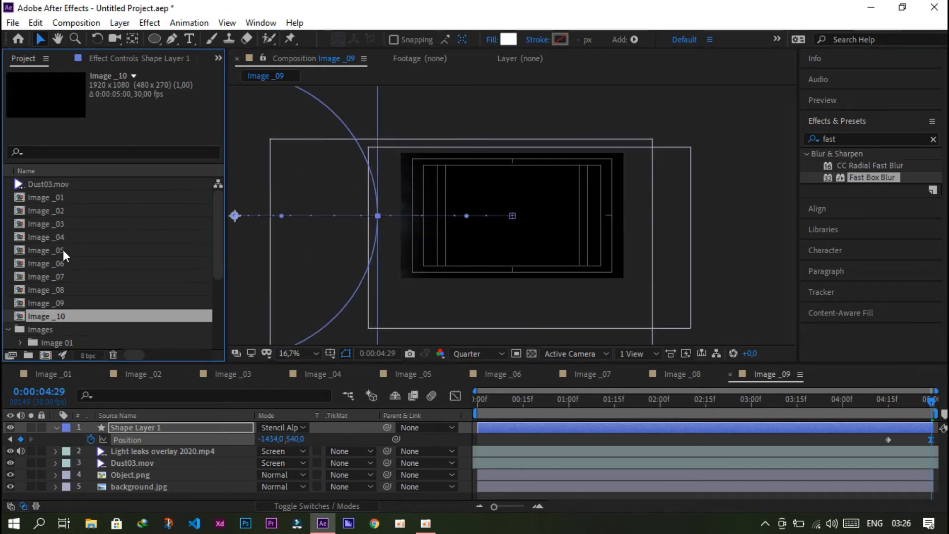
double_click(47, 316)
left_click(129, 474)
left_click(129, 486, "shift")
key("Delete")
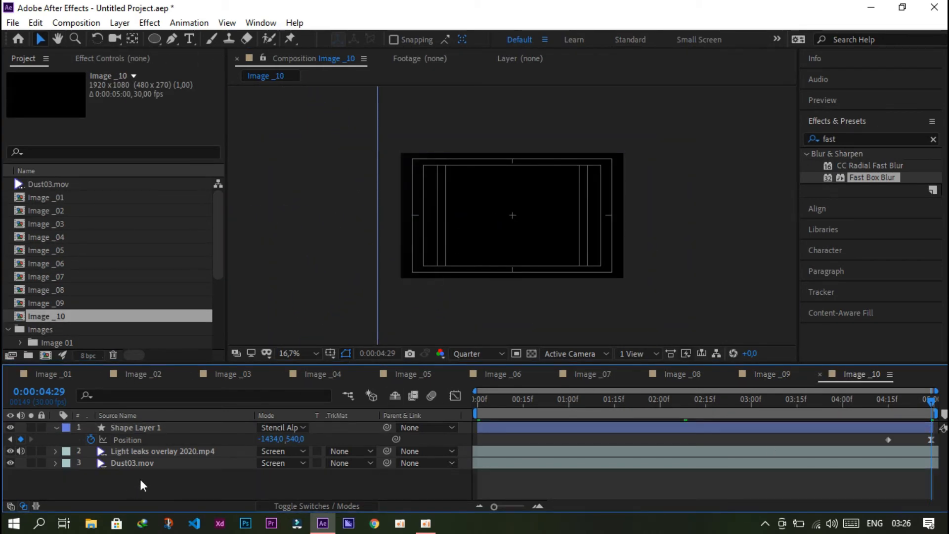
- Place the Image 10 folder's photos below Dust03.mov, fitted to the frame with object.png above background.jpg
key("Home")
scroll(56, 282, "down", 3)
left_click_drag(57, 329, 151, 468)
right_click(547, 222)
left_click(453, 364)
left_click(178, 495)
key("period")
- Add Scale and Position keyframes to object.png and background.jpg at 0:00:00:00 in Image _10
left_click(165, 484, "shift")
key("s")
left_click(91, 487)
key("p")
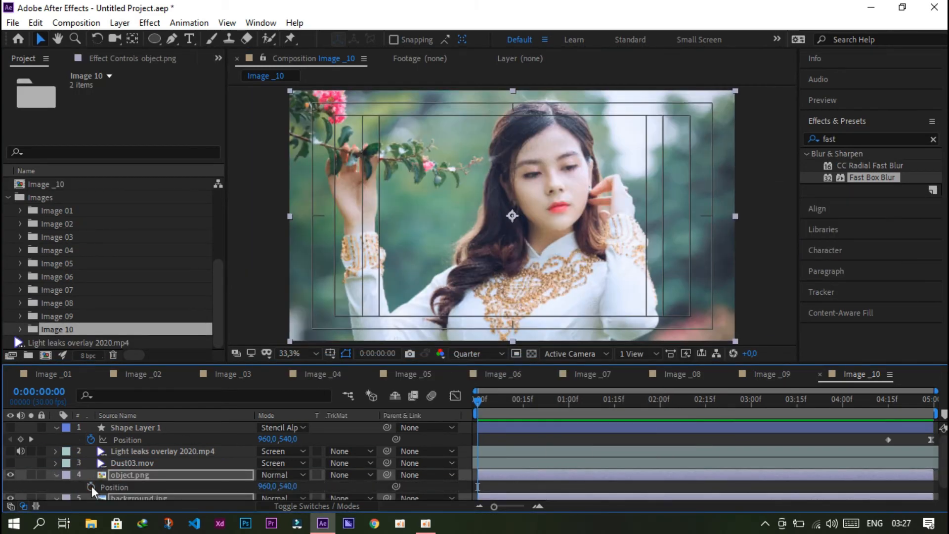
left_click(91, 486)
- At 0:00:04:24, scale object.png to 61.9% at position 747, 699 and scale background.jpg to 63.9%
key("u")
key("u")
left_click_drag(902, 399, 916, 400)
scroll(682, 455, "down", 3)
left_click(761, 296)
left_click_drag(278, 458, 296, 458)
left_click_drag(577, 193, 534, 254)
left_click_drag(278, 457, 270, 457)
left_click_drag(525, 279, 520, 254)
left_click_drag(294, 493, 309, 495)
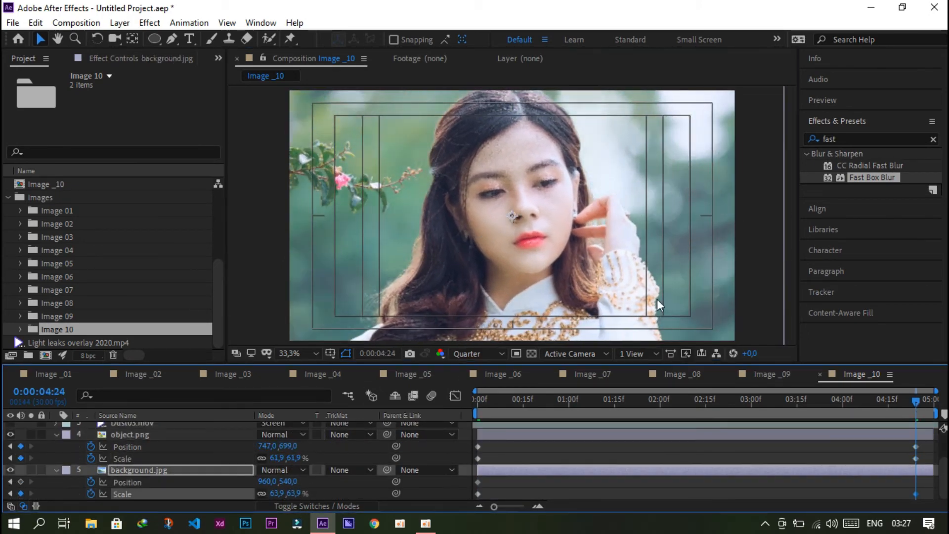
- Apply Easy Ease to the photo layers' keyframes at 0:00:04:24 and make the shape, light leaks and dust layers visible again
left_click_drag(904, 438, 918, 494)
right_click(915, 493)
left_click(649, 449)
right_click(915, 457)
mouse_move(908, 450)
left_click(665, 358)
left_click(57, 434)
left_click(56, 440)
left_click_drag(10, 463, 10, 428)
- At 0:00:04:29, move Shape Layer 1's circle from the left side to beyond the right edge of the frame
mouse_move(915, 401)
left_mouse_down()
mouse_move(899, 403)
mouse_move(932, 403)
left_mouse_up()
scroll(441, 229, "down", 2)
left_click(139, 428)
left_click_drag(250, 250, 805, 249)
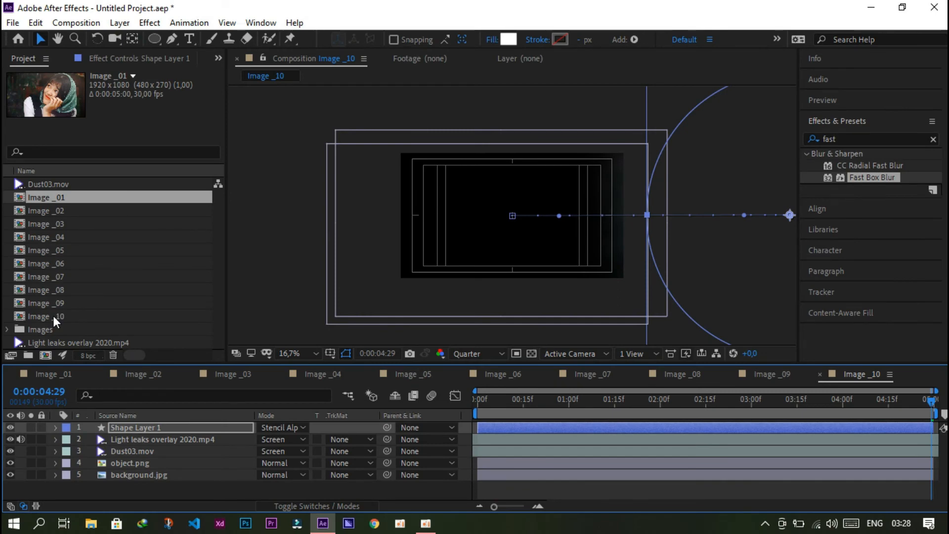
- Group the compositions Image _01 through Image _10 into a new project folder named Placeholders
left_click(53, 315, "shift")
left_click_drag(52, 315, 30, 357)
type("Placeholders")
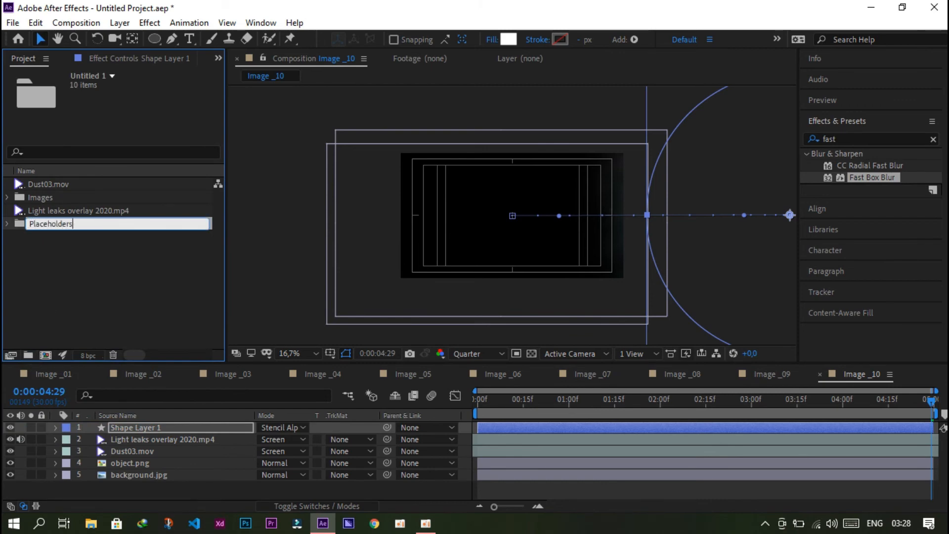
key("Return")
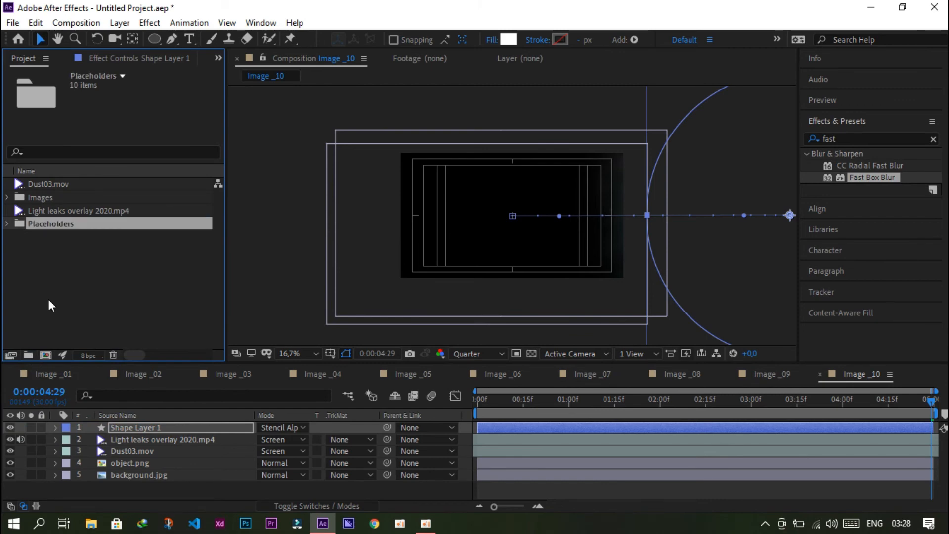
- Create a 1920 x 1080, 30 fps composition named Main with a duration of 0:01:00:00
left_click(75, 278)
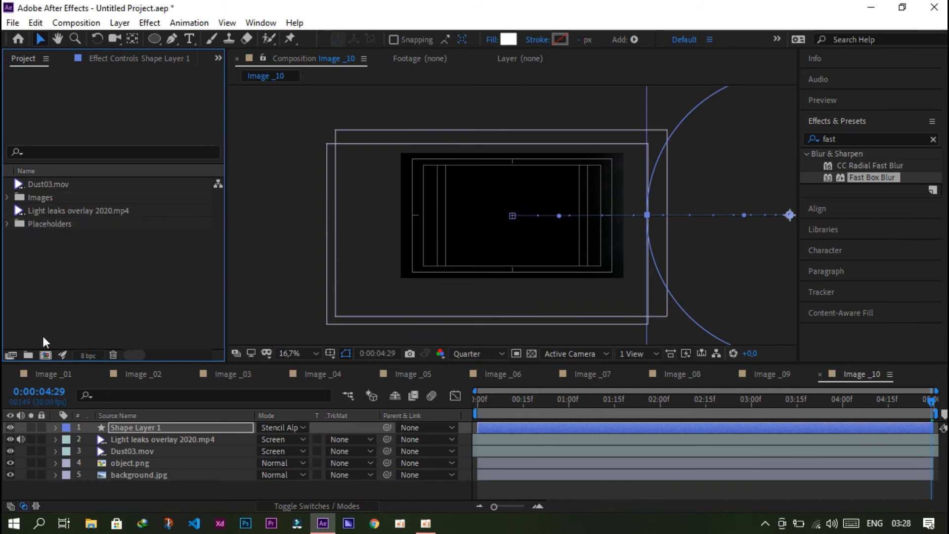
left_click(44, 355)
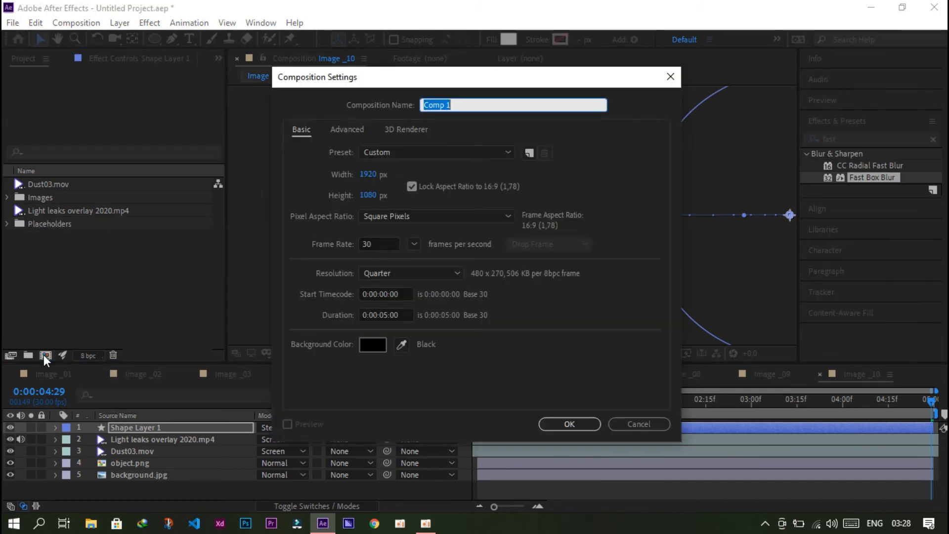
type("Mai")
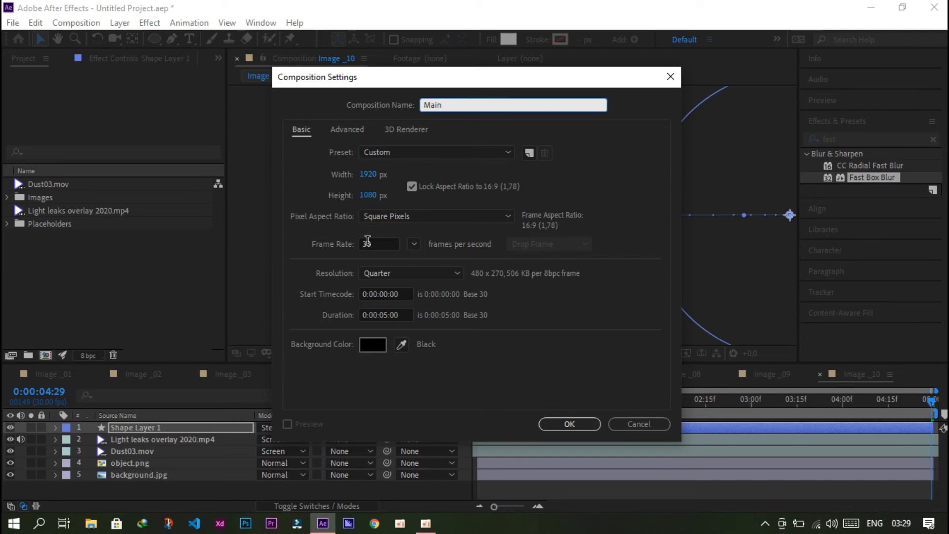
type("n")
left_click(383, 314)
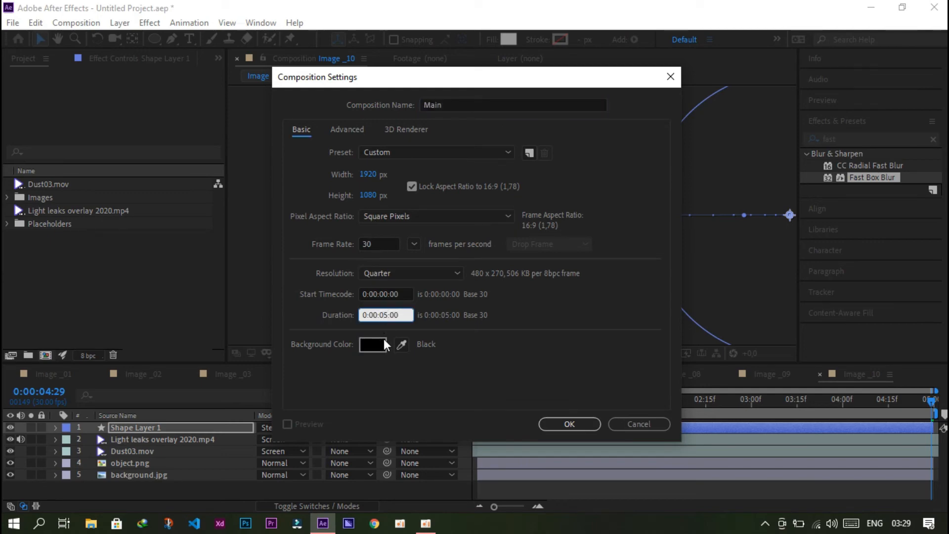
key("BackSpace")
type("0")
key("BackSpace")
type("1")
key("Return")
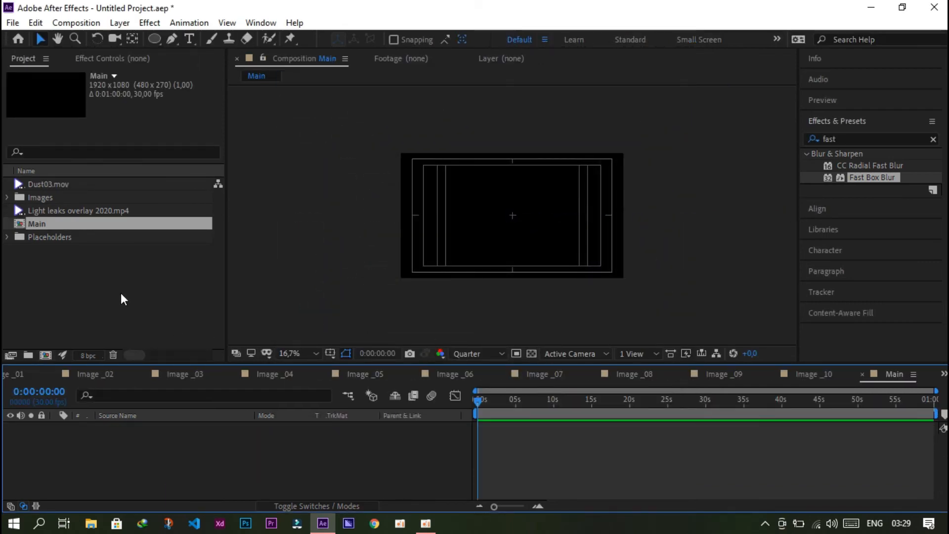
- Enlarge the Main composition's view and hide its title/action safe guides
key("period")
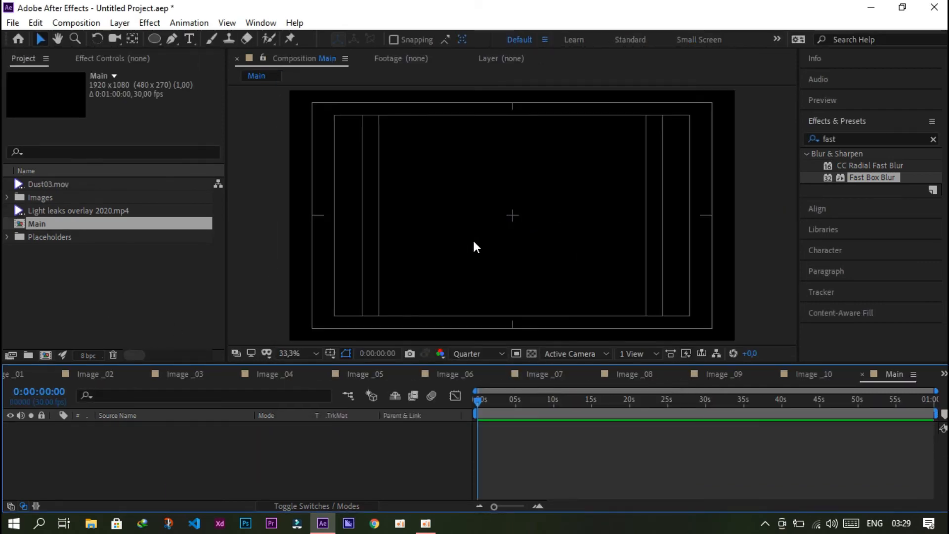
left_click(345, 352)
left_click(337, 368)
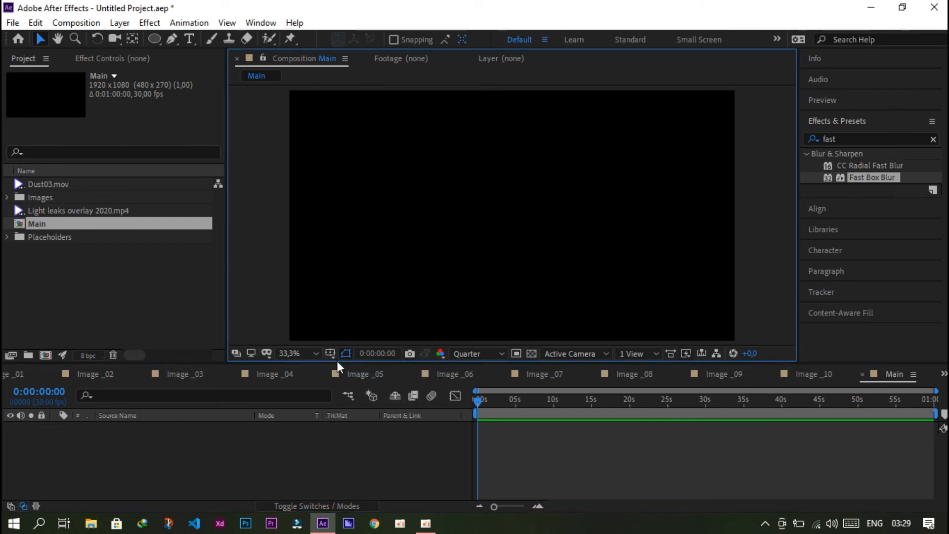
- Add the Image _01 composition to Main and set the current time to 0:00:04:15
left_click(7, 237)
left_click_drag(48, 226, 66, 440)
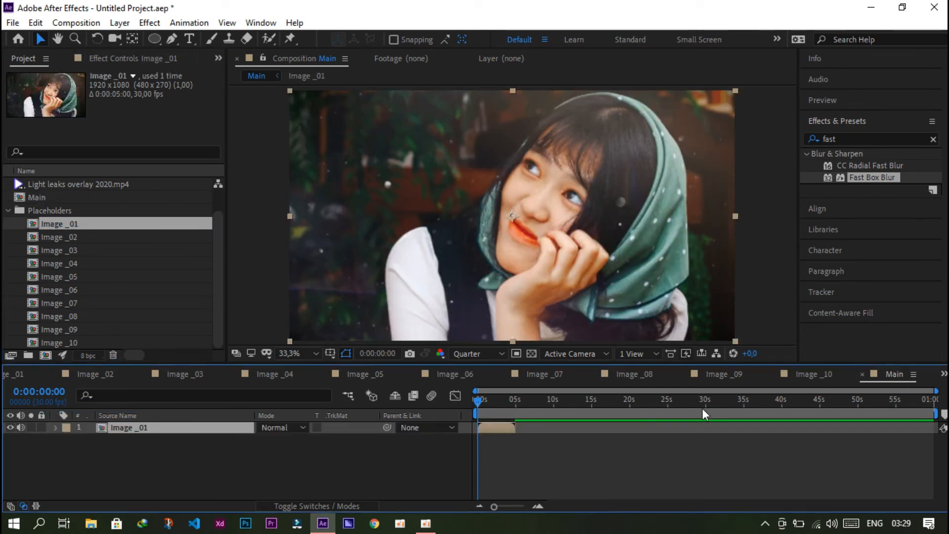
left_click_drag(935, 391, 573, 422)
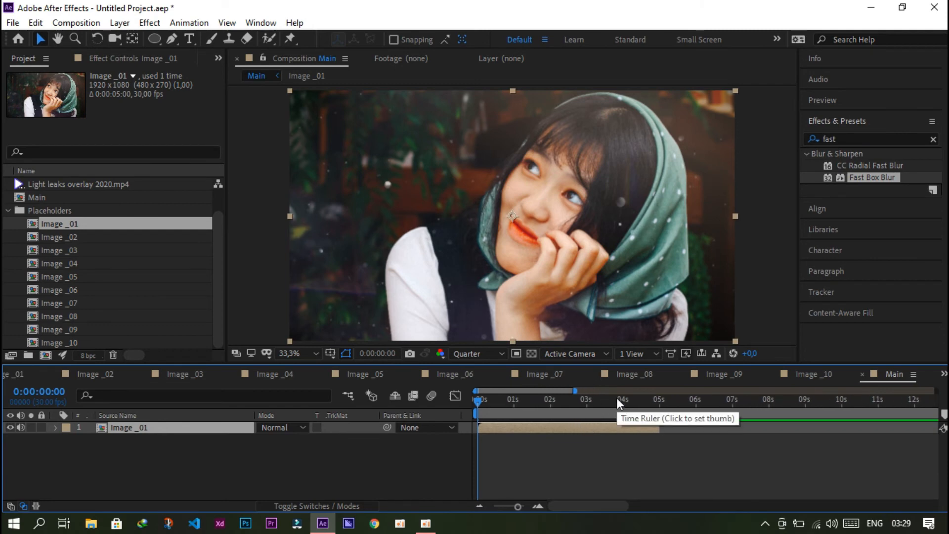
left_click_drag(617, 398, 641, 404)
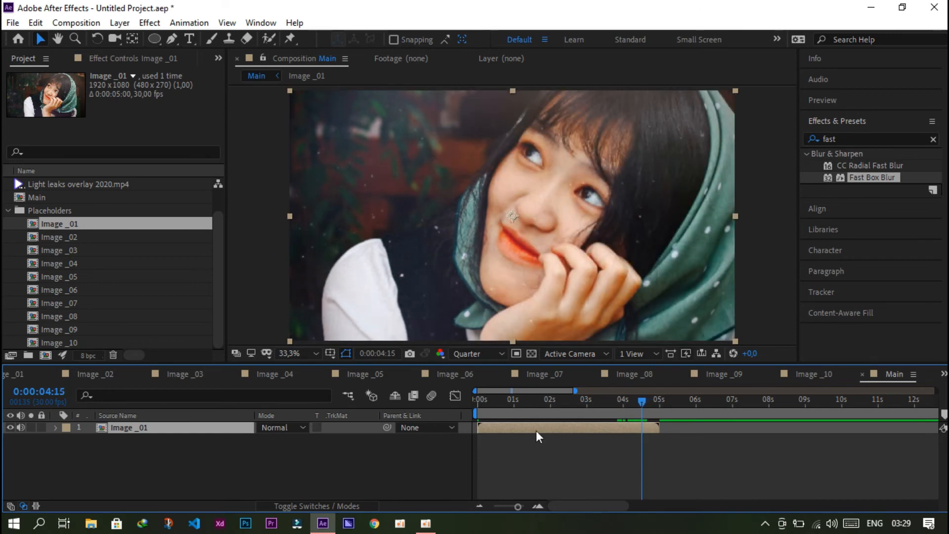
- Add Image _02 and Image _03 to Main below Image _01, starting at 0:00:04:15 and 0:00:09:01 respectively
left_click_drag(41, 238, 73, 462)
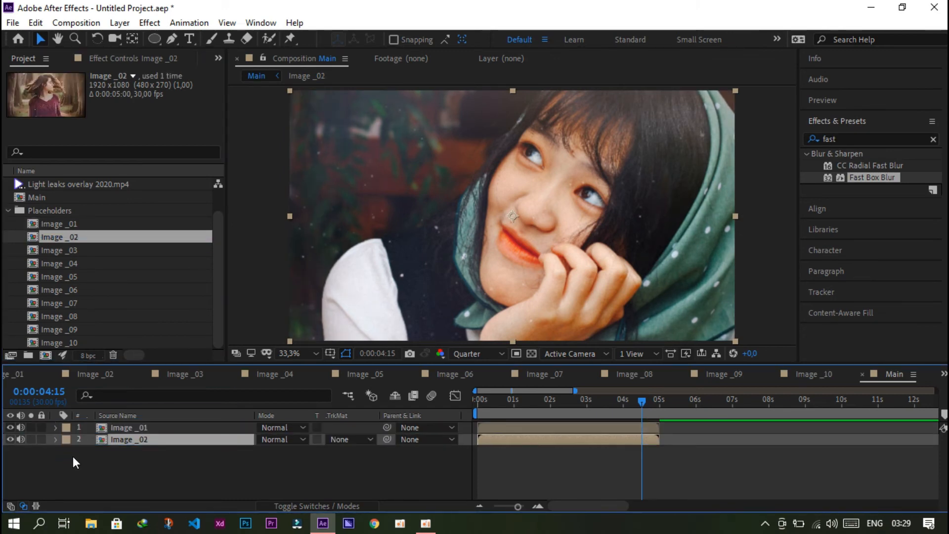
key("bracketleft")
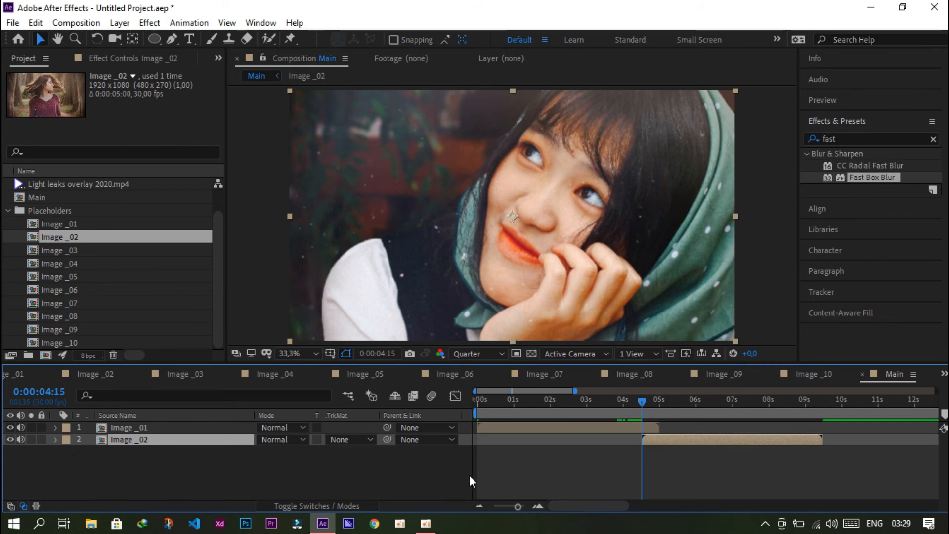
left_click_drag(641, 402, 805, 417)
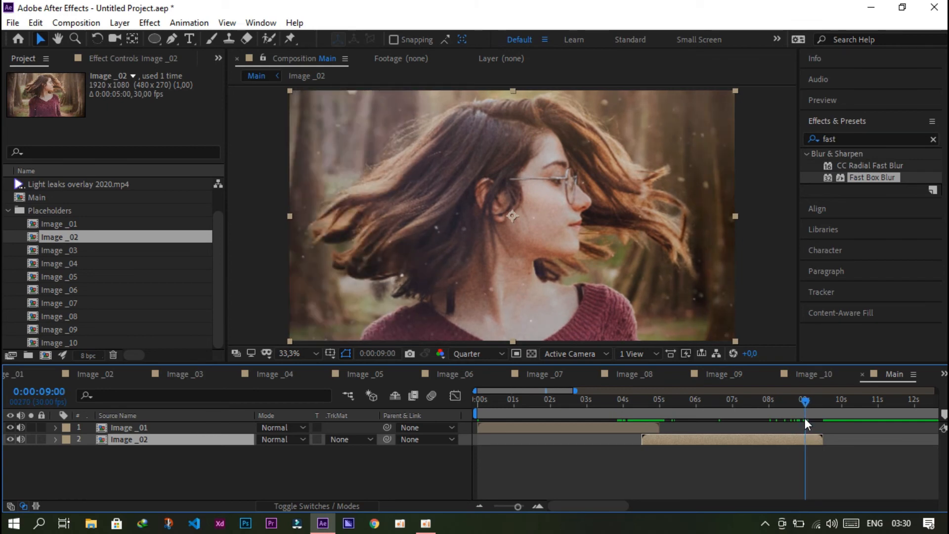
left_click_drag(804, 417, 805, 417)
left_click_drag(57, 251, 97, 449)
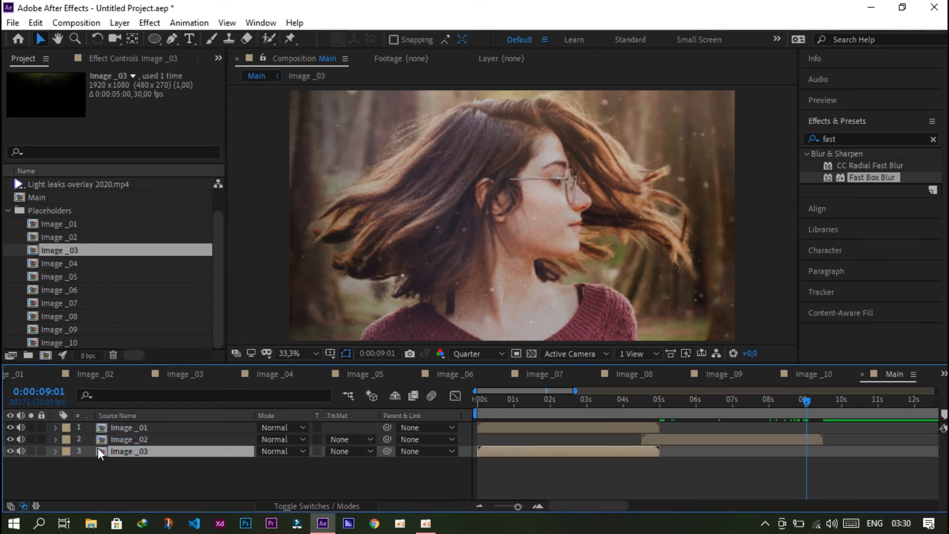
key("bracketleft")
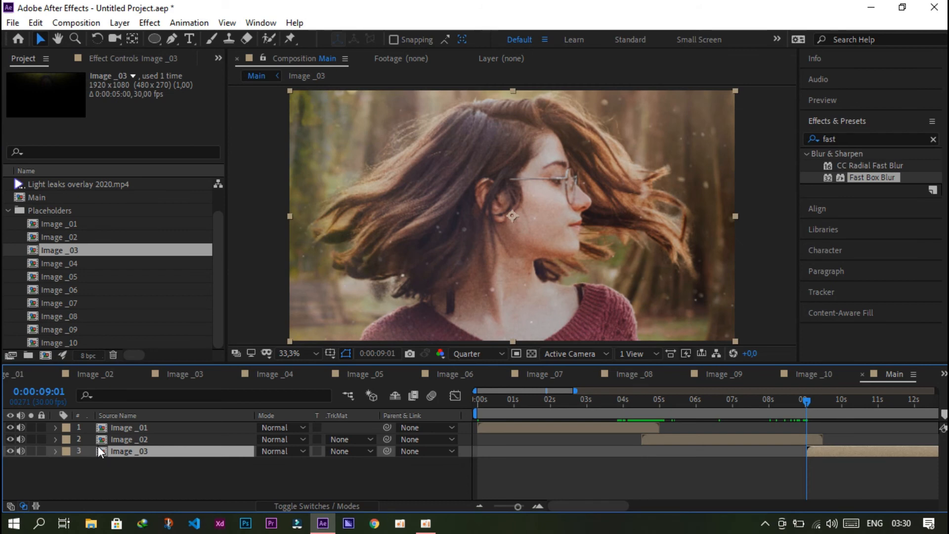
- Add Image _04 starting at 0:00:13:17 and Image _05 starting at about 18 seconds, each below the previous layer
left_click_drag(517, 390, 574, 398)
left_click_drag(631, 395, 610, 396)
left_click_drag(550, 404, 773, 406)
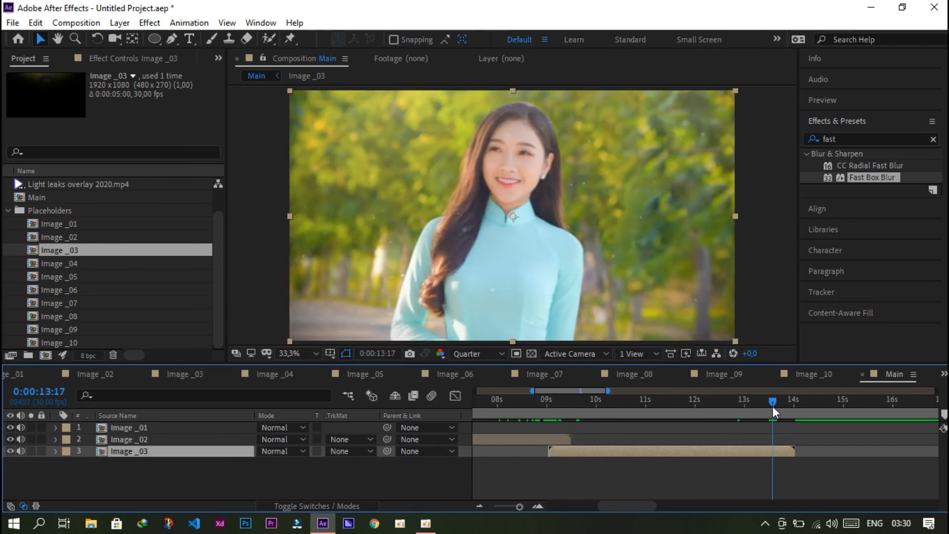
left_click_drag(49, 264, 86, 473)
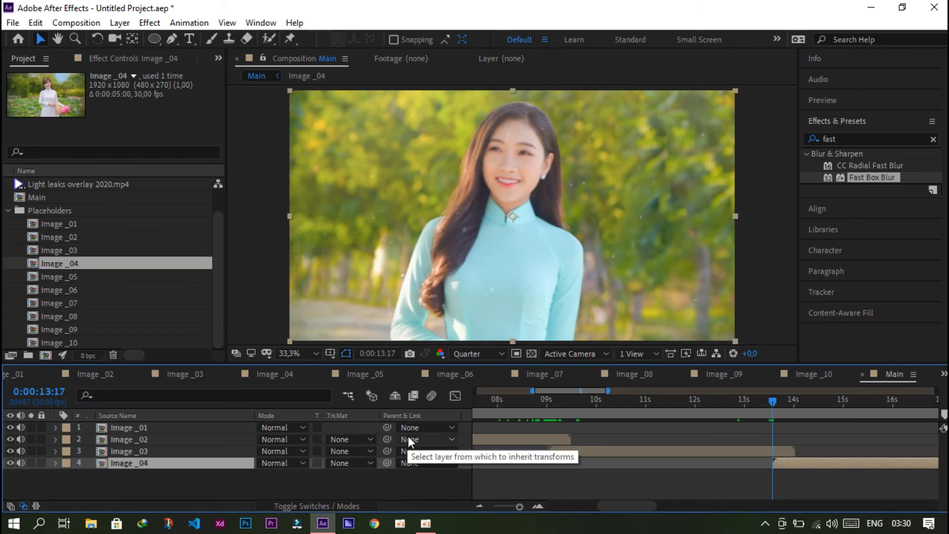
left_click_drag(557, 390, 633, 405)
left_click(502, 403)
left_click_drag(52, 277, 77, 467)
- Add Image _06 starting at 0:00:22:19 and Image _07 starting at 0:00:27:05, each below the previous layer
left_click(728, 401)
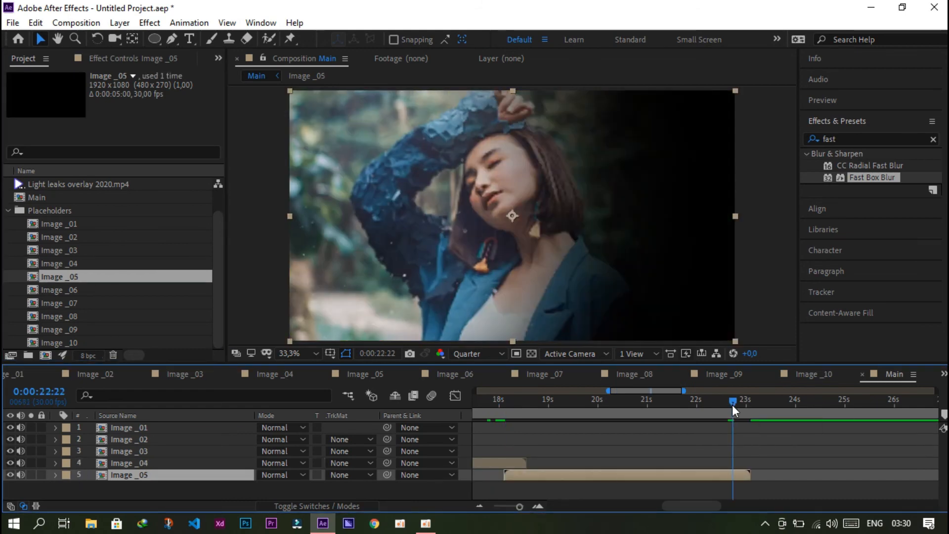
left_click_drag(52, 290, 102, 487)
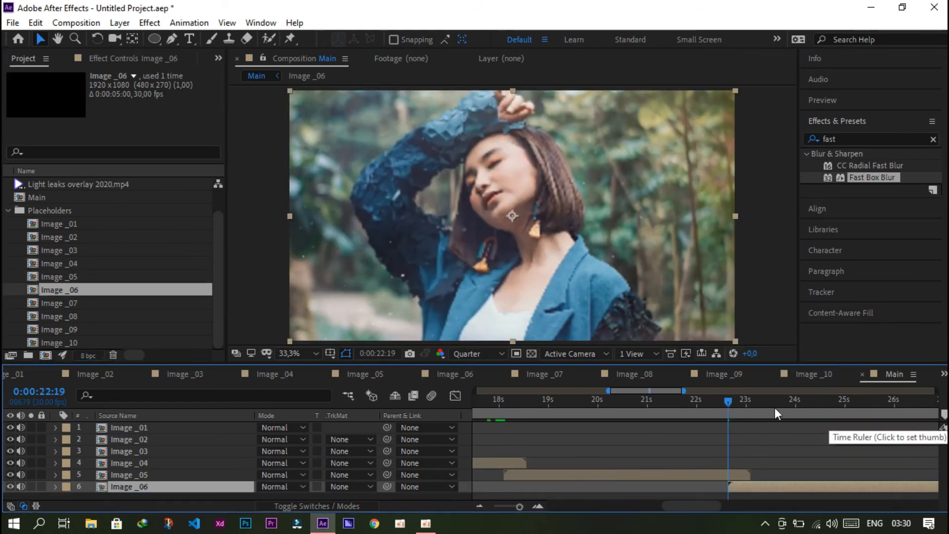
left_click_drag(647, 391, 715, 392)
left_click(508, 402)
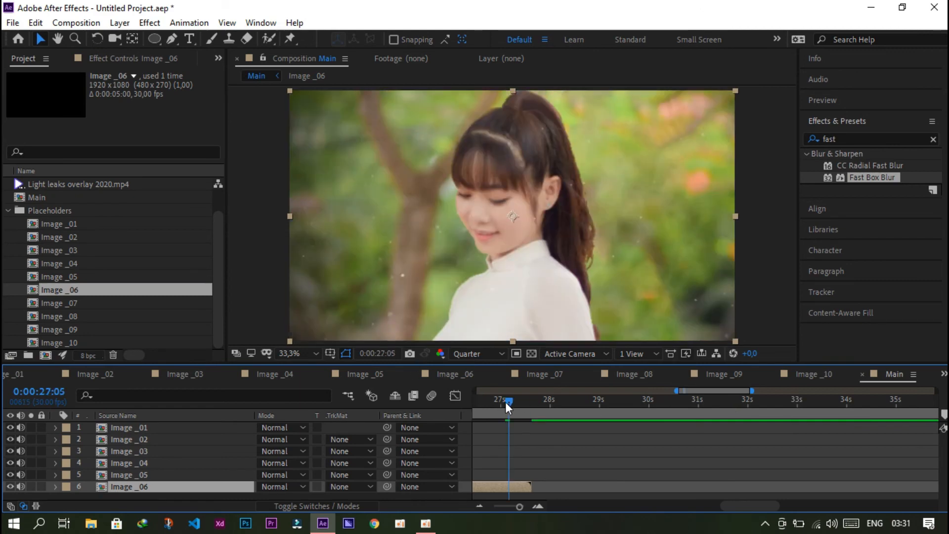
left_click_drag(84, 303, 74, 461)
left_click(69, 278)
left_click_drag(72, 304, 90, 489)
- Add Image _08, Image _09 and Image _10 below the other layers, starting at 0:00:31:20, about 36 seconds and 0:00:40:22
left_click_drag(506, 407, 731, 401)
left_click_drag(54, 316, 76, 490)
scroll(766, 394, "right", 5)
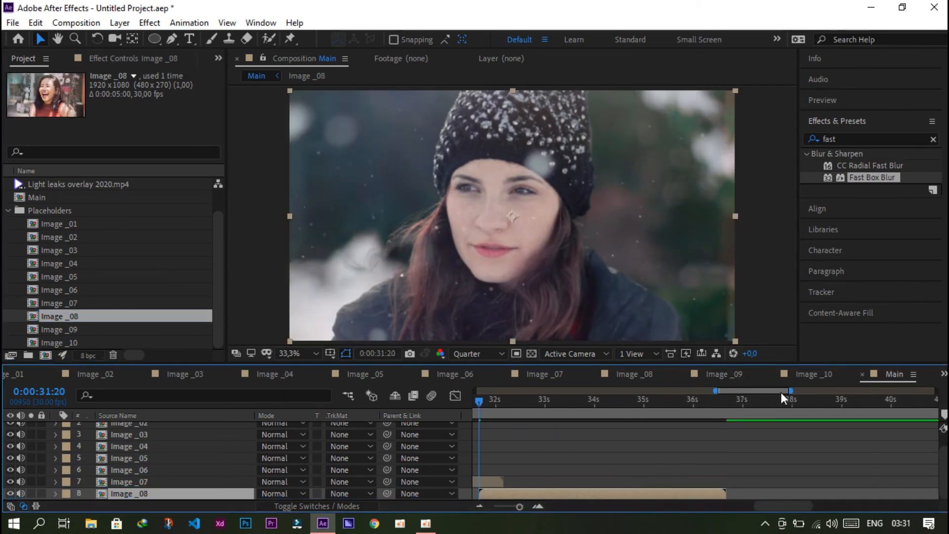
left_click(510, 401)
left_click_drag(511, 404, 512, 405)
left_click_drag(38, 329, 71, 491)
left_click(735, 401)
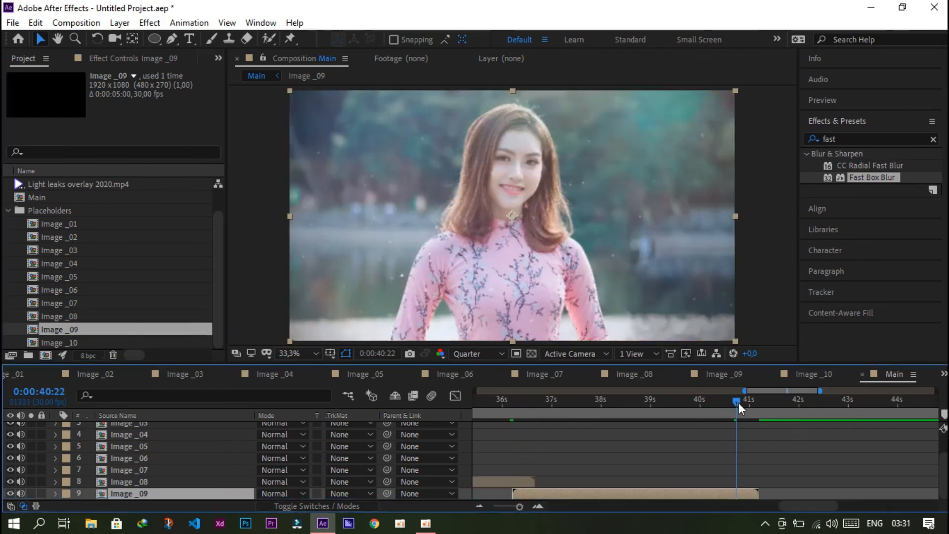
left_click_drag(58, 341, 100, 499)
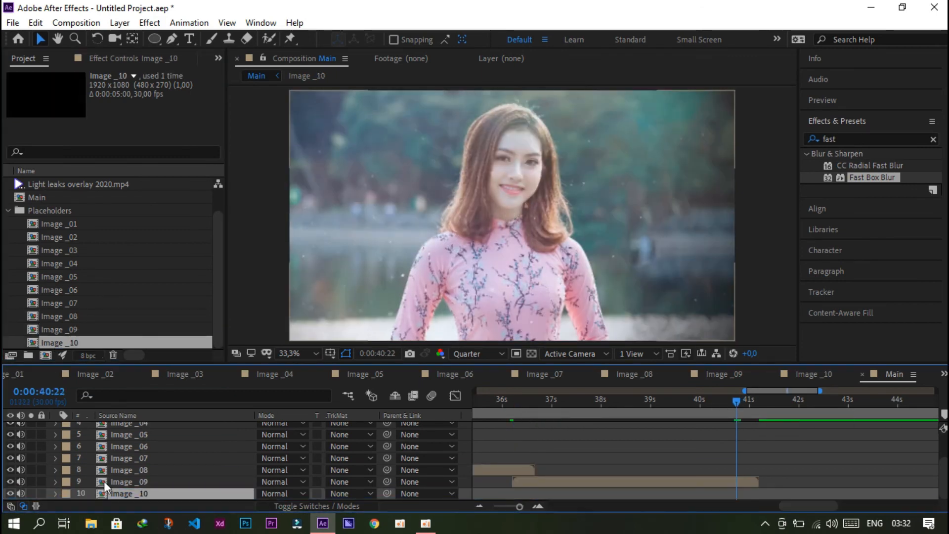
- End the work area at 0:00:45:22, where Image _10 ends, and trim the Main composition to the work area
left_click_drag(737, 402, 844, 389)
left_click_drag(701, 399, 713, 399)
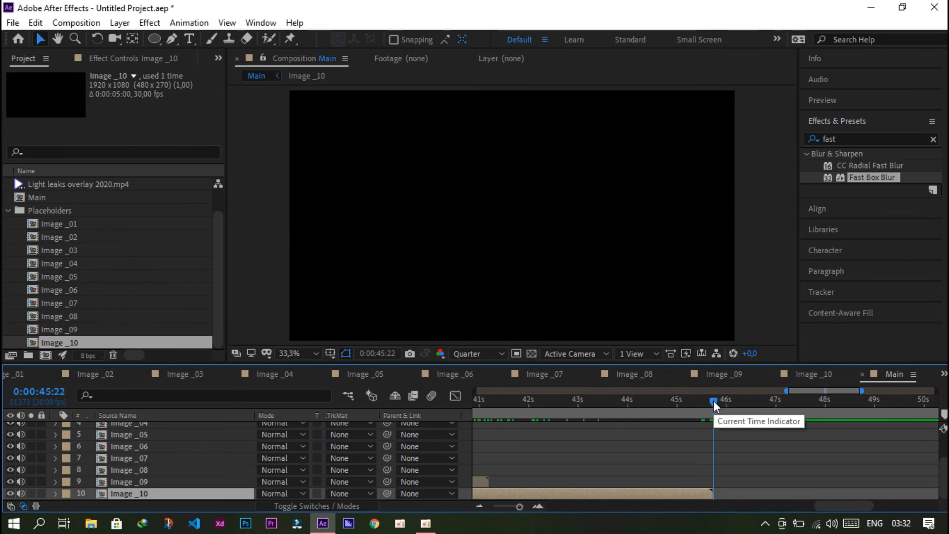
key("n")
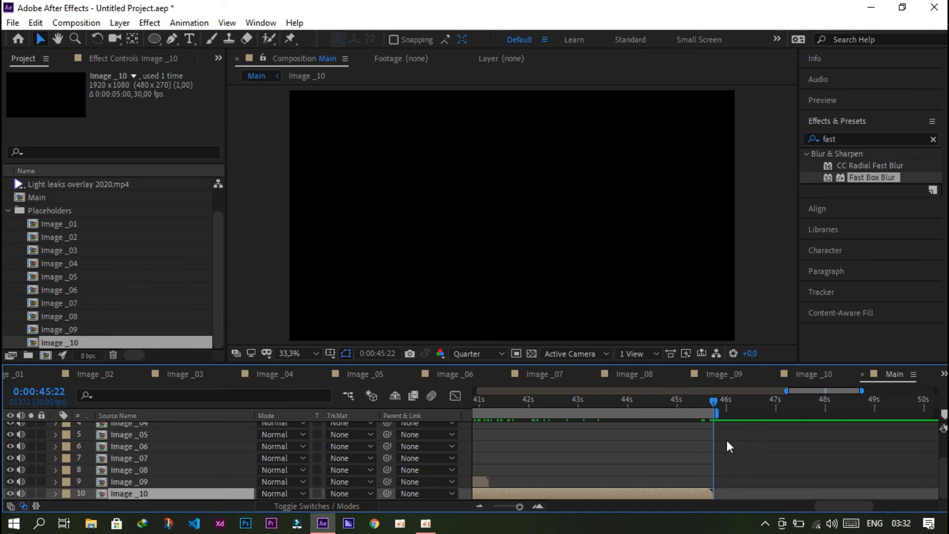
right_click(658, 418)
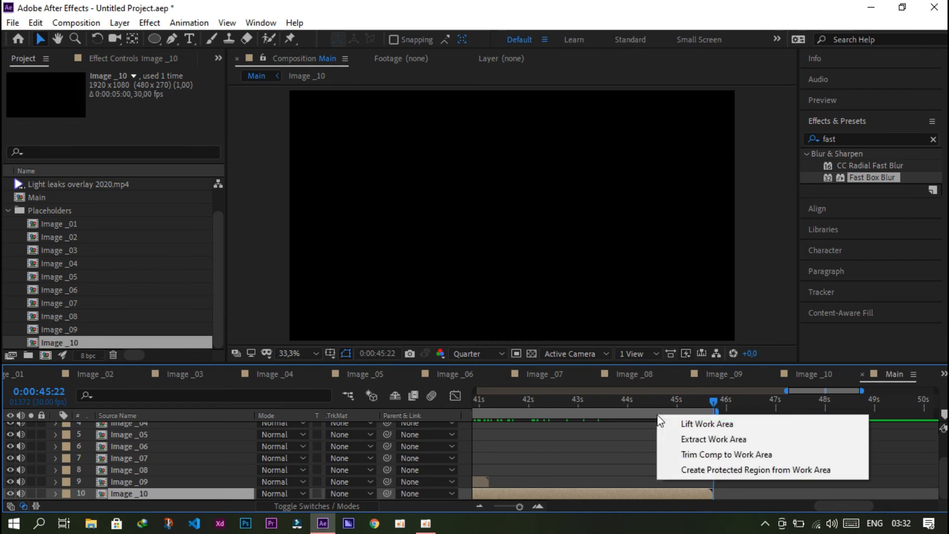
left_click(685, 455)
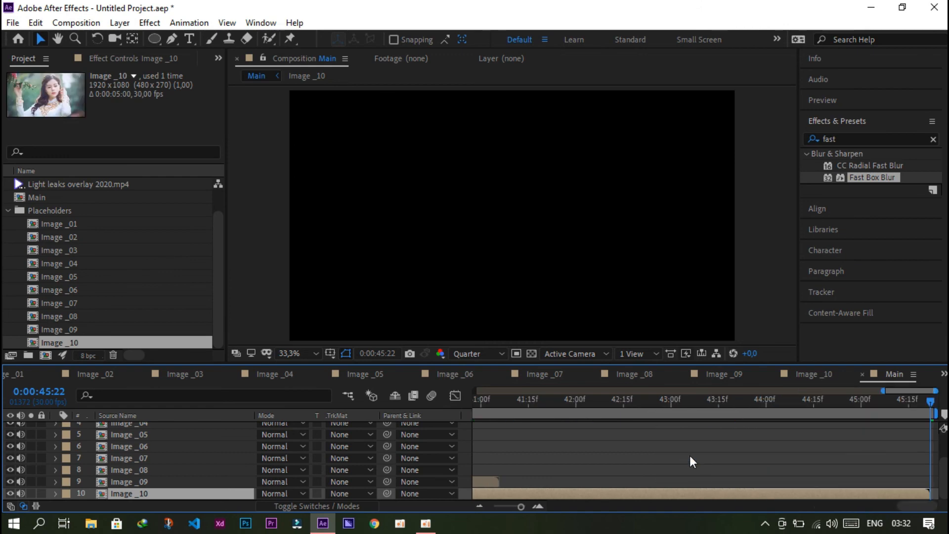
left_click_drag(884, 394, 475, 391)
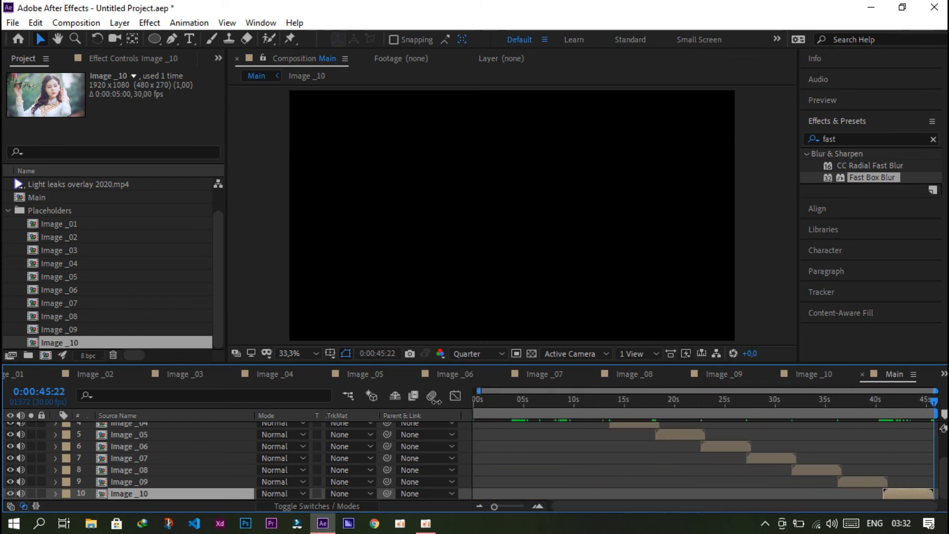
- Import Relaxing_Ending_96_JHungerMusic.wav from the Pictures folder and add it to Main as the lowest layer
scroll(575, 467, "up", 3)
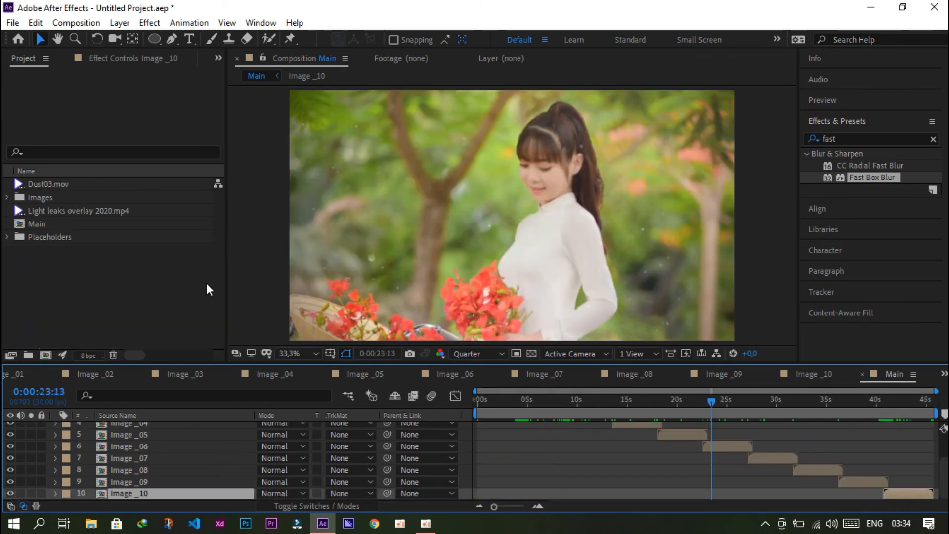
double_click(85, 282)
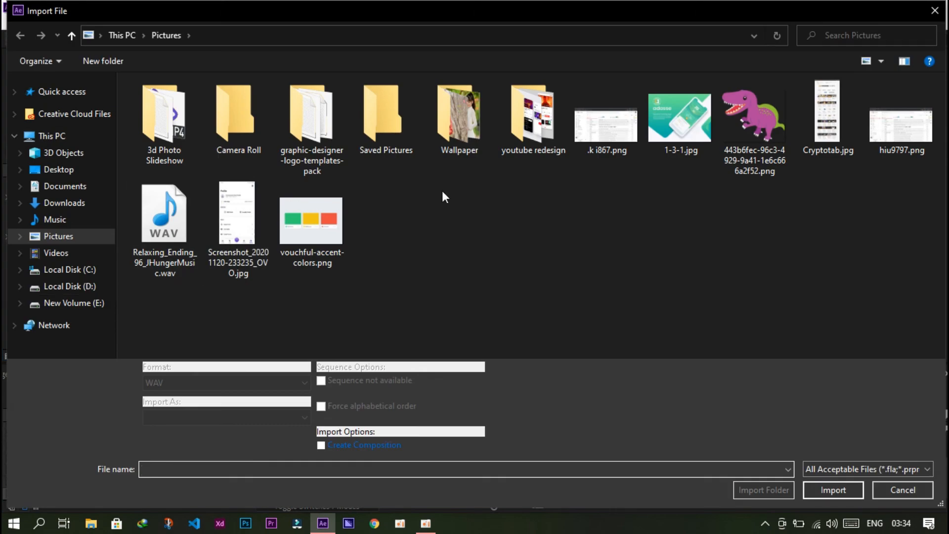
left_click(164, 222)
left_click(832, 488)
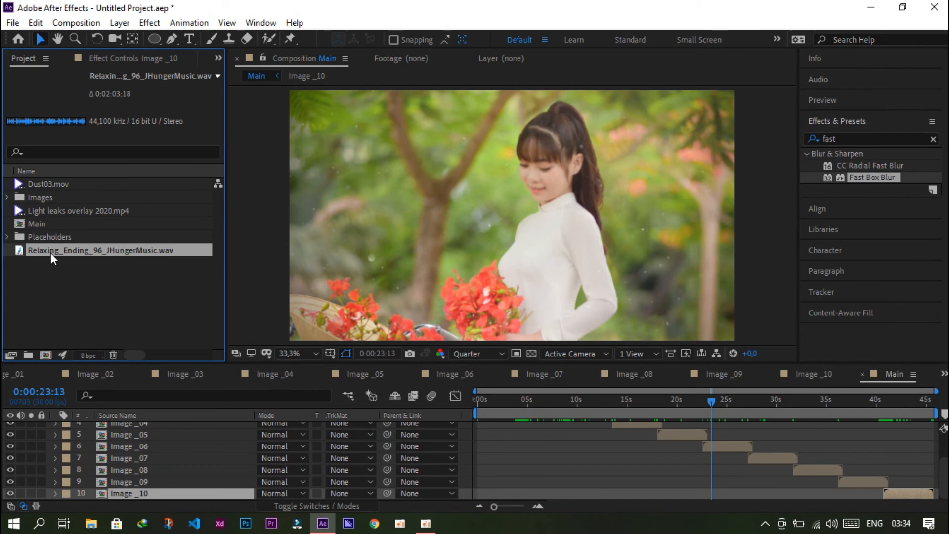
left_click_drag(51, 255, 60, 497)
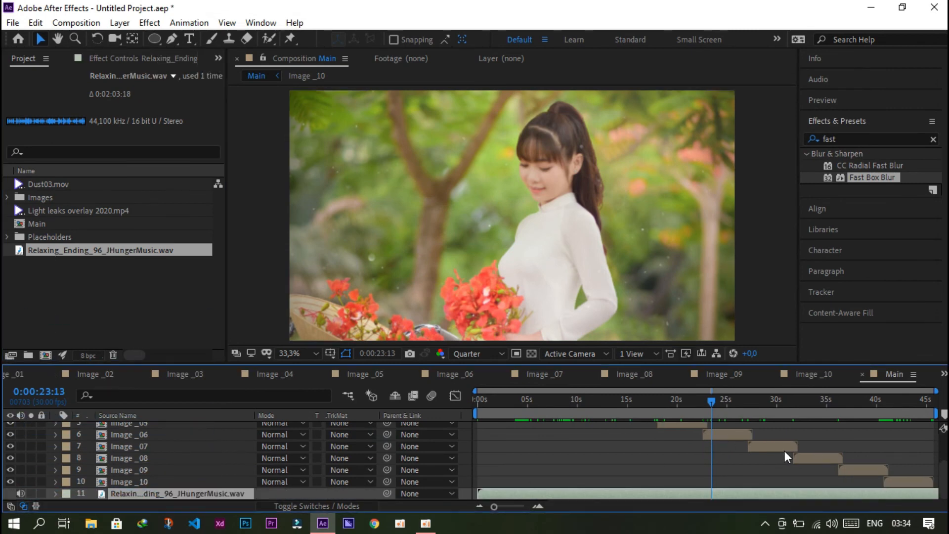
- Keyframe the music's Audio Levels at 0 dB at 0:00:44:03 and -31 dB at 0:00:45:22, and display its waveform
left_click_drag(917, 398, 917, 398)
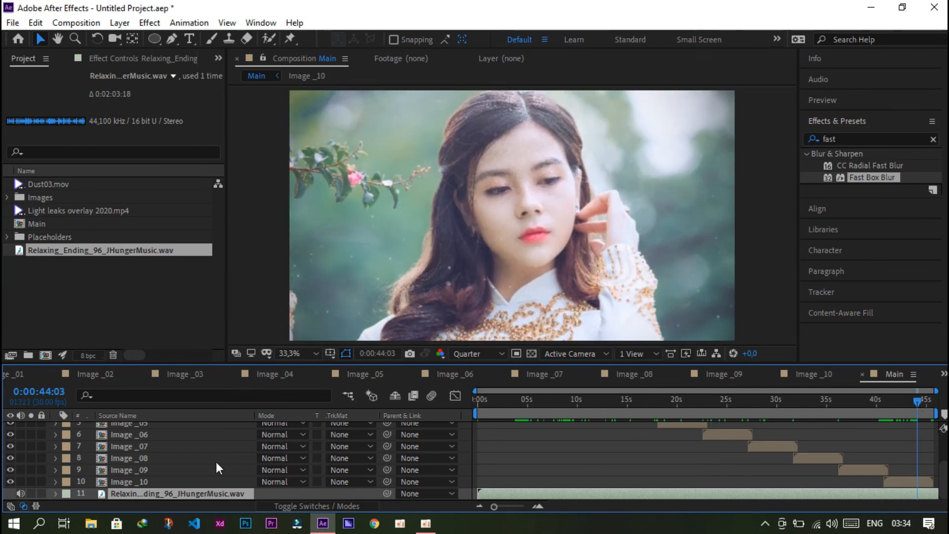
key("l")
key("l")
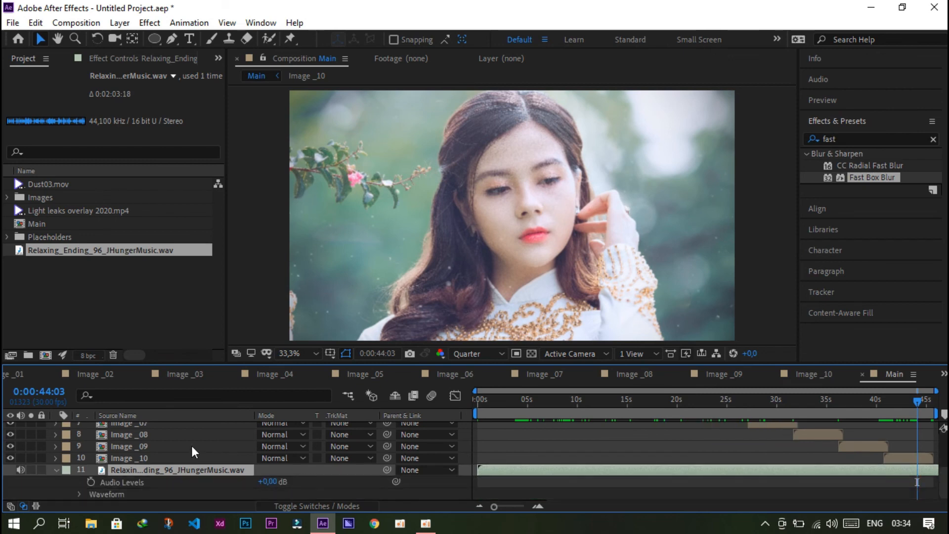
left_click(91, 481)
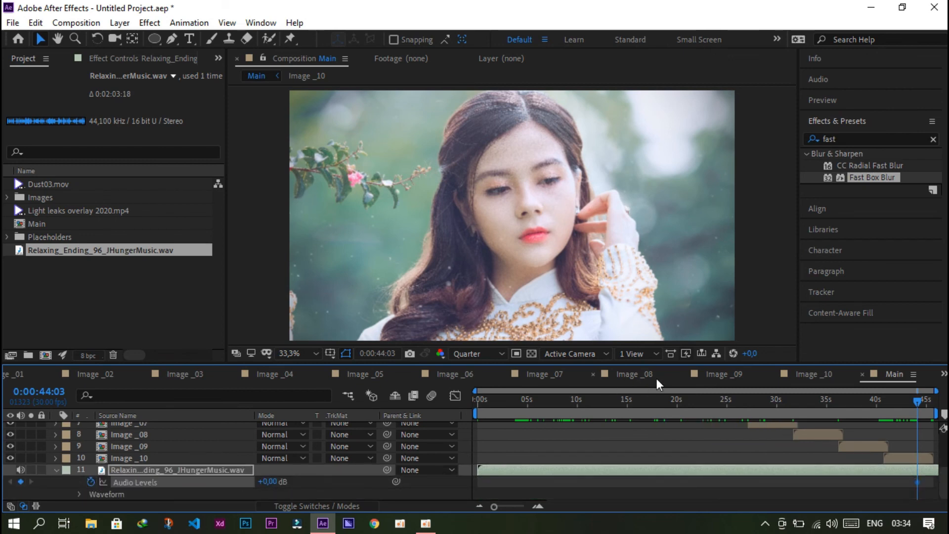
left_click_drag(917, 400, 940, 405)
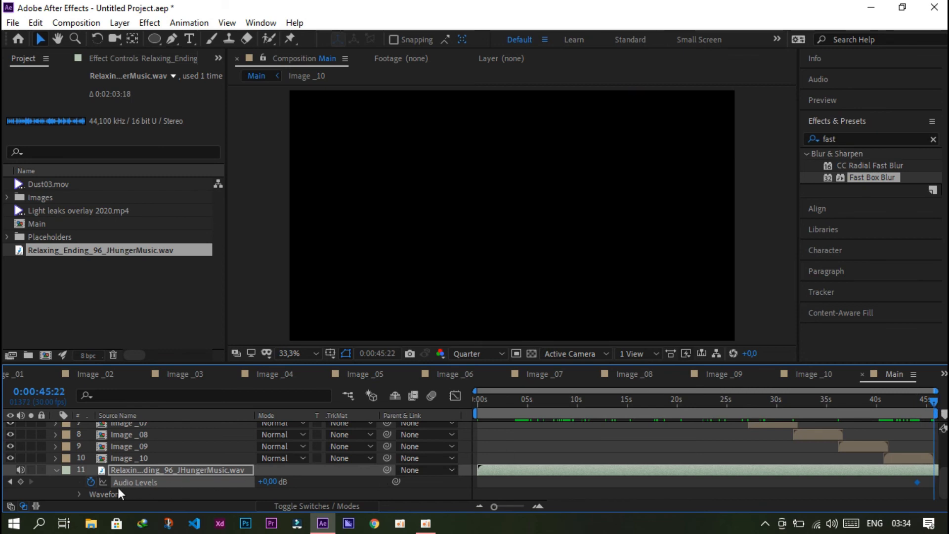
left_click_drag(267, 480, 262, 503)
left_click(79, 494)
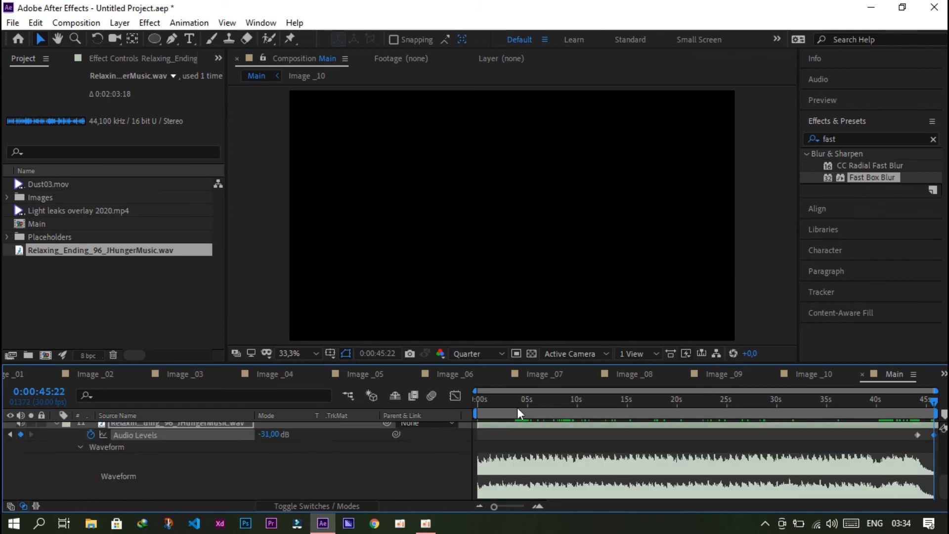
- Apply Easy Ease Out to the first Audio Levels keyframe and preview the music's fade-out from 0:00:43:14
left_click_drag(476, 390, 815, 418)
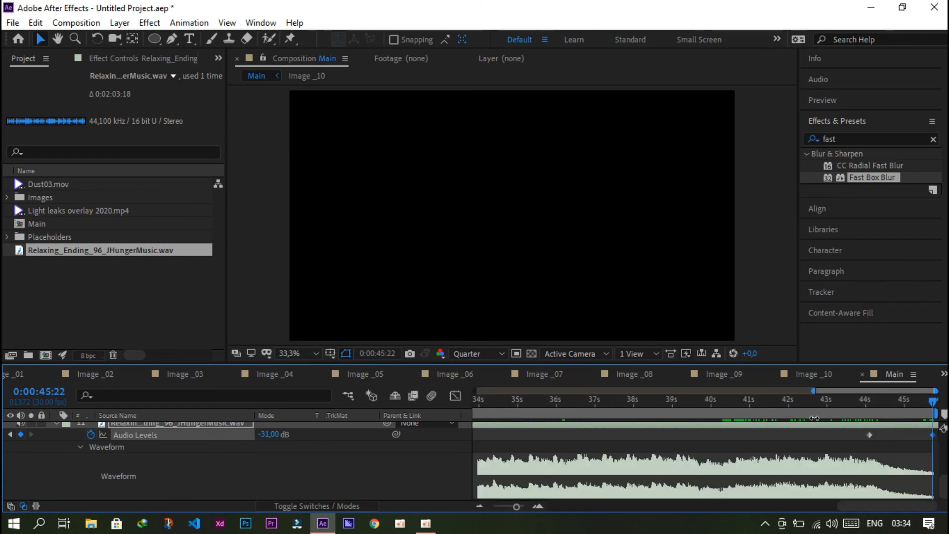
right_click(869, 434)
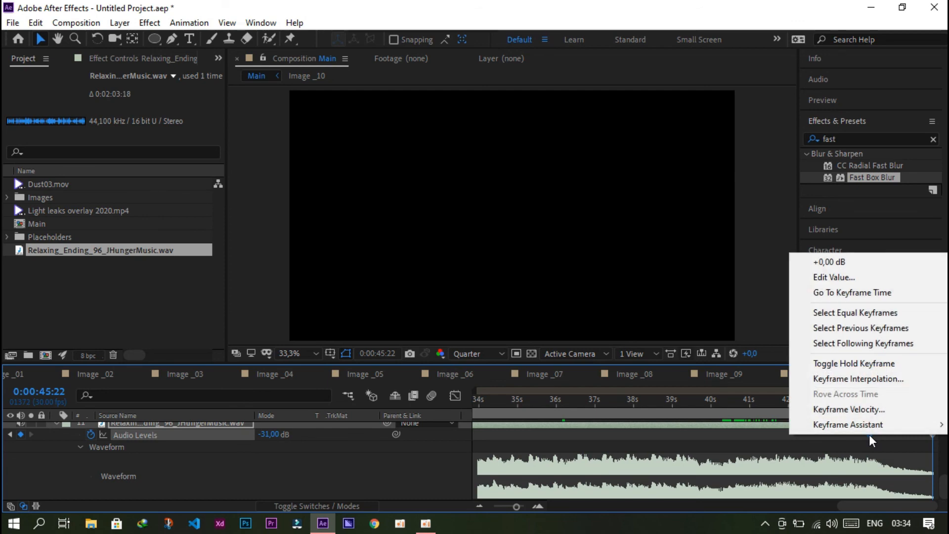
mouse_move(867, 427)
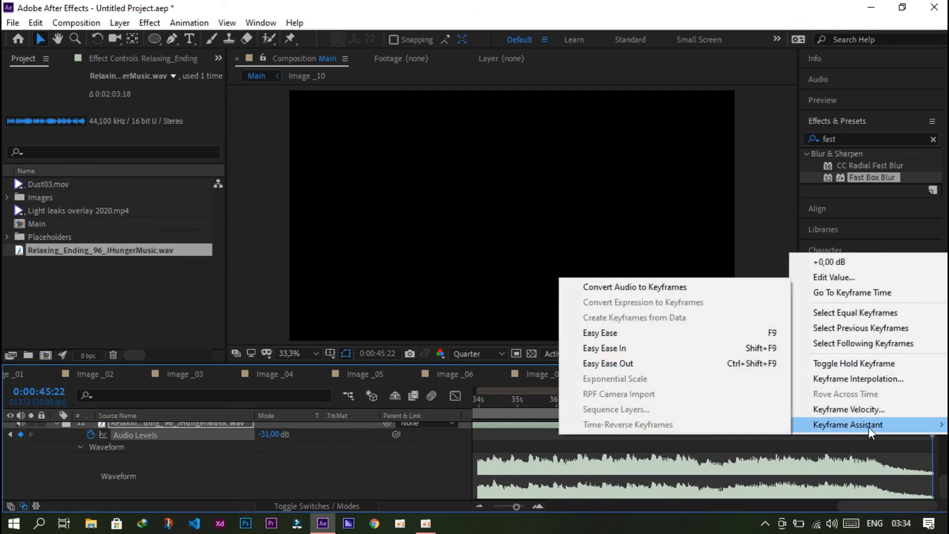
left_click(685, 369)
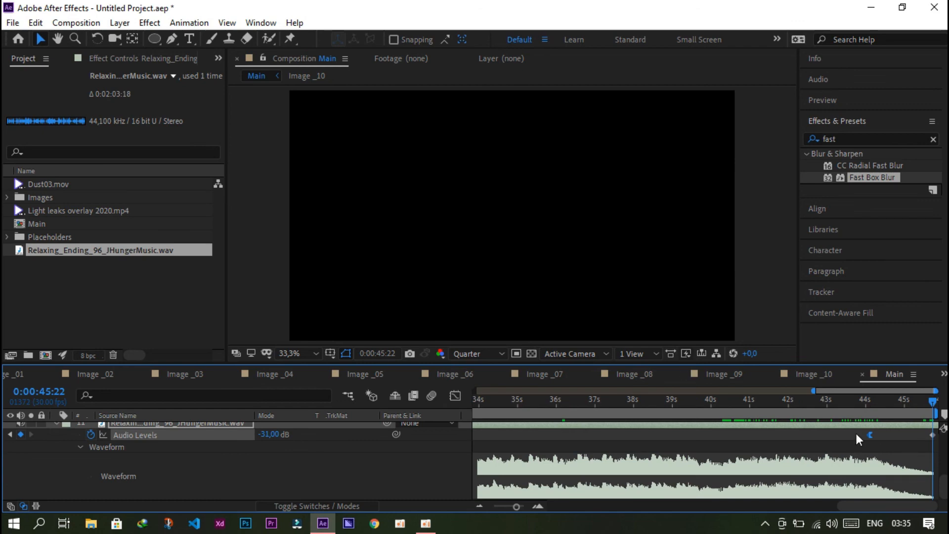
left_click(845, 402)
key("space")
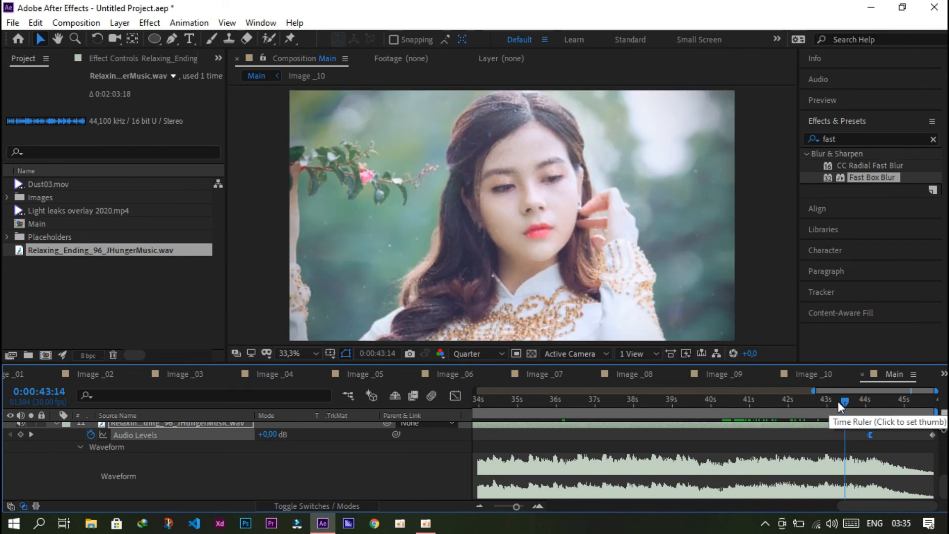
- Collapse the music layer's properties and add the Main composition to the Adobe Media Encoder queue
left_click_drag(813, 390, 474, 392)
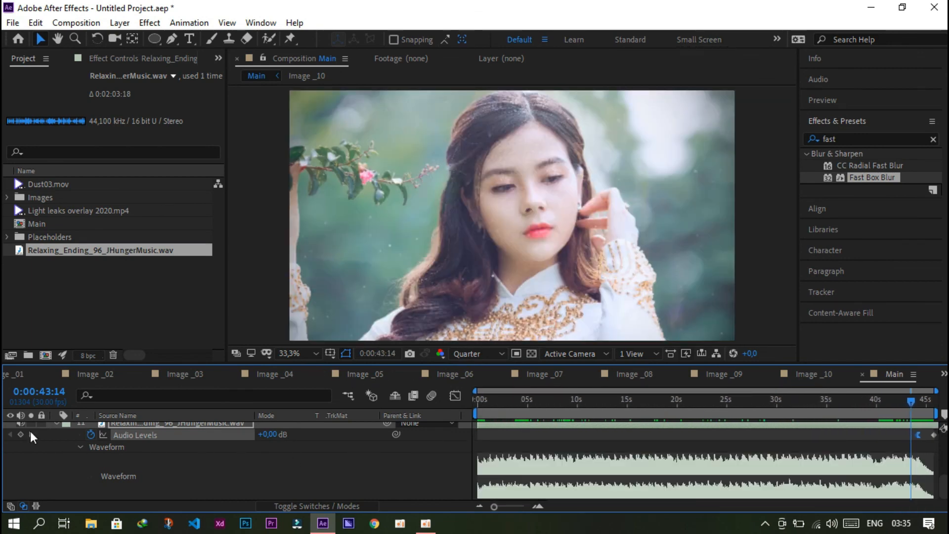
scroll(52, 442, "up", 2)
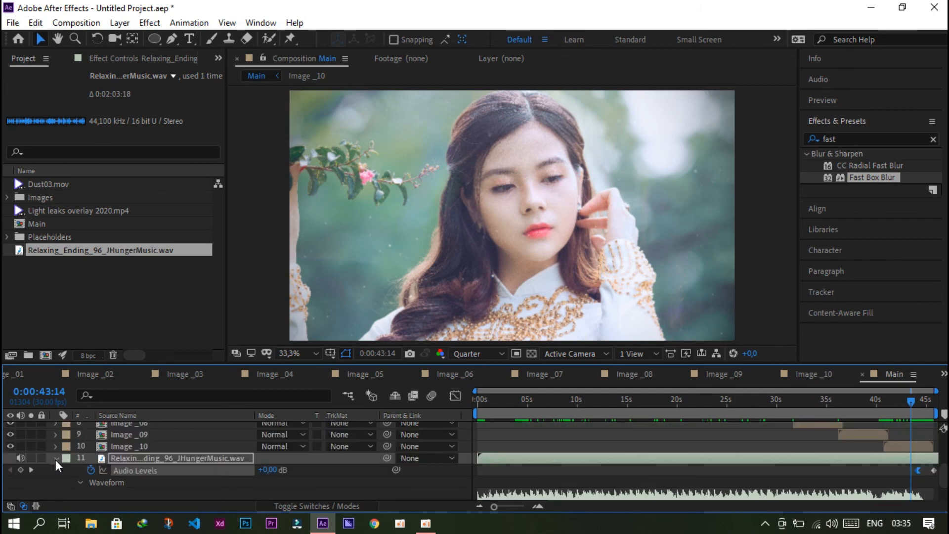
left_click(55, 459)
scroll(158, 454, "up", 3)
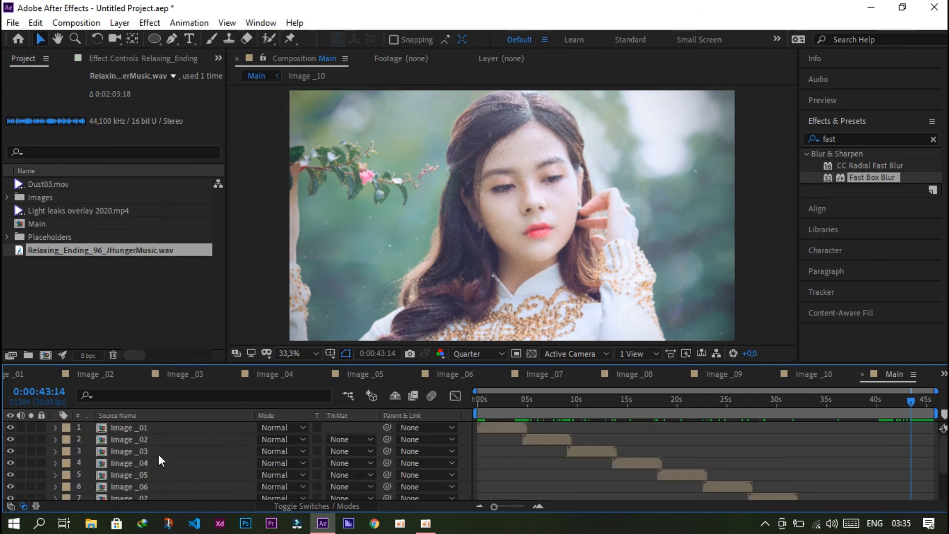
left_click(82, 23)
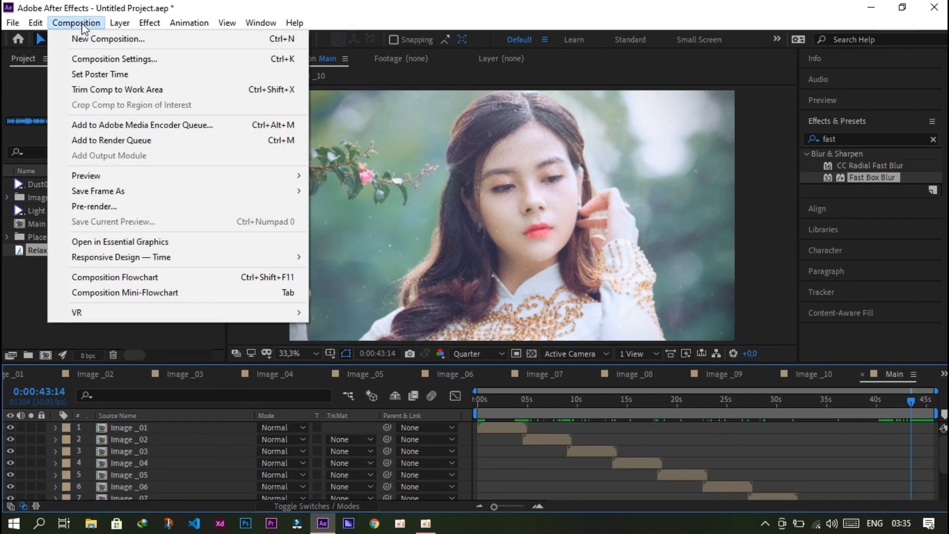
left_click(136, 127)
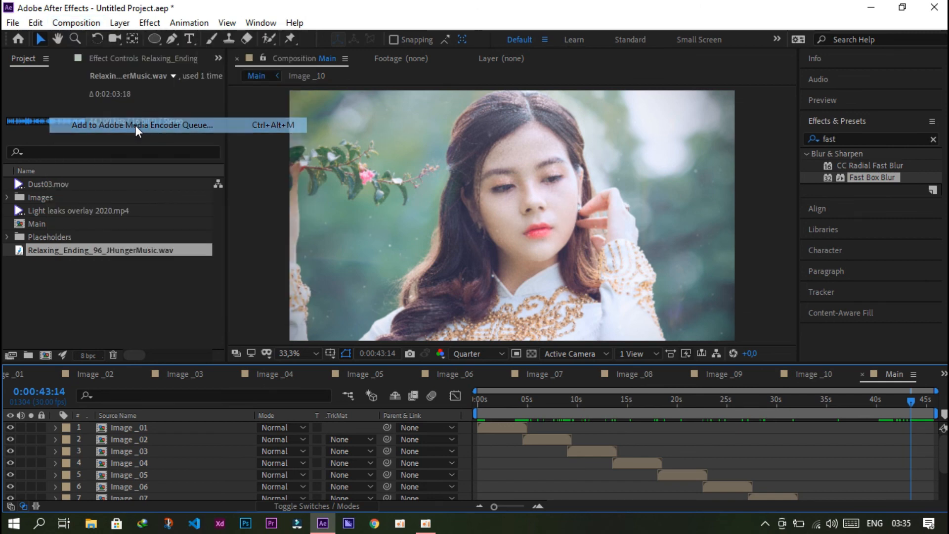